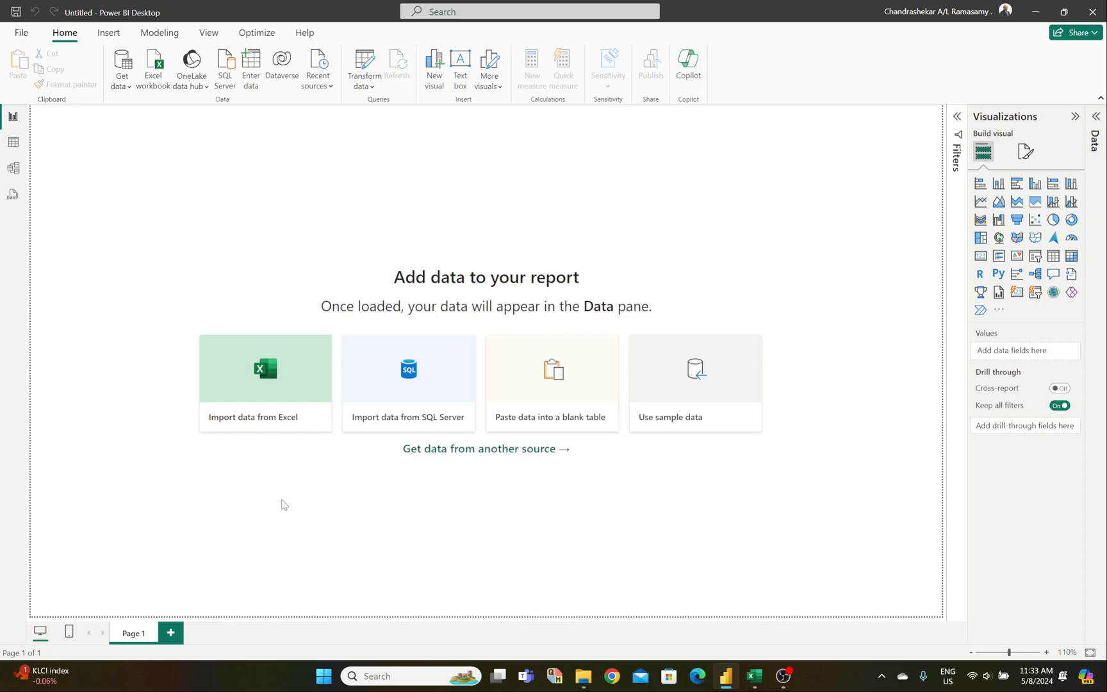
# Step: Import the Apocolypse Food Prep Excel workbook so Navigator lists its sheets
pyautogui.click(159, 78)
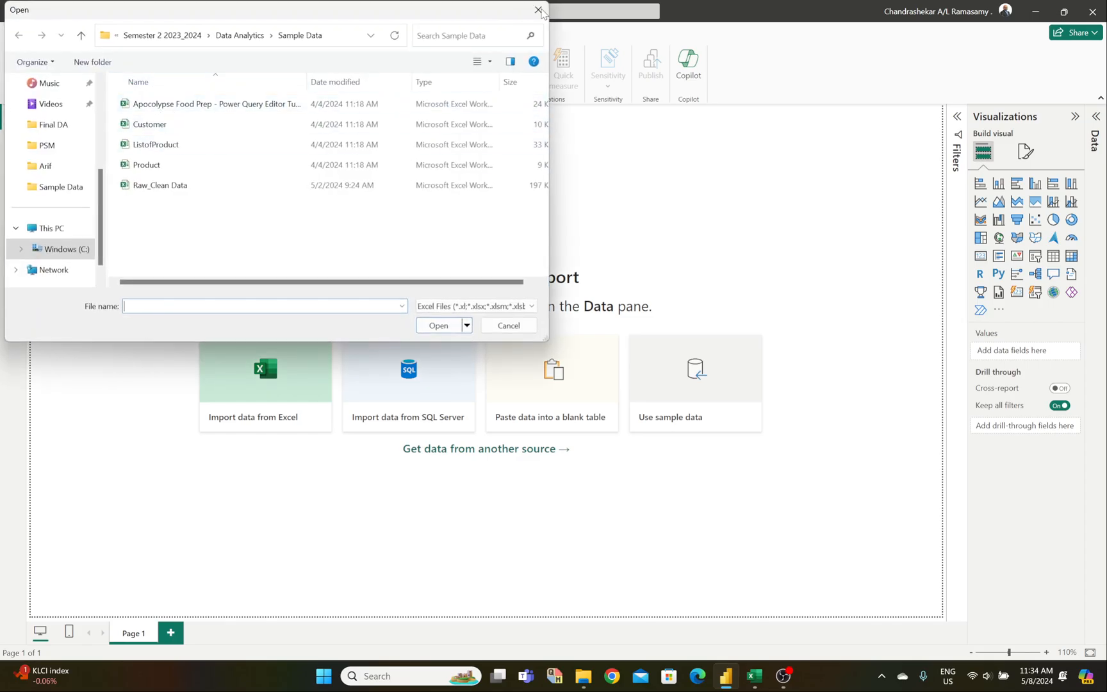
pyautogui.click(538, 9)
pyautogui.click(263, 378)
pyautogui.click(192, 105)
pyautogui.click(439, 326)
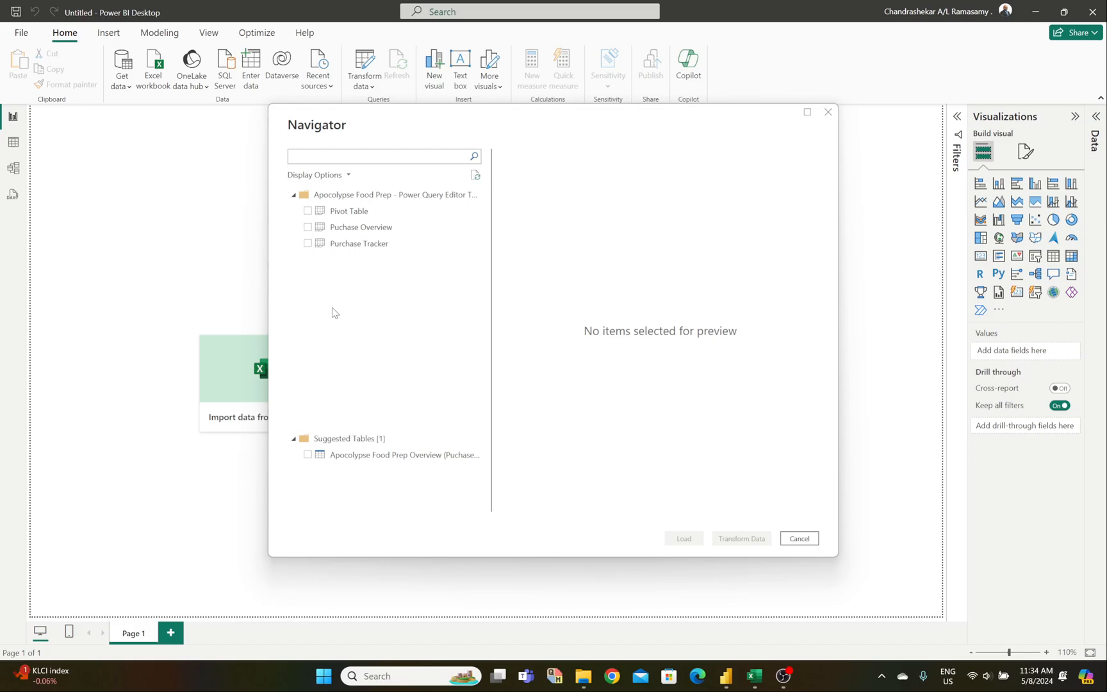
# Step: Load the Puchase Overview sheet into the Power Query Editor with Transform Data
pyautogui.click(308, 227)
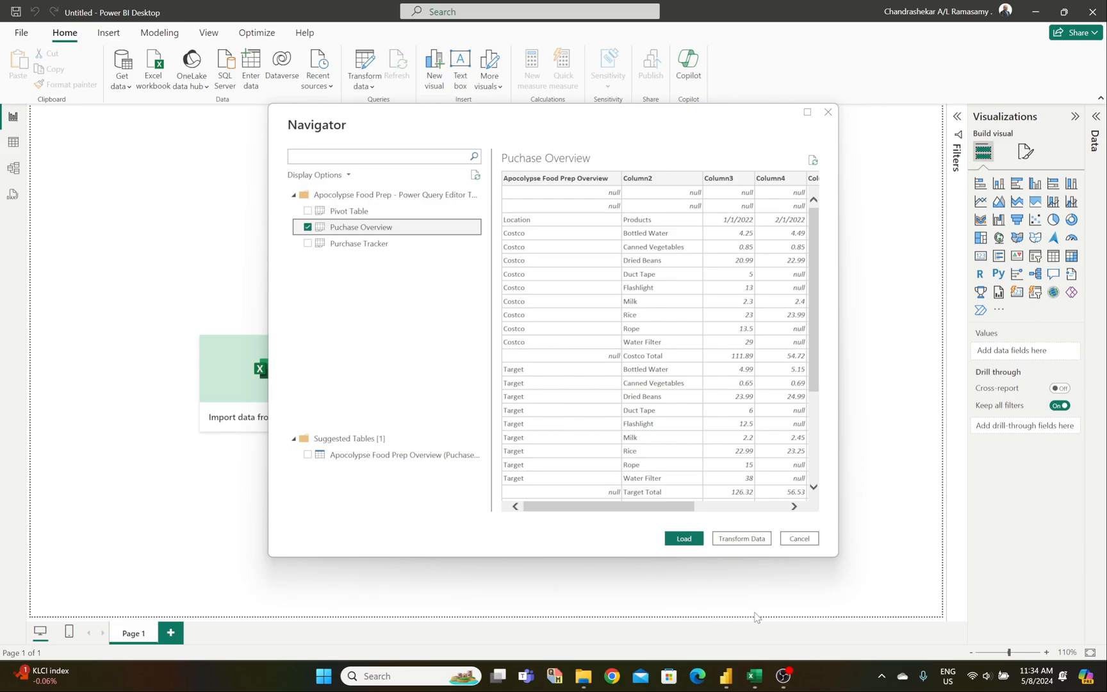
pyautogui.click(742, 538)
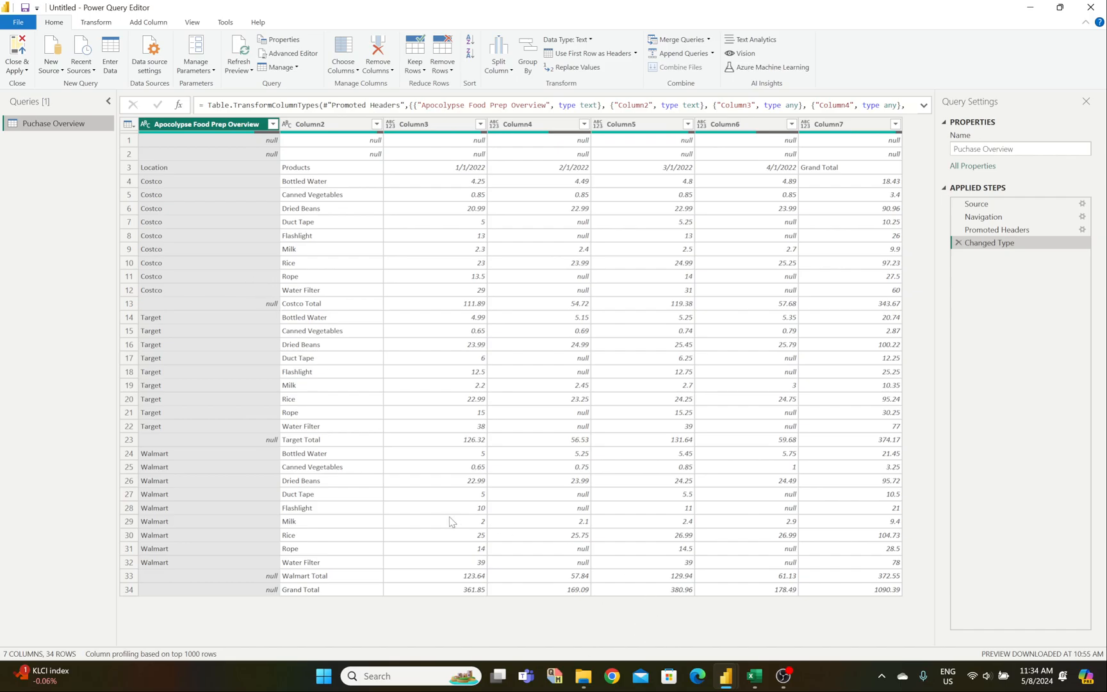
pyautogui.moveTo(754, 676)
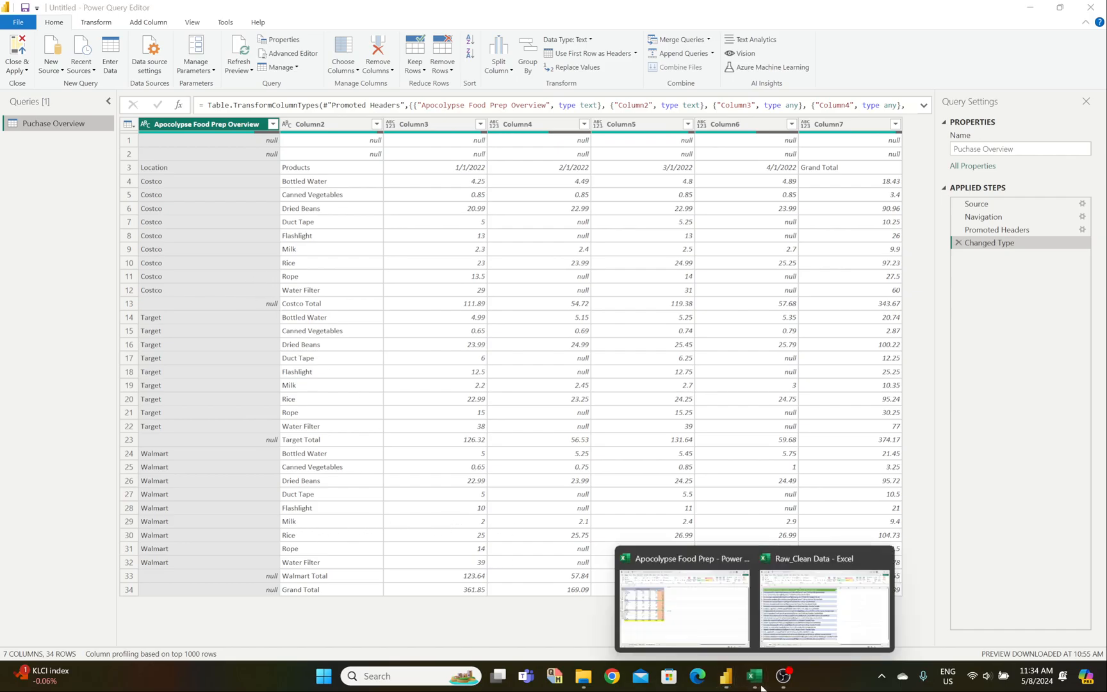
pyautogui.click(710, 643)
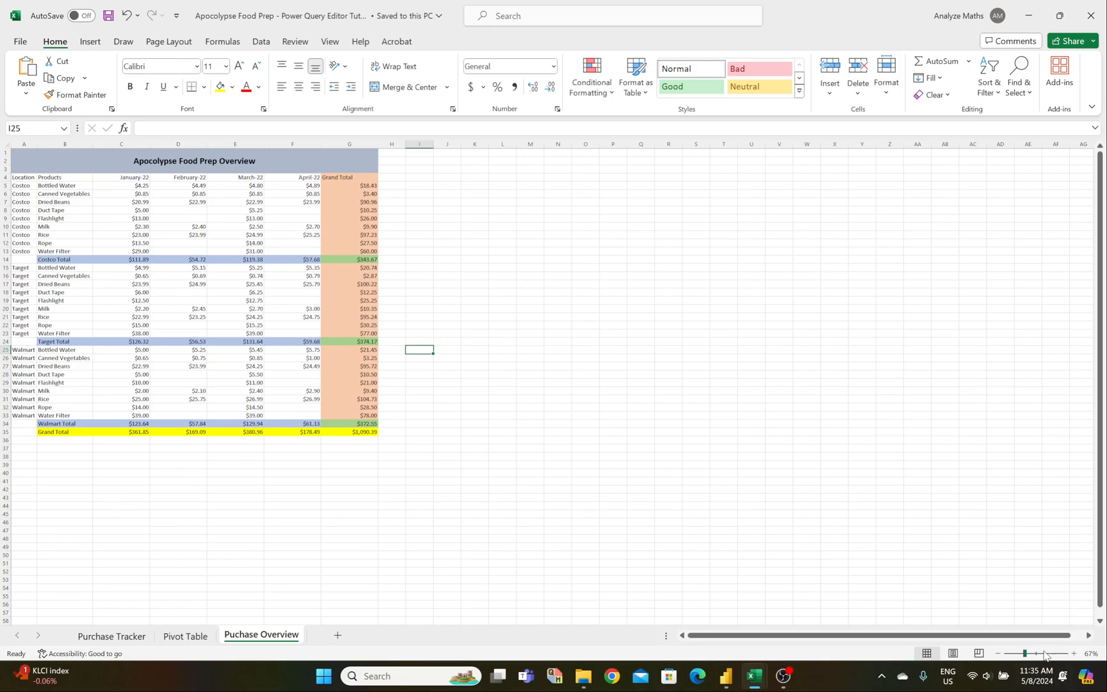
pyautogui.moveTo(1023, 657); pyautogui.dragTo(1023, 657)
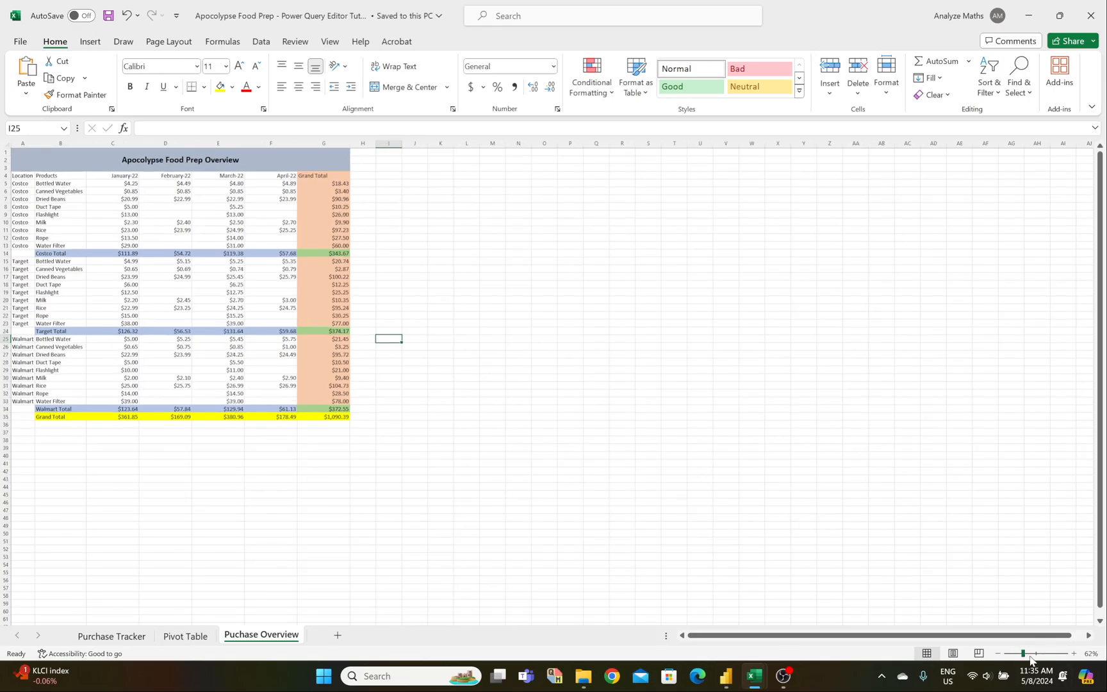
pyautogui.click(1034, 654)
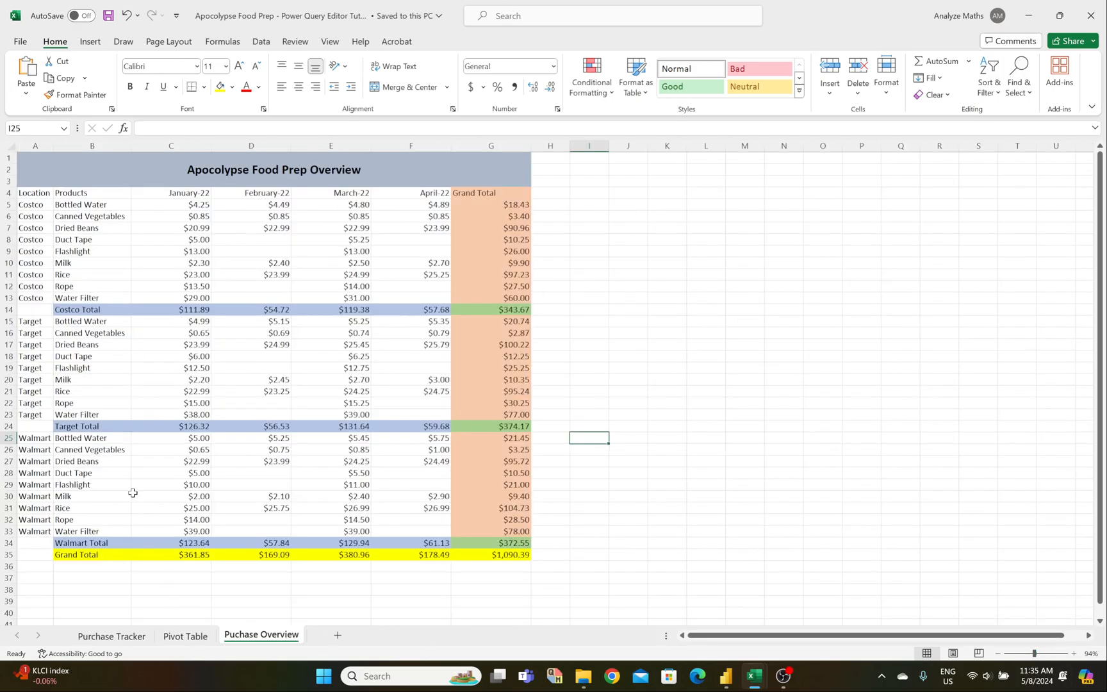
pyautogui.click(104, 637)
pyautogui.scroll(-5, 86, 462)
pyautogui.scroll(5, 86, 462)
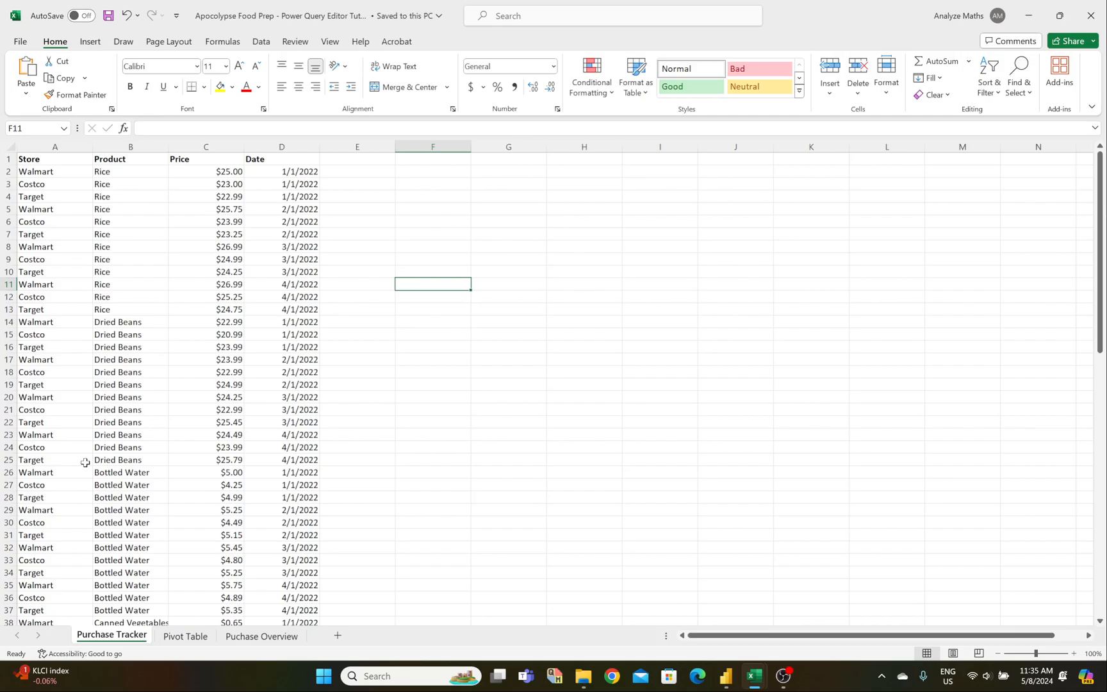
pyautogui.scroll(-5, 85, 462)
pyautogui.scroll(5, 85, 462)
pyautogui.click(42, 146)
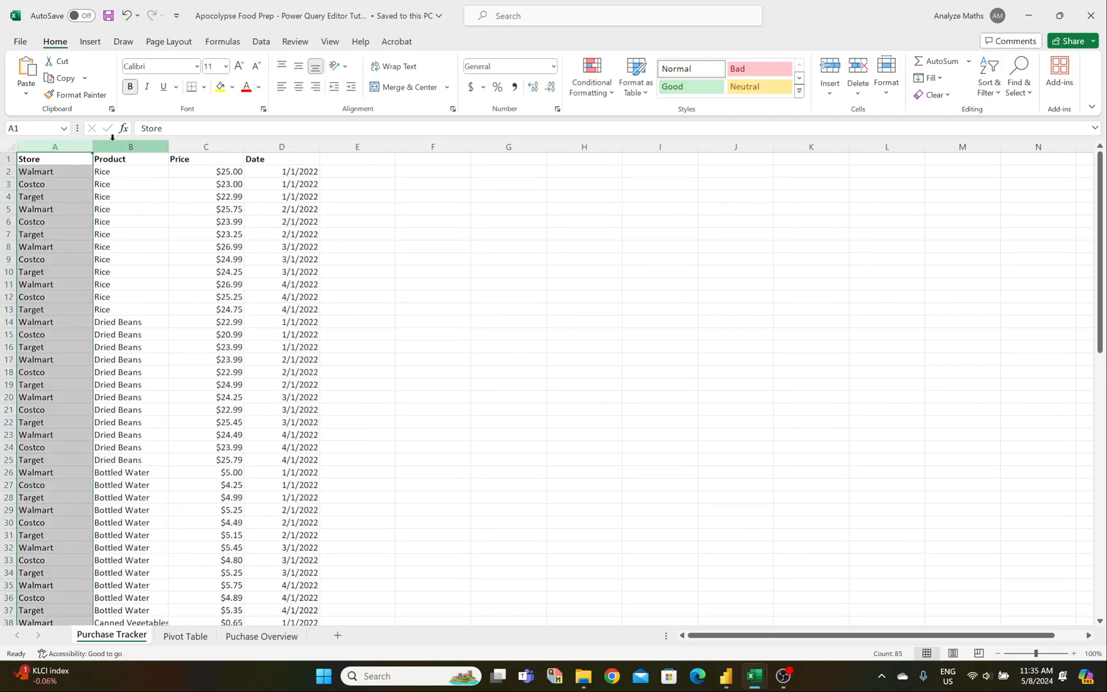
pyautogui.click(121, 145)
pyautogui.click(205, 146)
pyautogui.click(279, 146)
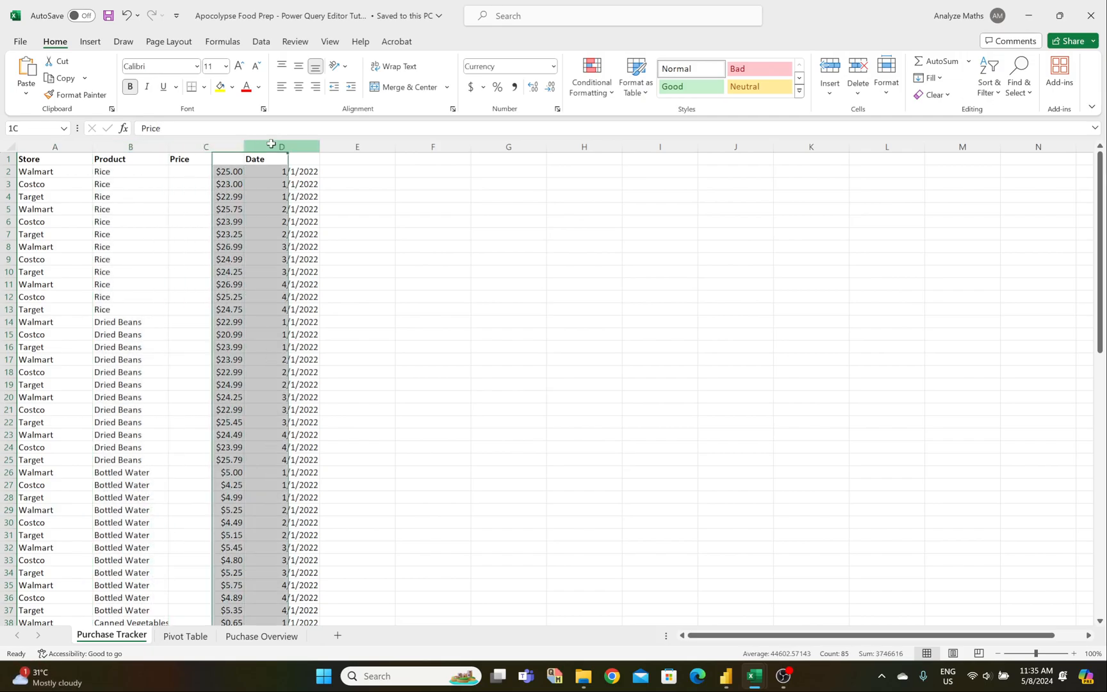
pyautogui.click(205, 145)
pyautogui.click(129, 146)
pyautogui.click(45, 145)
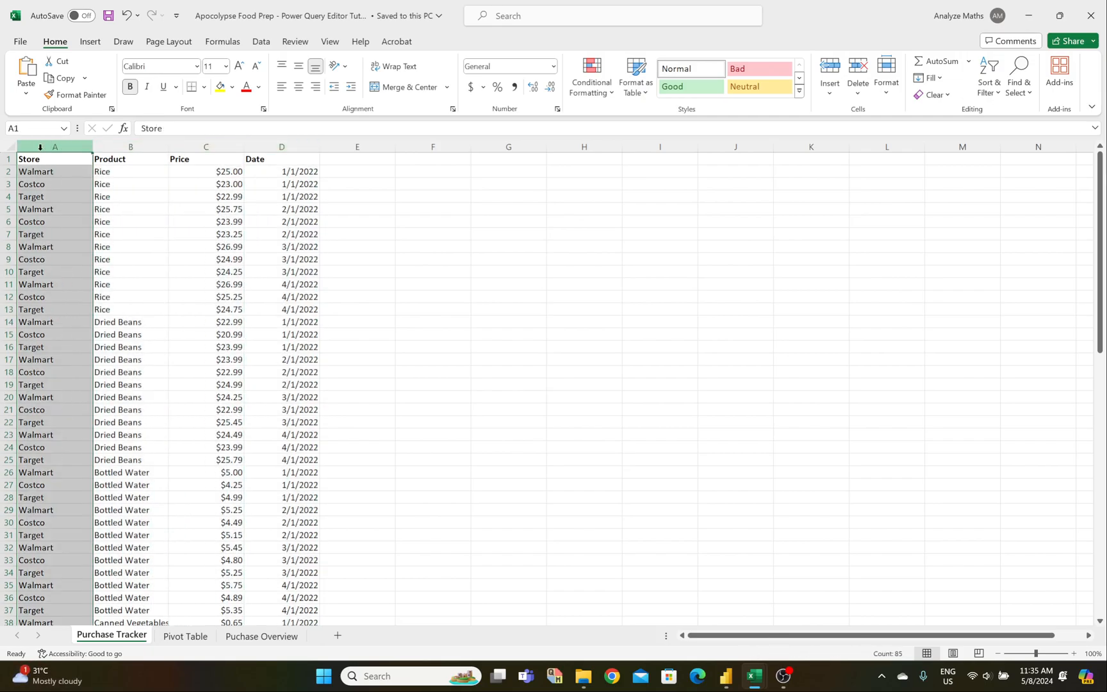
pyautogui.click(121, 145)
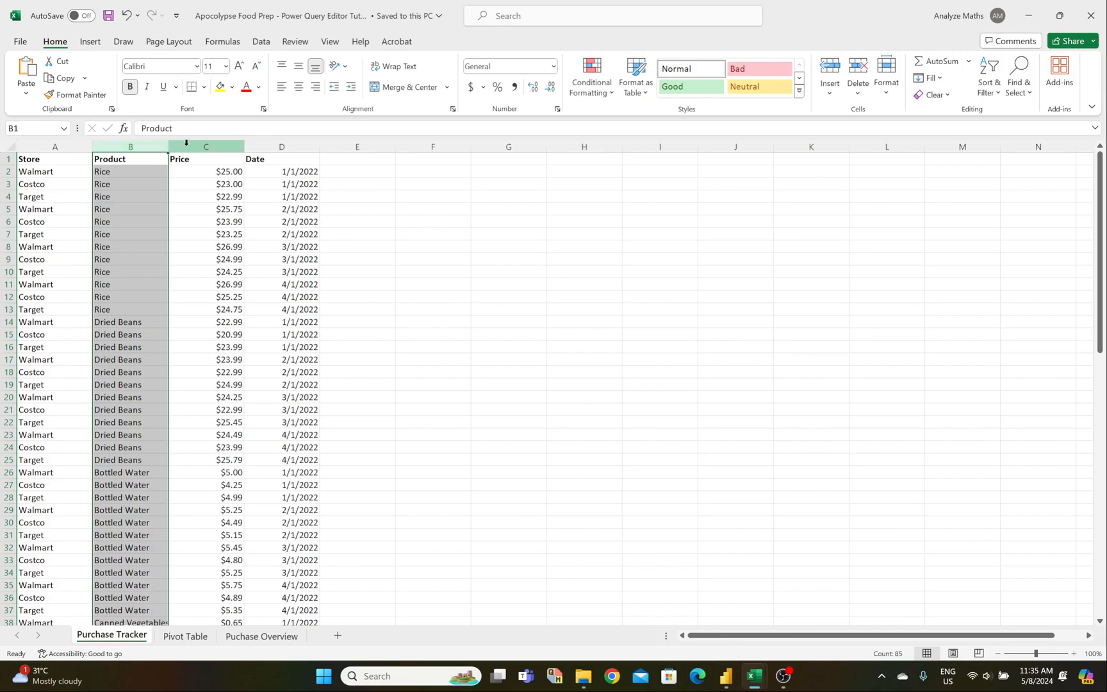
pyautogui.click(186, 145)
pyautogui.click(264, 143)
pyautogui.click(261, 635)
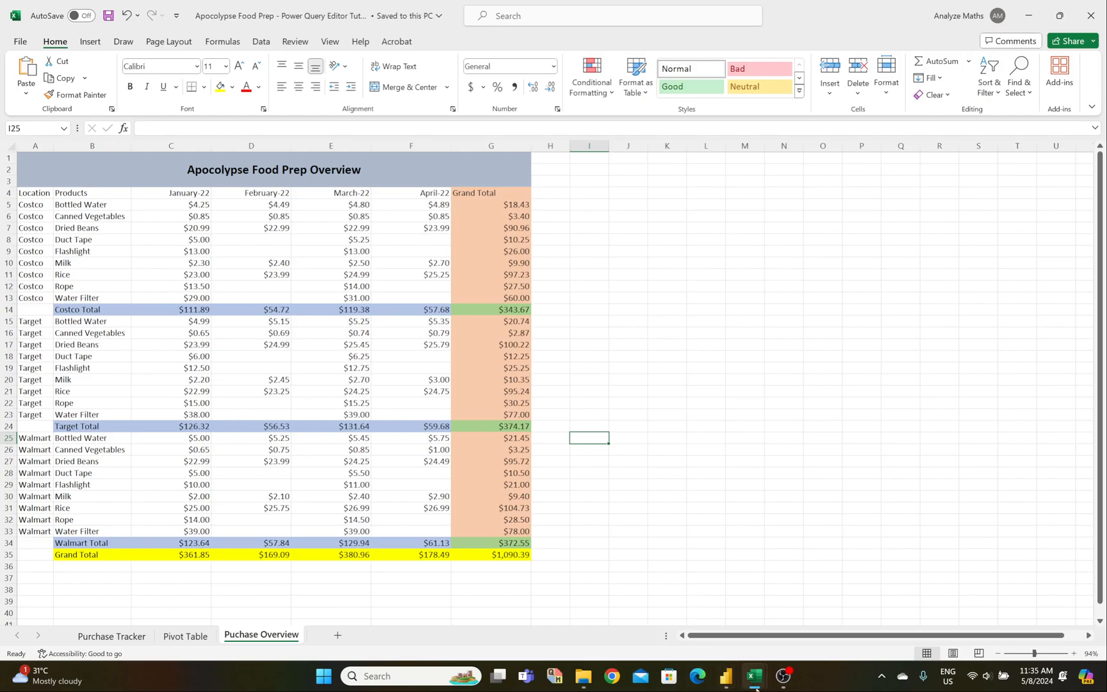
pyautogui.moveTo(755, 676)
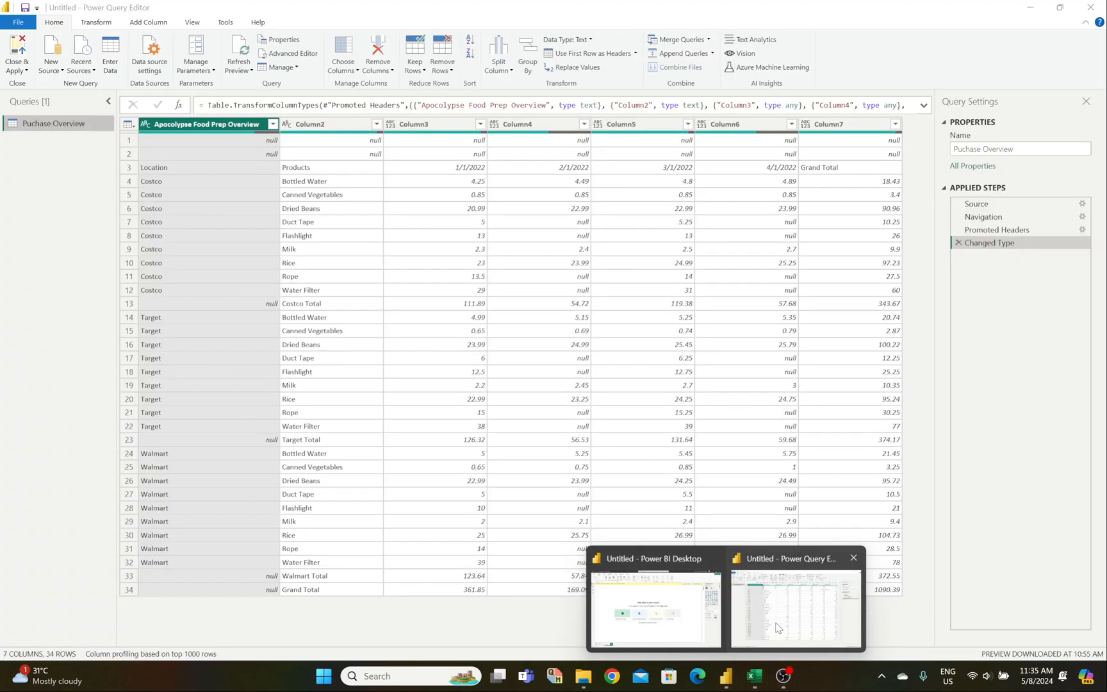
pyautogui.click(778, 628)
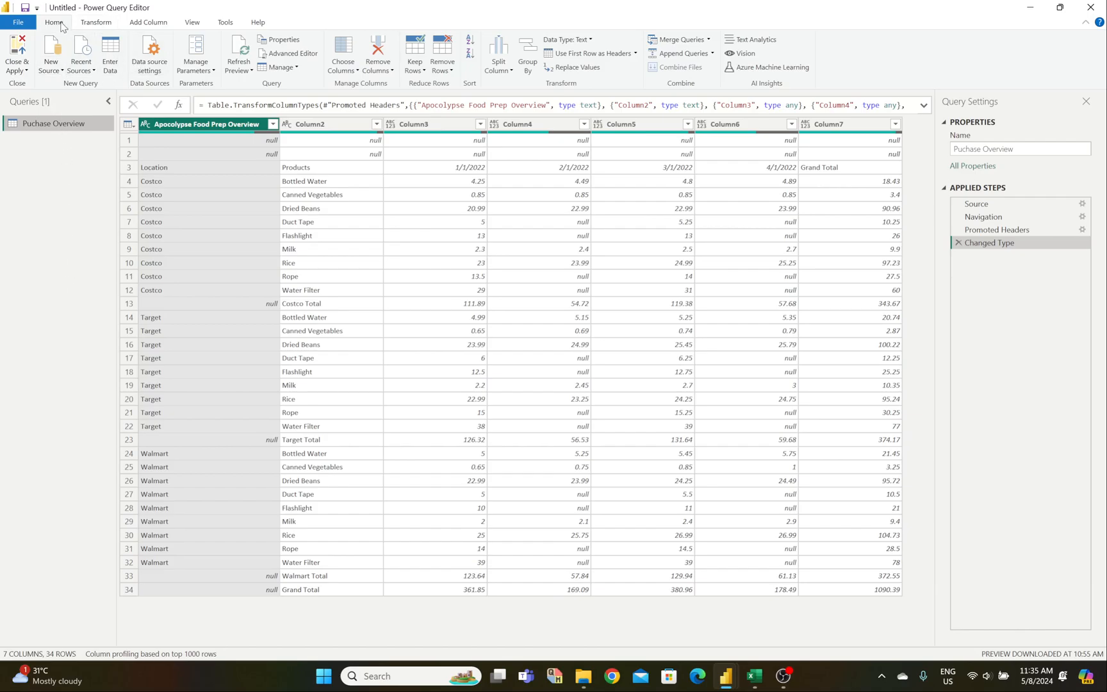
# Step: Look through the Transform, Home and Add Column ribbons, ending on the View ribbon's display options
pyautogui.click(94, 26)
pyautogui.click(57, 24)
pyautogui.click(90, 26)
pyautogui.click(160, 27)
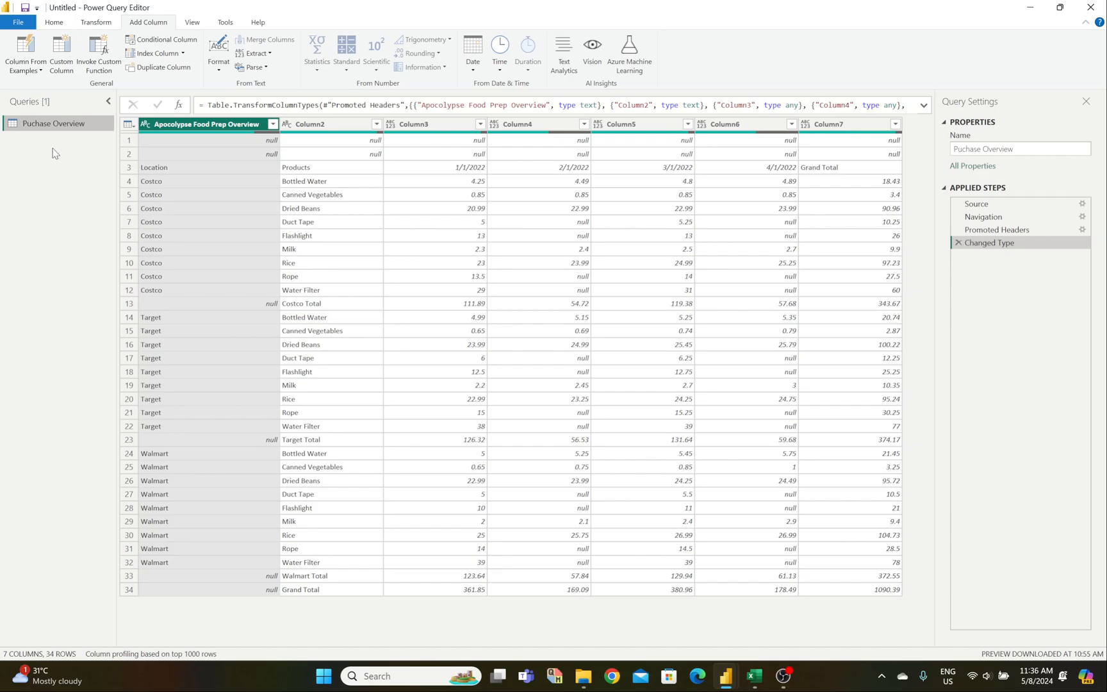
pyautogui.click(193, 23)
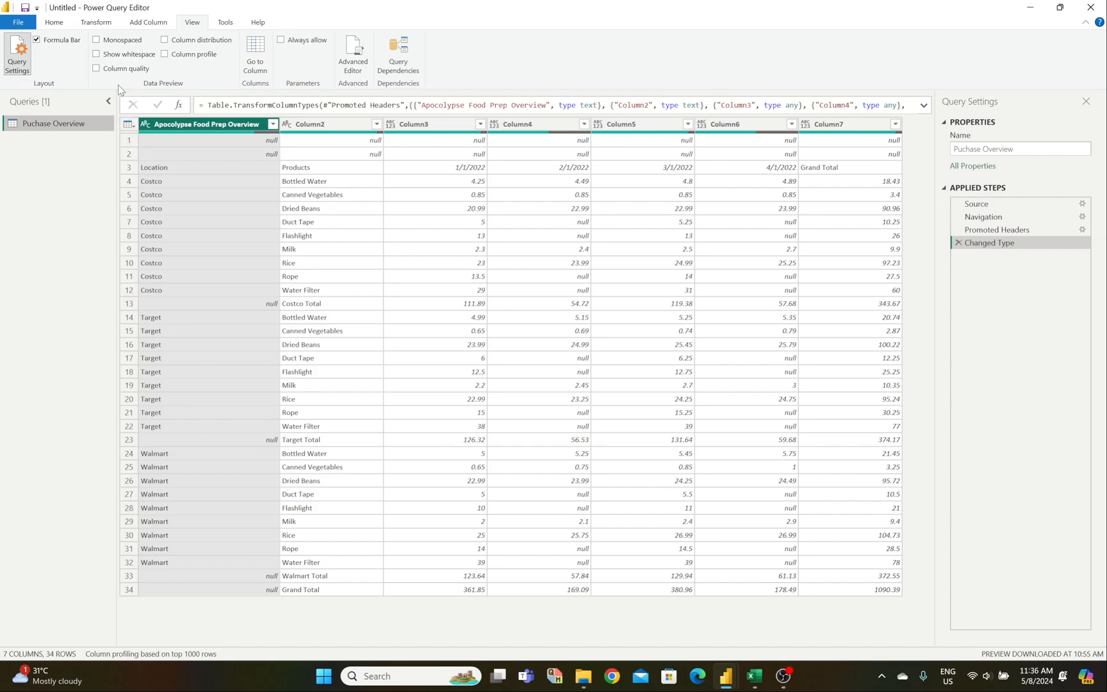
pyautogui.click(97, 70)
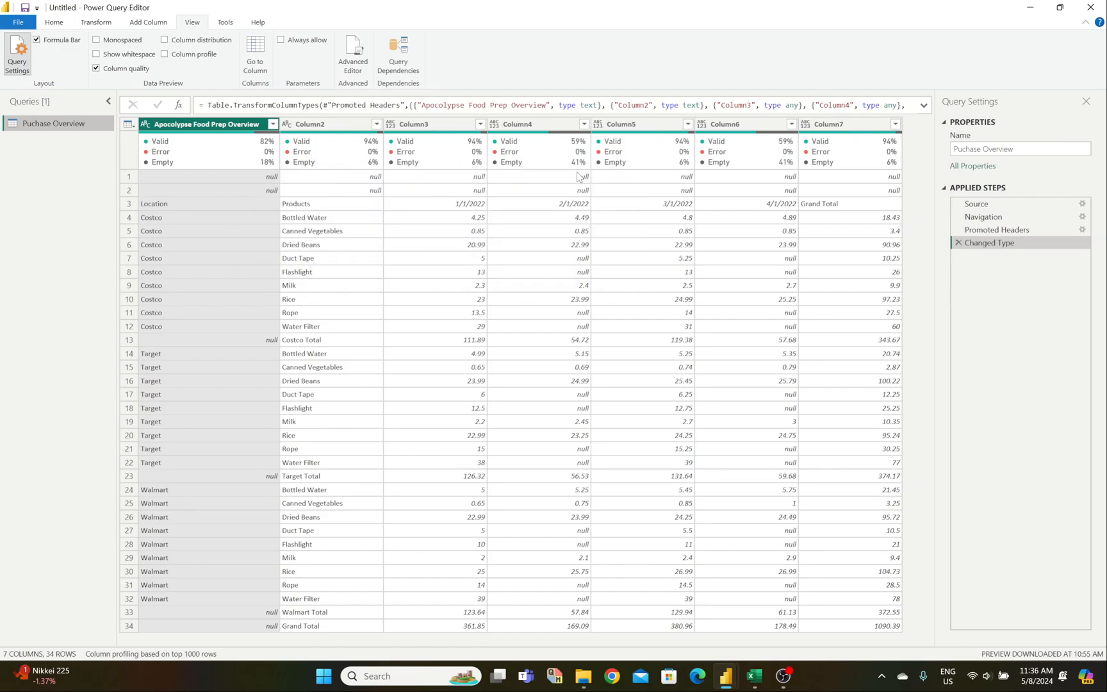
pyautogui.moveTo(533, 163)
pyautogui.moveTo(195, 155)
pyautogui.click(97, 68)
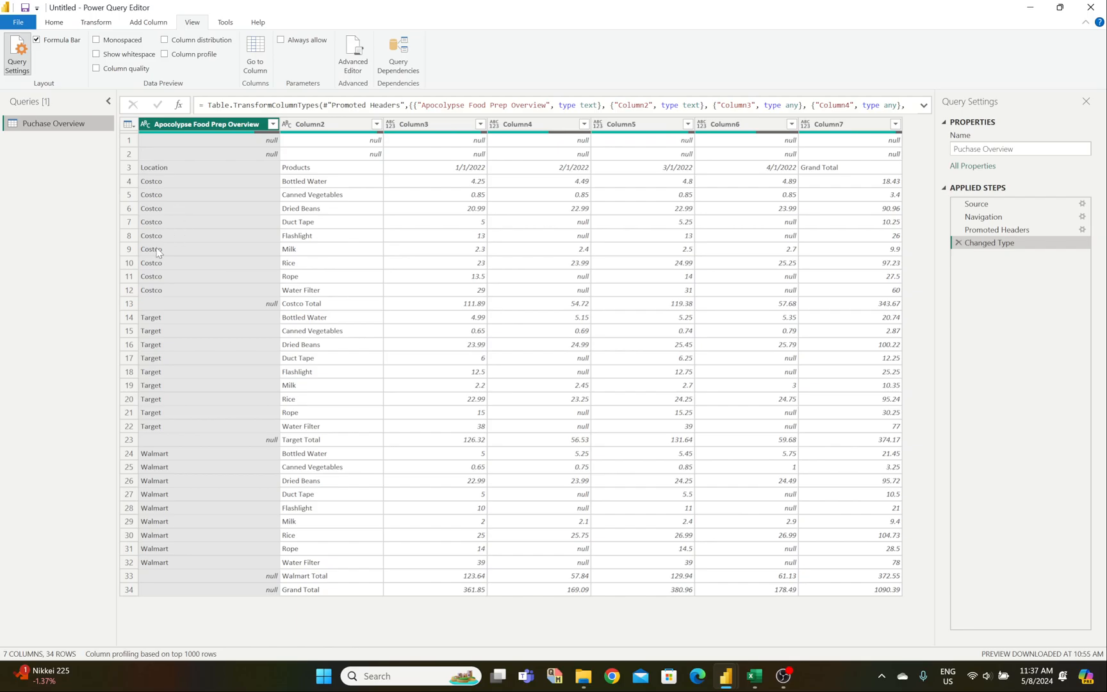
pyautogui.click(64, 23)
pyautogui.click(95, 22)
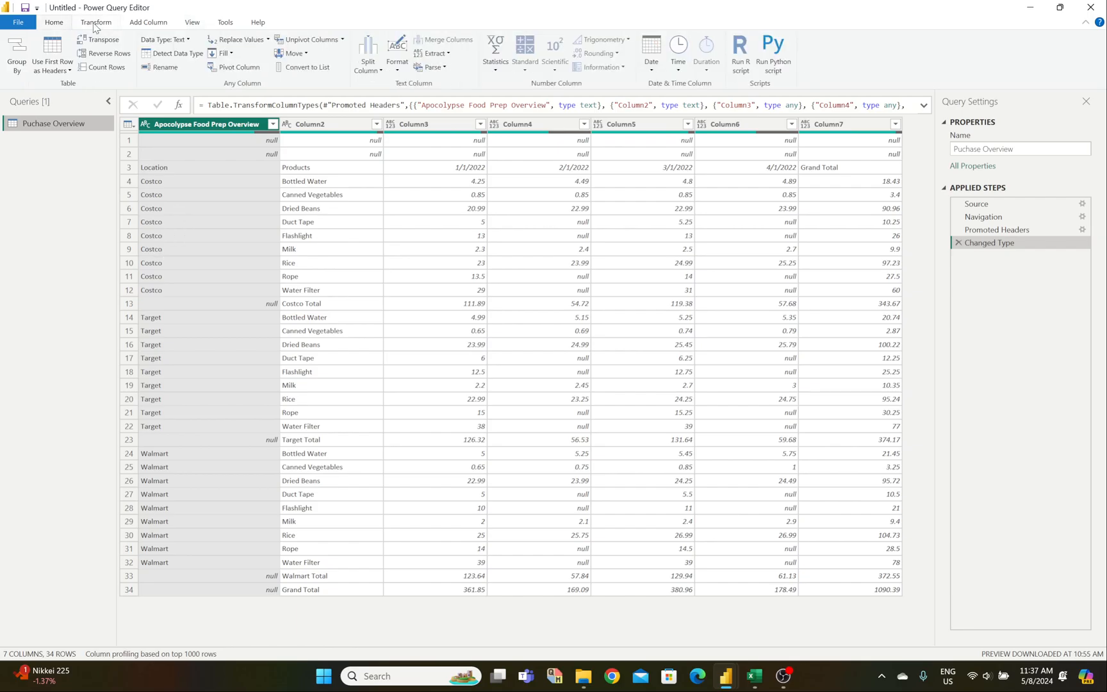
pyautogui.moveTo(756, 679)
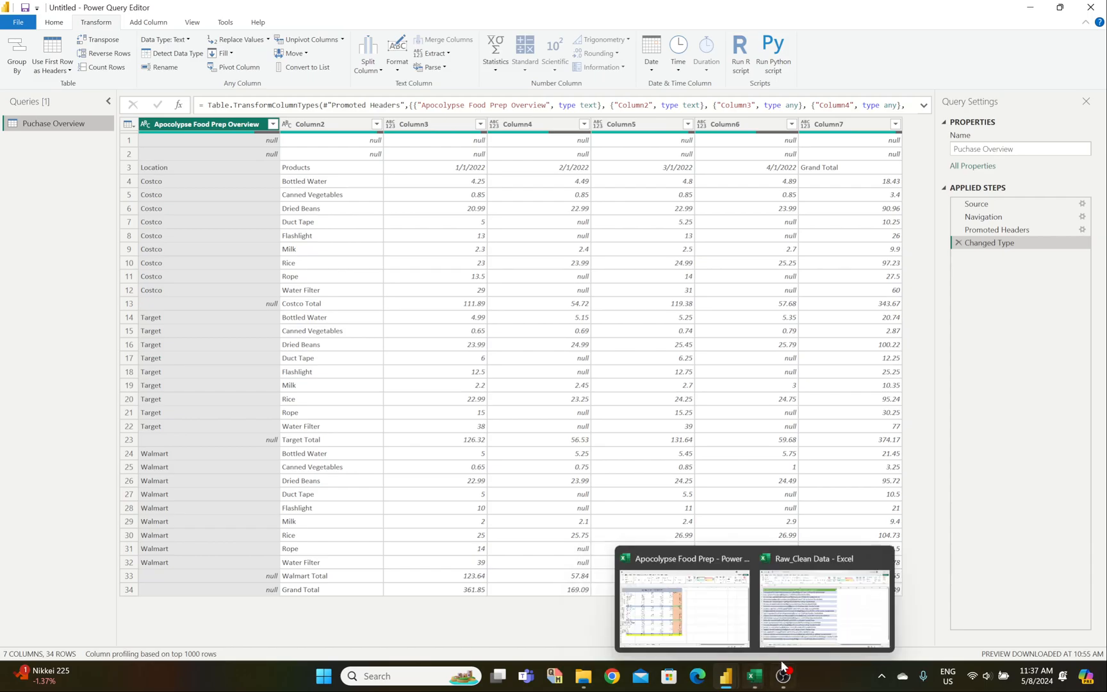
pyautogui.click(685, 605)
pyautogui.click(110, 634)
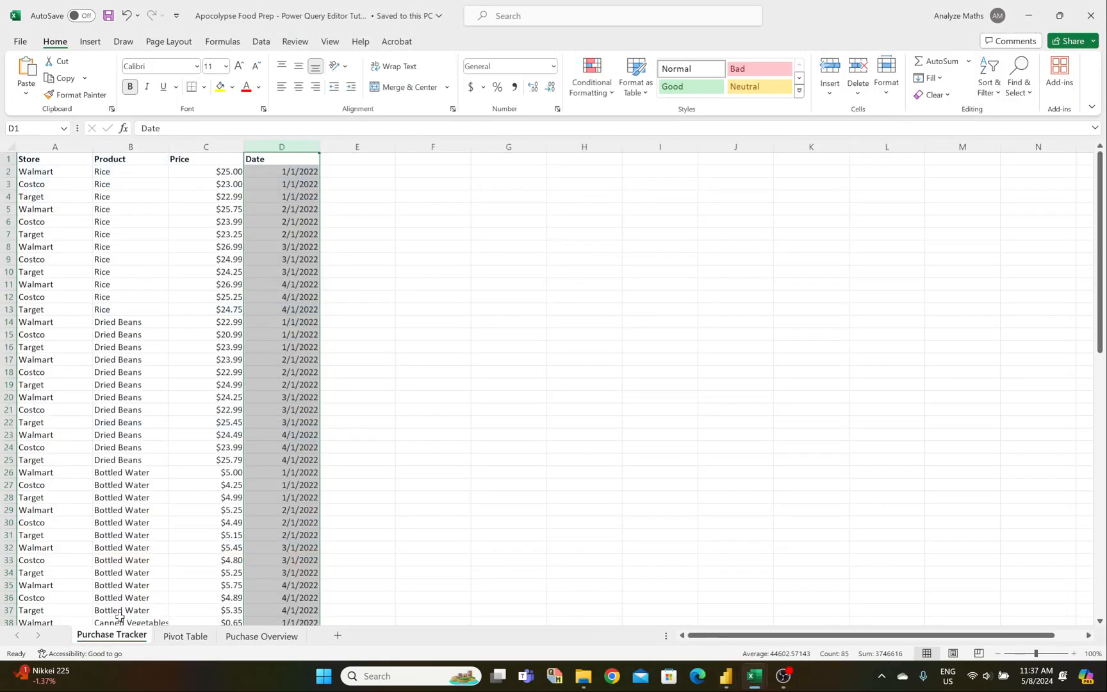
pyautogui.click(398, 335)
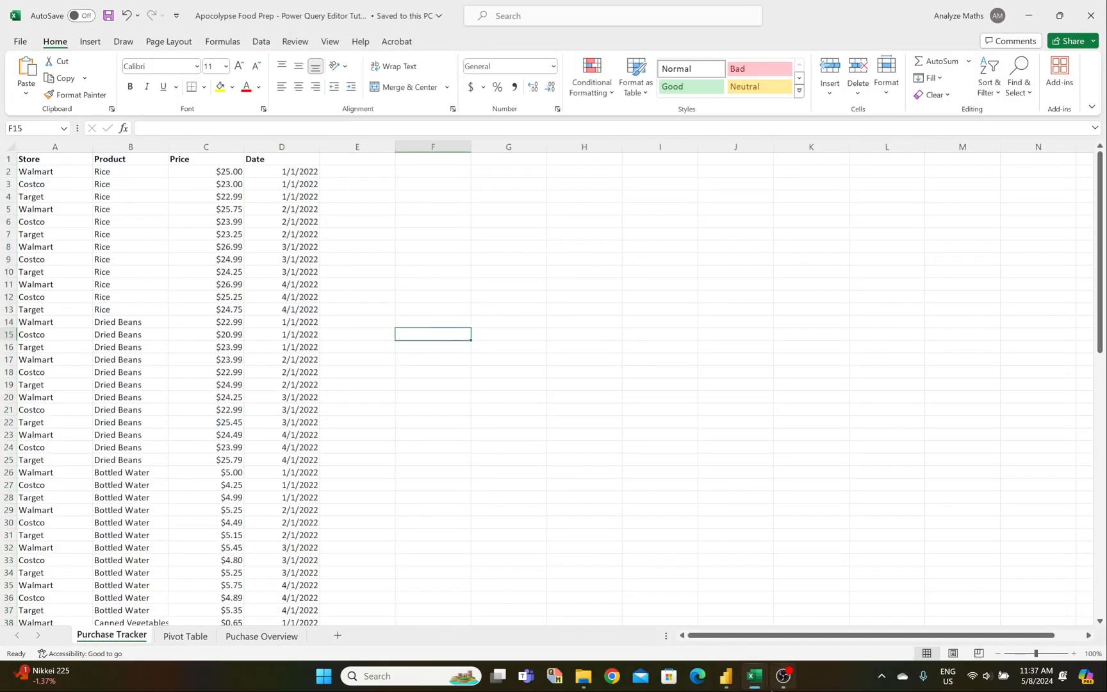
pyautogui.moveTo(726, 676)
pyautogui.click(795, 606)
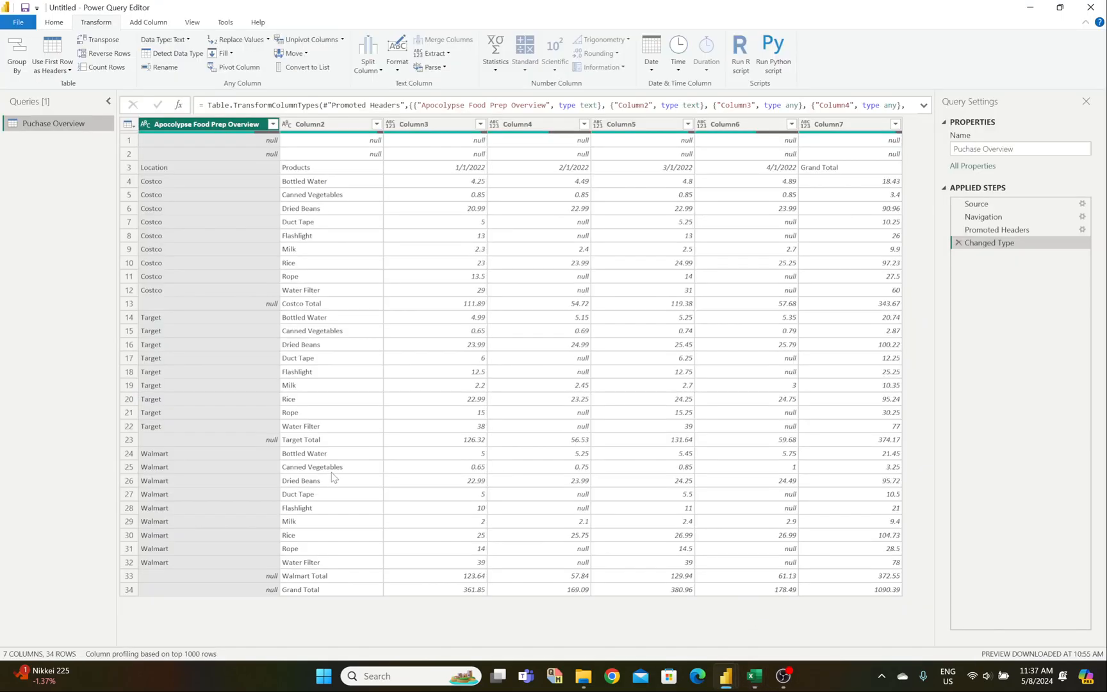
pyautogui.click(436, 346)
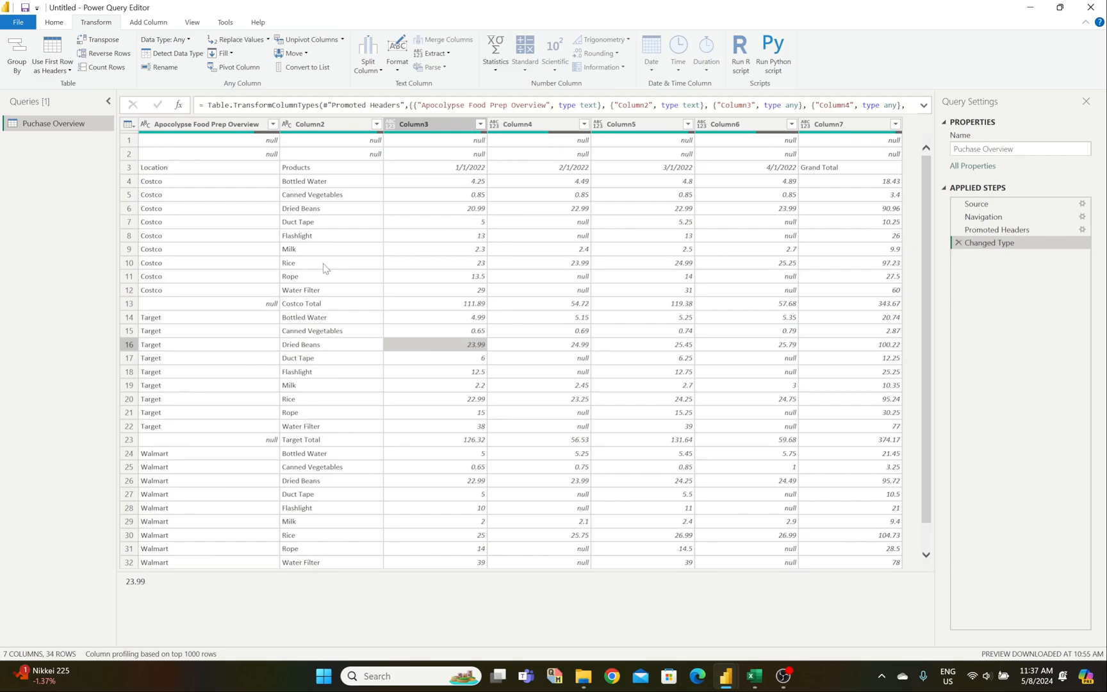
pyautogui.click(241, 180)
pyautogui.click(239, 139)
pyautogui.click(238, 154)
pyautogui.click(238, 143)
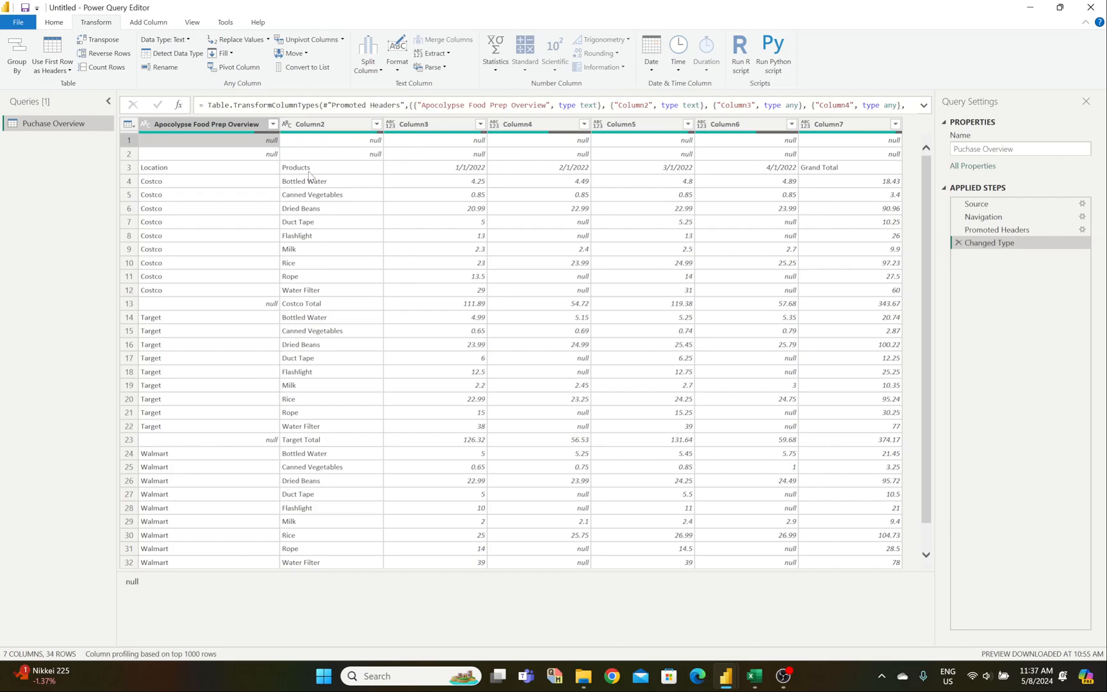
pyautogui.click(148, 23)
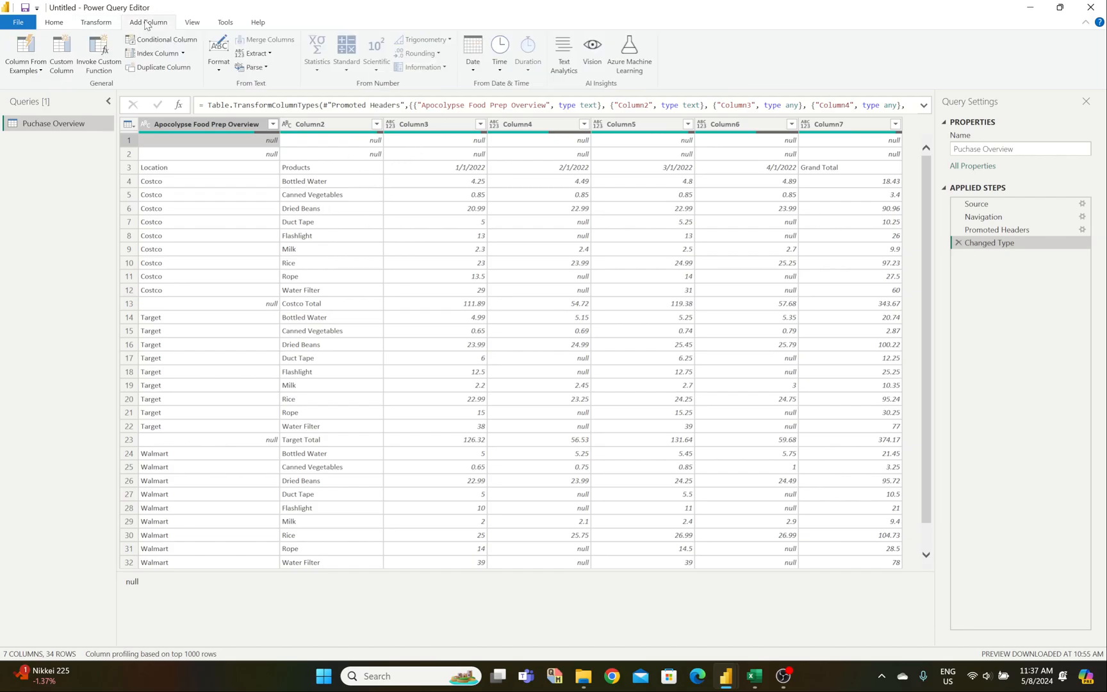
pyautogui.click(55, 23)
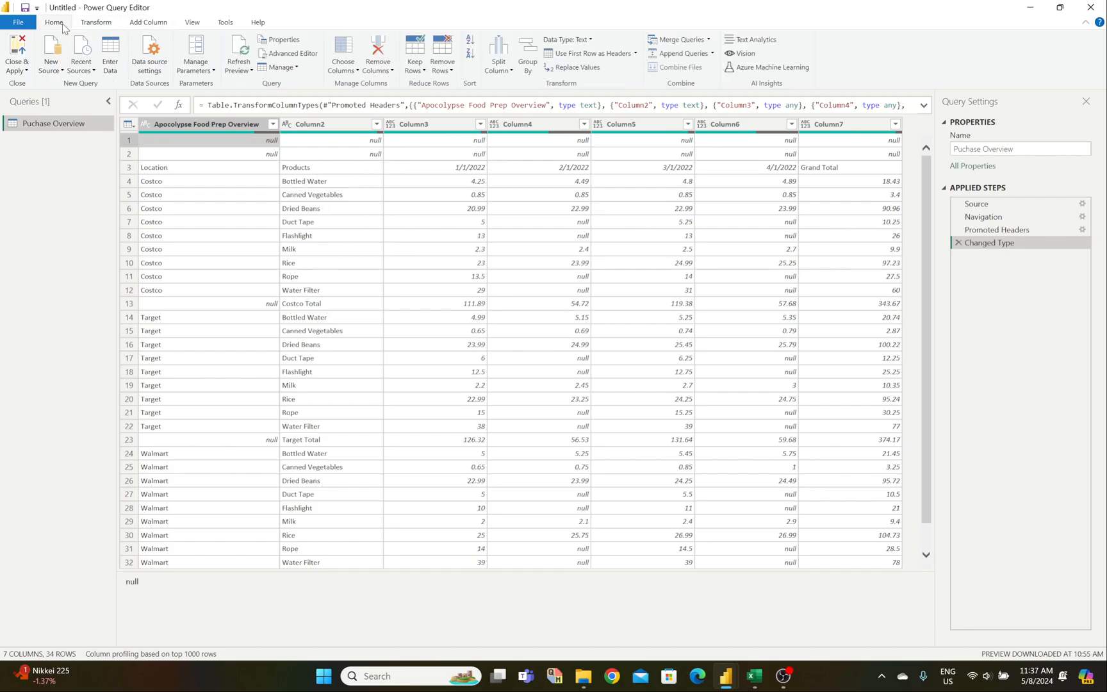
# Step: Remove the top 2 null rows, then select Column7, the Grand Total column
pyautogui.click(443, 53)
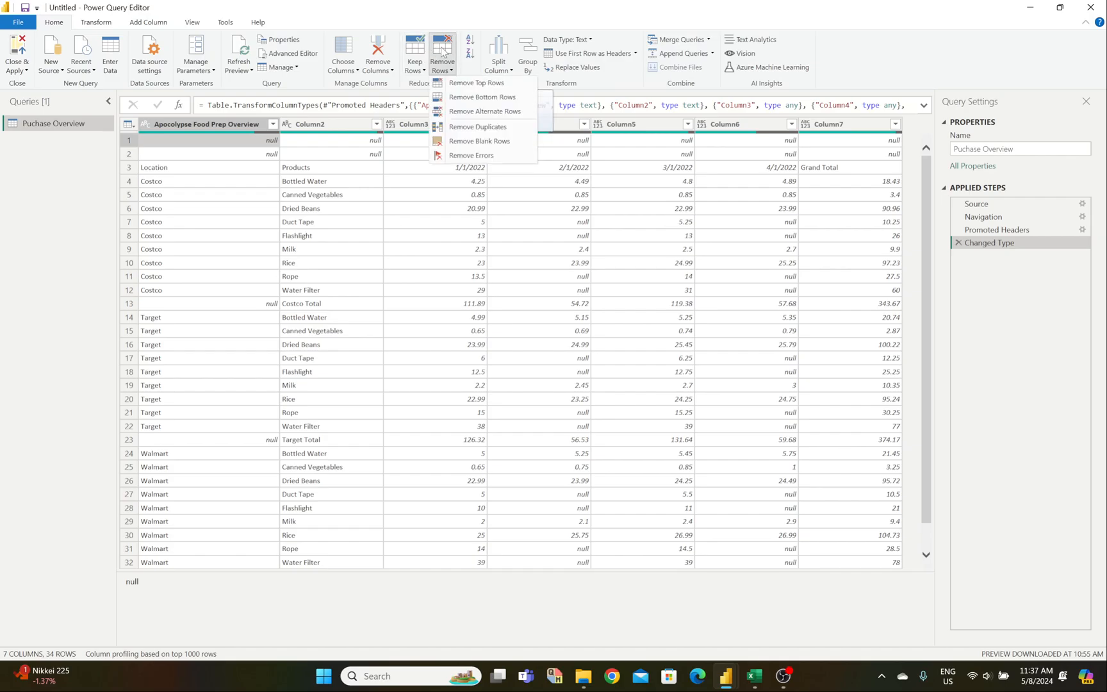
pyautogui.click(454, 87)
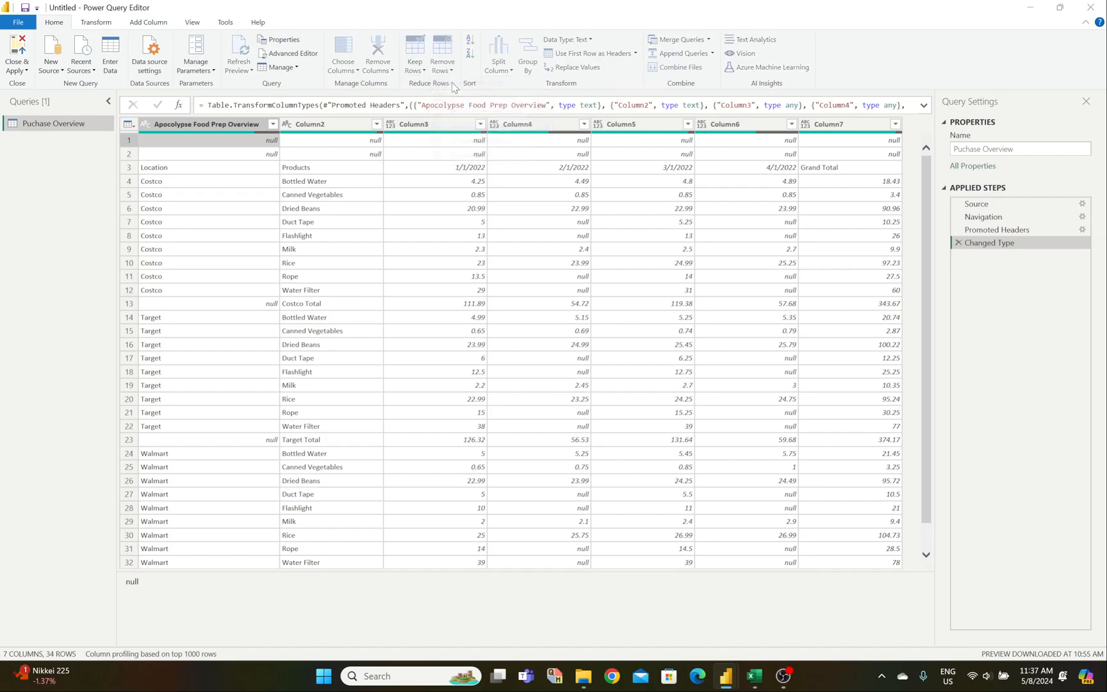
pyautogui.write('2')
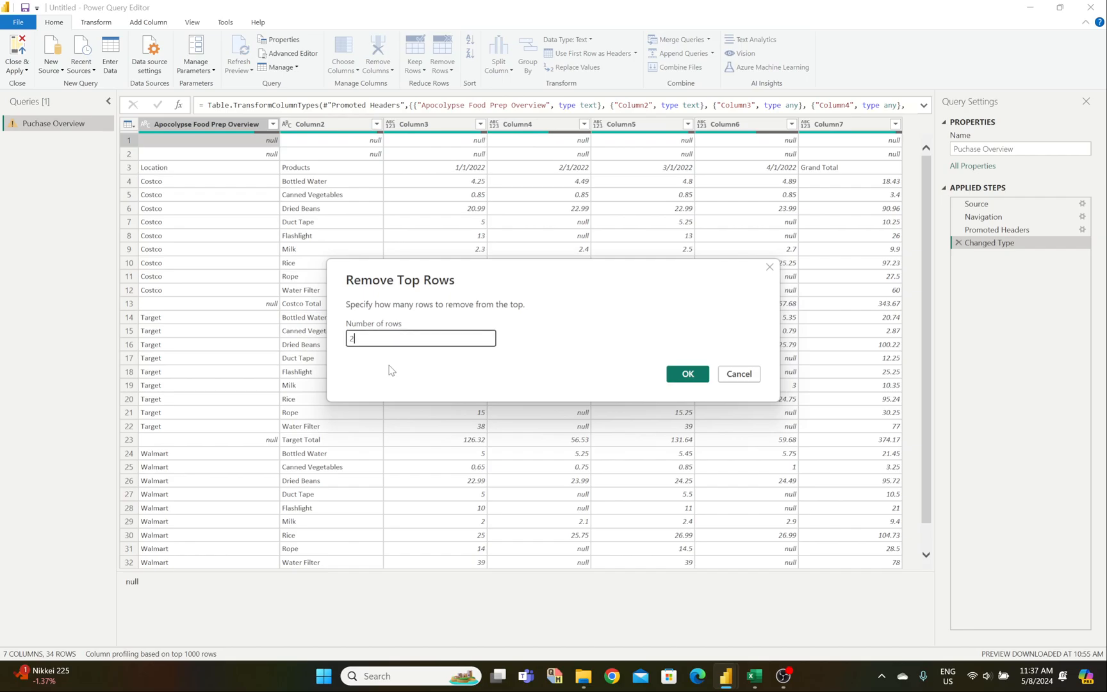
pyautogui.click(689, 375)
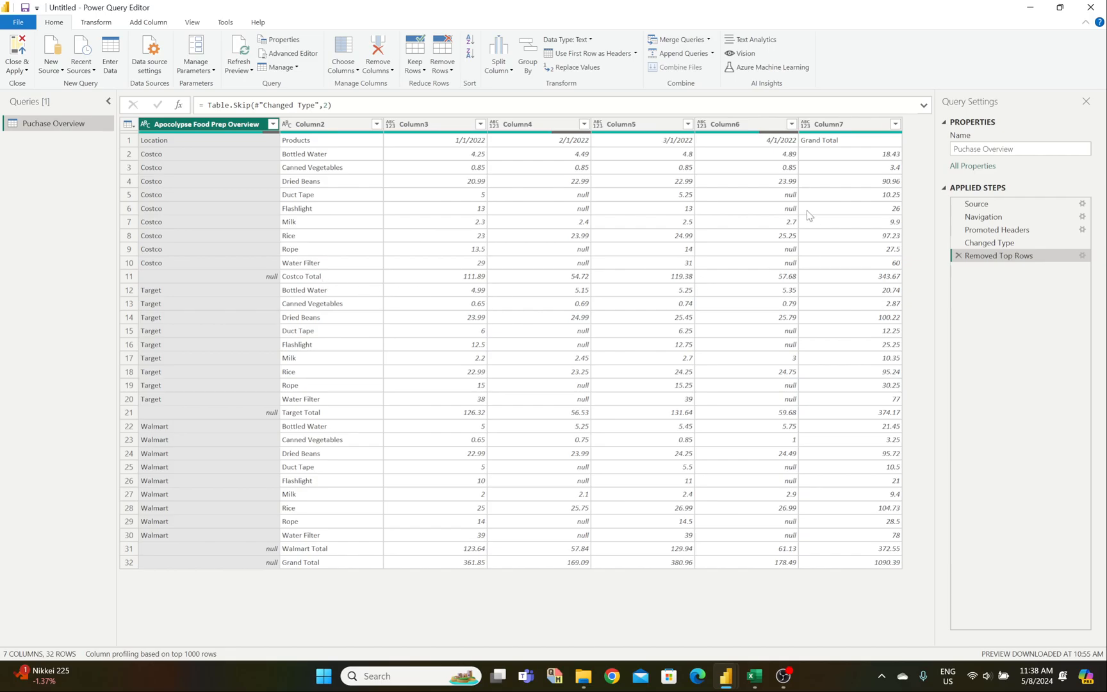
pyautogui.click(852, 130)
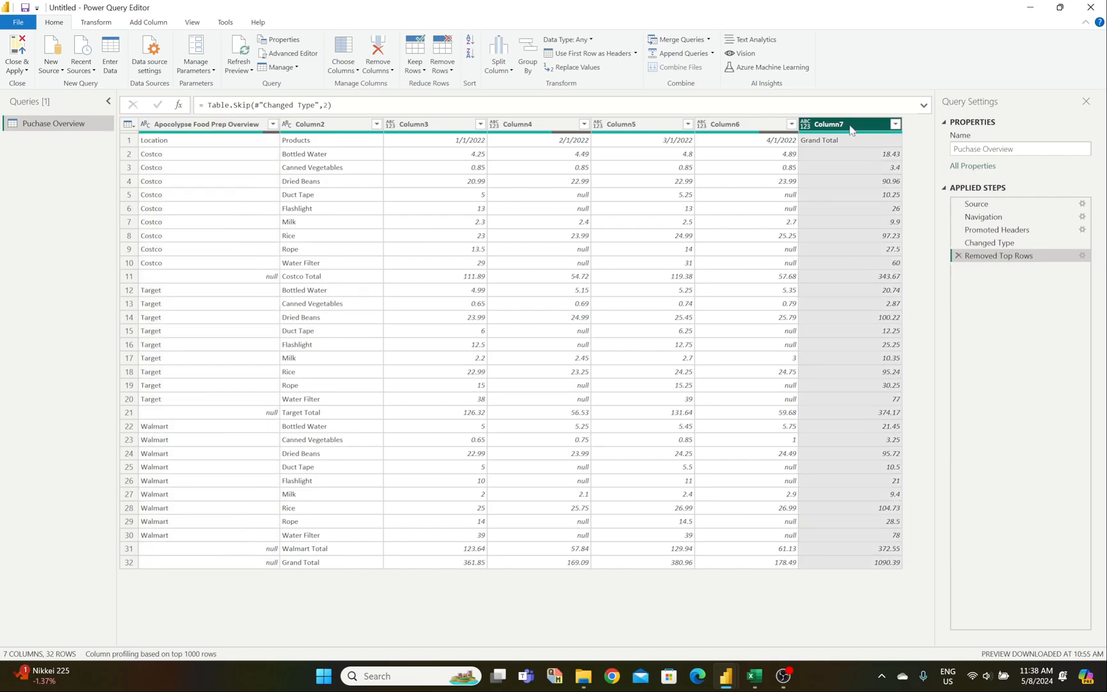
# Step: Delete Column7 (Grand Total) and inspect the Costco, Target and Walmart Total rows
pyautogui.rightClick(851, 130)
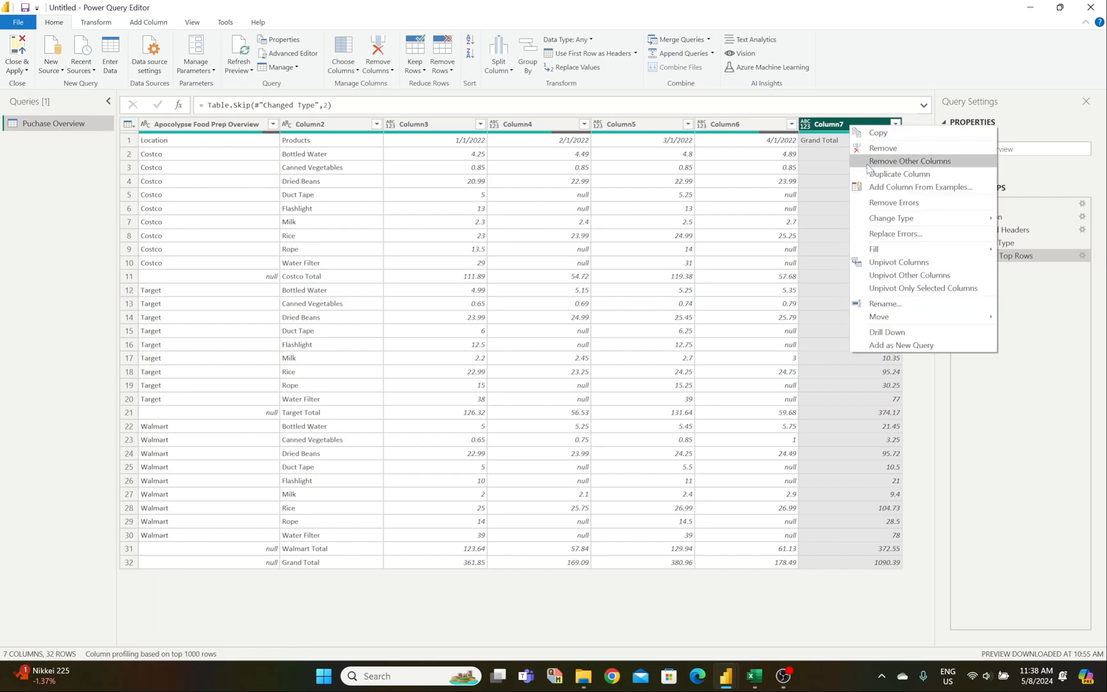
pyautogui.click(873, 148)
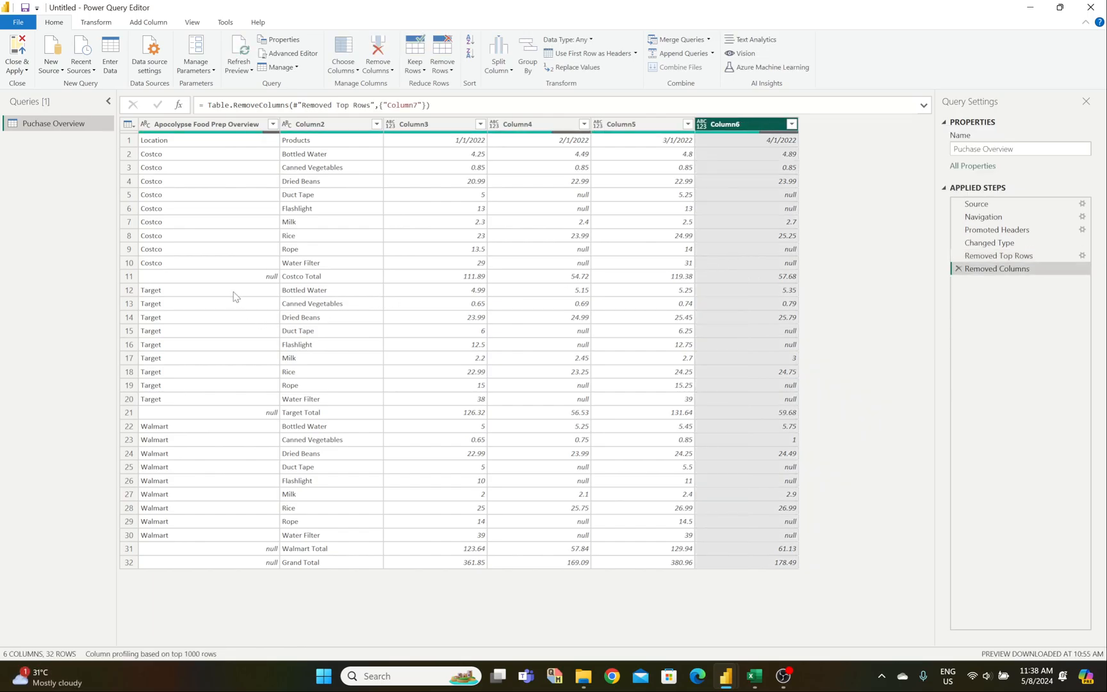
pyautogui.click(328, 278)
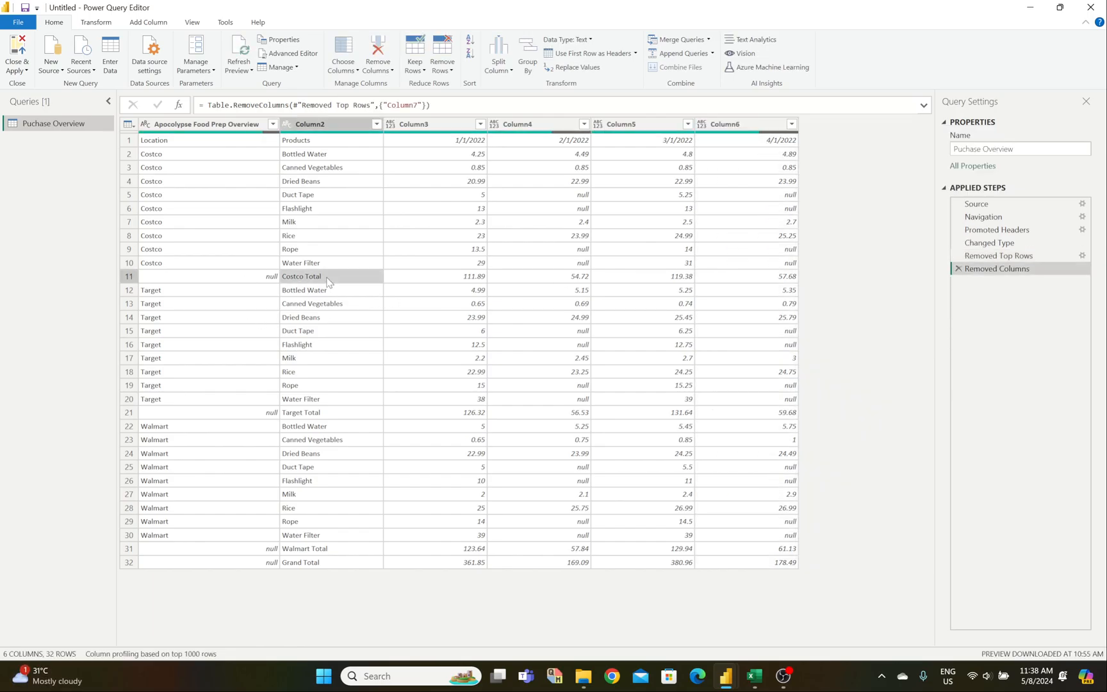
pyautogui.click(309, 415)
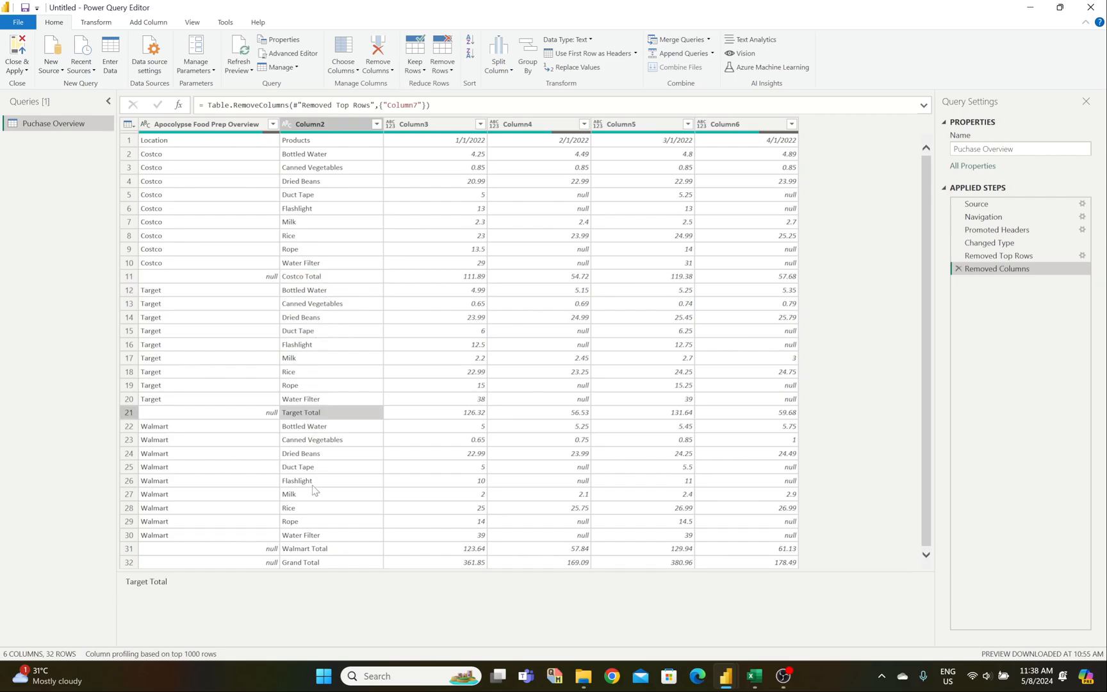
pyautogui.click(314, 551)
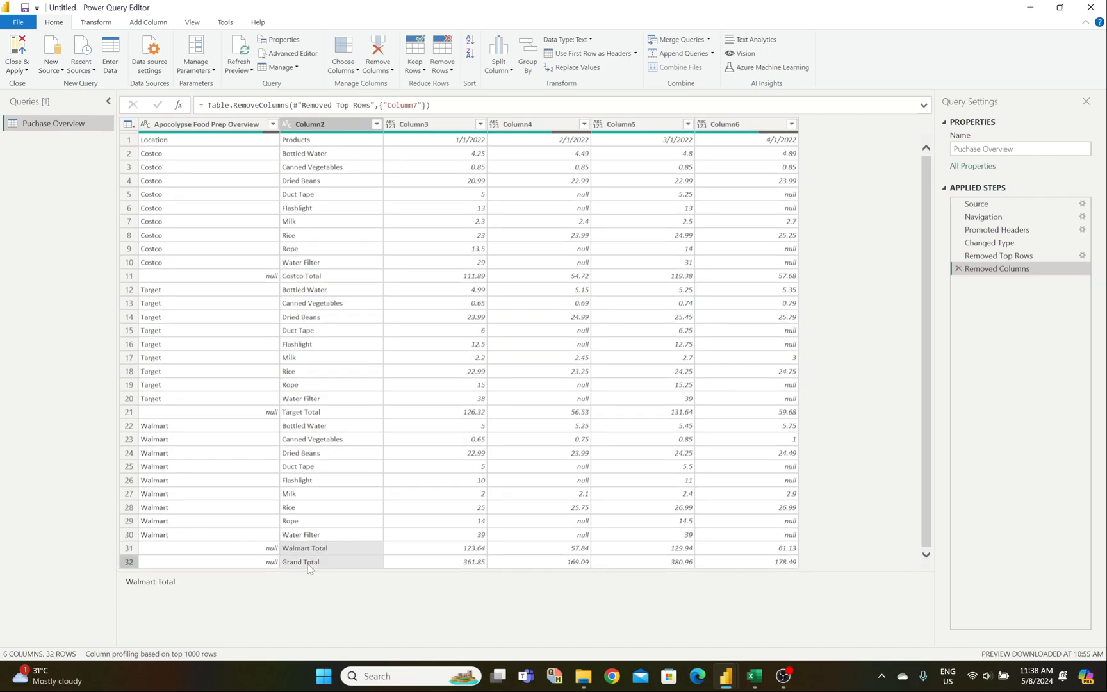
# Step: Re-check the Total rows' empty store cells and the Costco Total amount 111.89
pyautogui.click(320, 277)
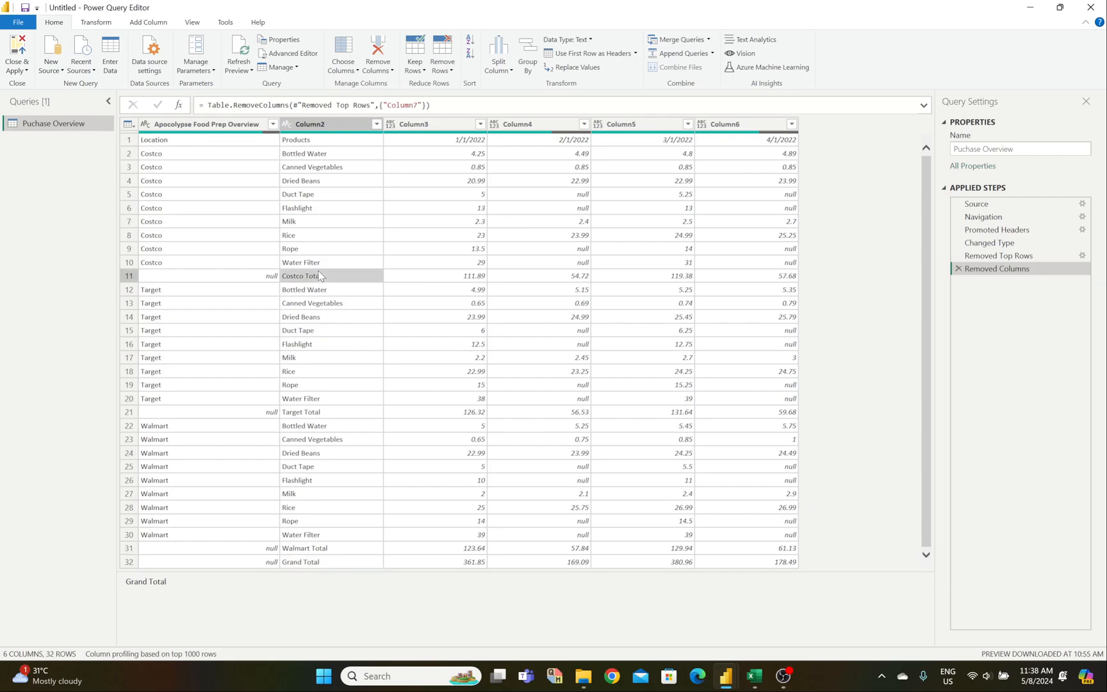
pyautogui.click(304, 410)
pyautogui.click(262, 277)
pyautogui.click(263, 416)
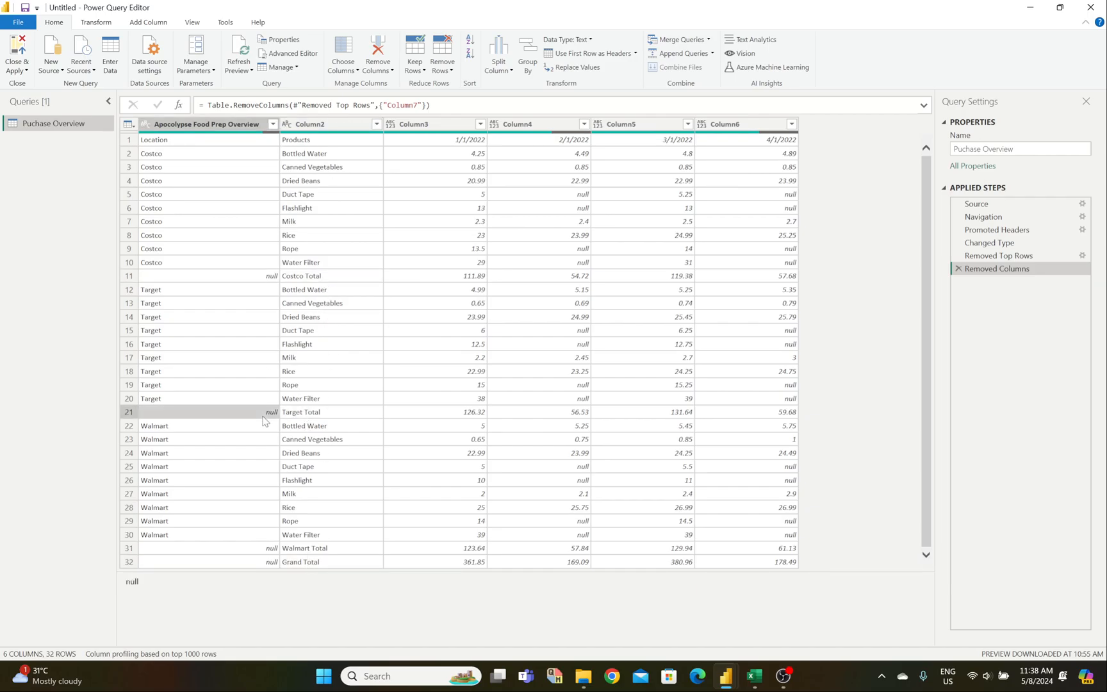
pyautogui.click(264, 551)
pyautogui.click(269, 562)
pyautogui.rightClick(247, 277)
pyautogui.click(393, 276)
pyautogui.click(353, 280)
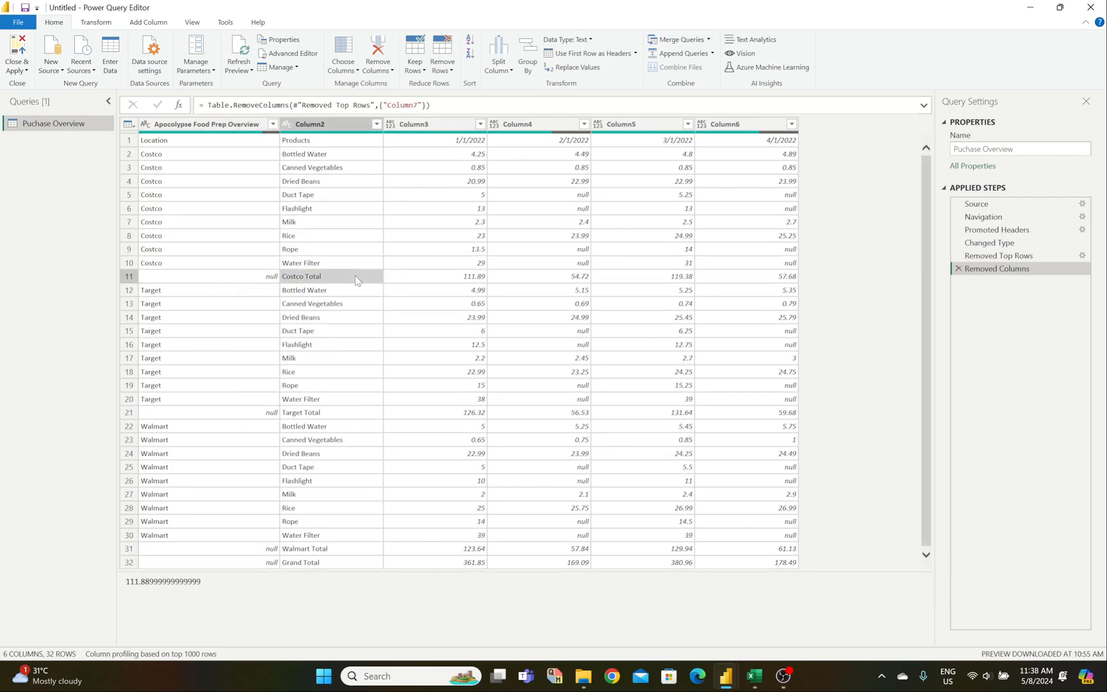
pyautogui.click(377, 124)
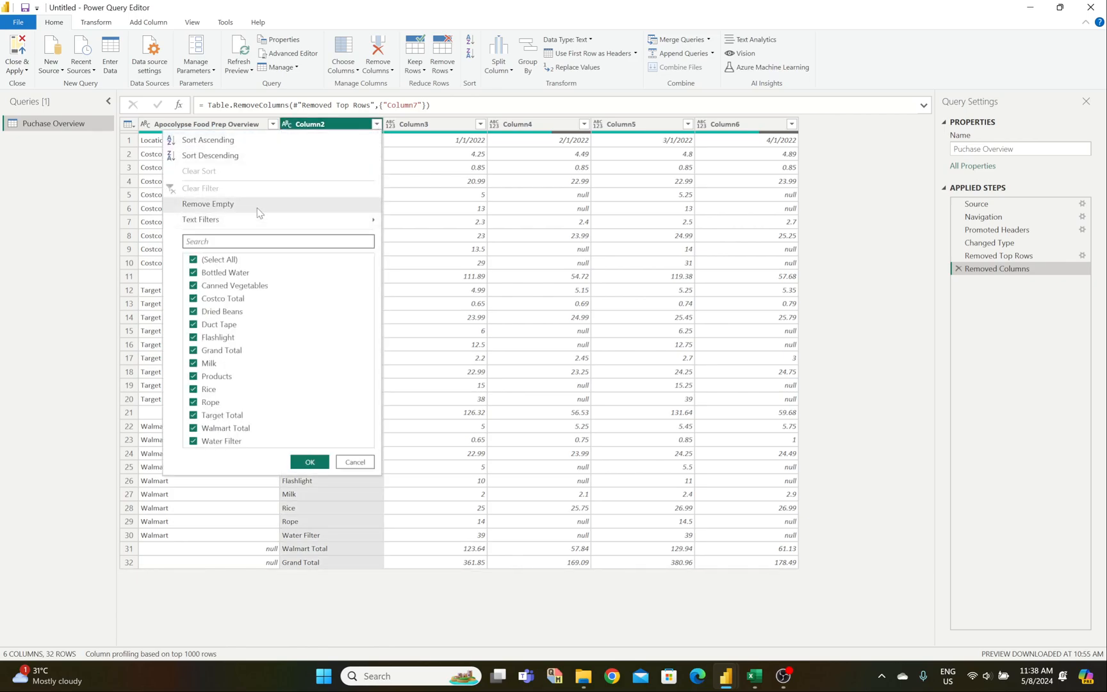
# Step: Try a Remove Empty filter on Column2, then discard that filter step
pyautogui.moveTo(258, 218)
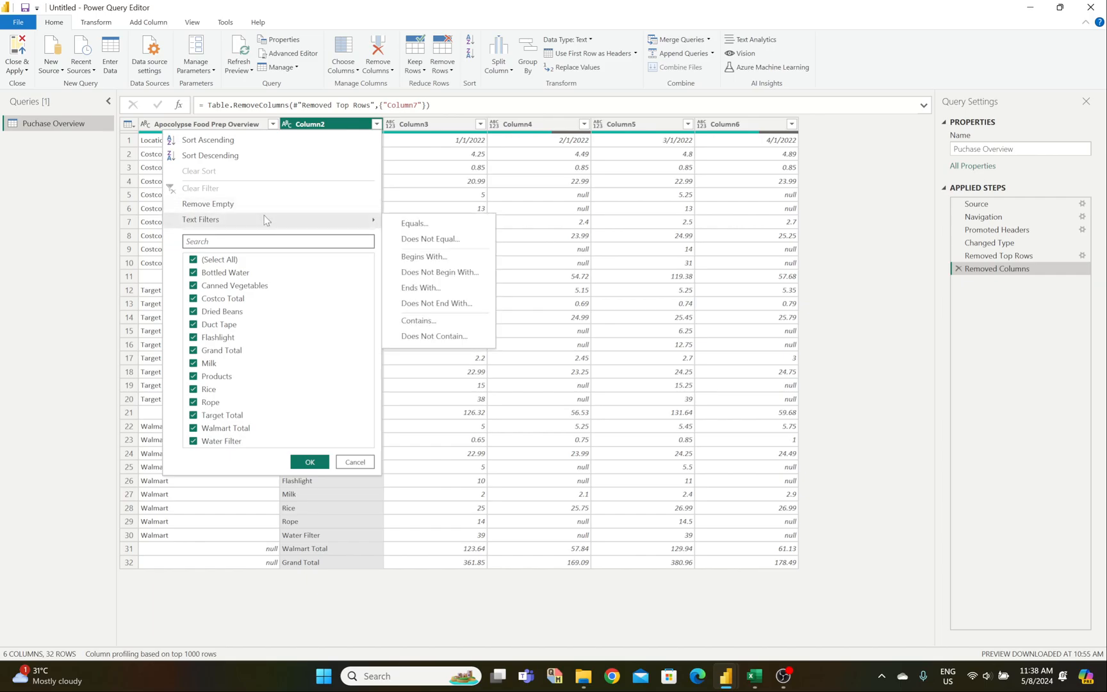
pyautogui.click(267, 205)
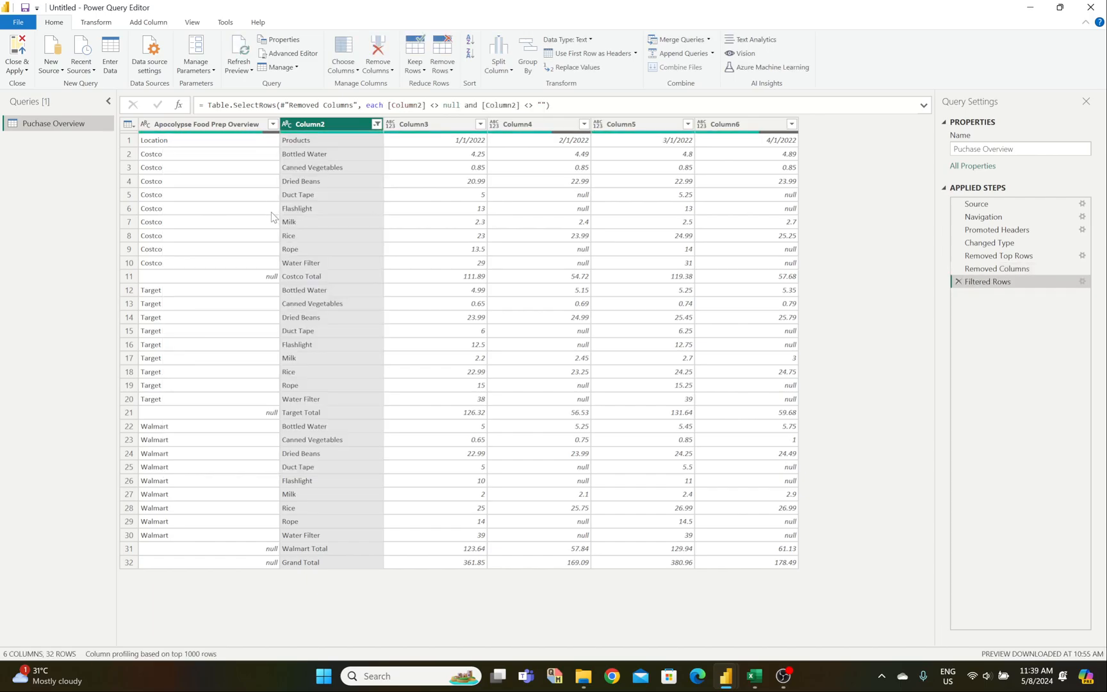
pyautogui.click(959, 282)
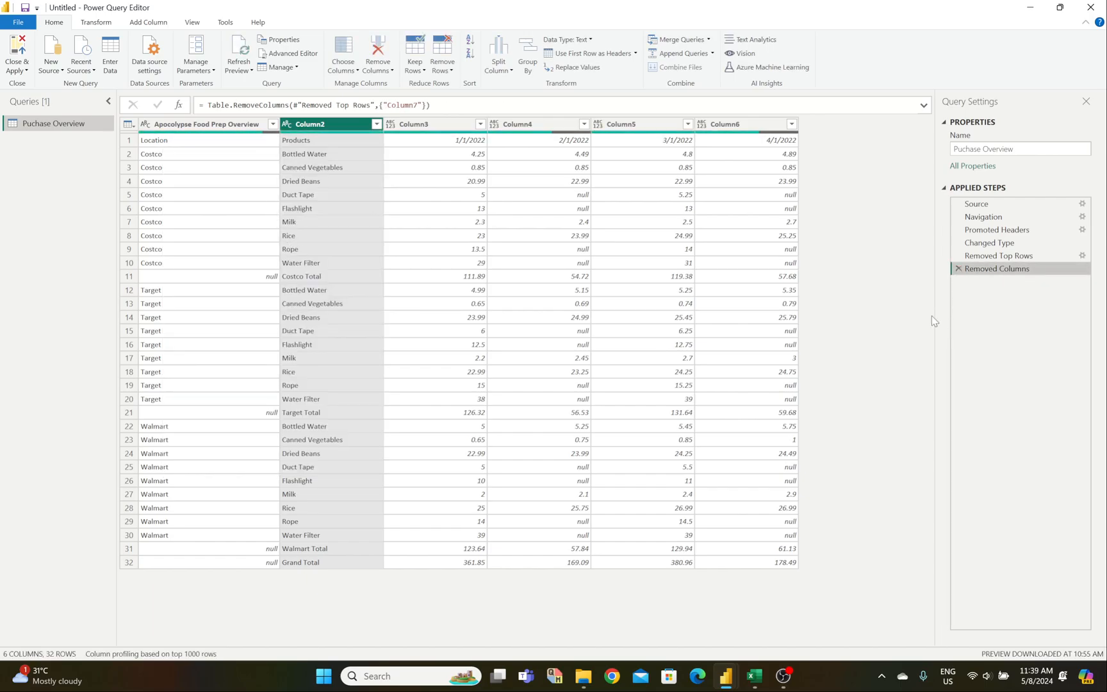
# Step: Try a Does Not Contain text filter on Column2, then delete the step that emptied the table
pyautogui.click(376, 124)
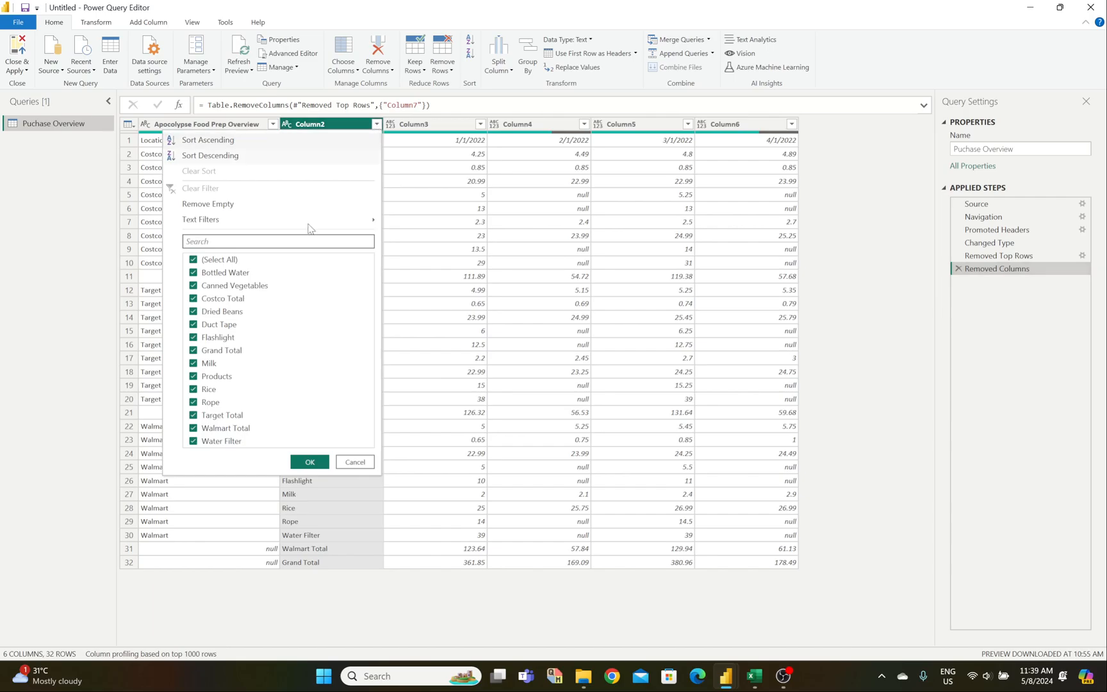
pyautogui.moveTo(269, 228)
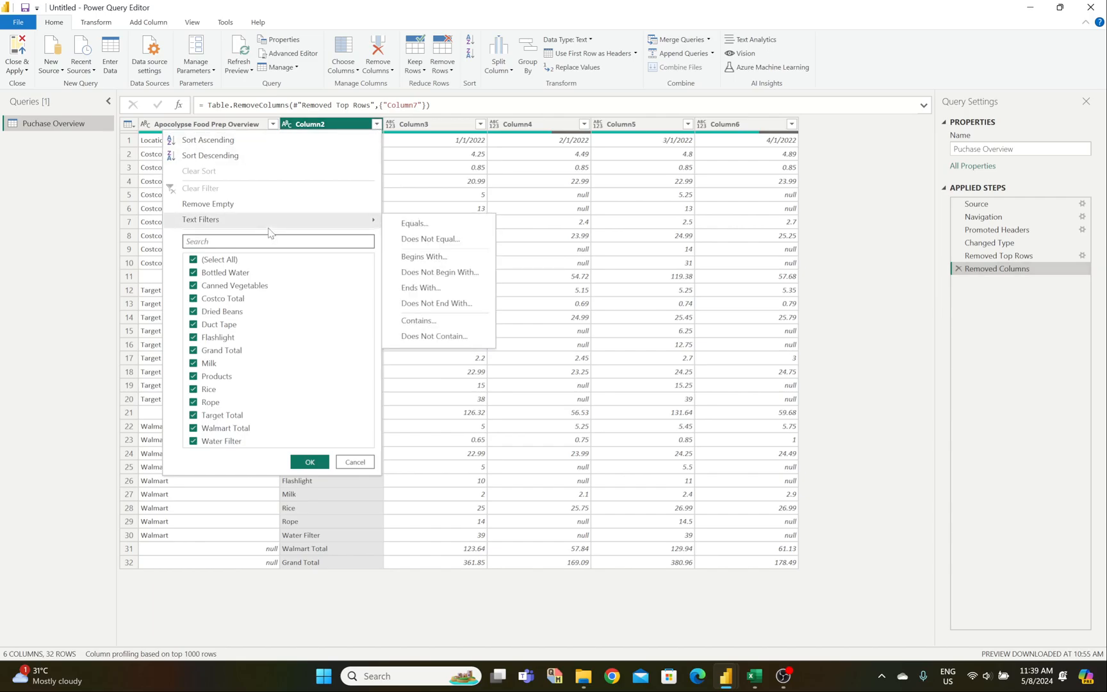
pyautogui.moveTo(324, 225)
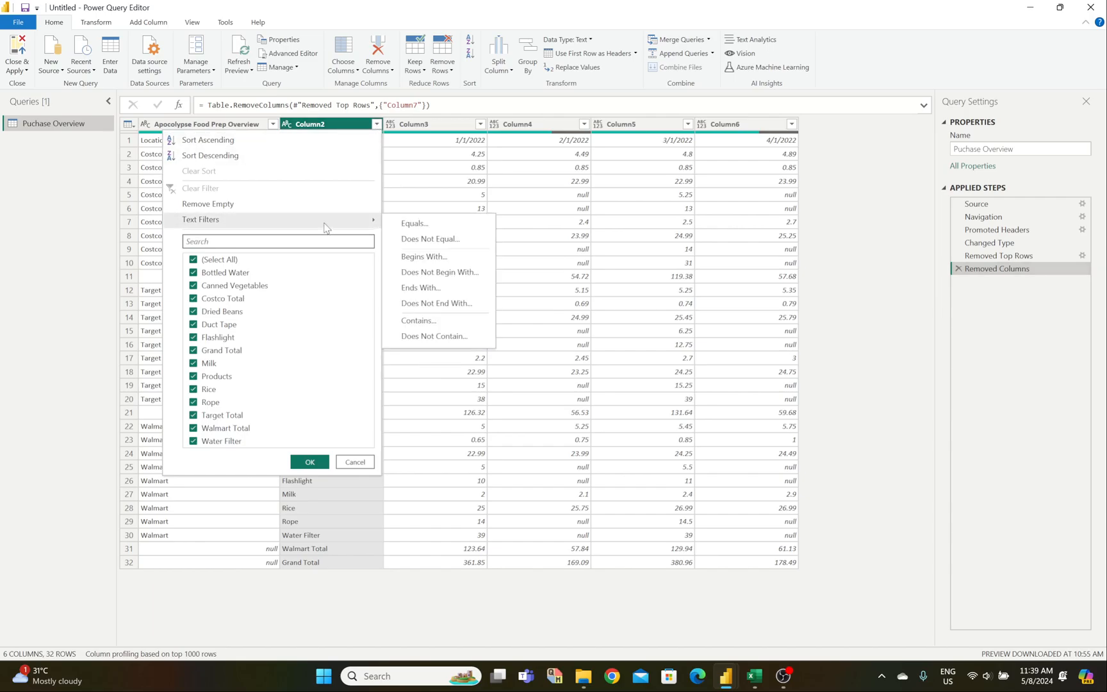
pyautogui.click(432, 341)
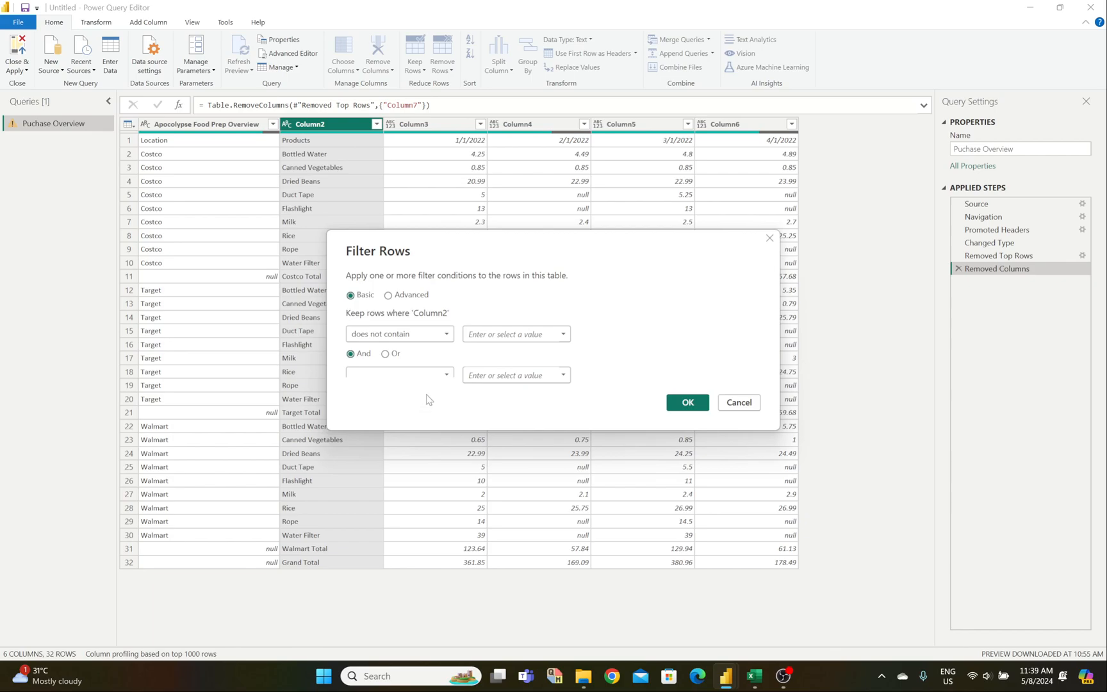
pyautogui.click(501, 334)
pyautogui.click(704, 409)
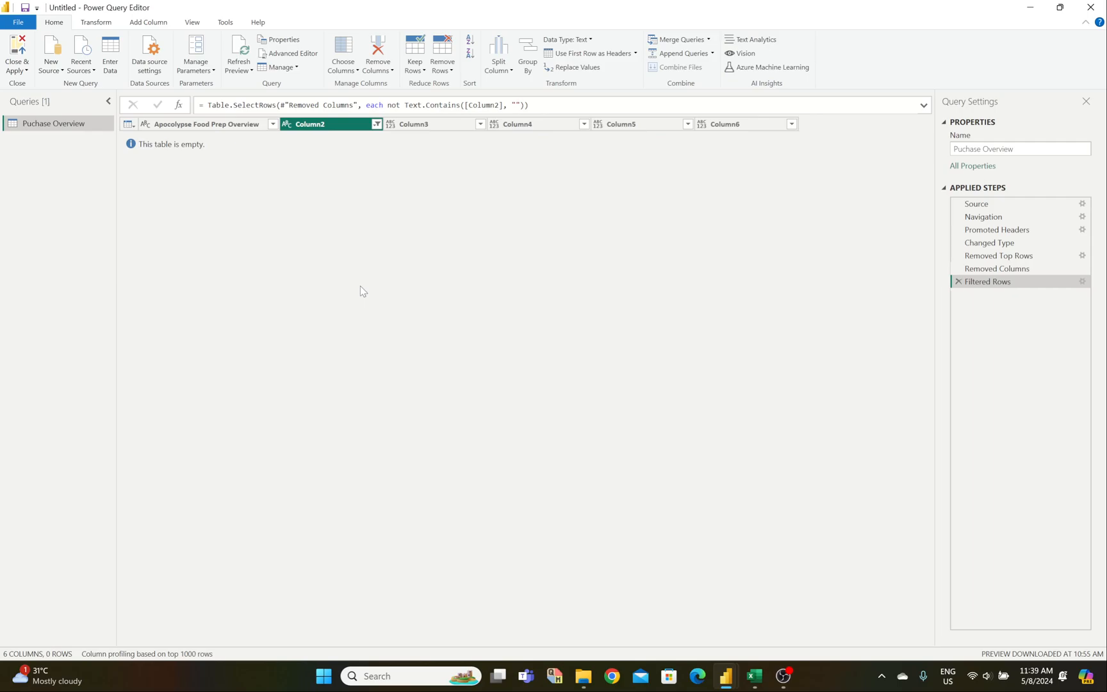
pyautogui.click(959, 281)
pyautogui.click(273, 124)
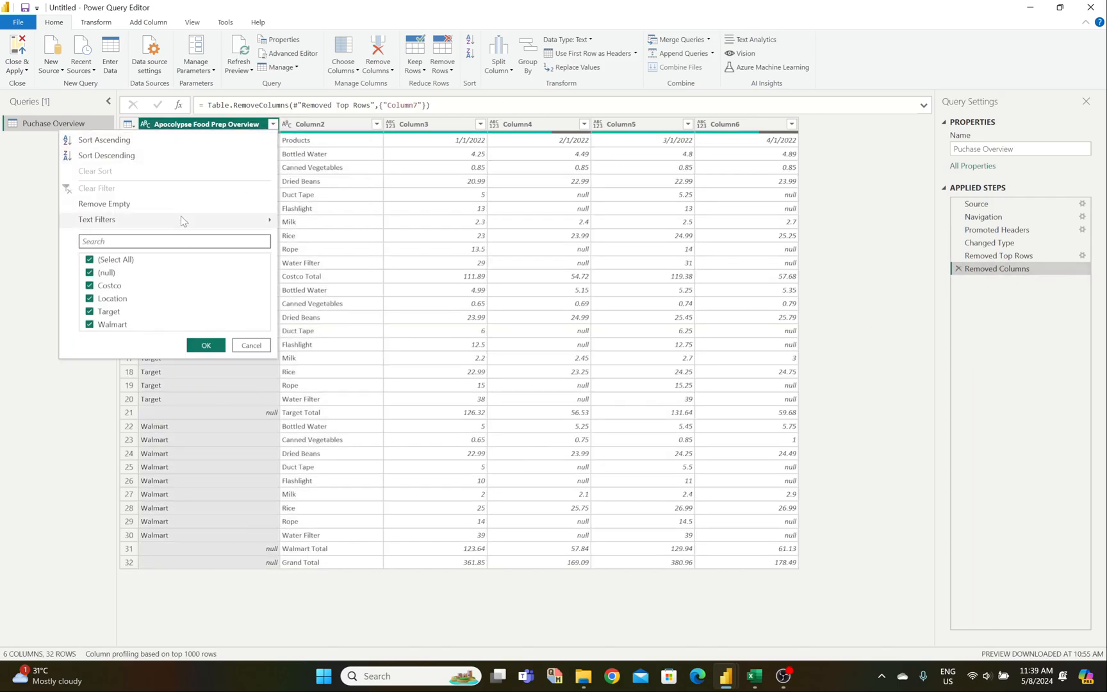
# Step: Check the null store cells in rows 11, 21, 31 and 32, then filter blanks out of the first column
pyautogui.click(386, 240)
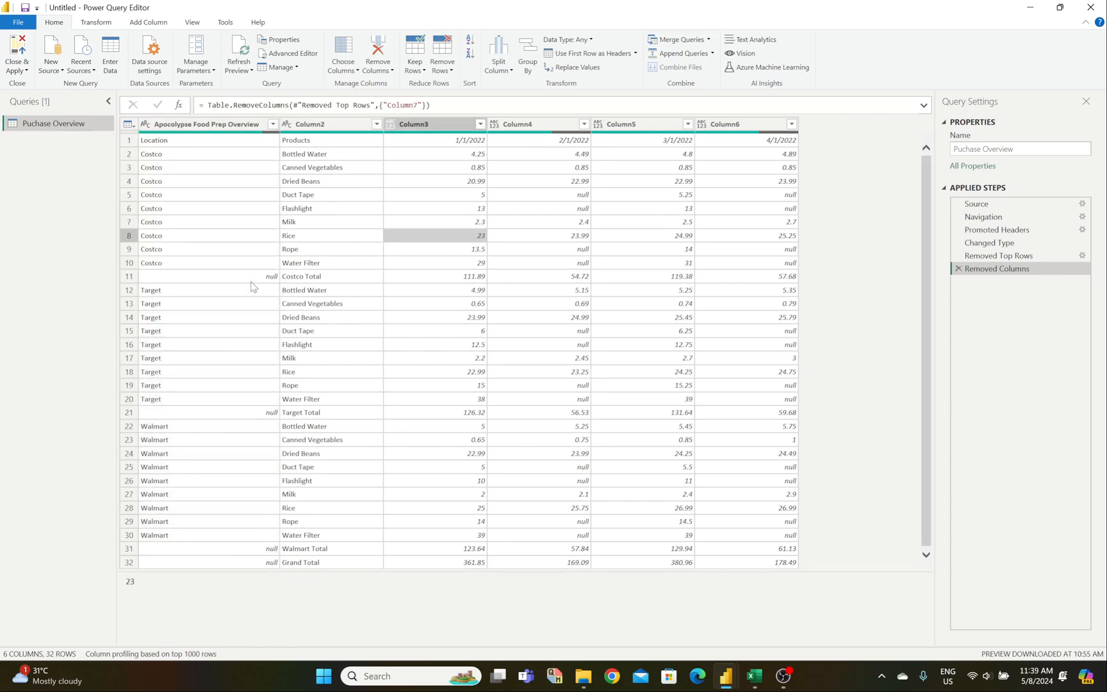
pyautogui.click(250, 281)
pyautogui.click(254, 413)
pyautogui.click(255, 547)
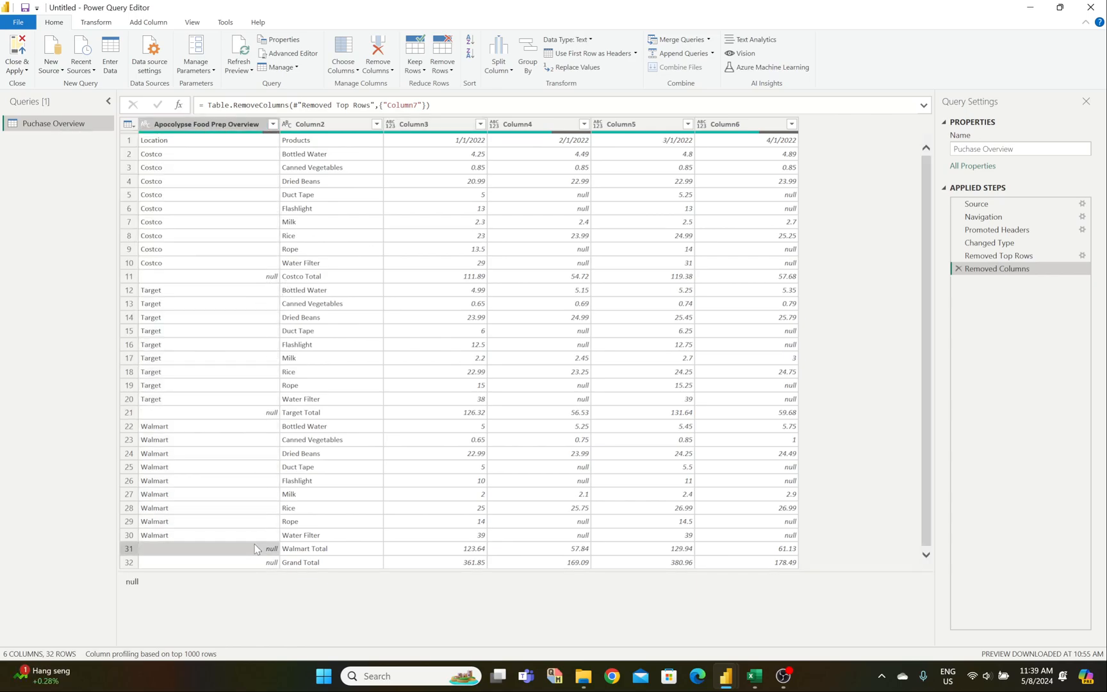
pyautogui.click(258, 562)
pyautogui.click(264, 276)
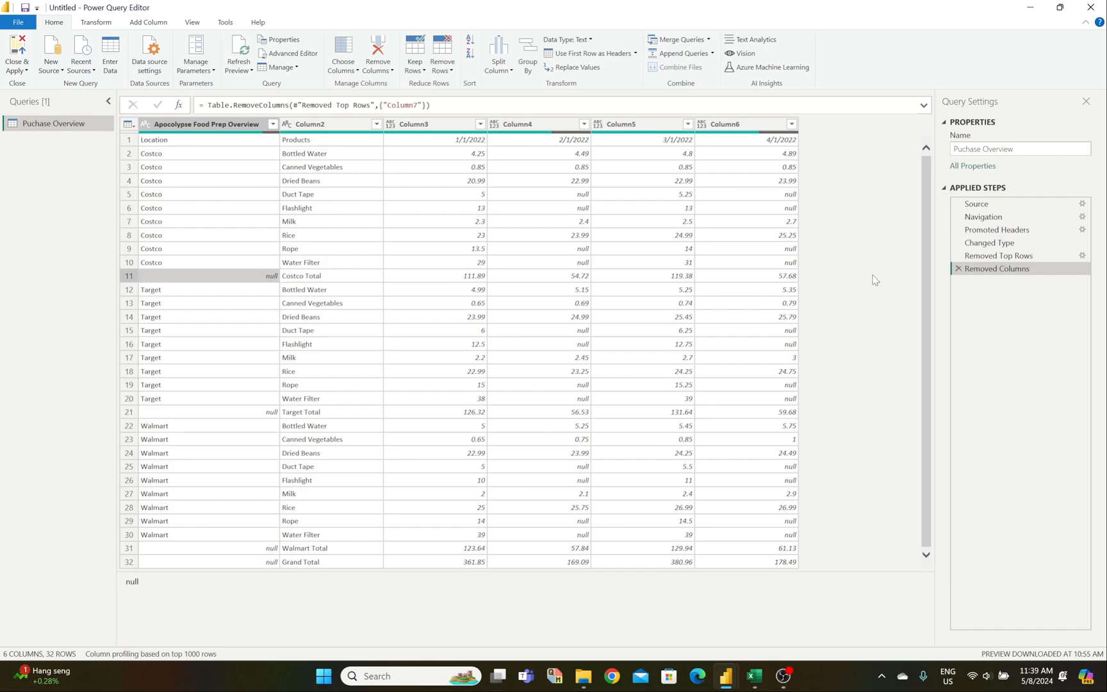
pyautogui.click(273, 126)
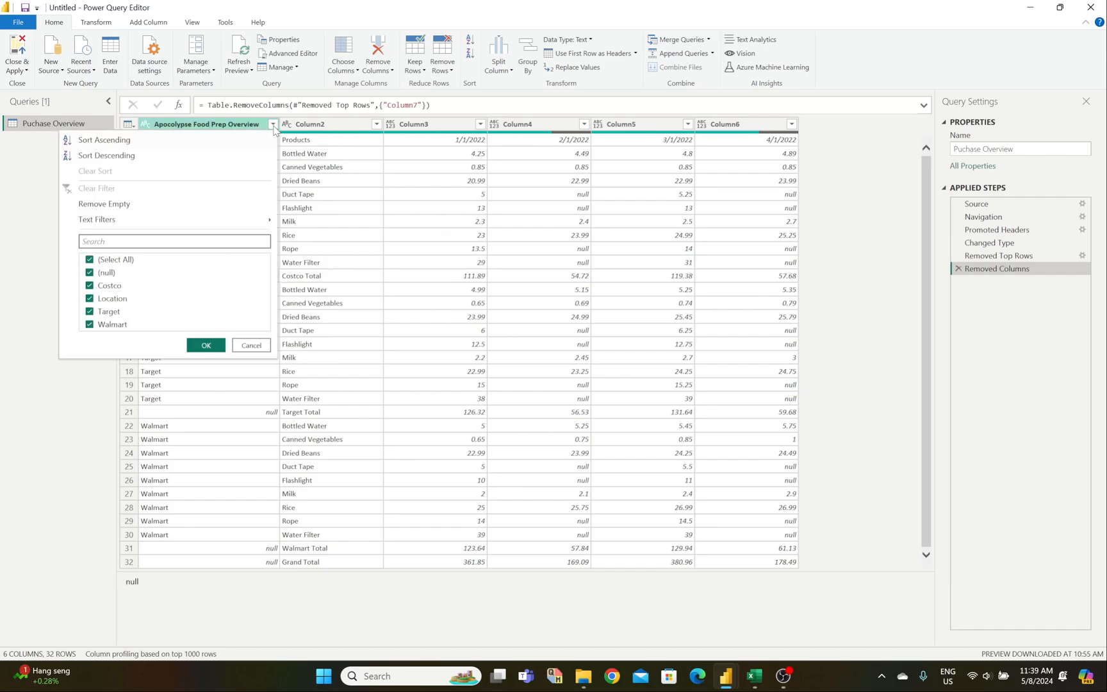
pyautogui.click(212, 206)
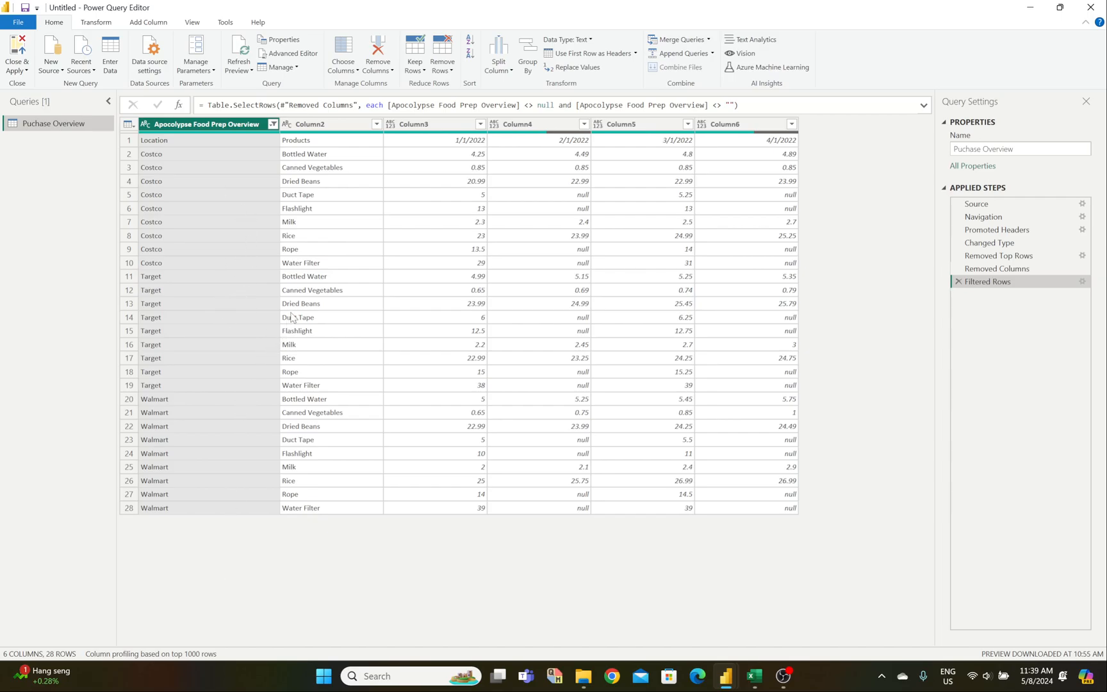
# Step: Verify row 1 now holds the Location, Products and date heading values
pyautogui.click(302, 142)
pyautogui.click(221, 144)
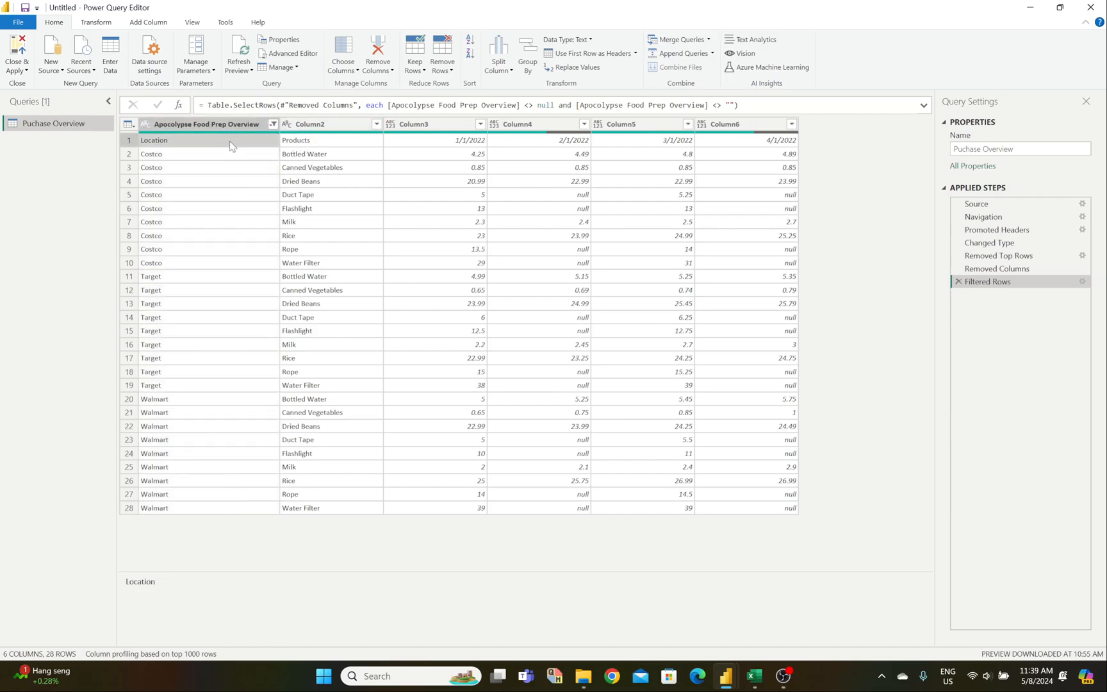
pyautogui.click(451, 144)
pyautogui.click(569, 140)
pyautogui.click(697, 144)
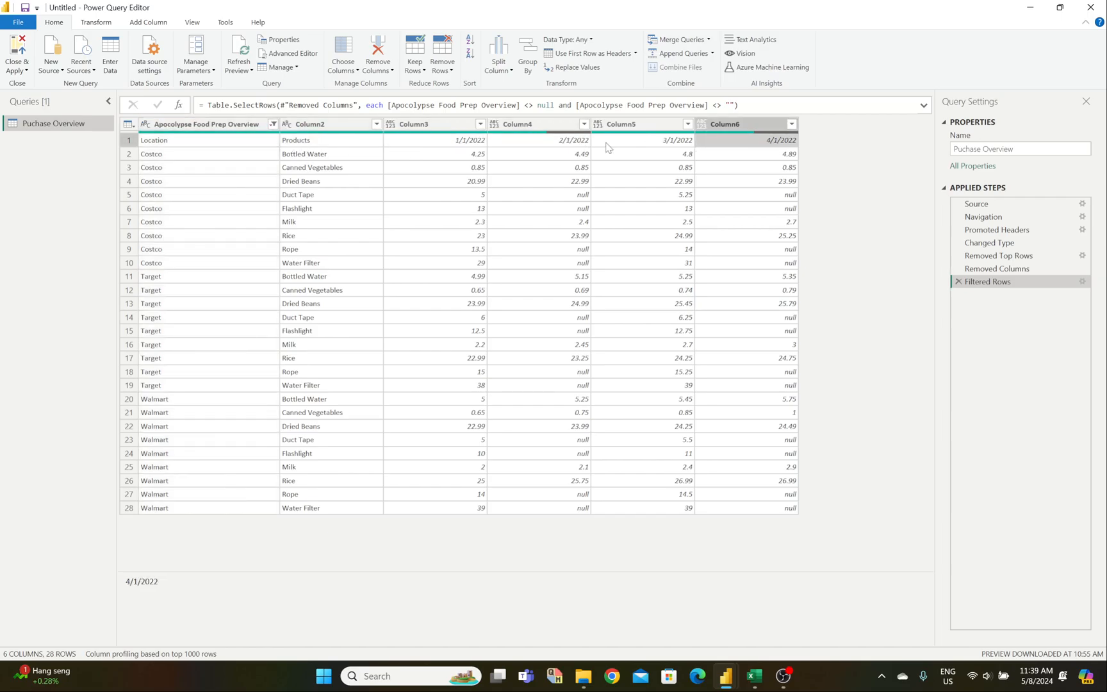
pyautogui.click(96, 21)
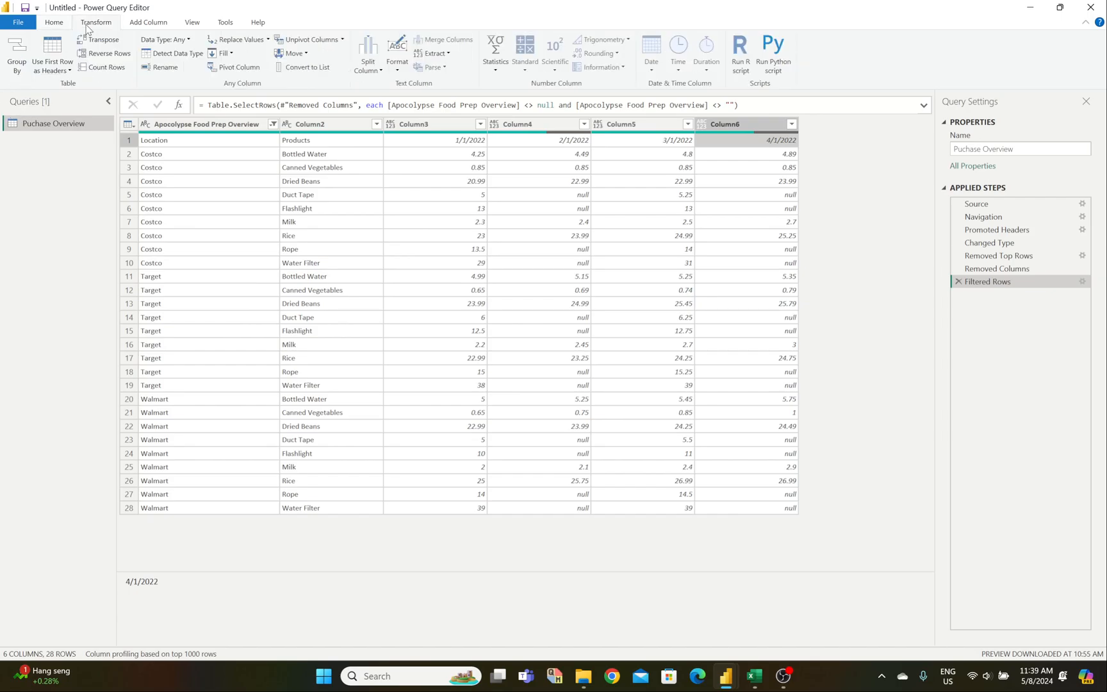
# Step: Promote row 1 to headers and unpivot all columns except Location and Products
pyautogui.click(59, 46)
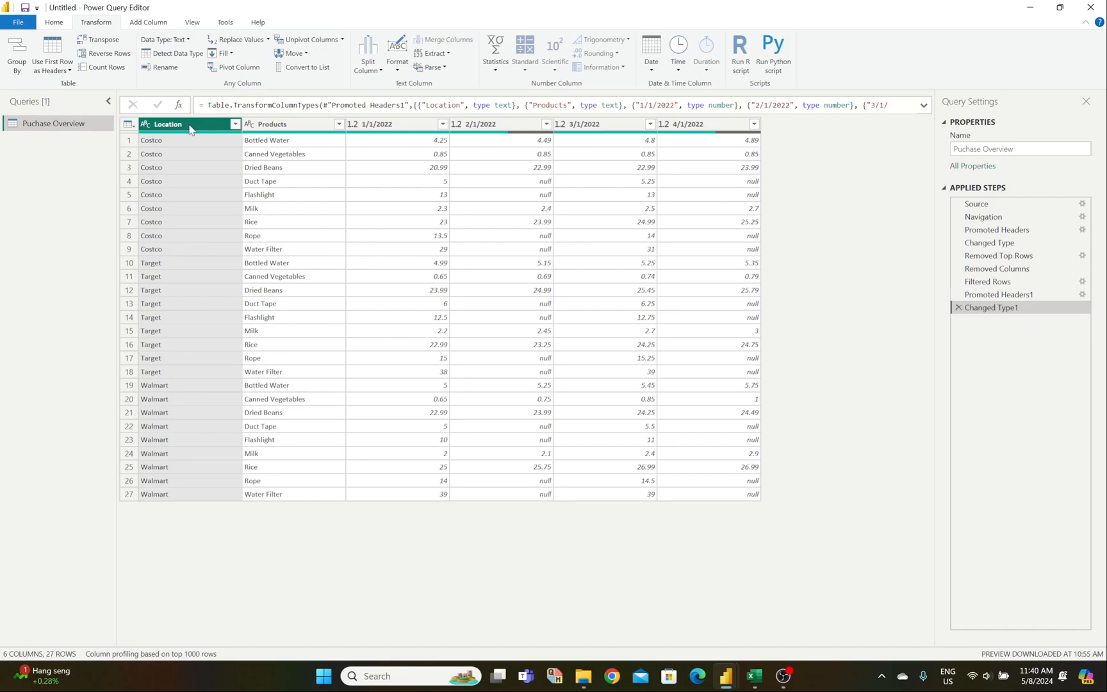
pyautogui.keyDown('ctrl'); pyautogui.click(259, 126); pyautogui.keyUp('ctrl')
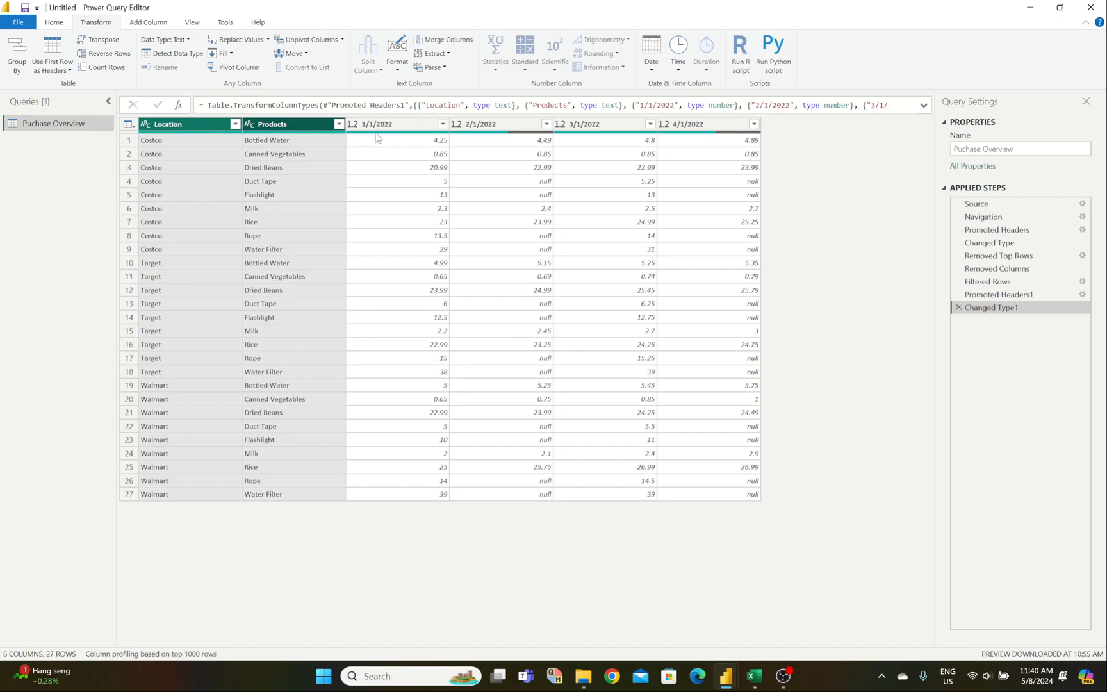
pyautogui.click(342, 39)
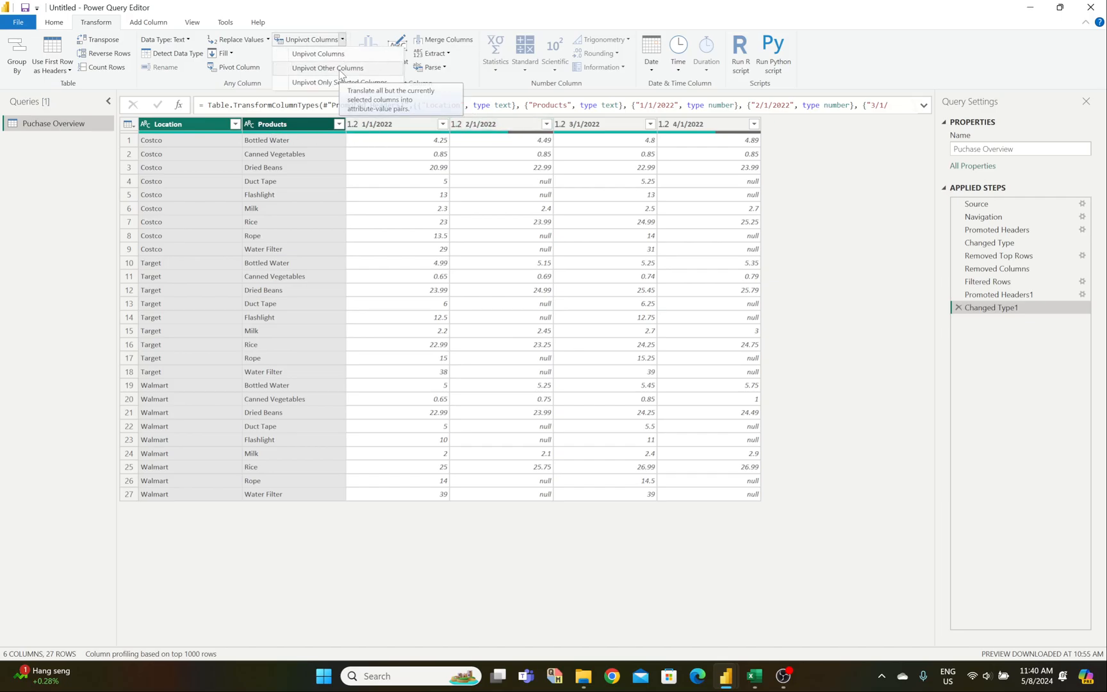
pyautogui.click(340, 69)
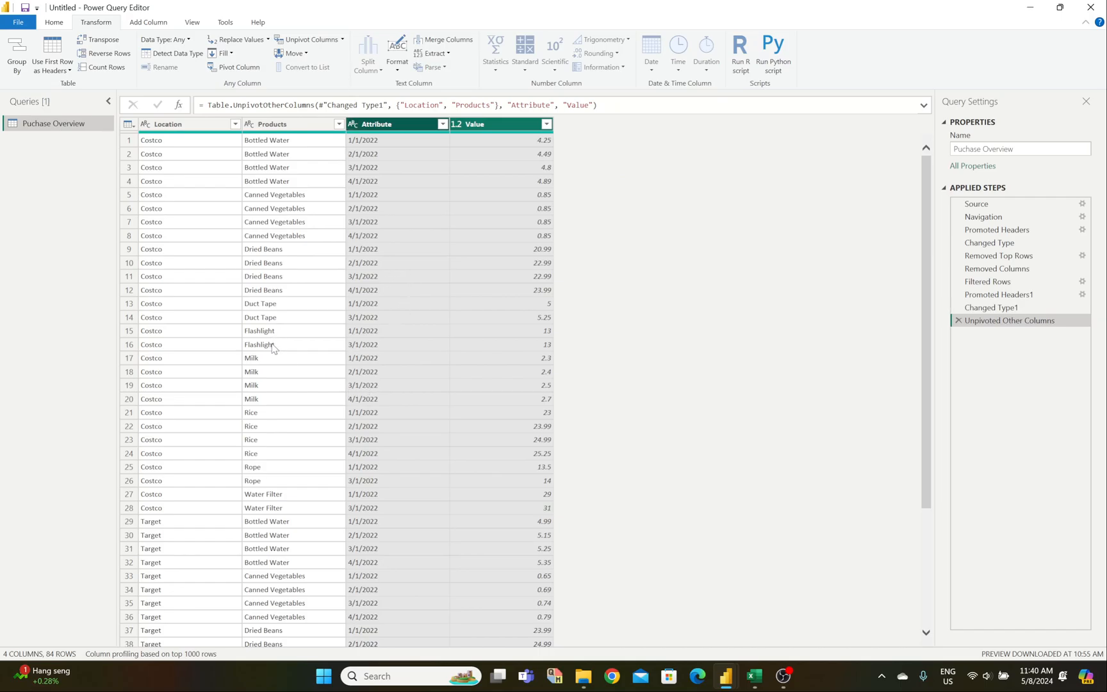
# Step: Widen the Store, Product, Price and Date columns (A–D) on Excel's Purchase Tracker sheet
pyautogui.moveTo(756, 677)
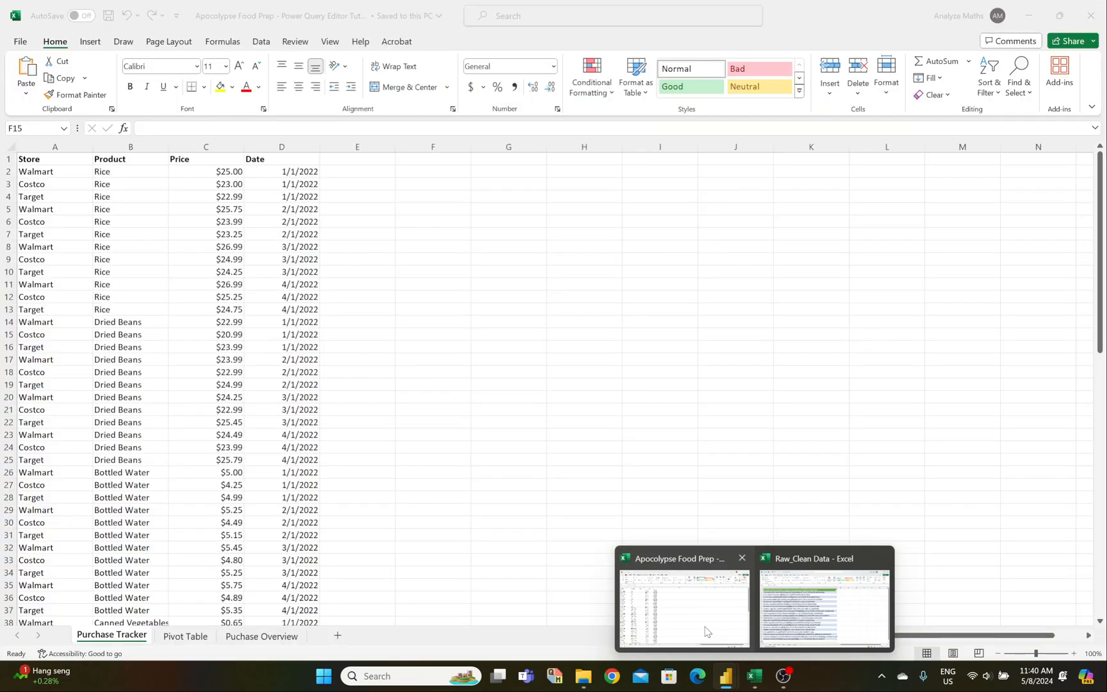
pyautogui.click(705, 632)
pyautogui.moveTo(93, 148); pyautogui.dragTo(132, 148)
pyautogui.moveTo(206, 149); pyautogui.dragTo(233, 150)
pyautogui.moveTo(310, 148); pyautogui.dragTo(351, 148)
pyautogui.moveTo(428, 148); pyautogui.dragTo(456, 148)
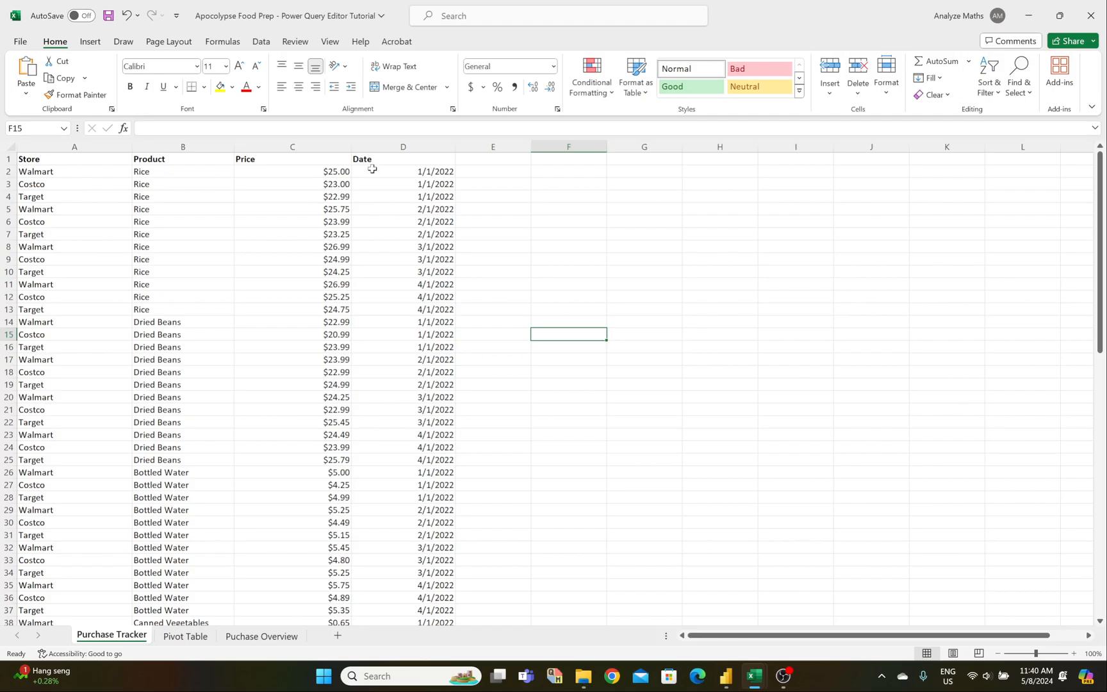
pyautogui.moveTo(737, 684)
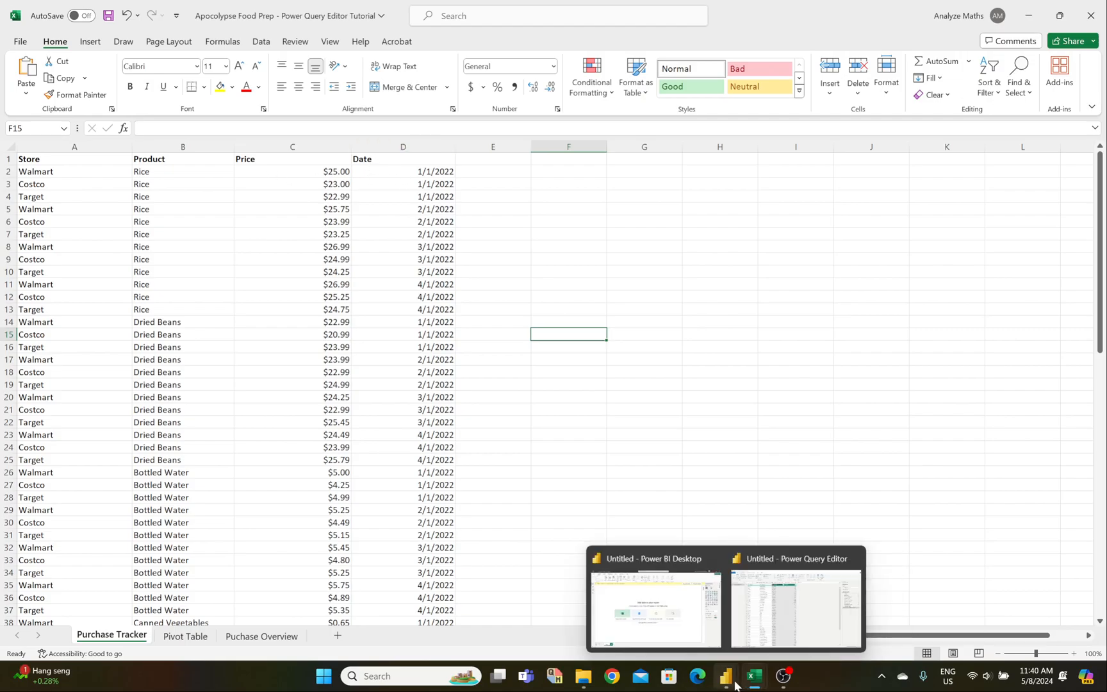
pyautogui.click(779, 608)
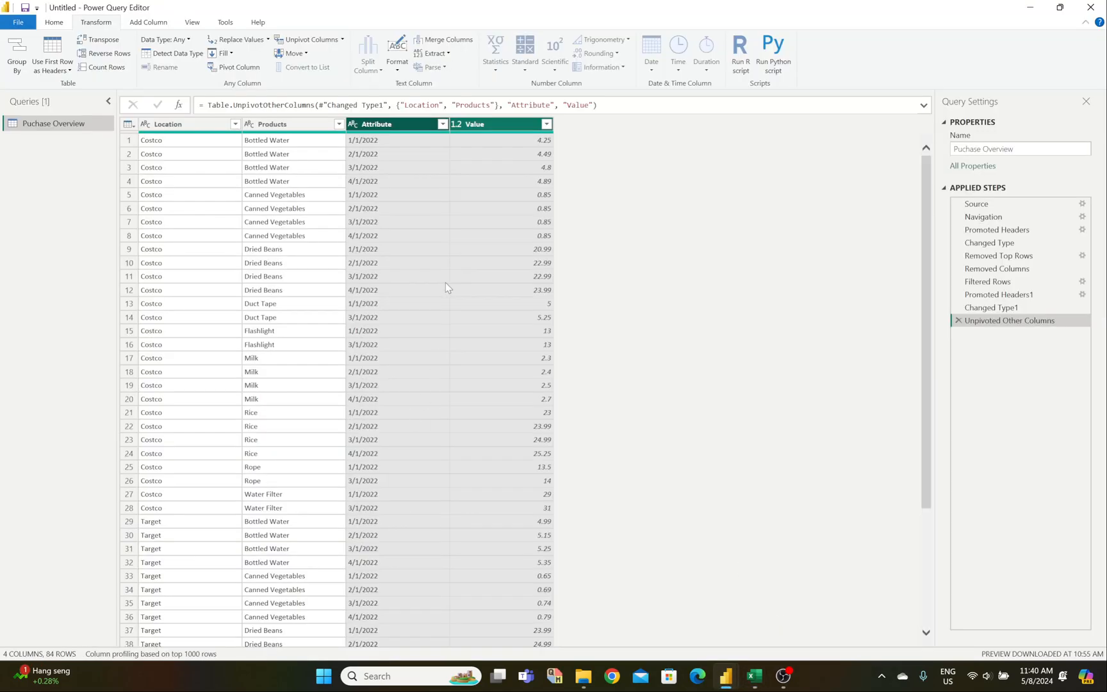
# Step: Move the Value column before Attribute and rename Location to Store
pyautogui.click(482, 126)
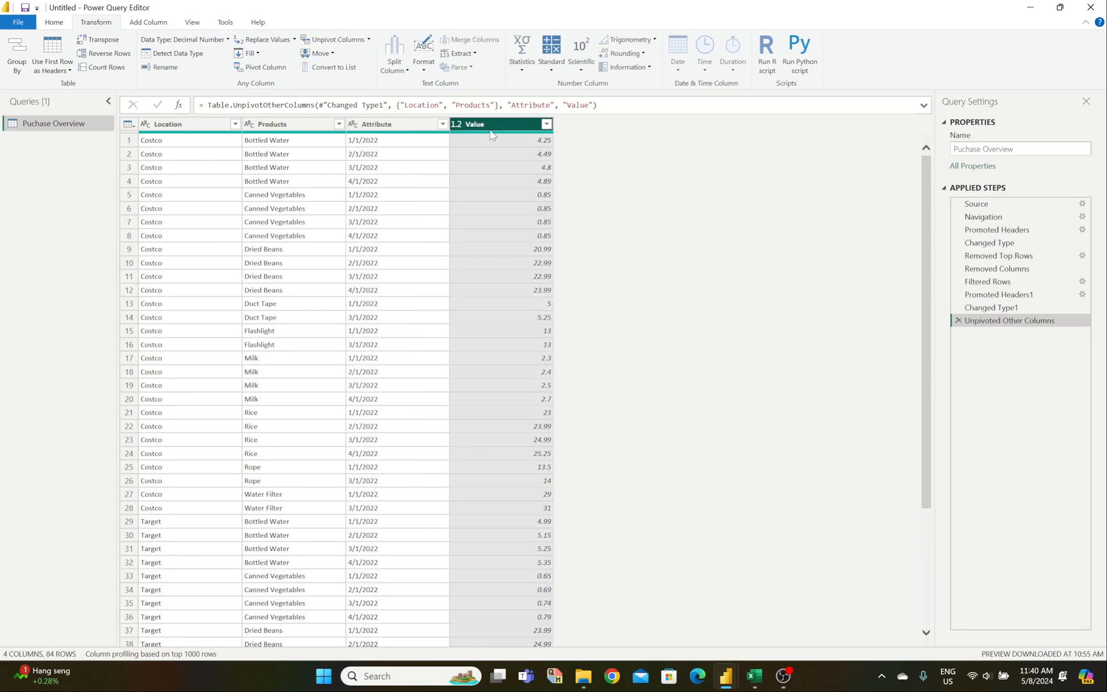
pyautogui.moveTo(492, 134); pyautogui.dragTo(391, 138)
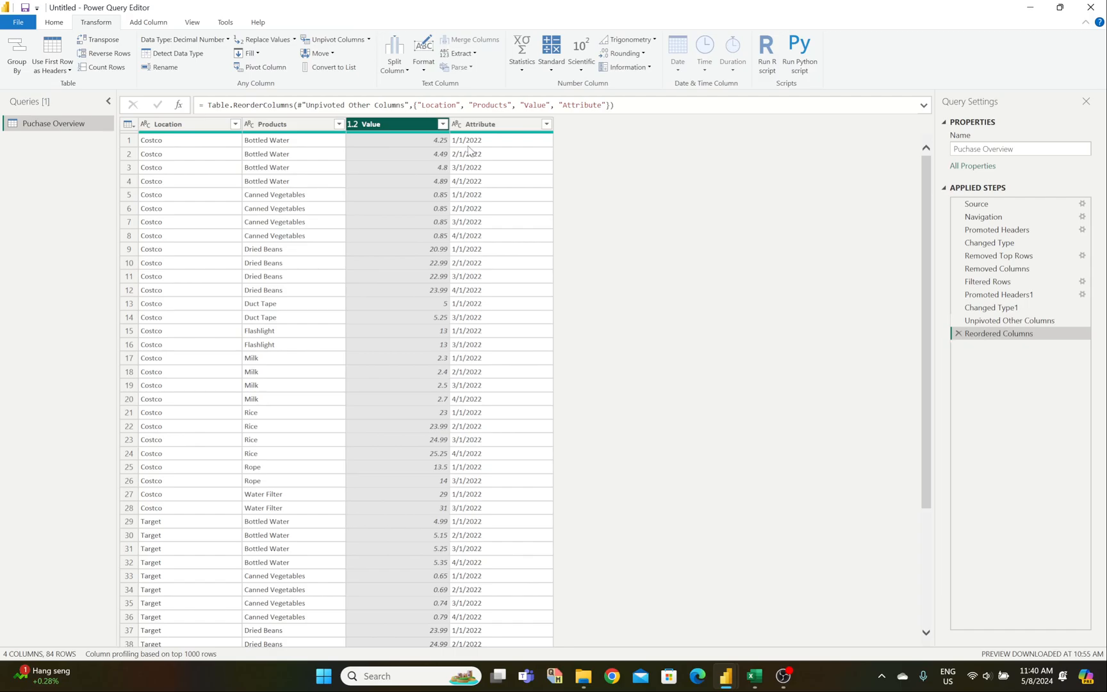
pyautogui.click(171, 128)
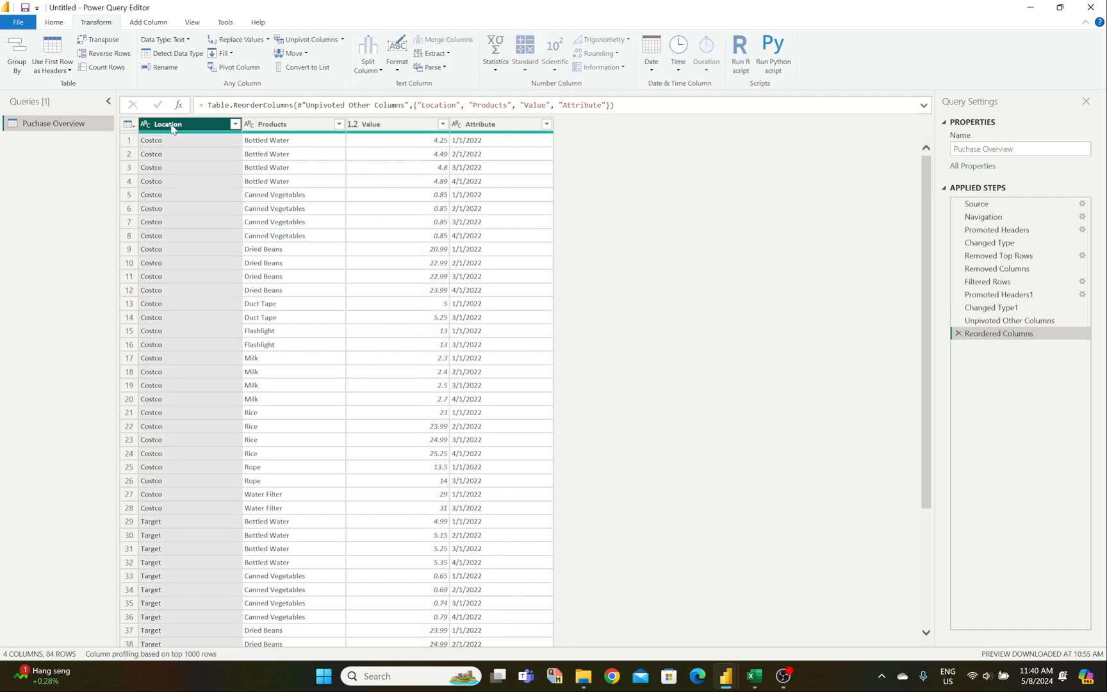
pyautogui.rightClick(172, 128)
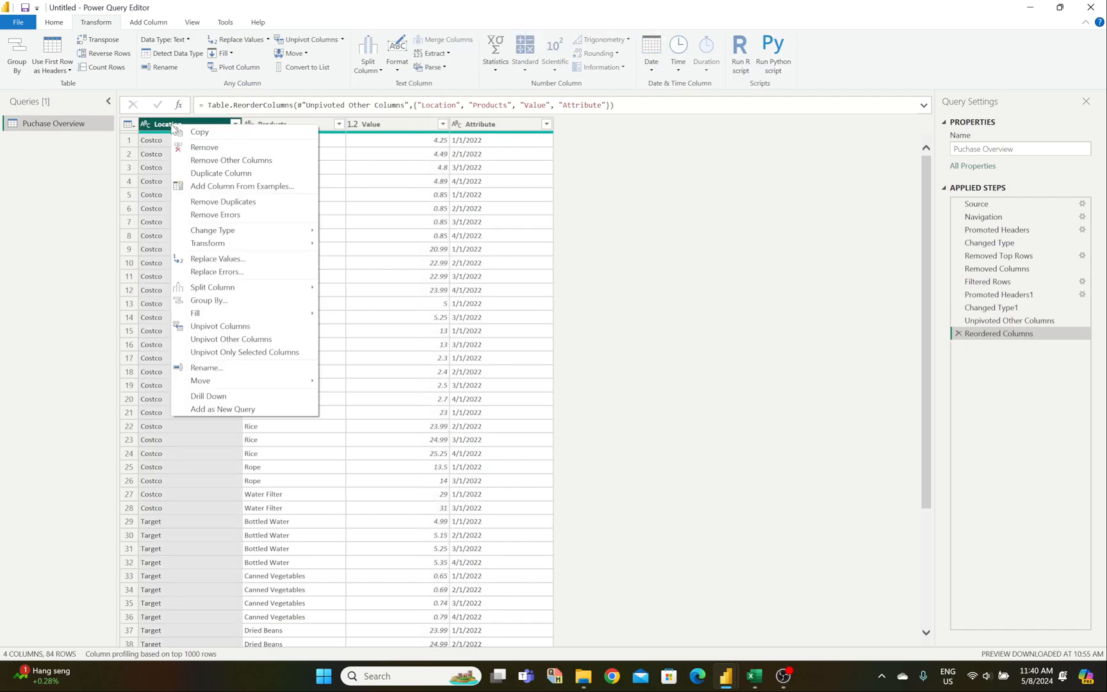
pyautogui.doubleClick(165, 126)
pyautogui.write('S')
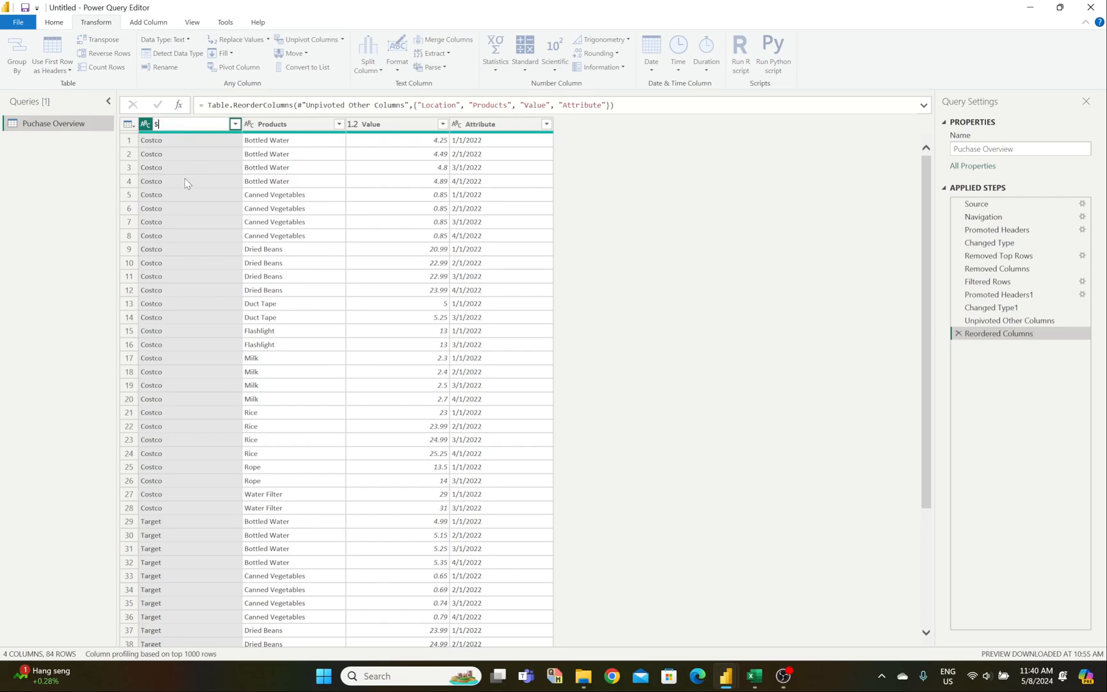
pyautogui.write('tore')
pyautogui.press('Return')
# Step: Rename the Value column to Price
pyautogui.moveTo(755, 676)
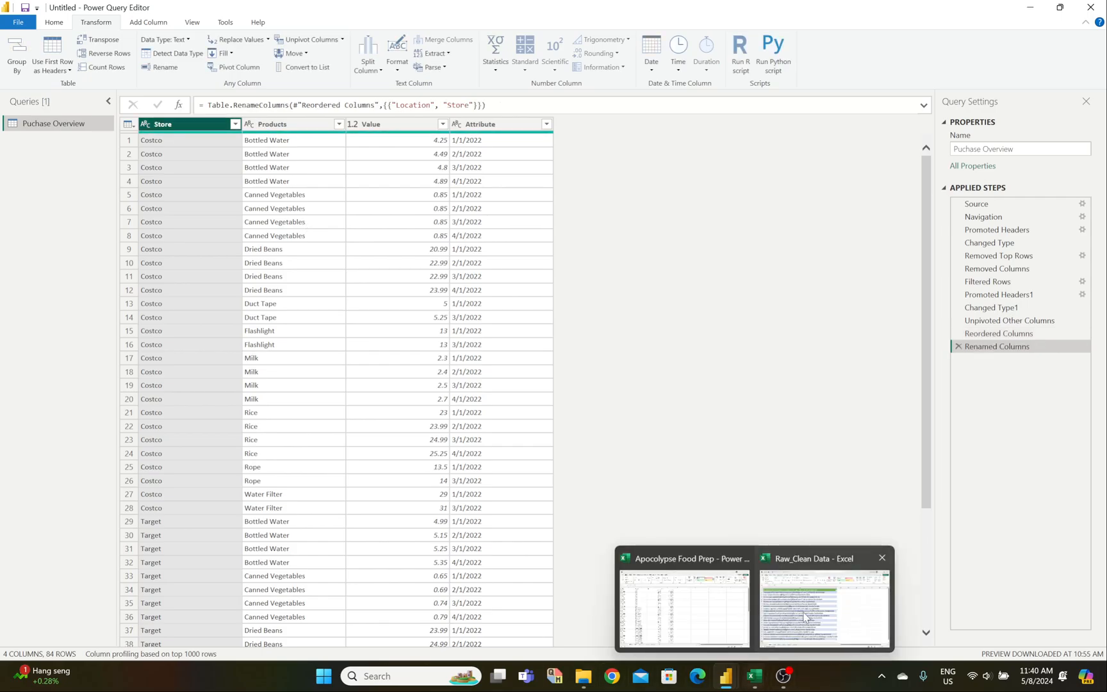
pyautogui.click(729, 619)
pyautogui.click(679, 596)
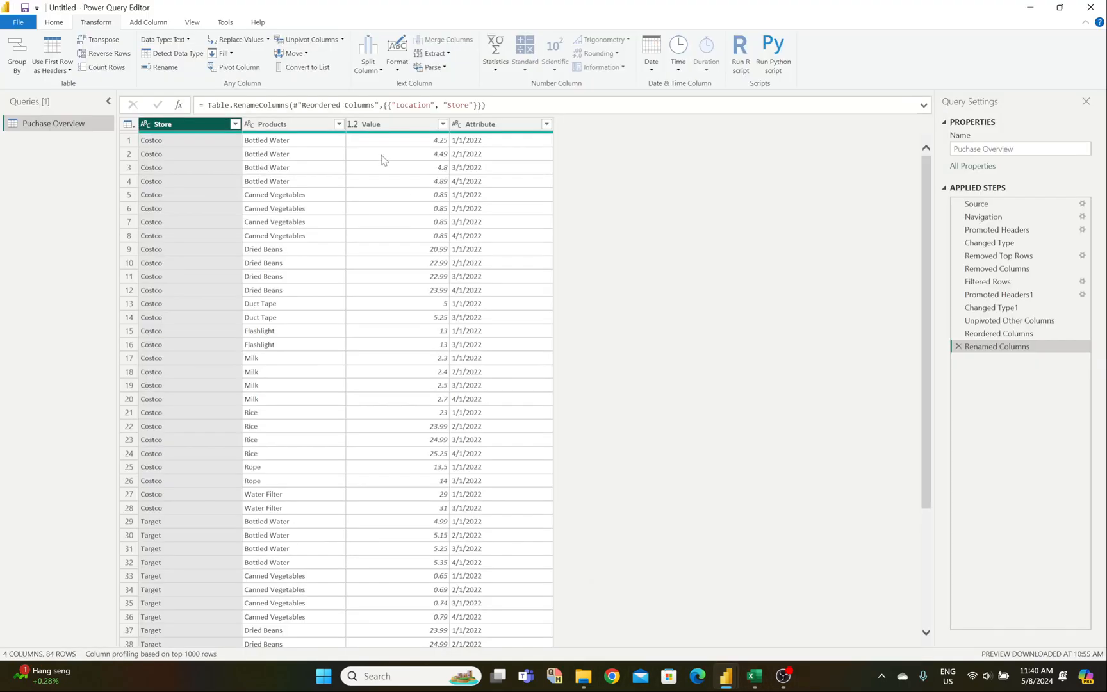
pyautogui.click(385, 127)
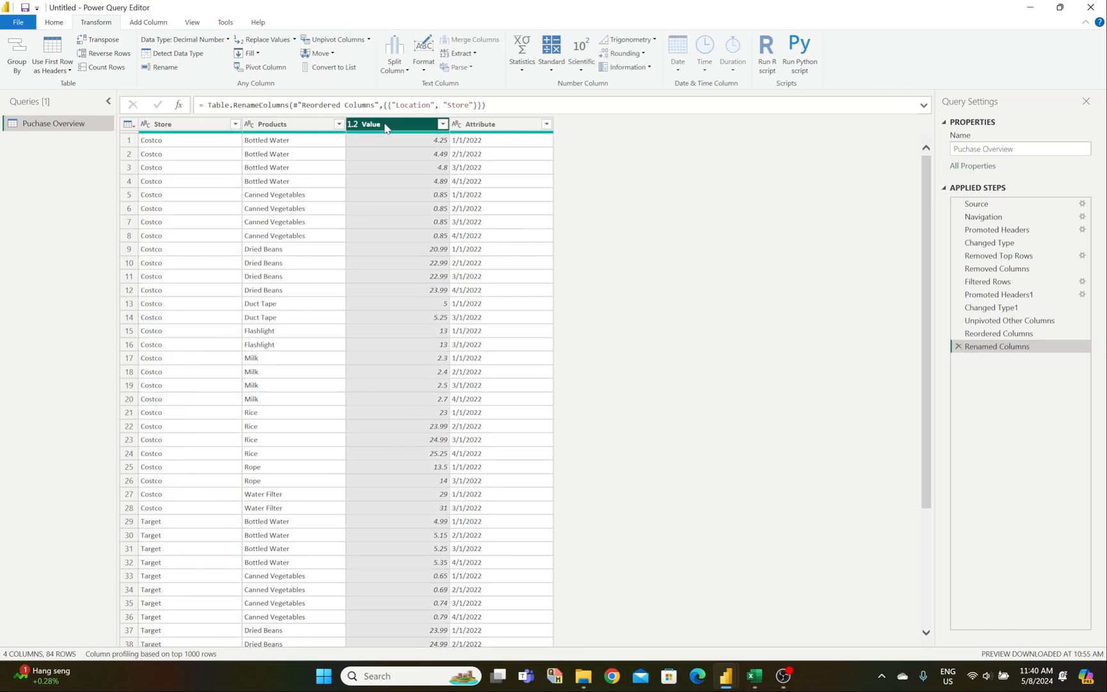
pyautogui.doubleClick(386, 126)
pyautogui.write('Price')
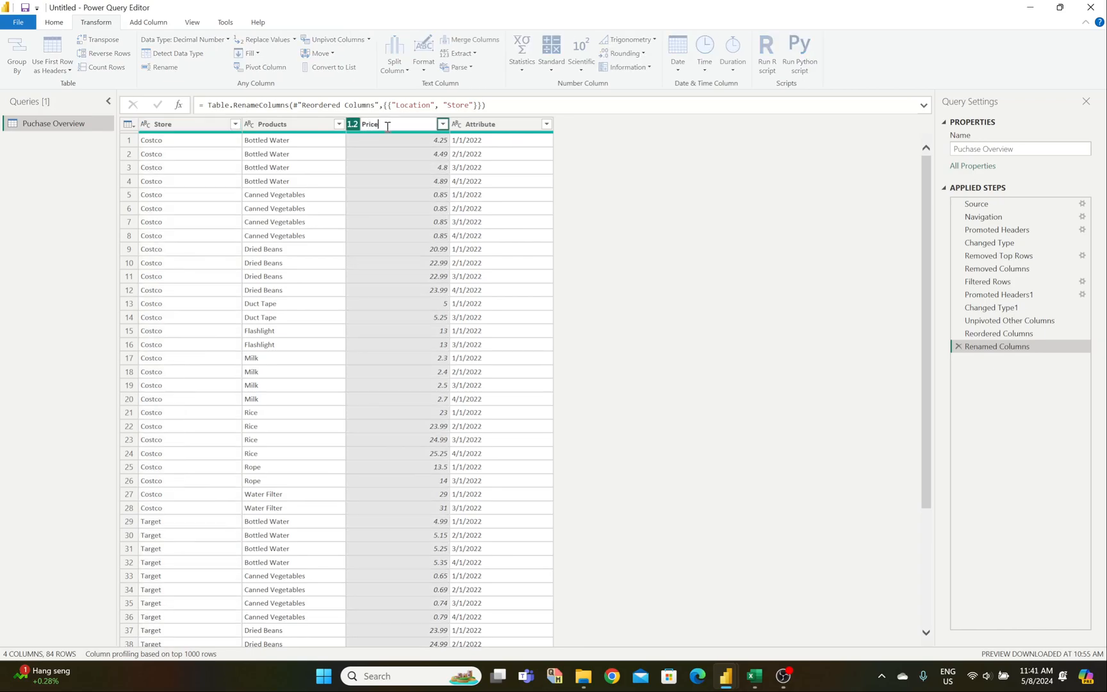
pyautogui.press('Return')
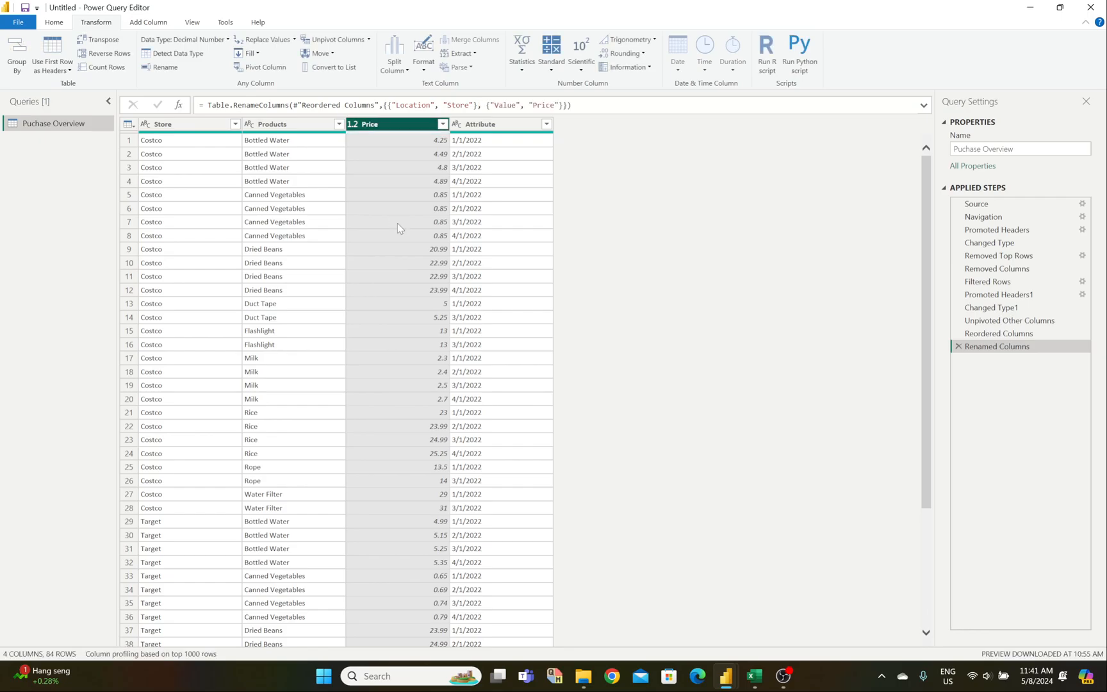
# Step: Set the Price column's type to Fixed decimal number (currency)
pyautogui.click(355, 128)
pyautogui.click(384, 151)
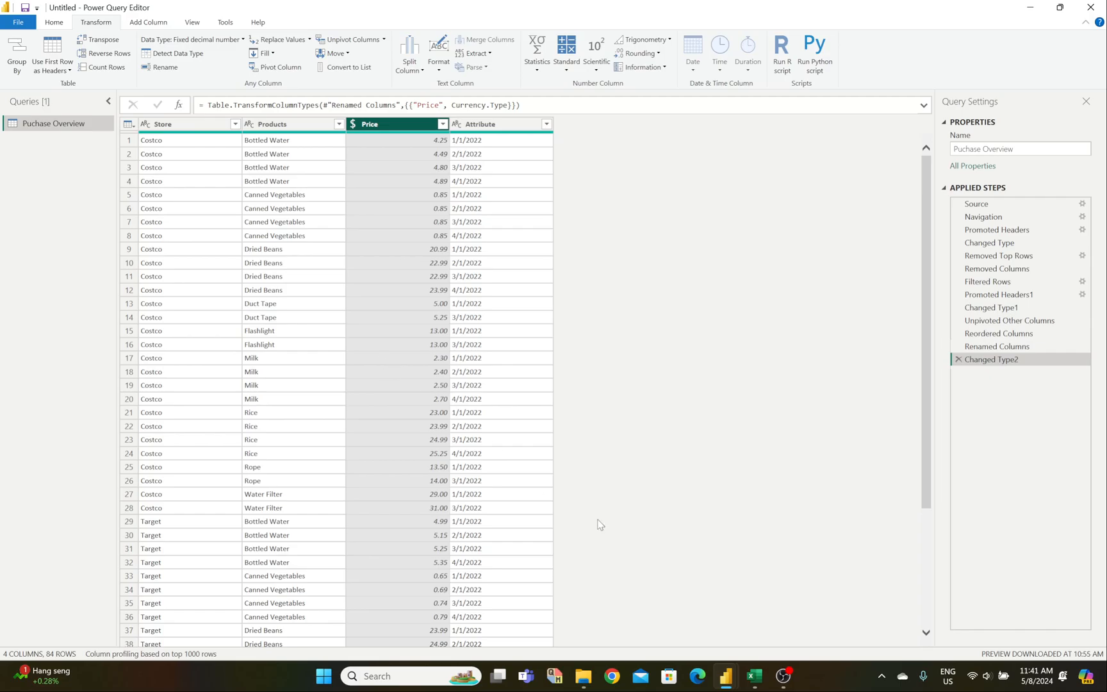
pyautogui.moveTo(755, 676)
pyautogui.moveTo(710, 627)
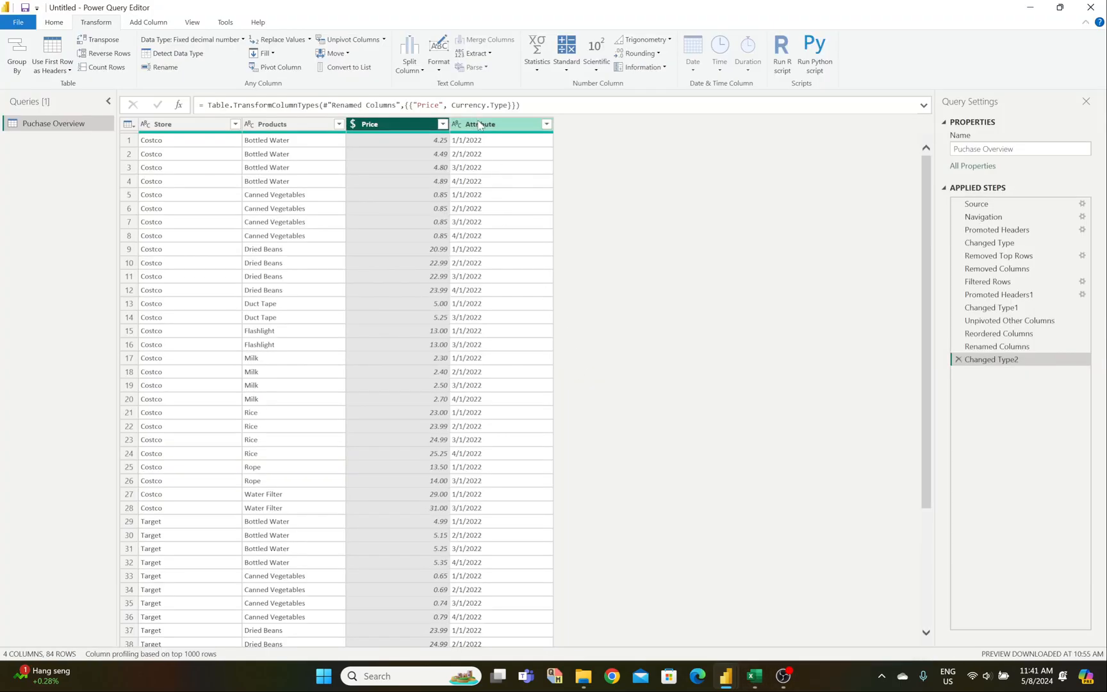
pyautogui.moveTo(479, 136)
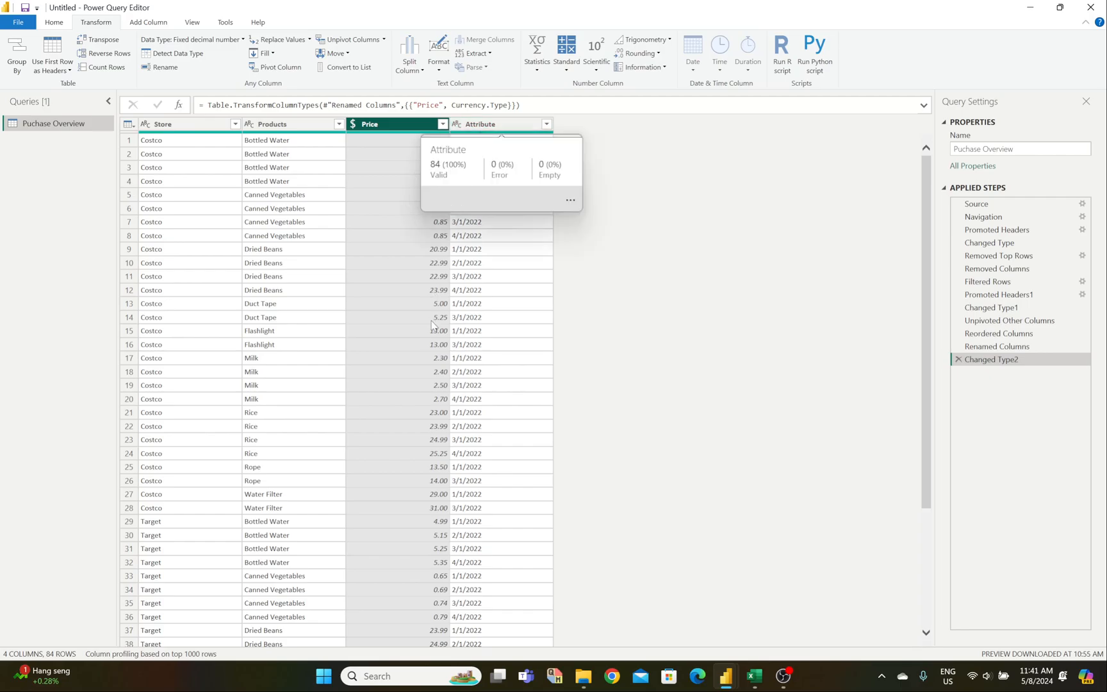
# Step: Rename Attribute to Date and make it a Date-only type, replacing the earlier type change
pyautogui.doubleClick(498, 123)
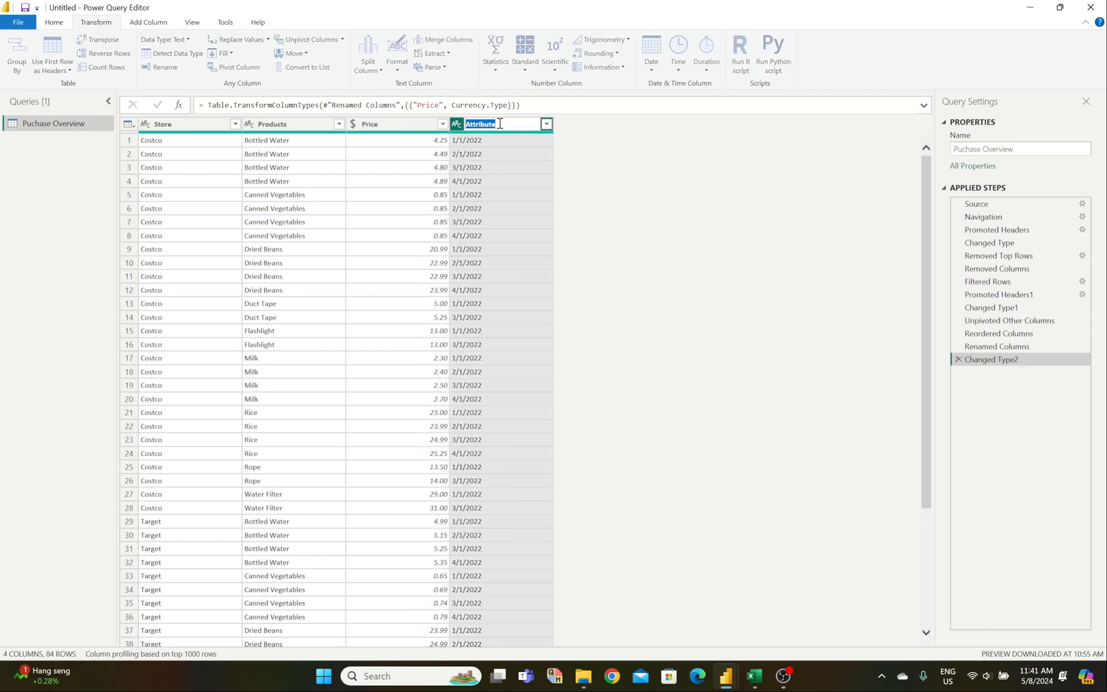
pyautogui.write('Date')
pyautogui.press('Return')
pyautogui.click(457, 123)
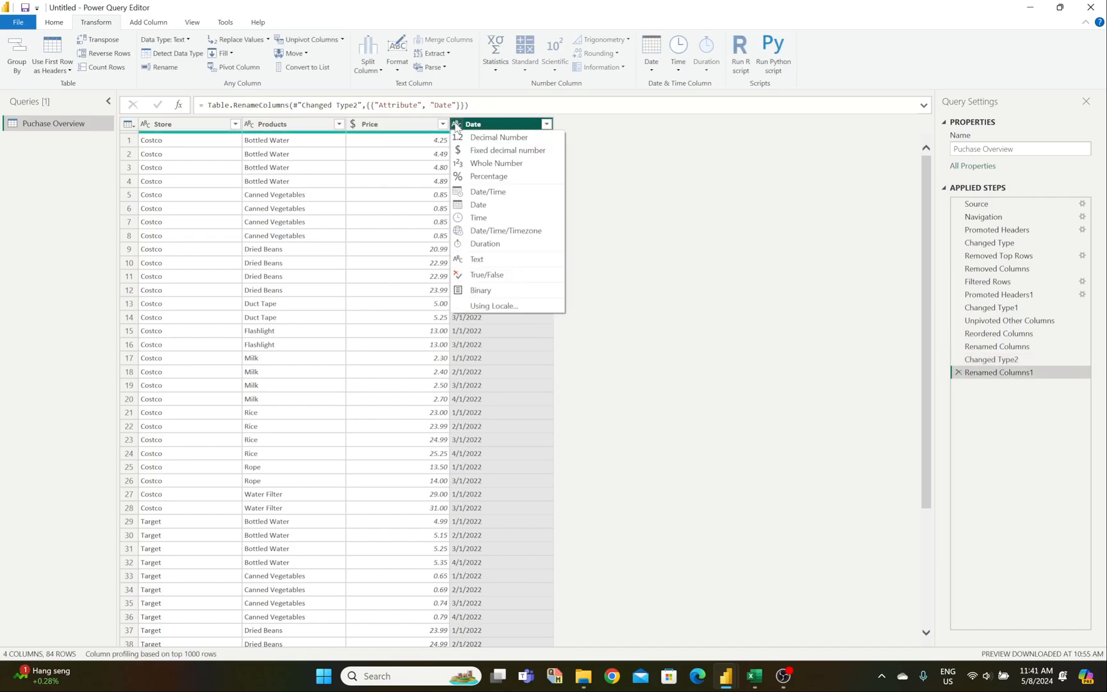
pyautogui.click(486, 192)
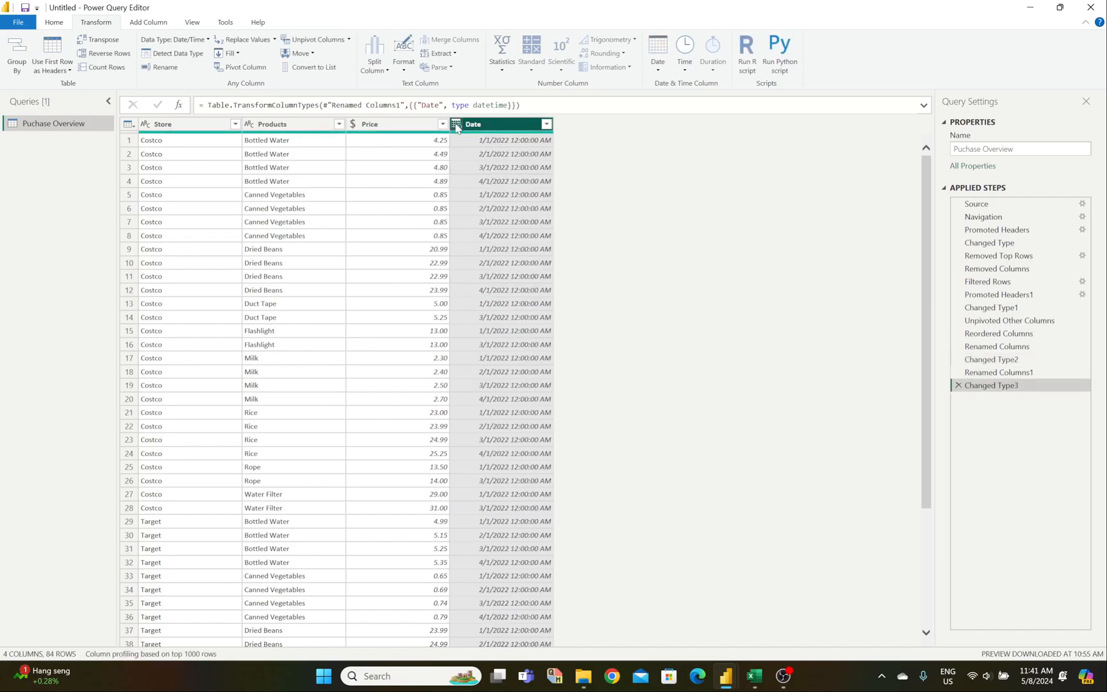
pyautogui.click(455, 125)
pyautogui.click(470, 207)
pyautogui.click(575, 368)
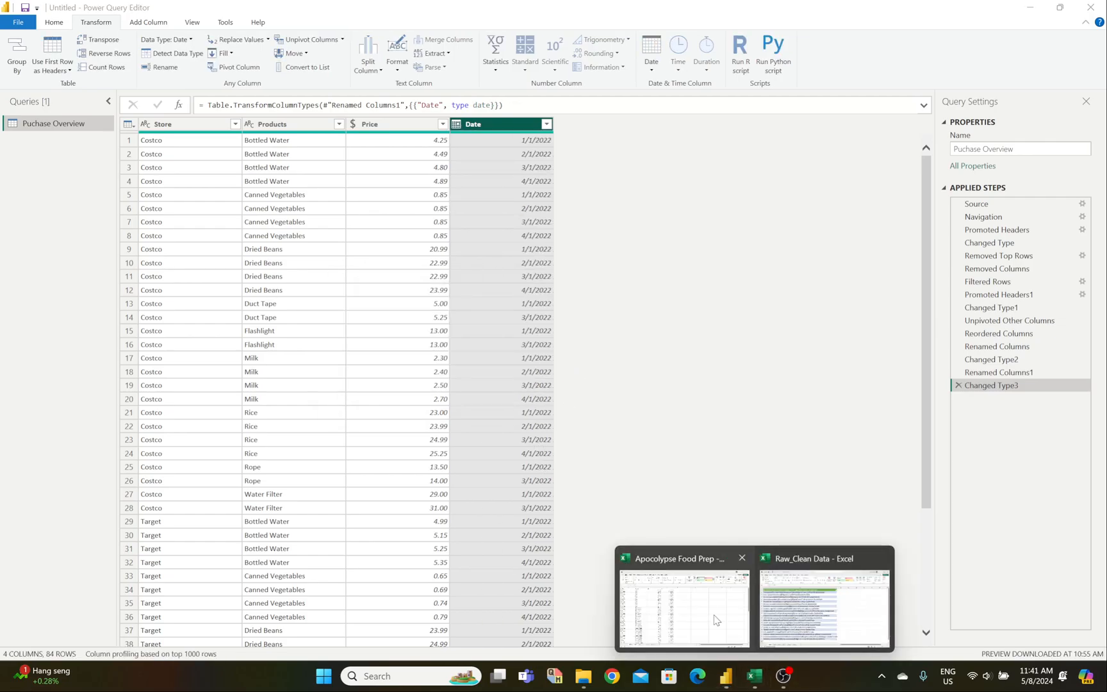
pyautogui.click(716, 620)
pyautogui.click(716, 620)
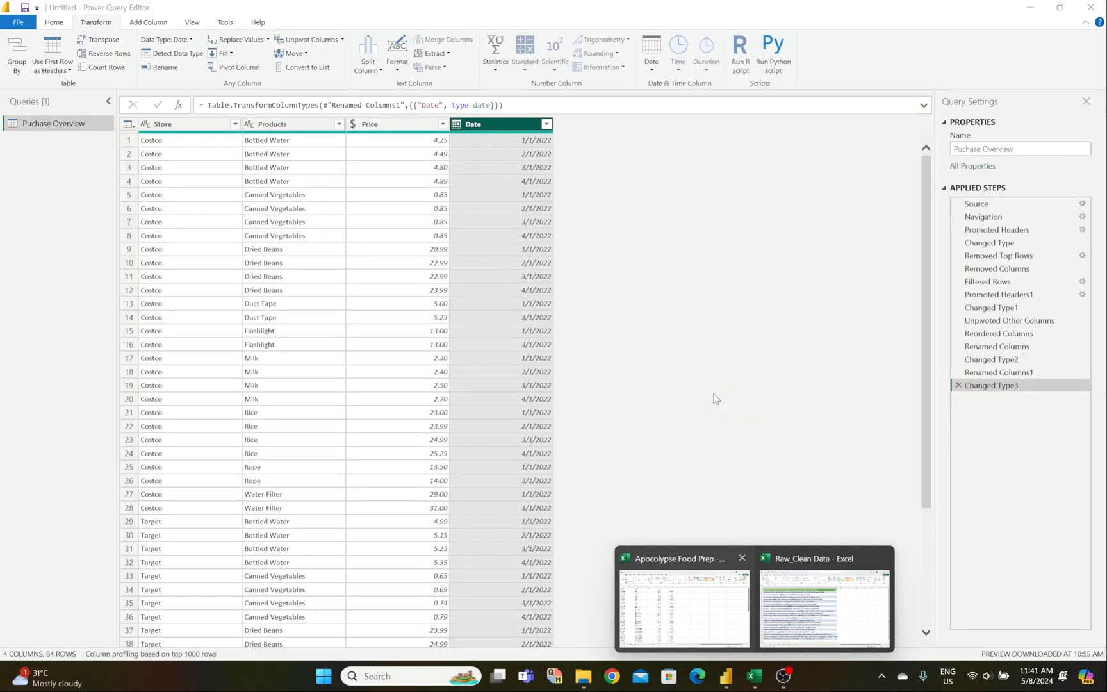
pyautogui.click(710, 597)
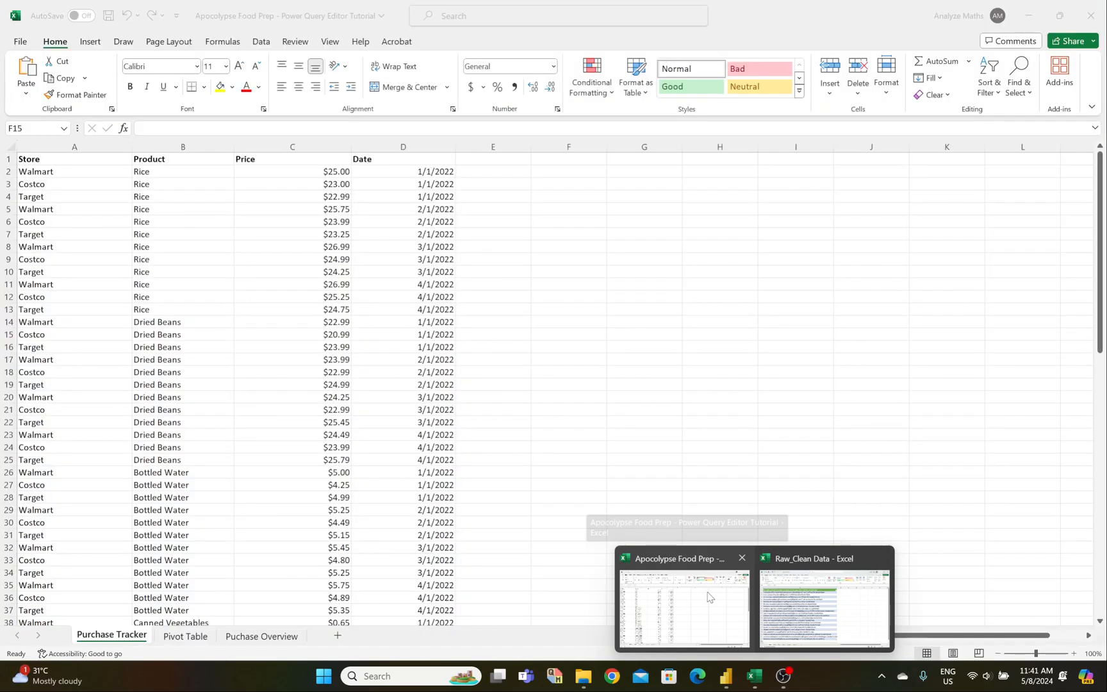
pyautogui.click(710, 597)
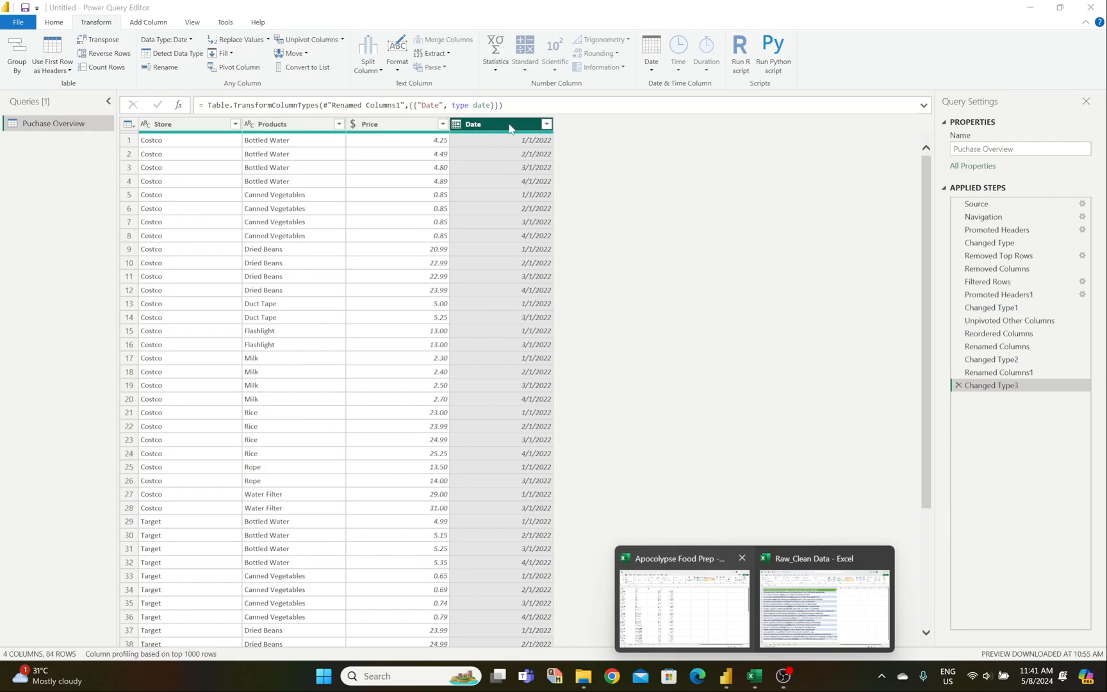
pyautogui.click(510, 237)
pyautogui.scroll(-15, 485, 386)
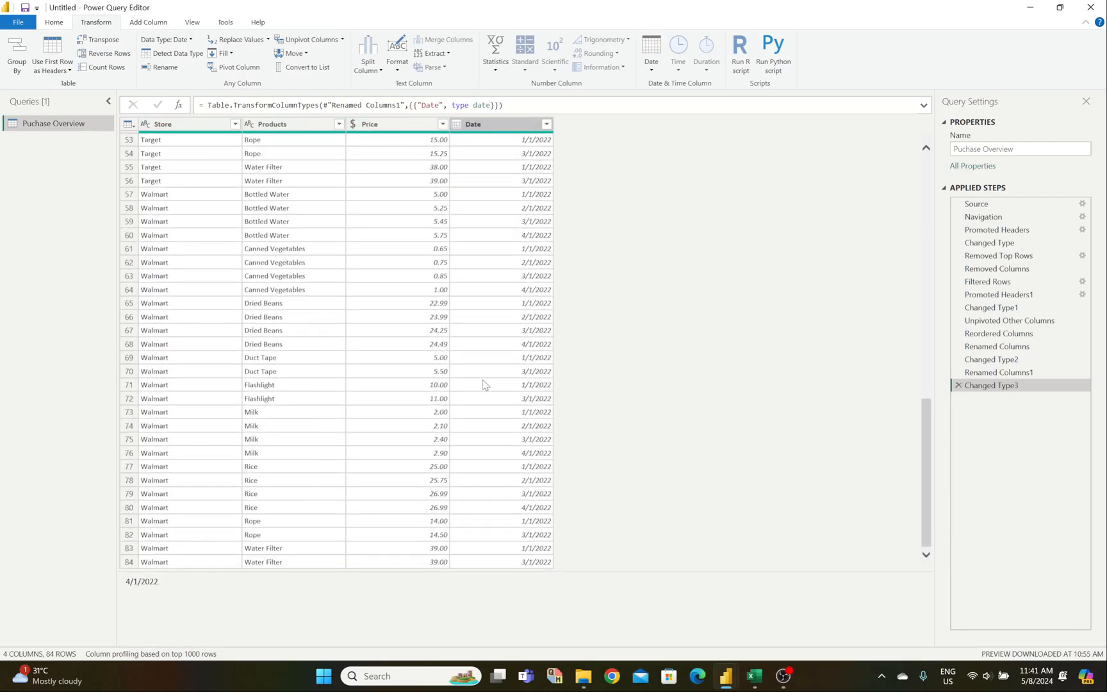
pyautogui.scroll(15, 487, 383)
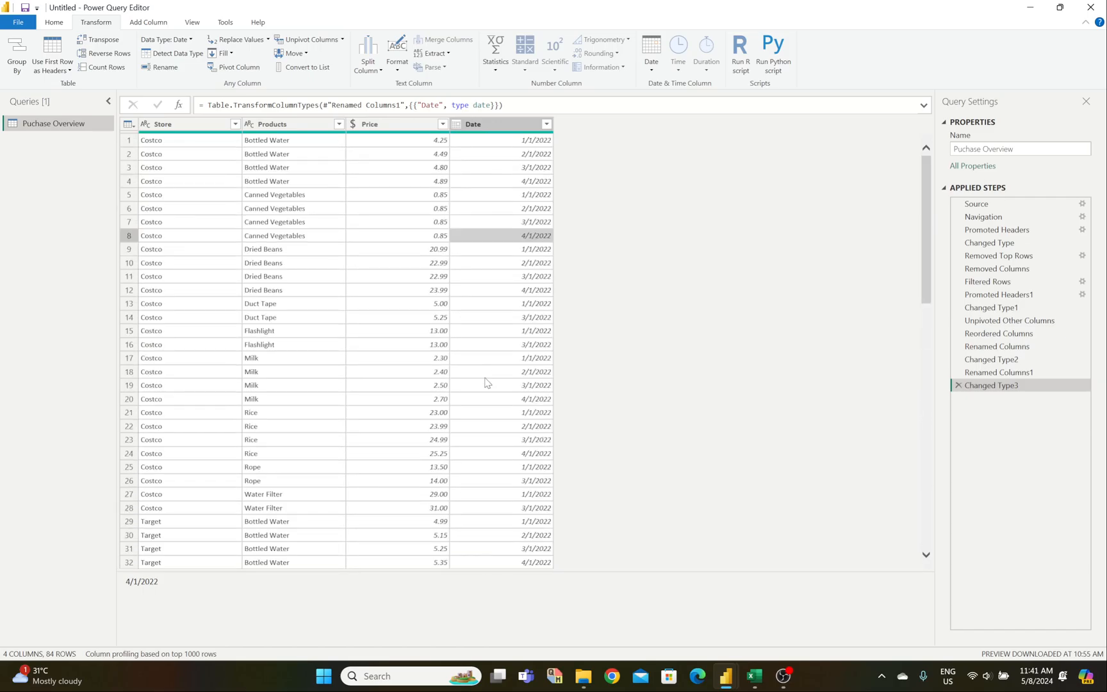
pyautogui.scroll(-15, 487, 383)
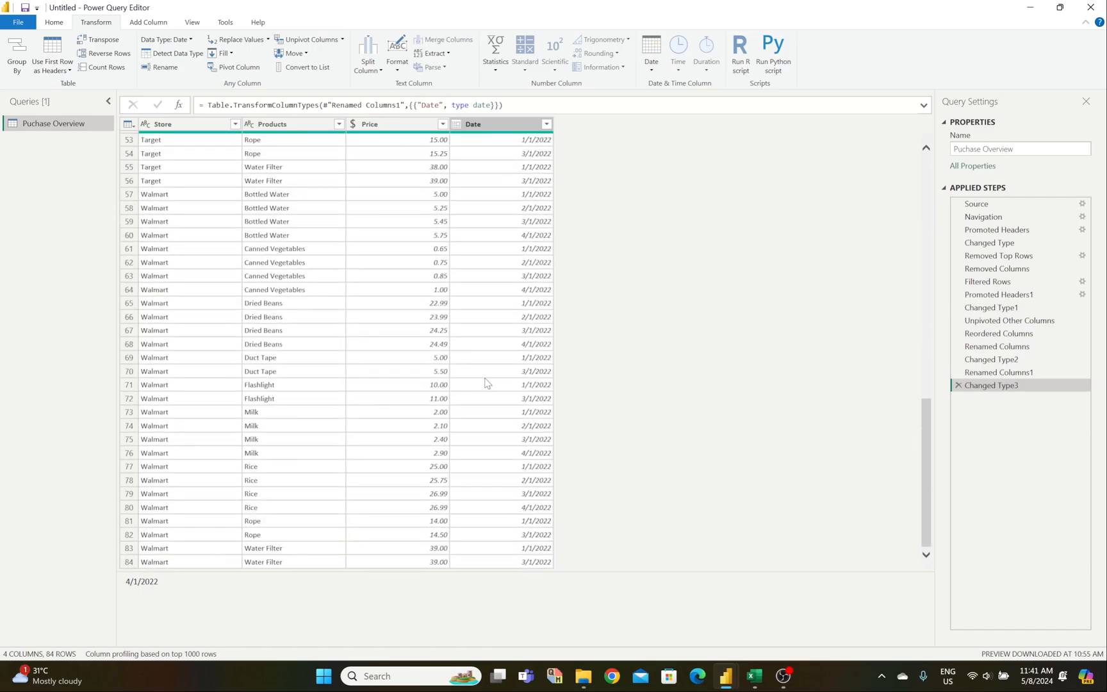
pyautogui.scroll(15, 487, 382)
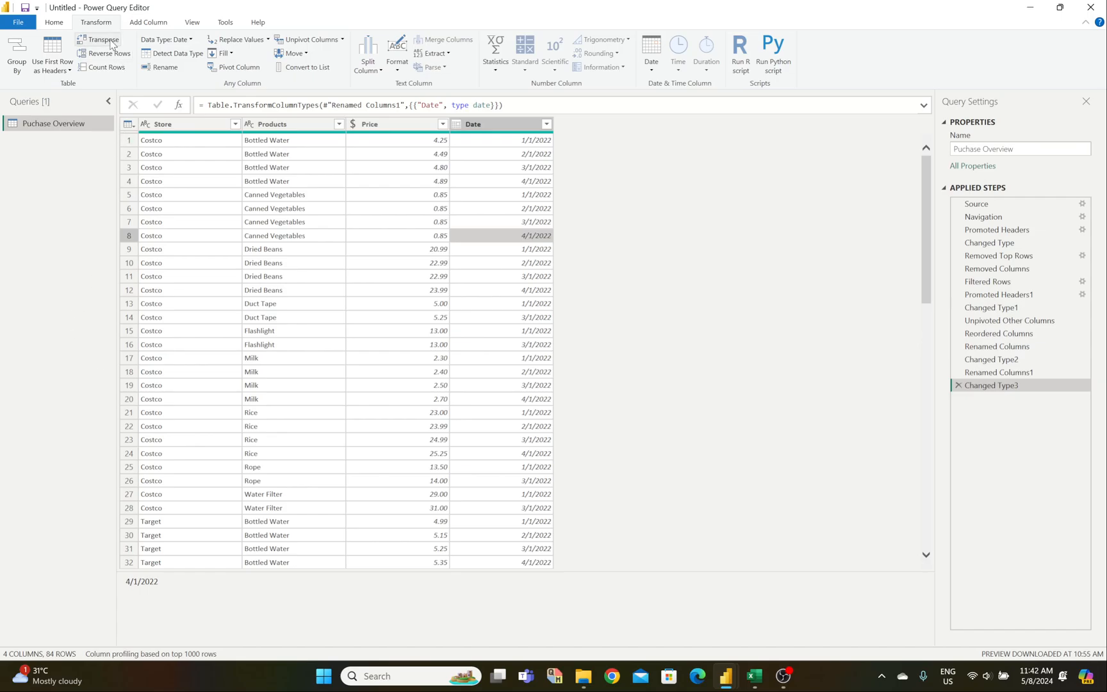
pyautogui.click(53, 23)
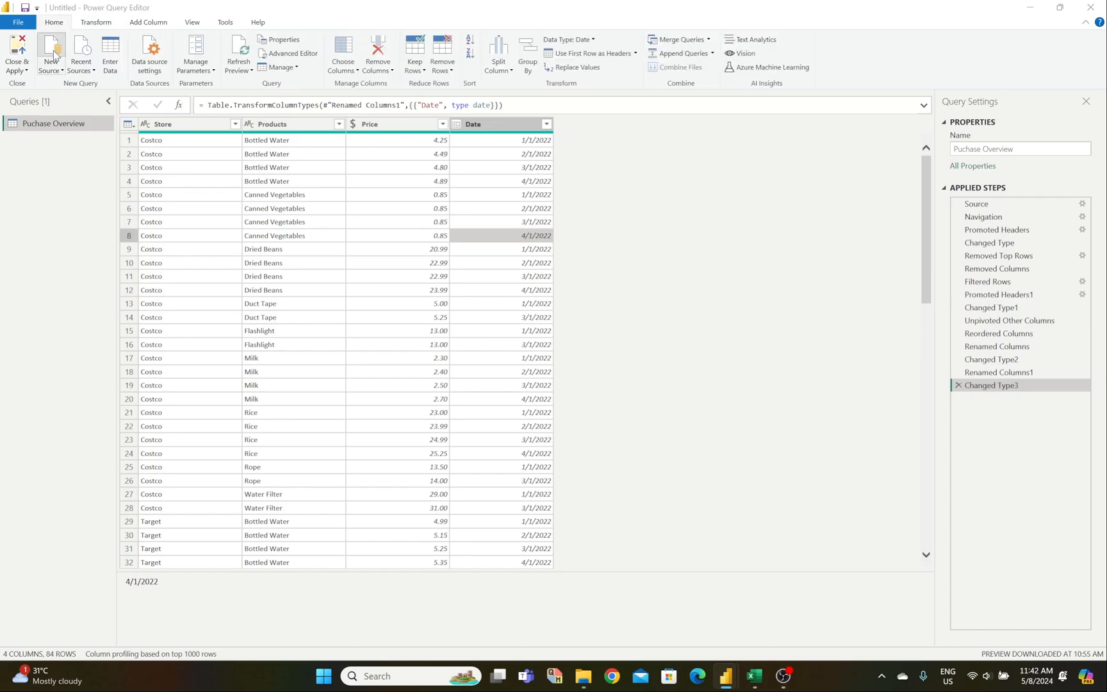
# Step: Start a new Excel Workbook source and open the Raw_Clean Data workbook
pyautogui.click(54, 56)
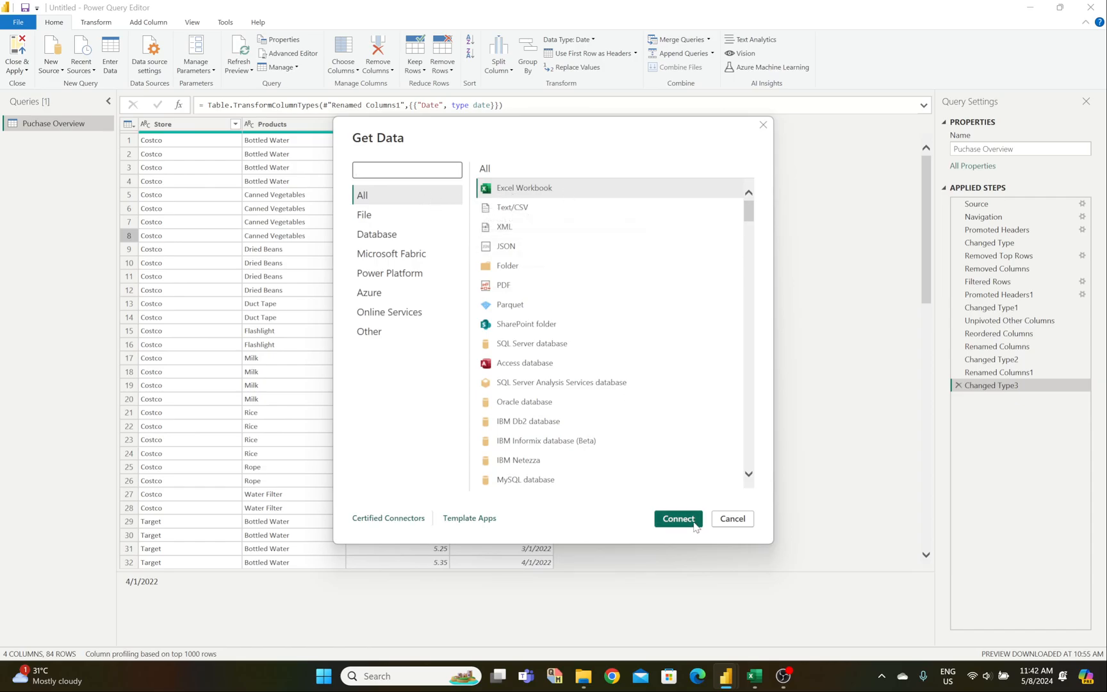
pyautogui.scroll(-4, 687, 431)
pyautogui.scroll(4, 684, 442)
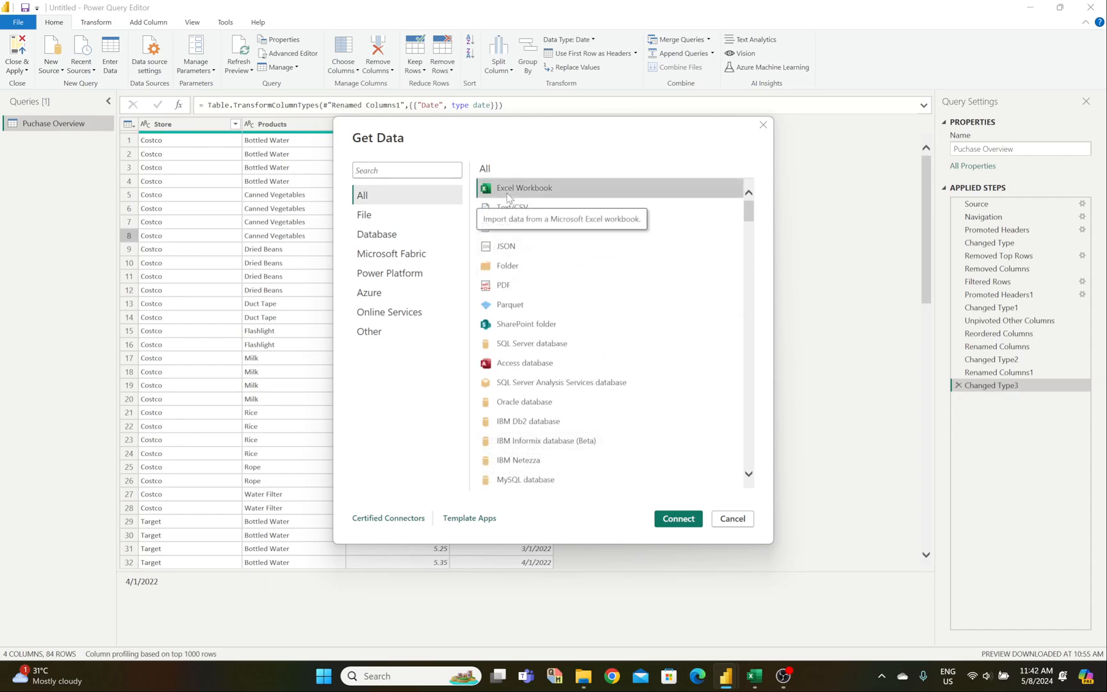
pyautogui.click(675, 522)
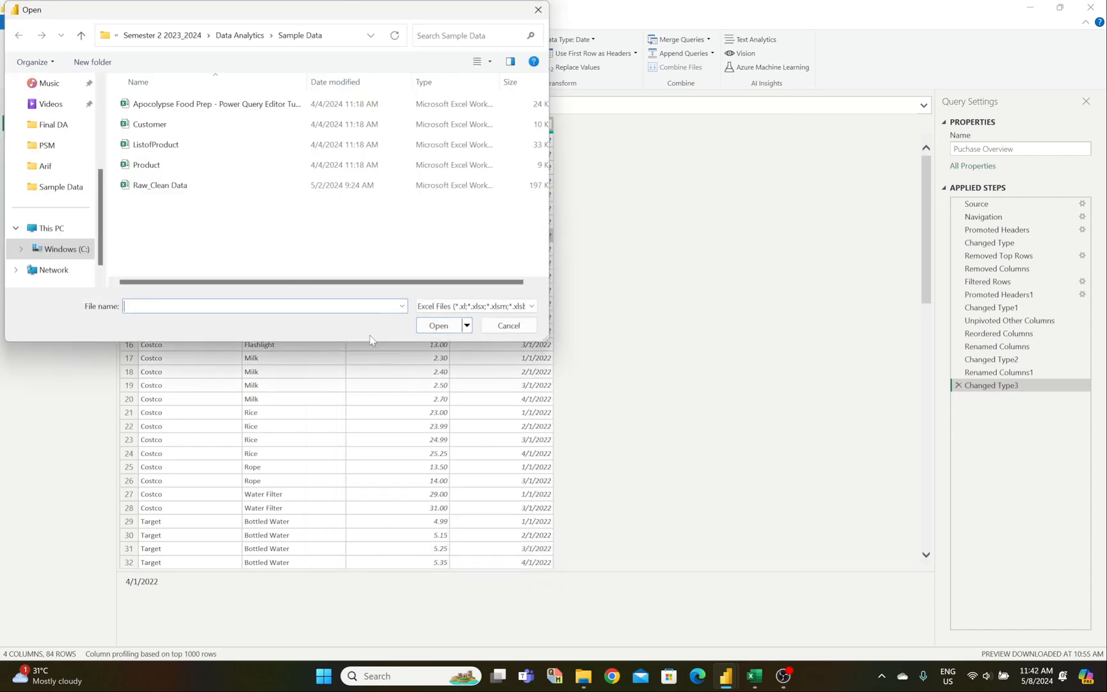
pyautogui.click(168, 190)
pyautogui.click(438, 326)
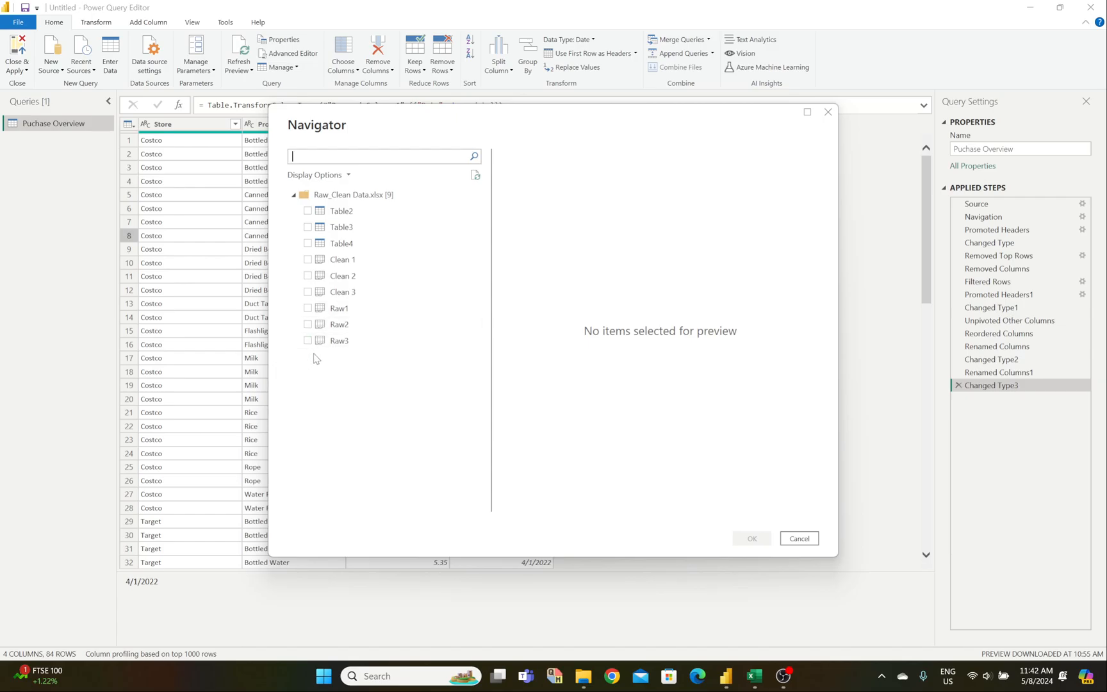
# Step: Load the Raw1, Raw2 and Raw3 sheets as queries and view Raw1's bio data
pyautogui.click(308, 308)
pyautogui.click(308, 325)
pyautogui.click(308, 341)
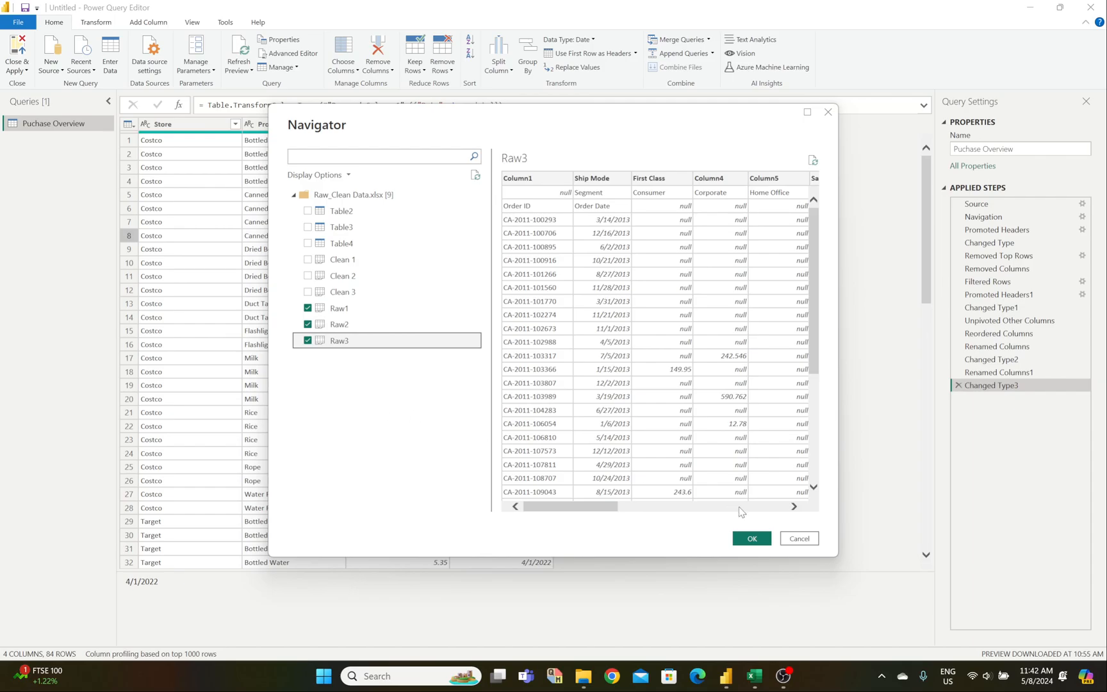
pyautogui.click(755, 542)
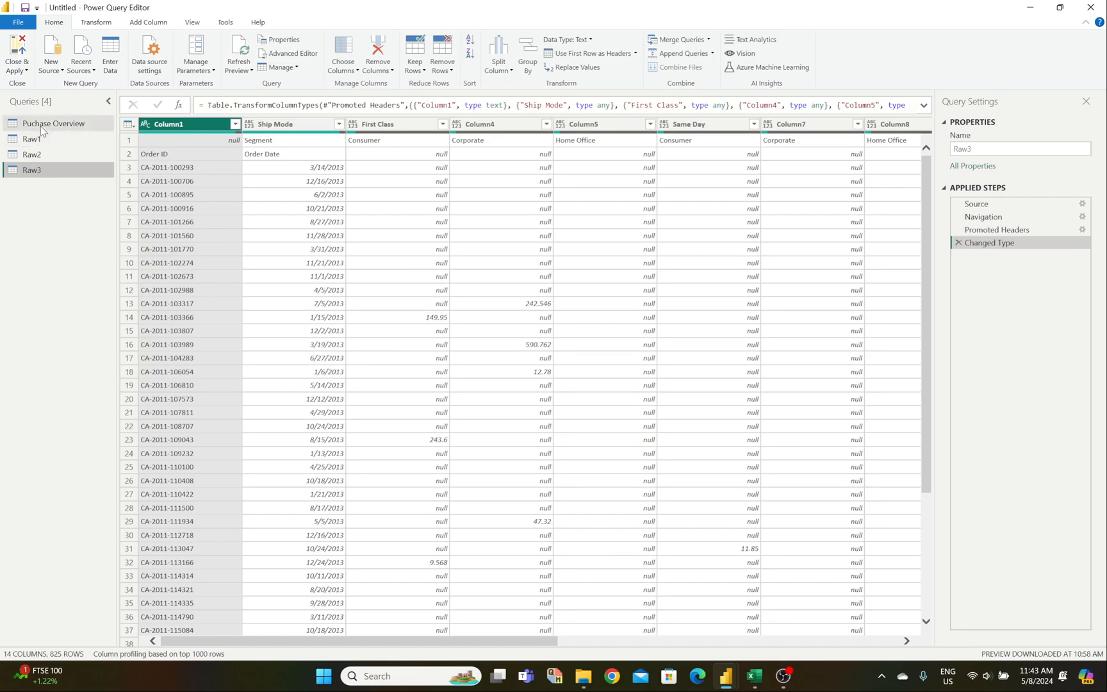
pyautogui.click(45, 123)
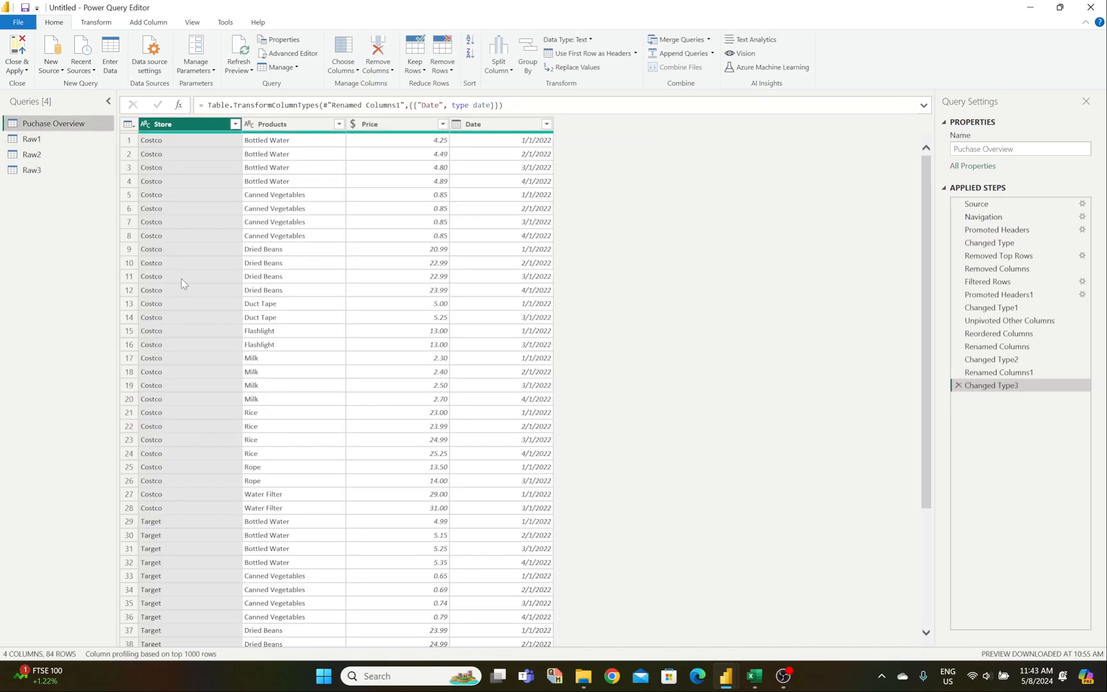
pyautogui.click(82, 136)
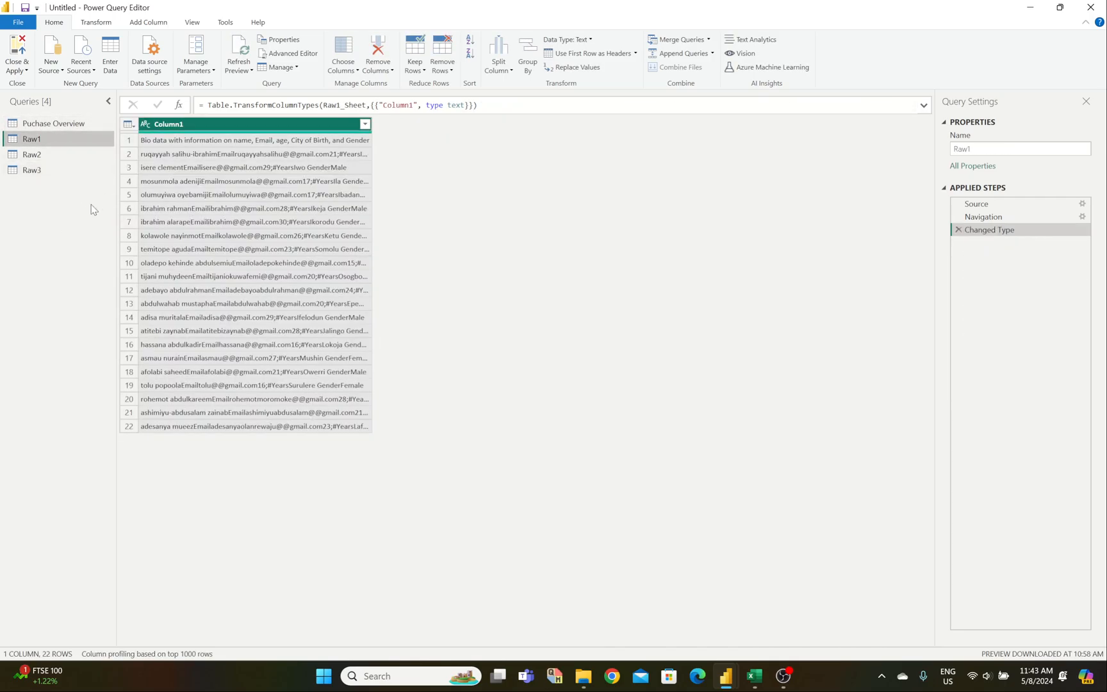
# Step: Bring up the Raw_Clean Data workbook in Excel and scroll through Raw1's run-together bio data
pyautogui.moveTo(754, 676)
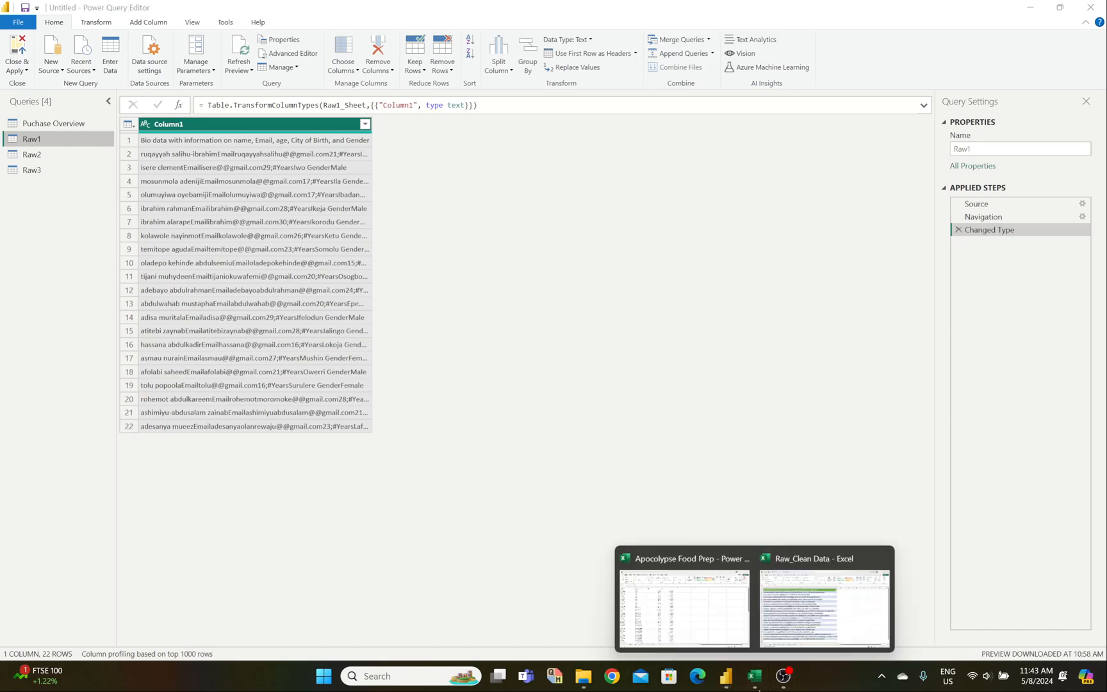
pyautogui.click(840, 596)
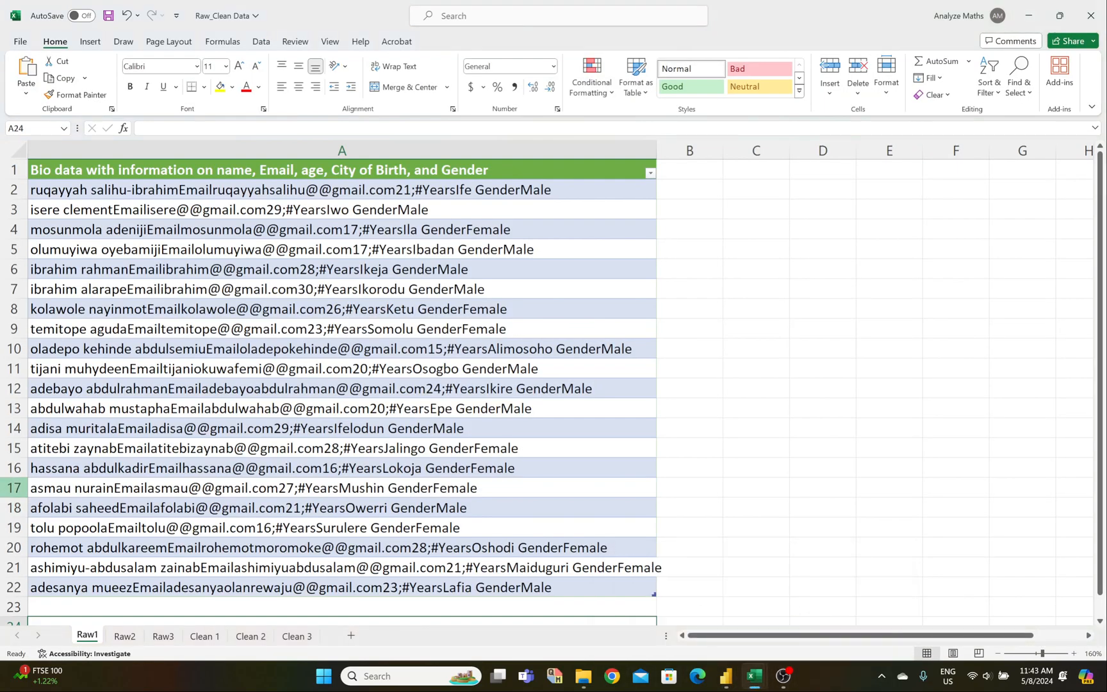
pyautogui.scroll(-4, 95, 422)
pyautogui.scroll(4, 97, 425)
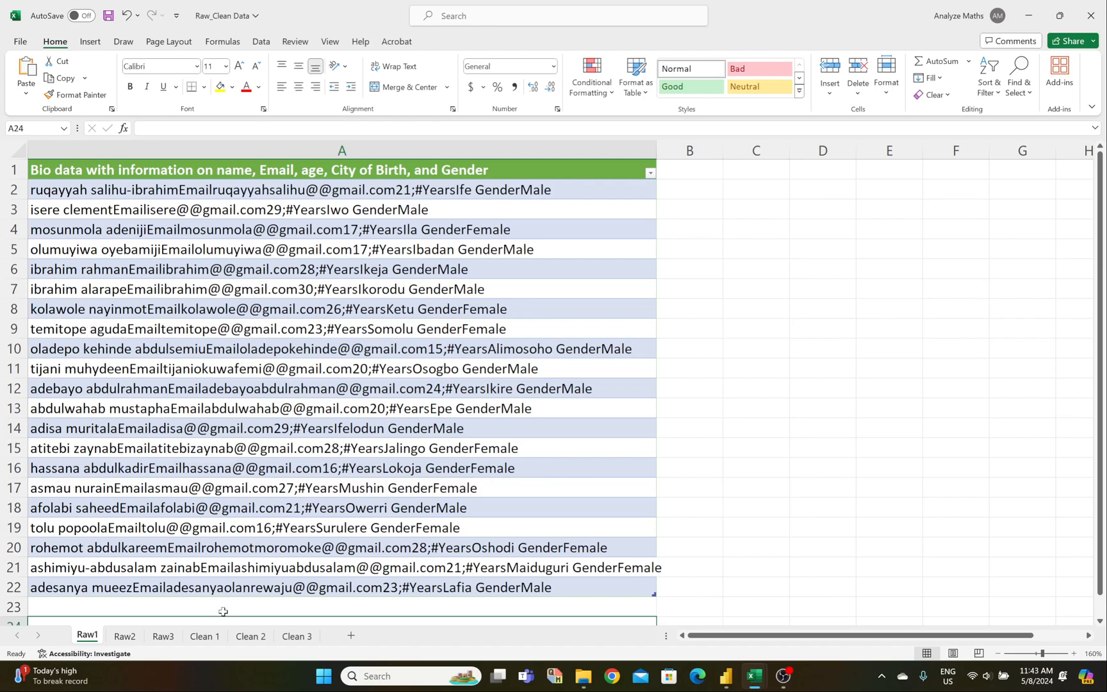
# Step: Show the Clean 1 sheet and widen column A so full names are readable
pyautogui.click(205, 636)
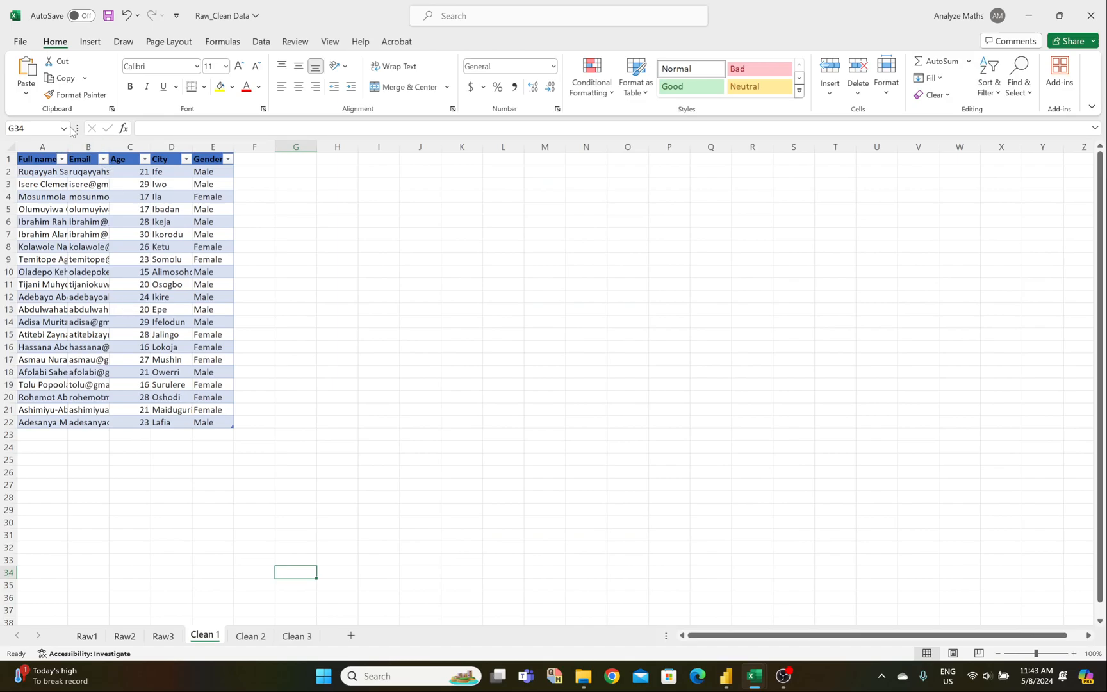
pyautogui.moveTo(67, 143); pyautogui.dragTo(668, 148)
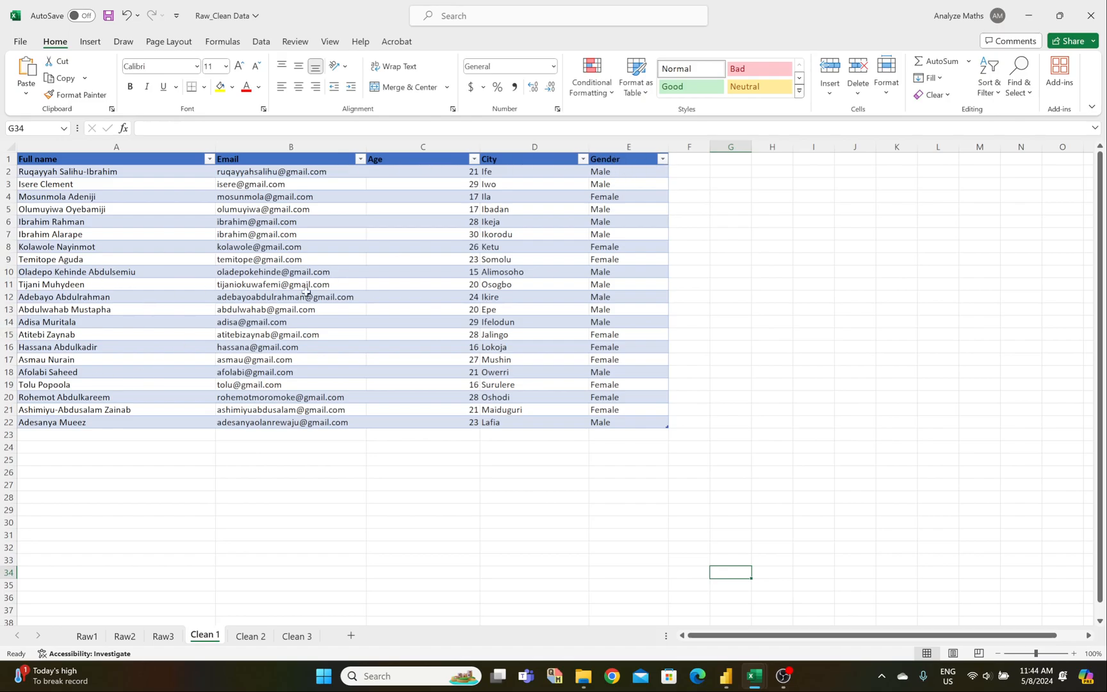
# Step: In Power Query Editor, turn on Column quality to confirm Raw1's column is 100% valid, then off
pyautogui.moveTo(728, 686)
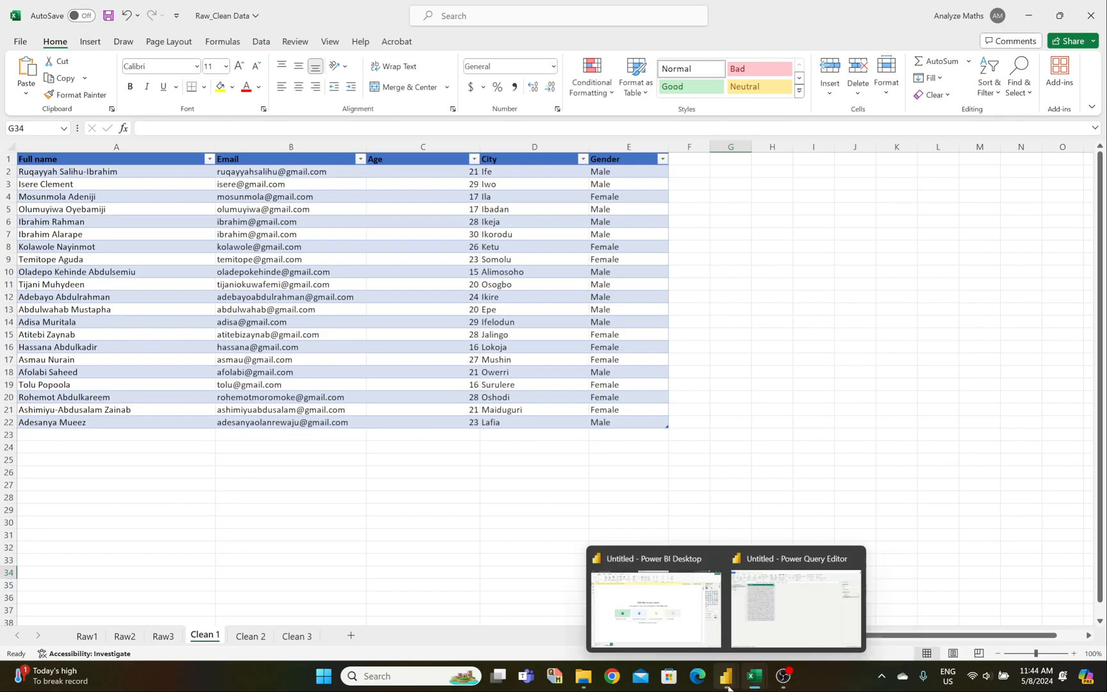
pyautogui.moveTo(667, 634)
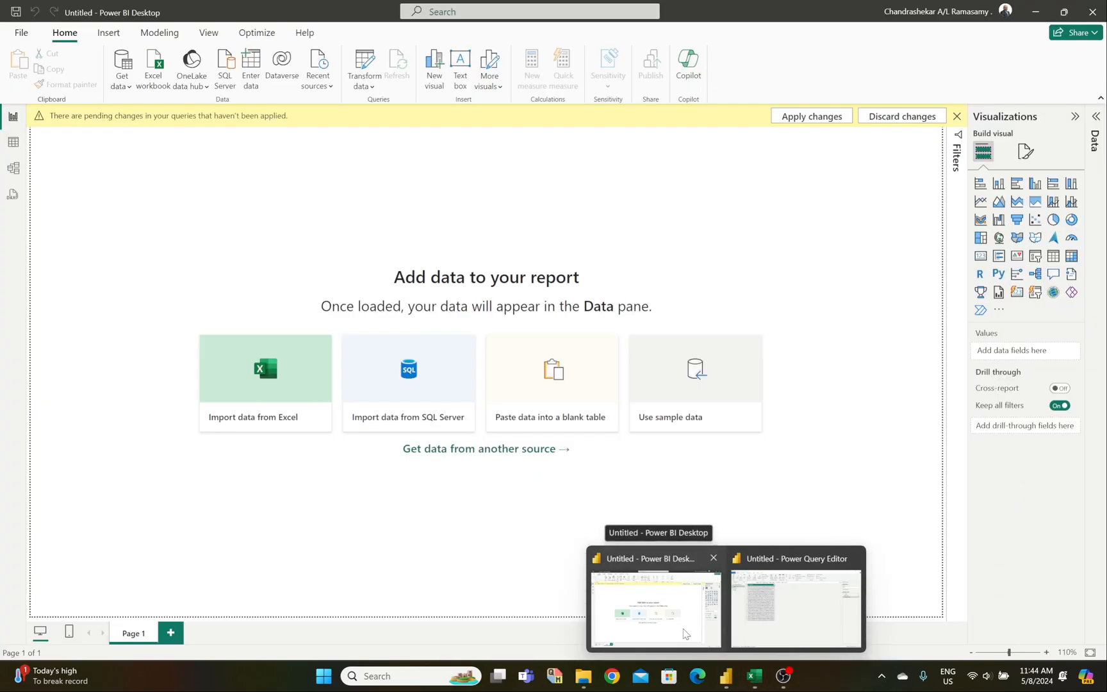
pyautogui.click(776, 627)
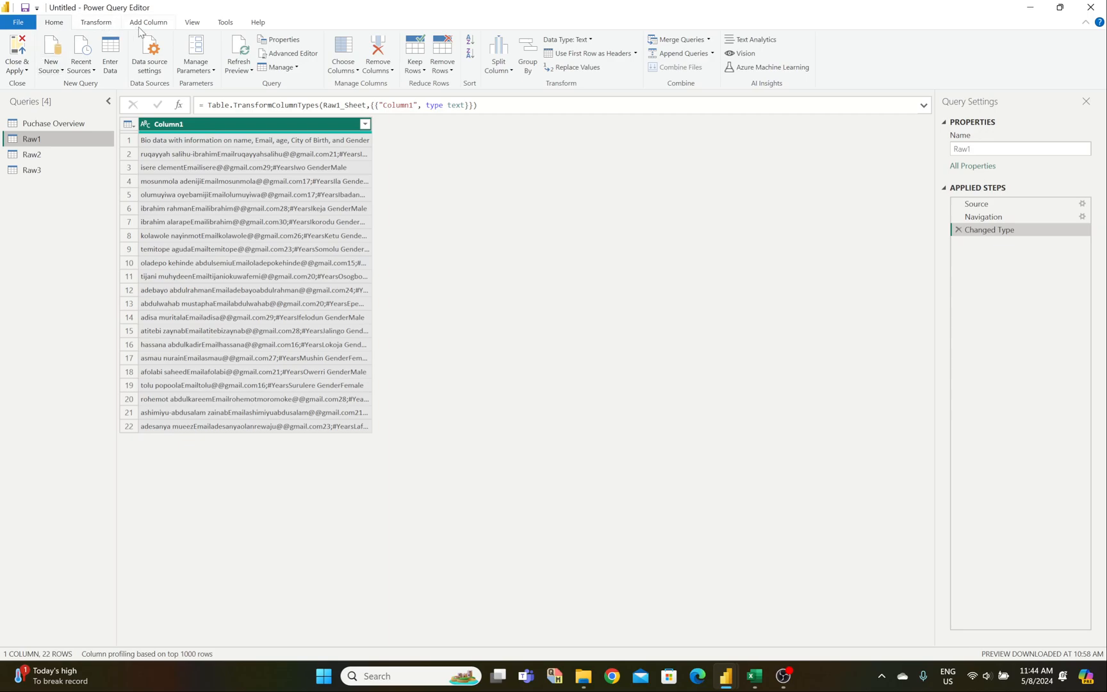
pyautogui.click(190, 23)
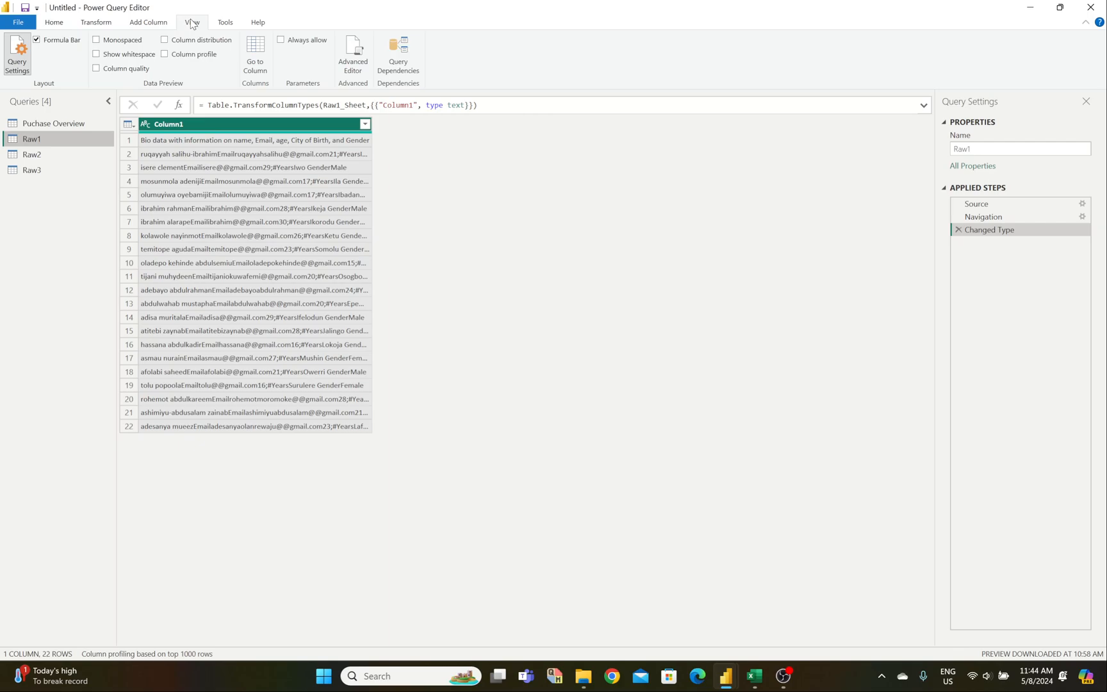
pyautogui.click(96, 70)
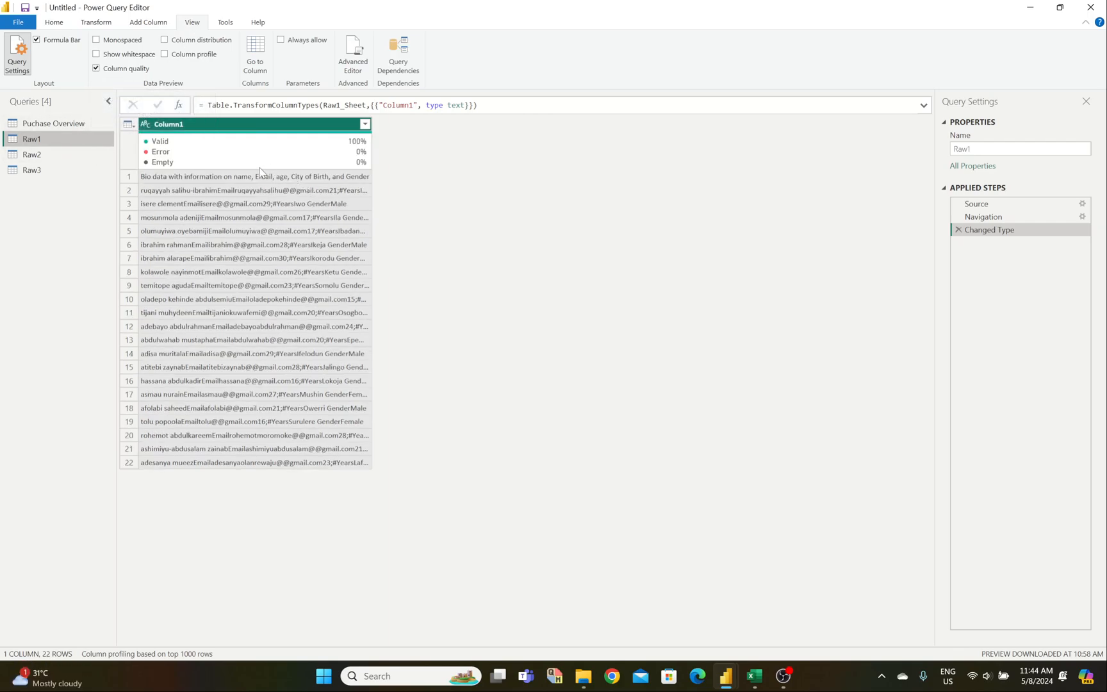
pyautogui.moveTo(186, 149)
pyautogui.moveTo(250, 146)
pyautogui.click(96, 73)
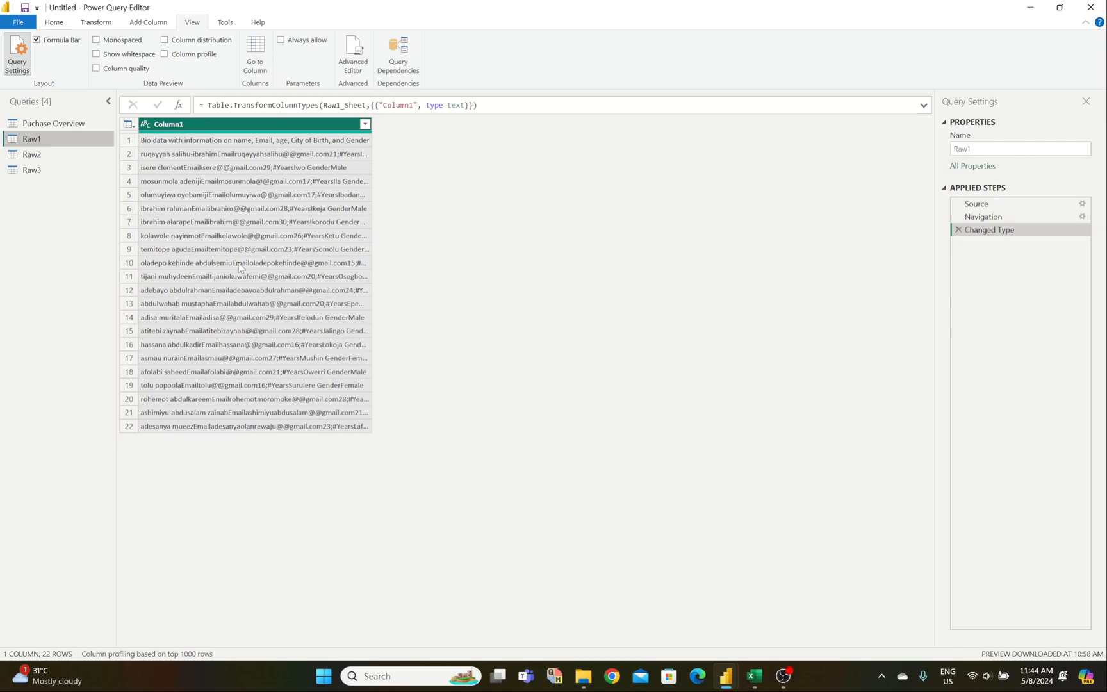
pyautogui.click(54, 22)
pyautogui.click(96, 22)
# Step: Promote Raw1's first row to headers, leaving 21 bio data rows
pyautogui.click(51, 52)
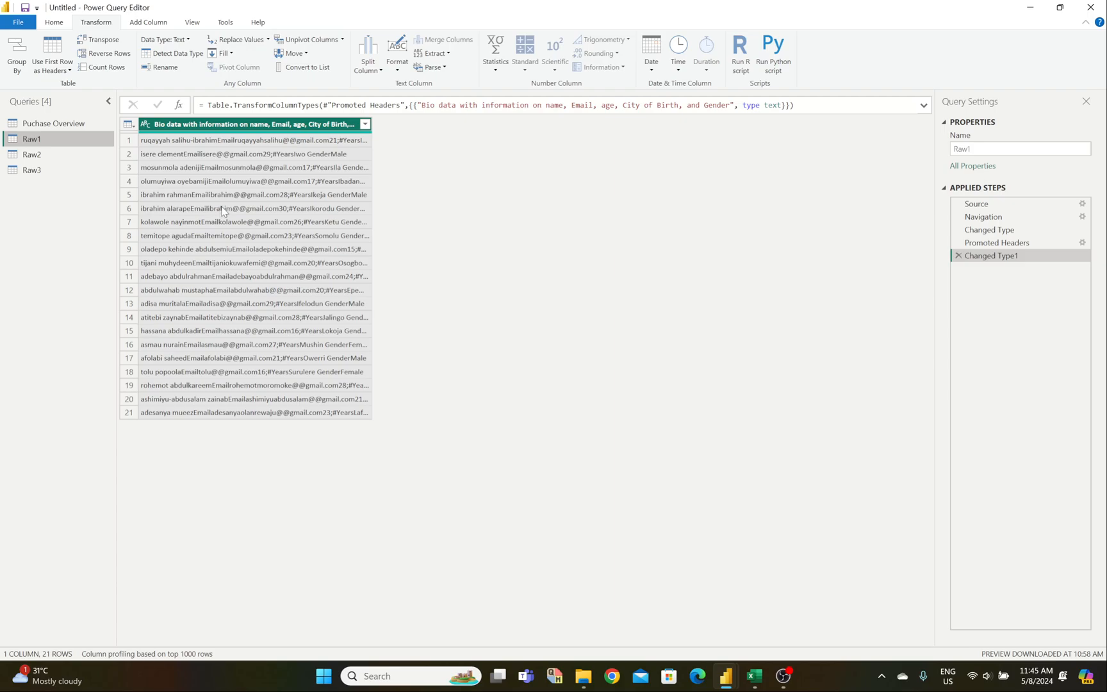
# Step: Start a Split Column by Delimiter on the bio data, checking the raw Raw1 sheet in Excel
pyautogui.click(371, 47)
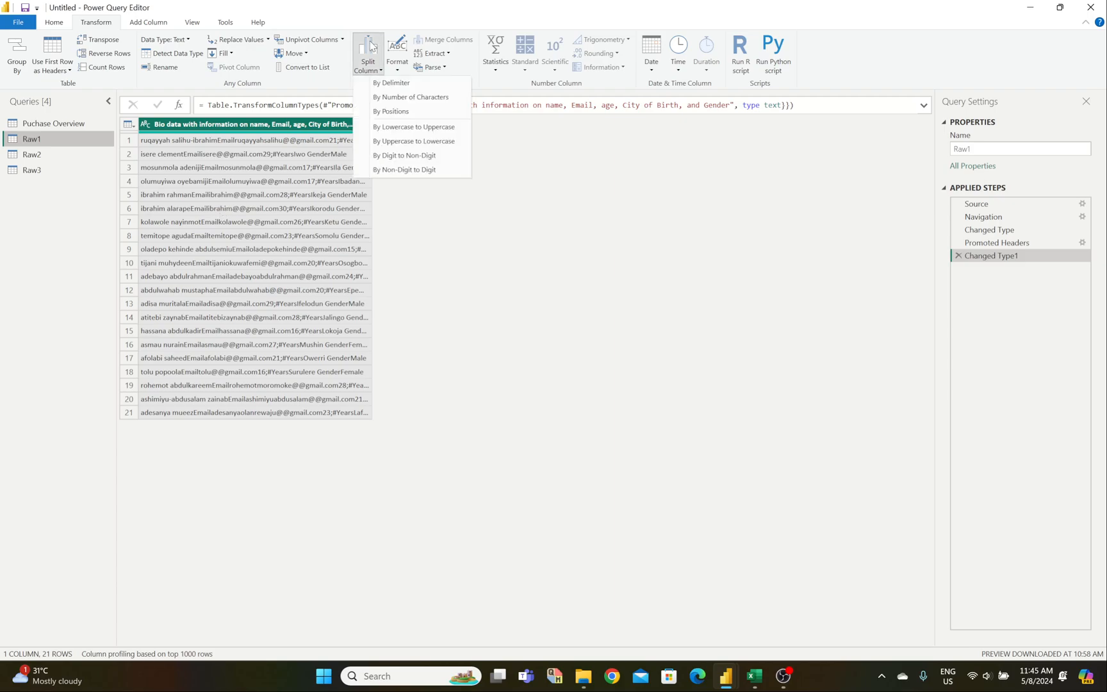
pyautogui.click(386, 85)
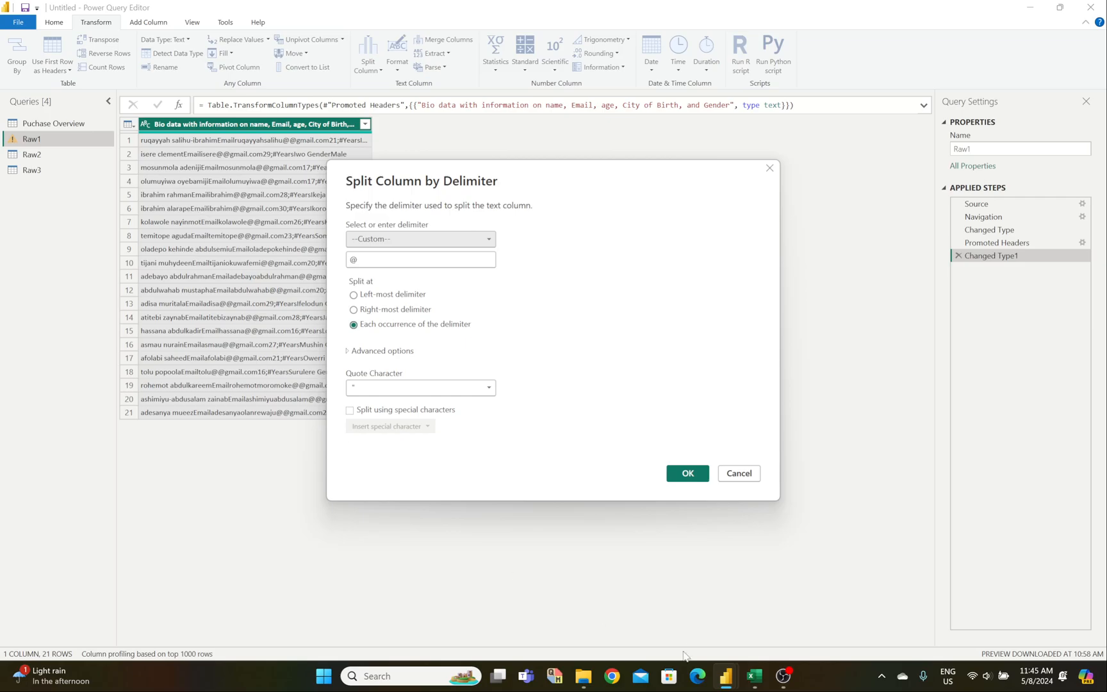
pyautogui.moveTo(755, 676)
pyautogui.click(782, 649)
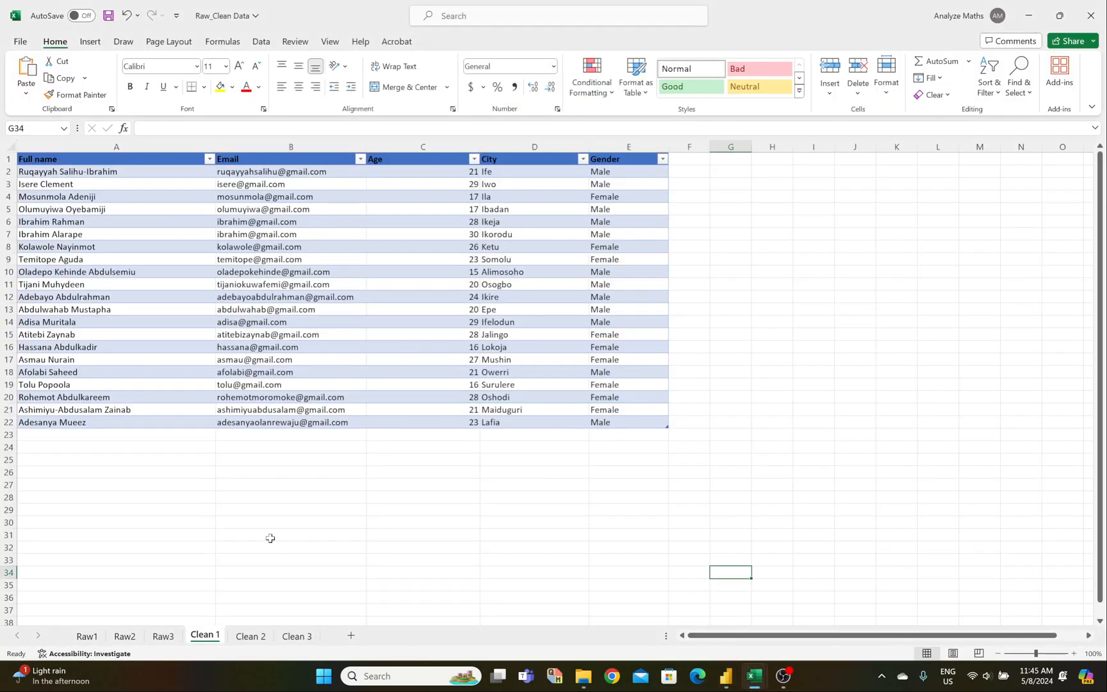
pyautogui.click(88, 636)
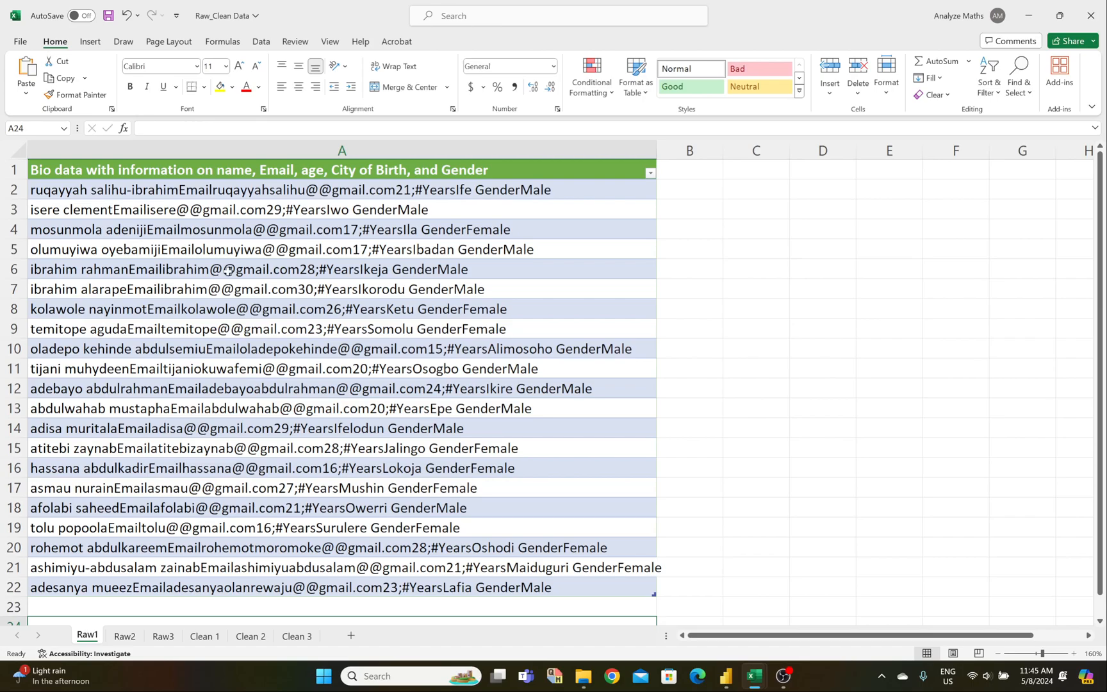
pyautogui.click(726, 676)
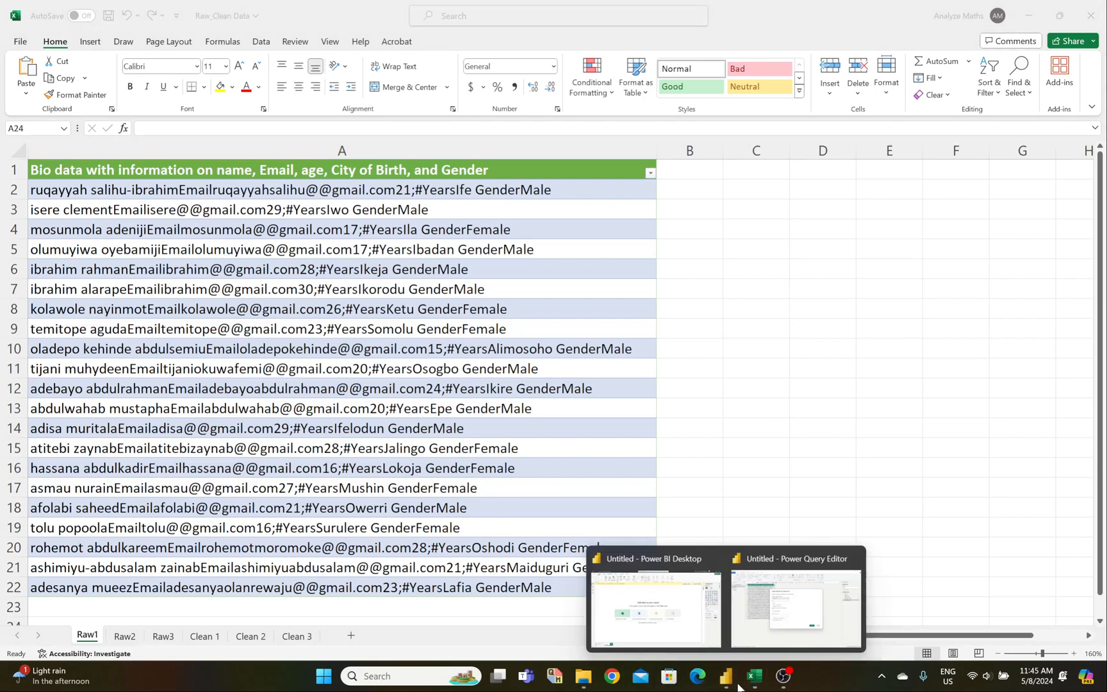
pyautogui.click(772, 629)
# Step: Split at the left-most 'Email' delimiter with quote character None
pyautogui.click(377, 261)
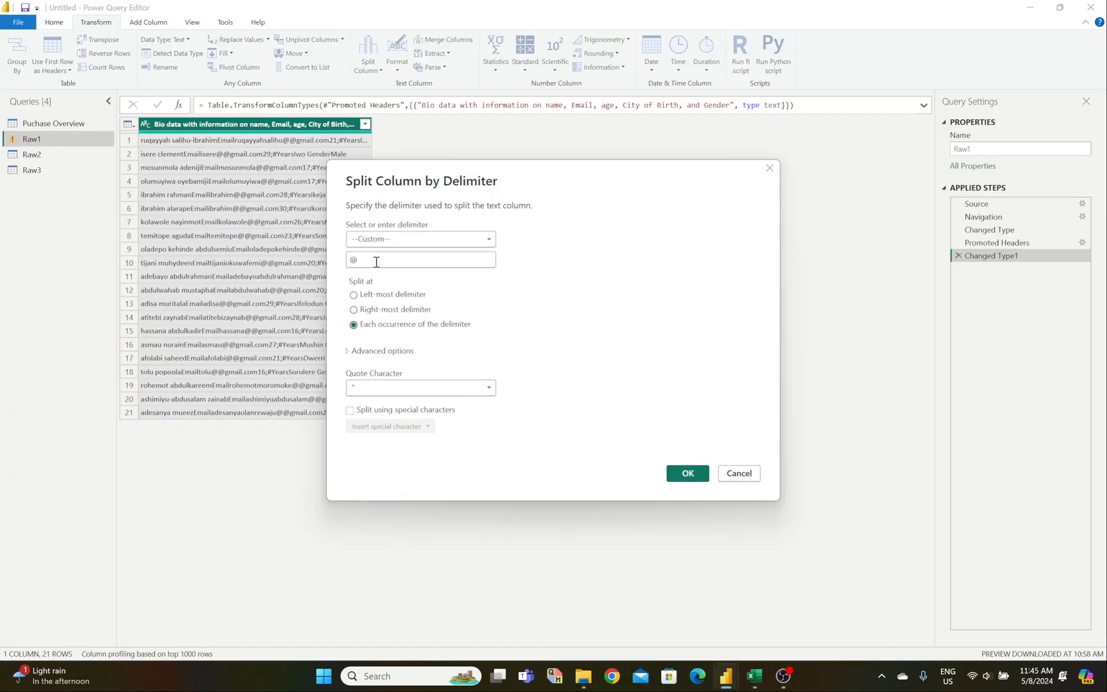
pyautogui.click(376, 262)
pyautogui.press('BackSpace')
pyautogui.write('Email')
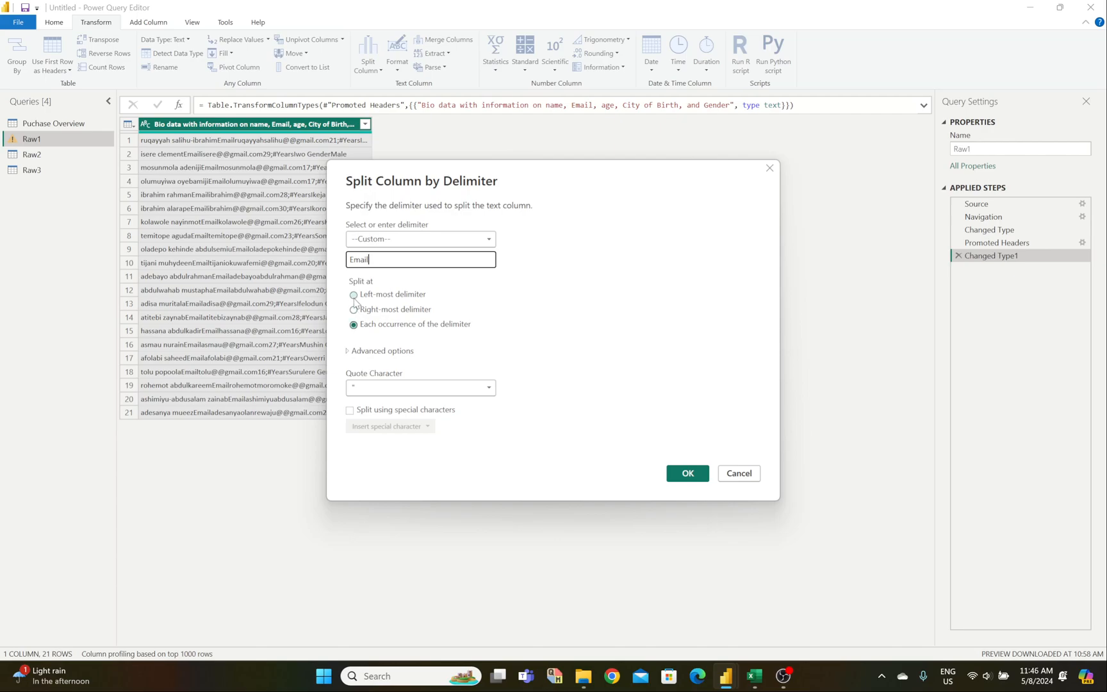
pyautogui.click(354, 296)
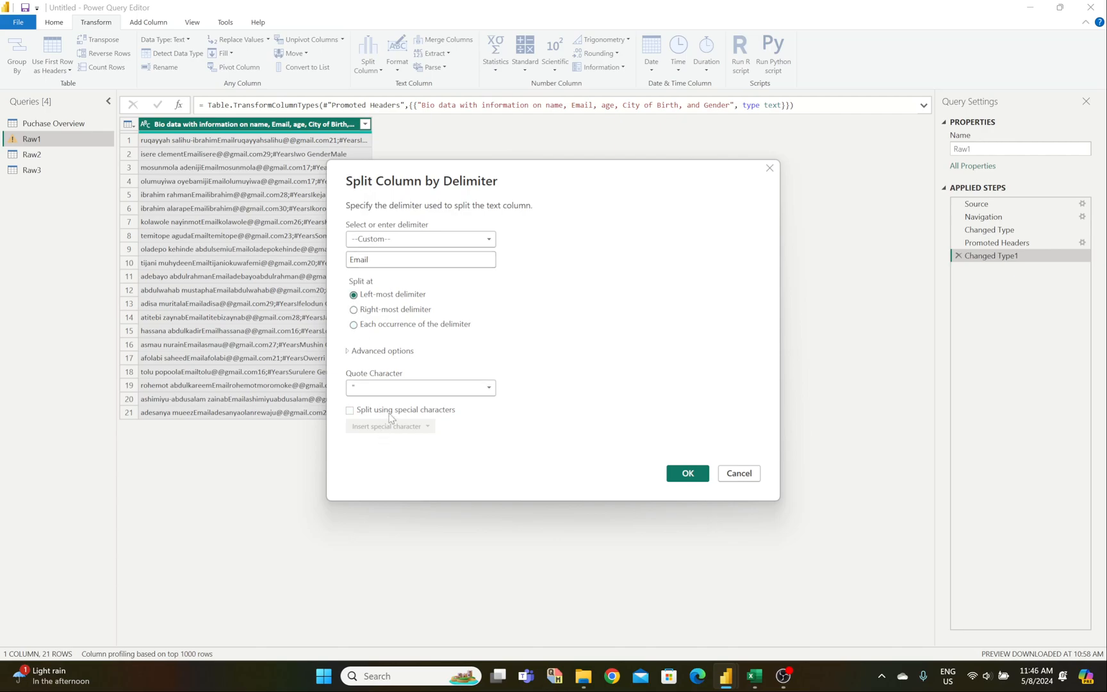
pyautogui.click(398, 387)
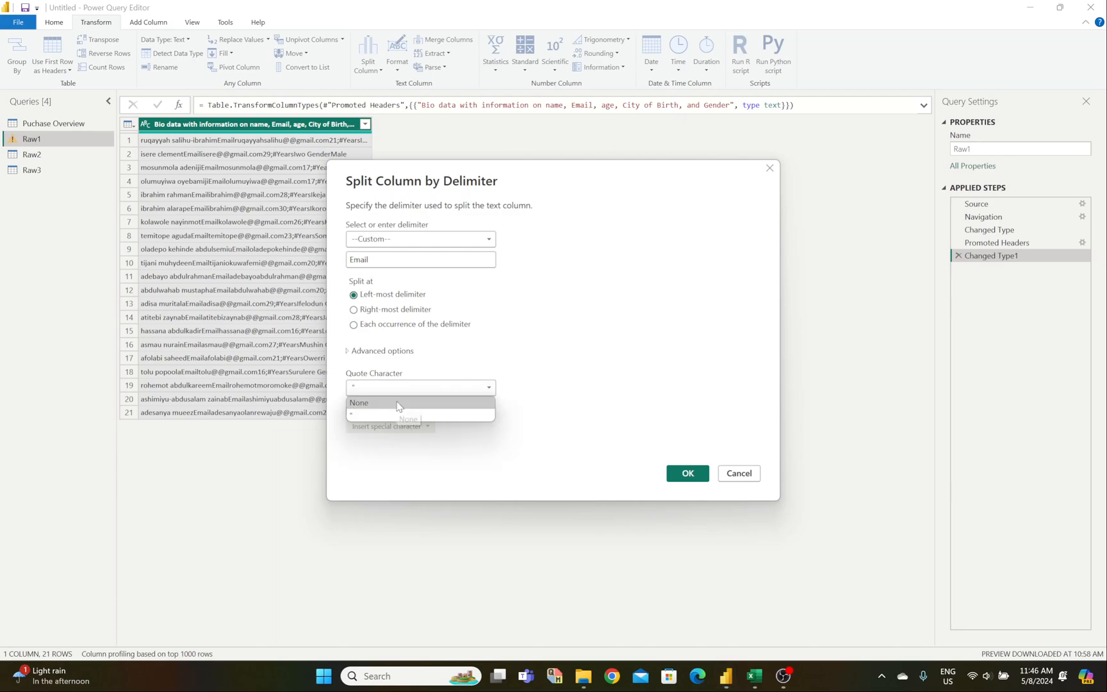
pyautogui.click(399, 405)
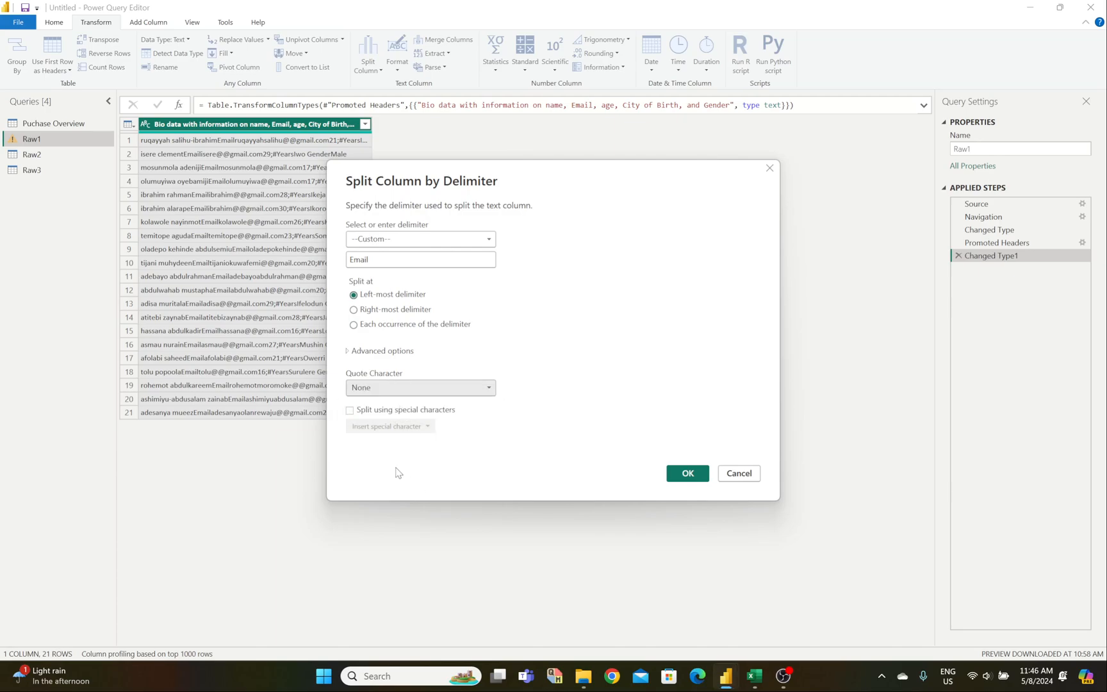
pyautogui.click(685, 474)
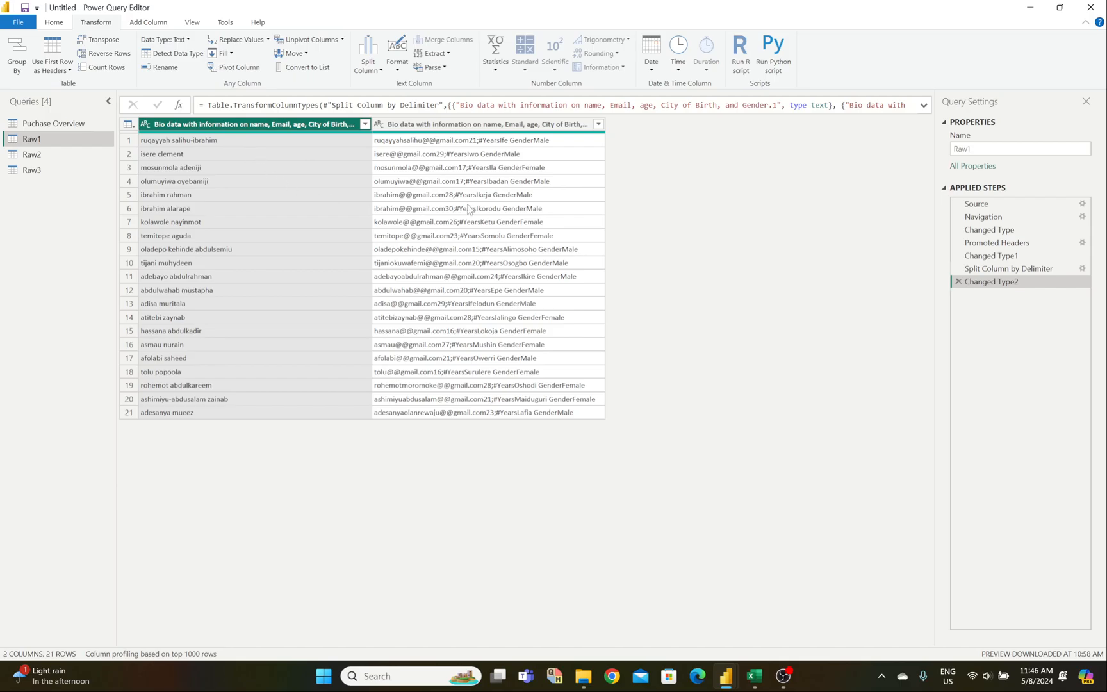
pyautogui.click(489, 128)
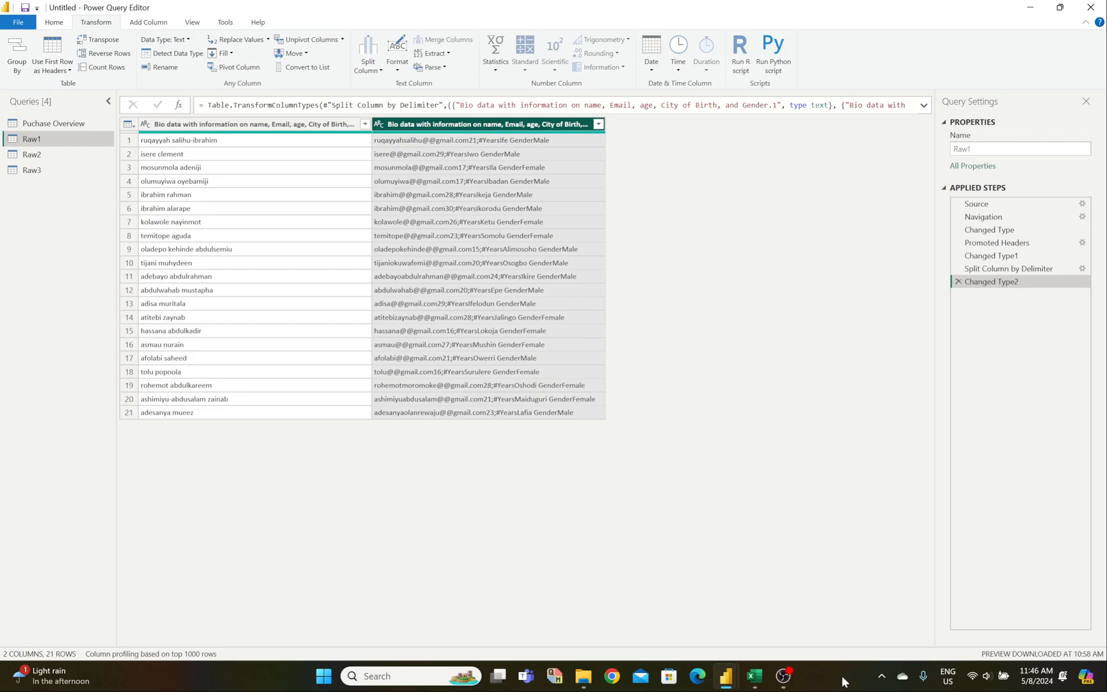
# Step: Compare against the raw data in the Raw_Clean Data workbook, then return to Power Query
pyautogui.moveTo(756, 681)
pyautogui.click(810, 602)
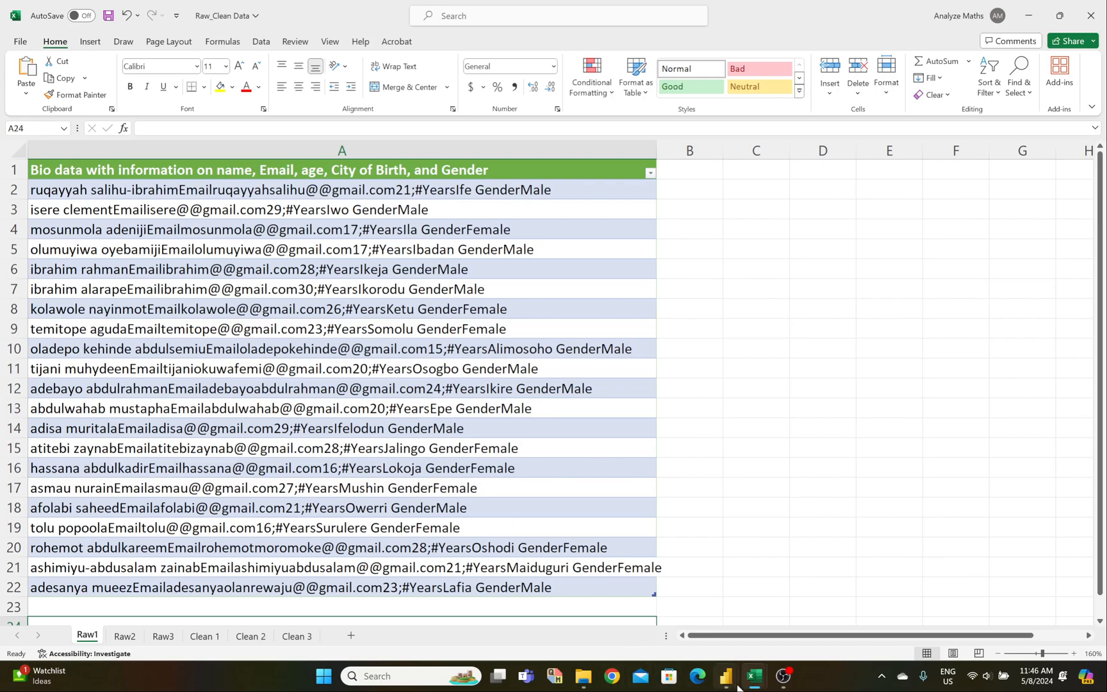
pyautogui.moveTo(737, 685)
pyautogui.click(777, 602)
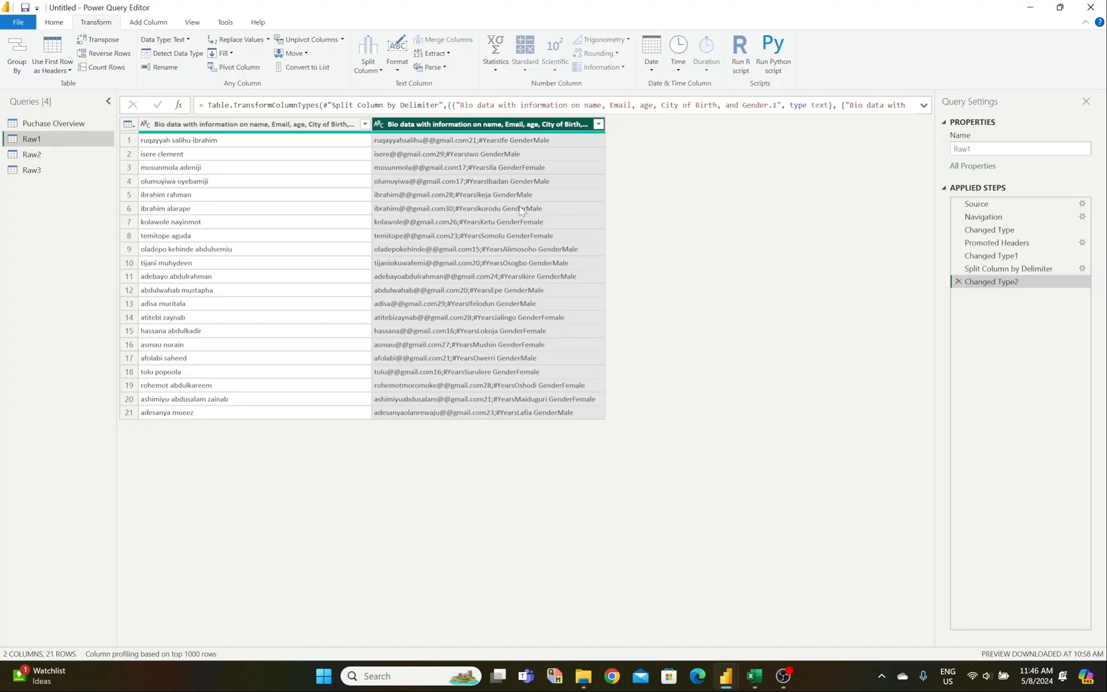
# Step: Split the second column at the left-most Semicolon with quote character None
pyautogui.click(368, 61)
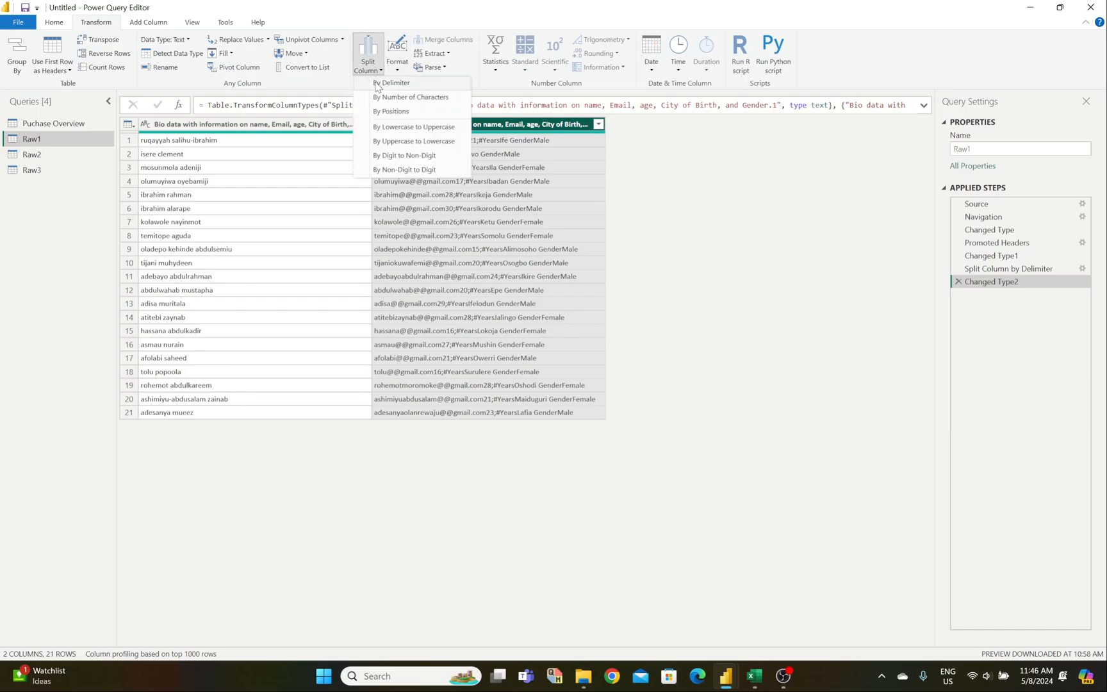
pyautogui.click(384, 83)
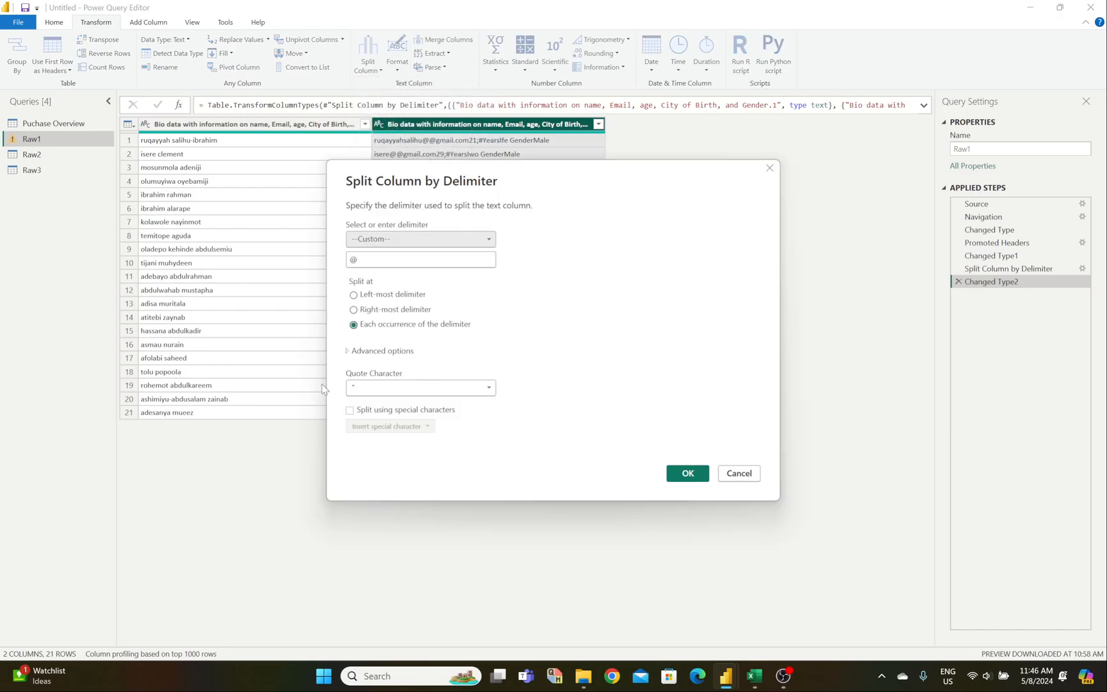
pyautogui.click(440, 242)
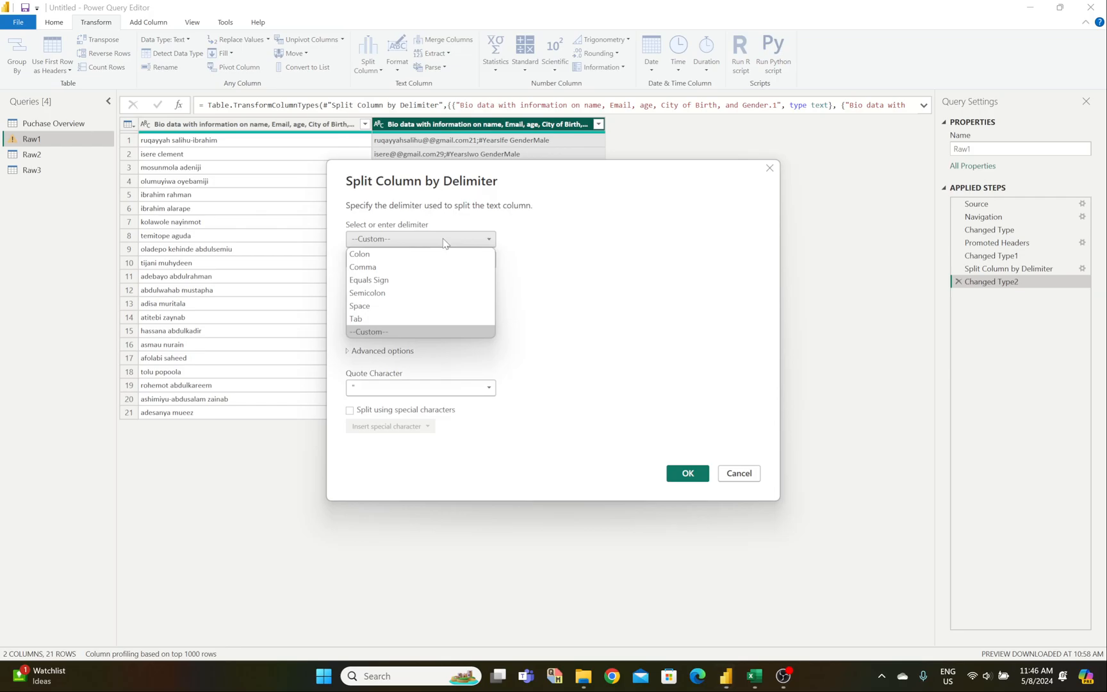
pyautogui.click(433, 293)
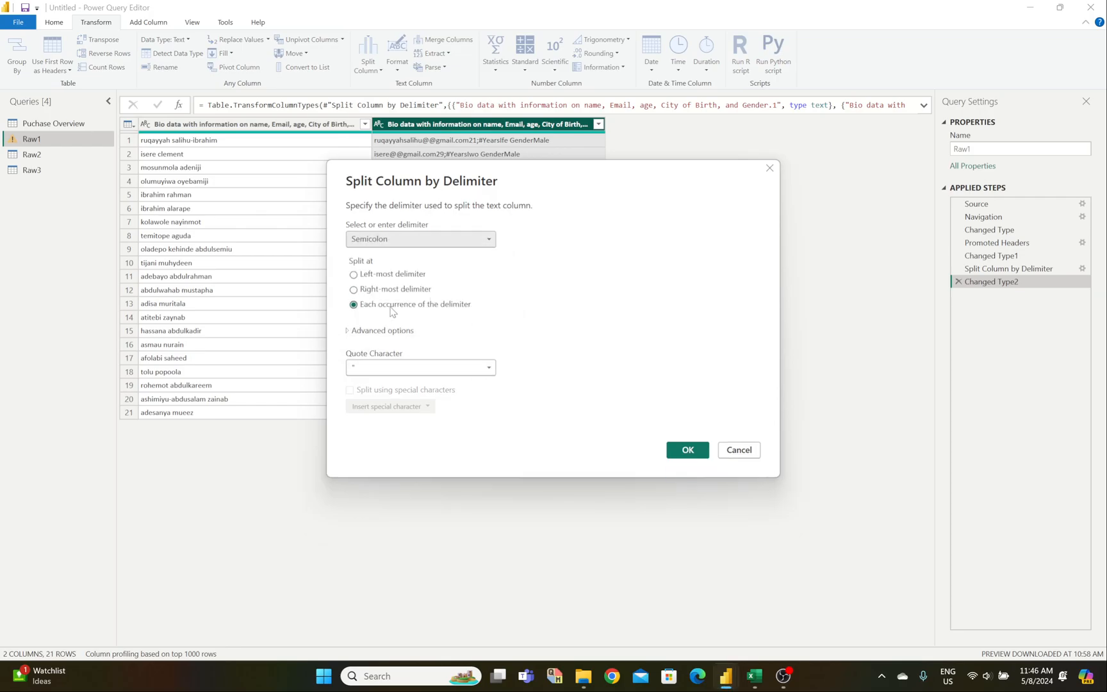
pyautogui.click(355, 276)
pyautogui.click(423, 367)
pyautogui.click(420, 381)
pyautogui.click(687, 450)
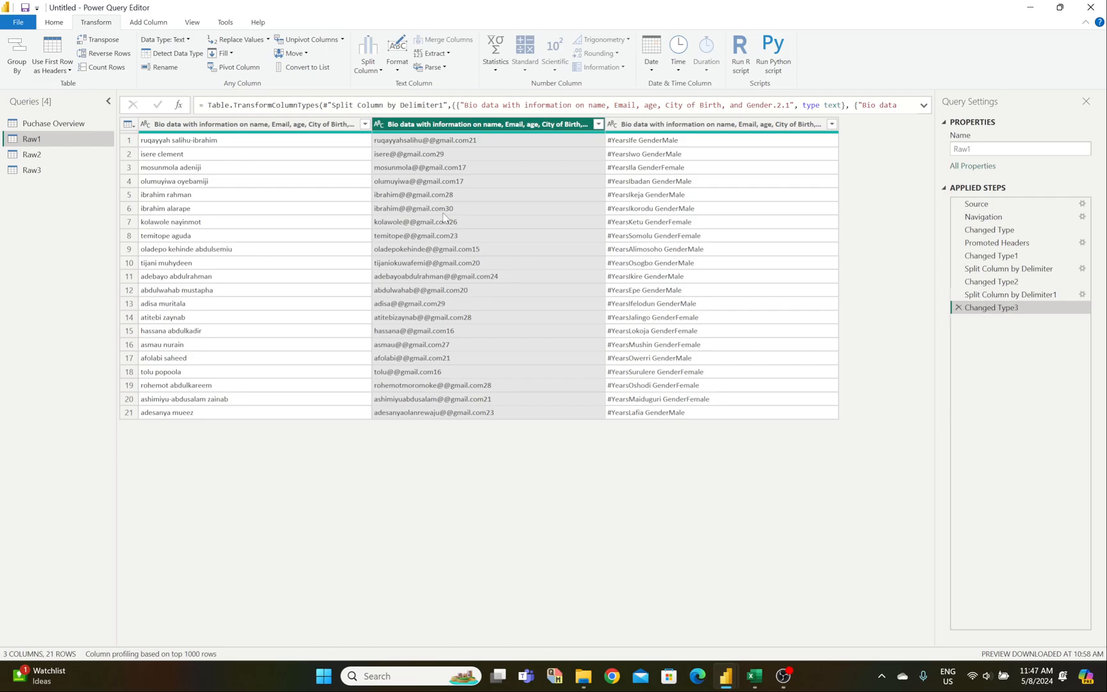
# Step: Bring up the Raw_Clean Data workbook and scroll through Raw1's 21 unsplit bio-data entries
pyautogui.moveTo(763, 681)
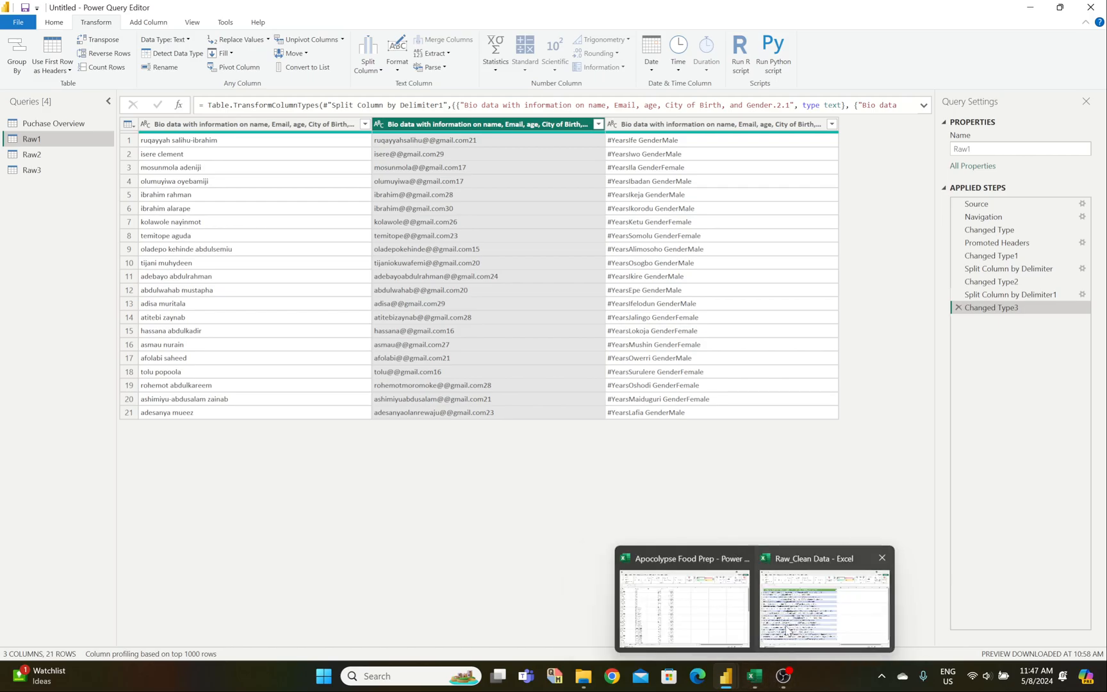
pyautogui.click(787, 625)
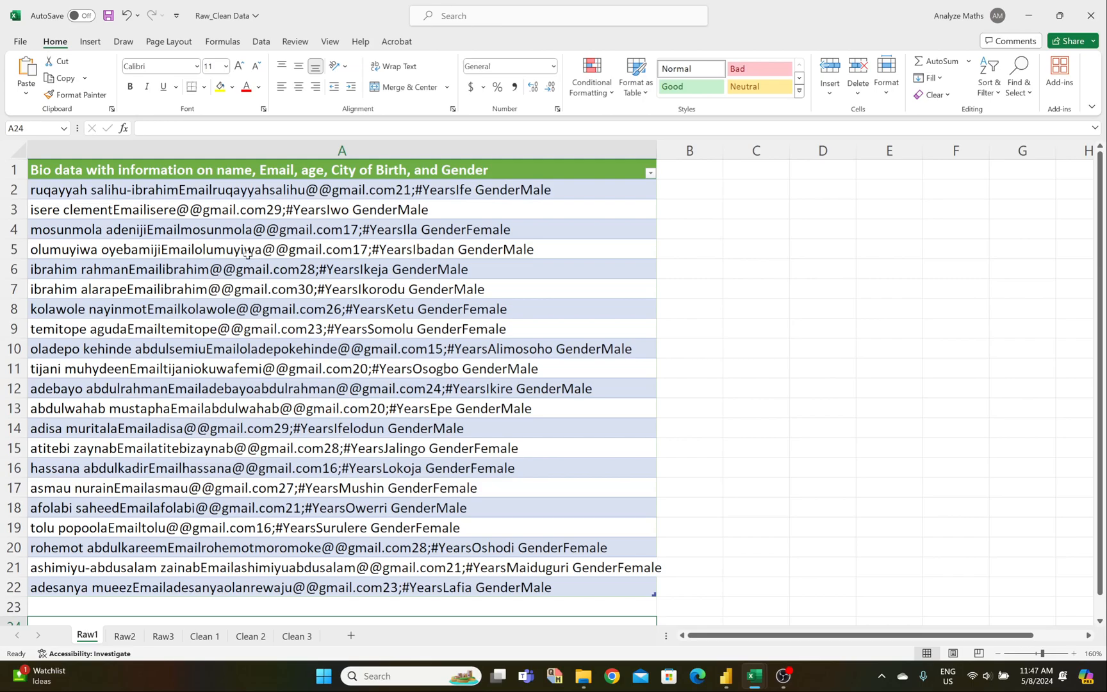
pyautogui.scroll(-2, 353, 398)
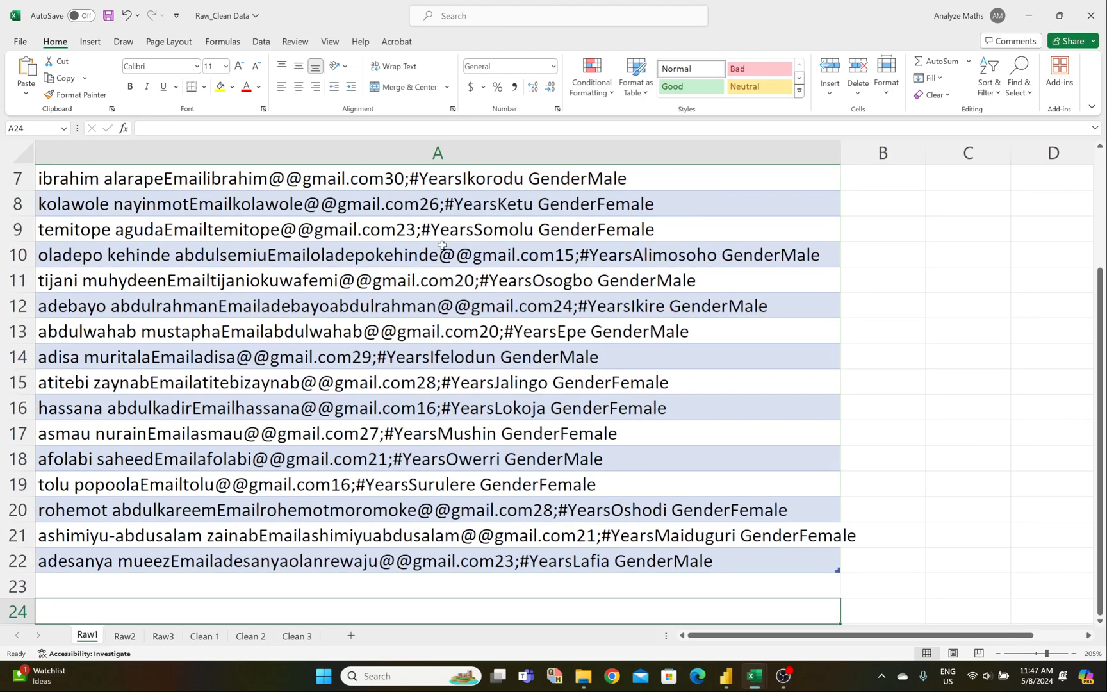
pyautogui.scroll(2, 378, 231)
pyautogui.keyDown('ctrl'); pyautogui.scroll(3, 382, 338); pyautogui.keyUp('ctrl')
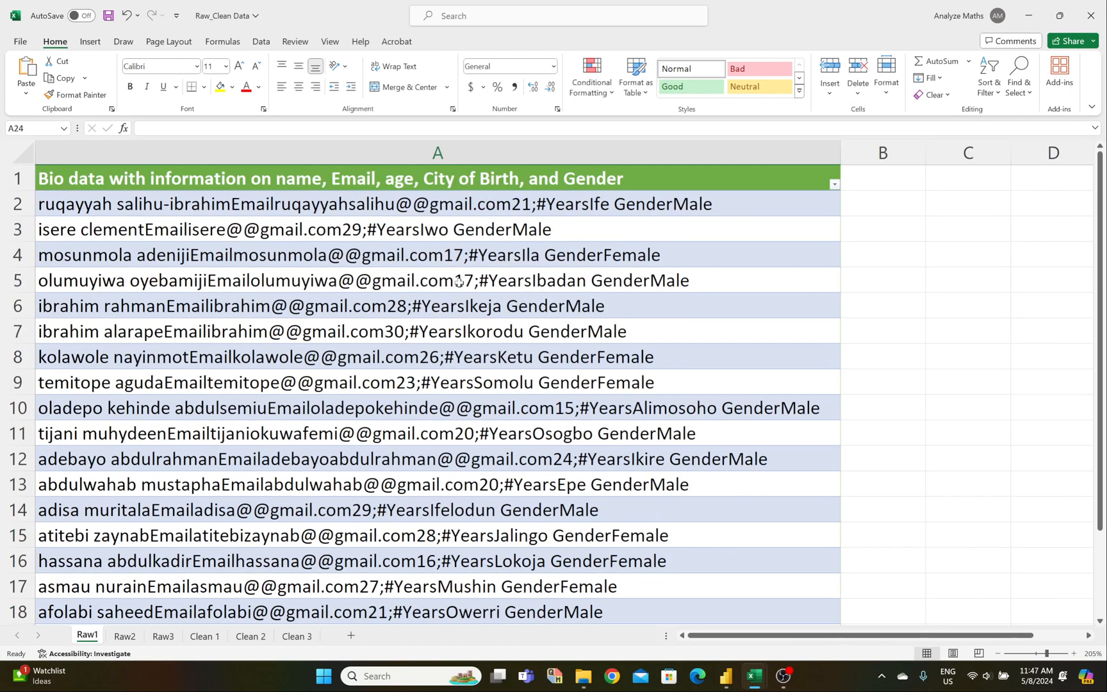
pyautogui.keyDown('ctrl'); pyautogui.scroll(-2, 427, 357); pyautogui.keyUp('ctrl')
pyautogui.keyDown('ctrl'); pyautogui.scroll(-2, 428, 358); pyautogui.keyUp('ctrl')
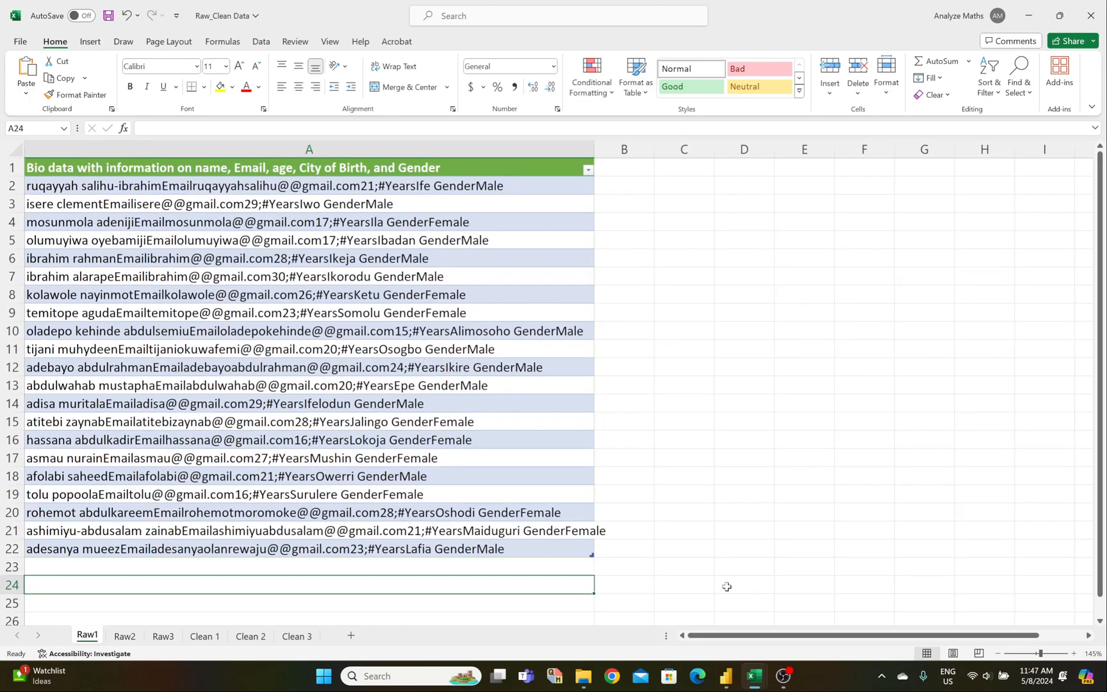
# Step: Delete the Changed Type3 and Split Column by Delimiter1 applied steps in Power Query
pyautogui.moveTo(746, 687)
pyautogui.click(745, 611)
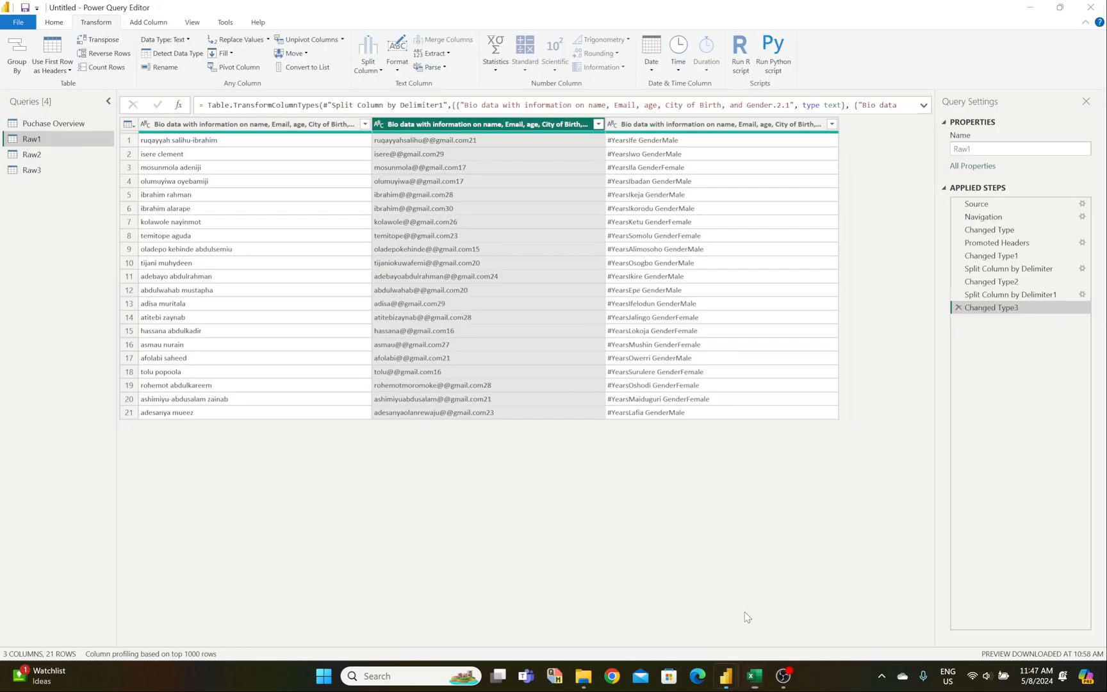
pyautogui.click(958, 307)
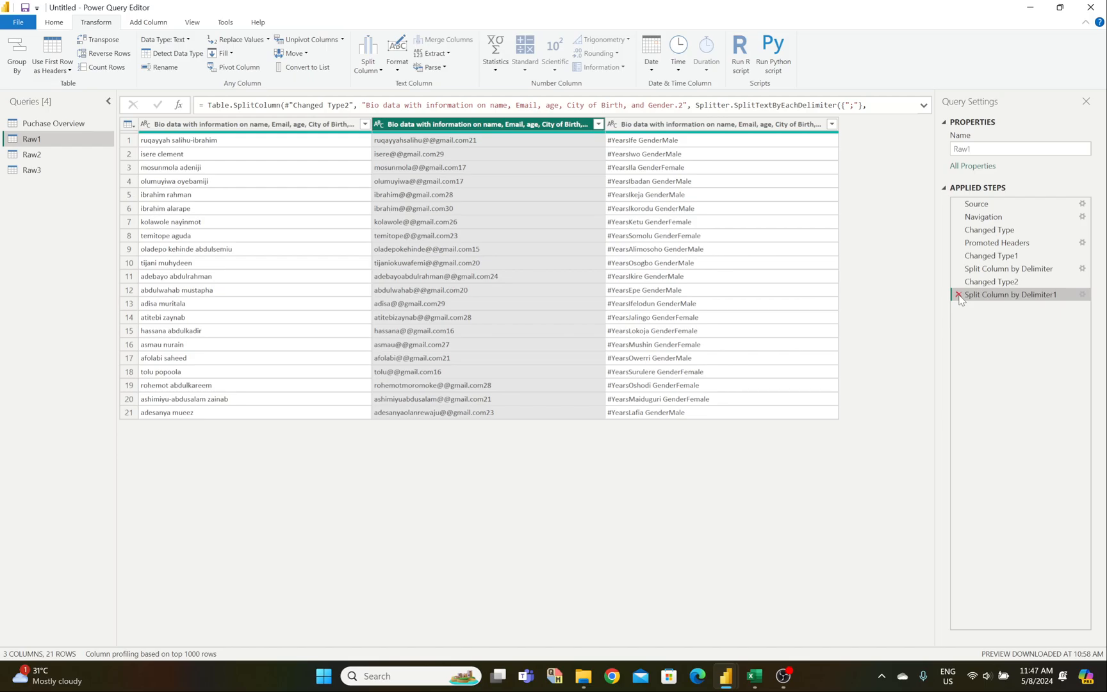
pyautogui.click(959, 296)
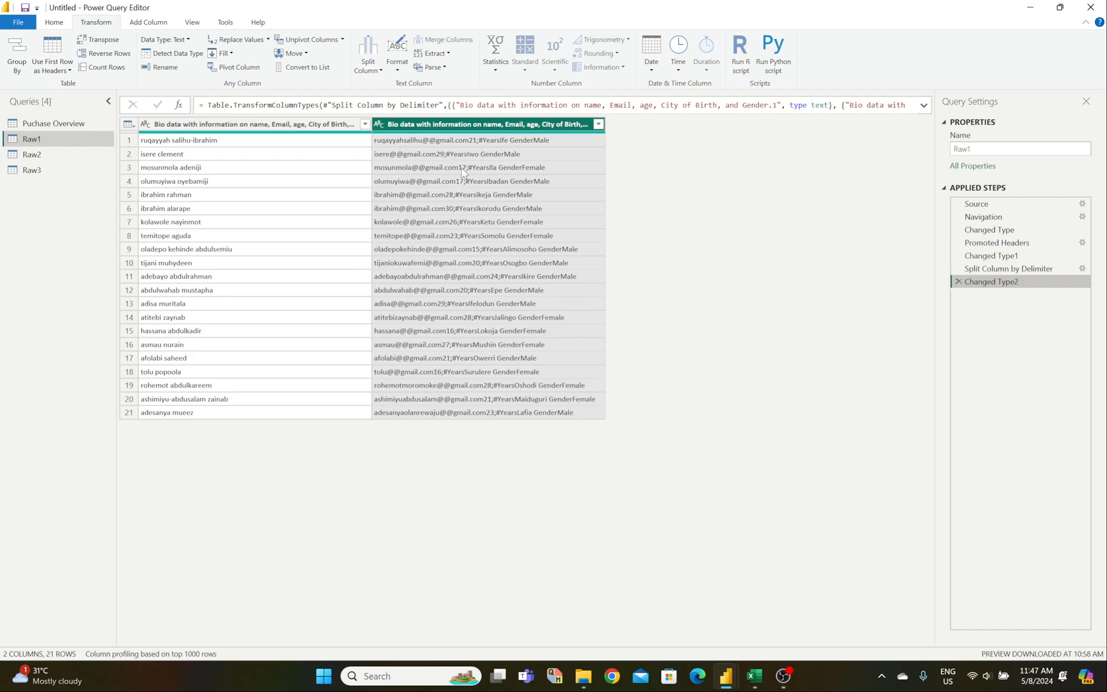
# Step: Split the third column at its left-most semicolon, with no quote character, so ages become a whole-number column
pyautogui.click(364, 51)
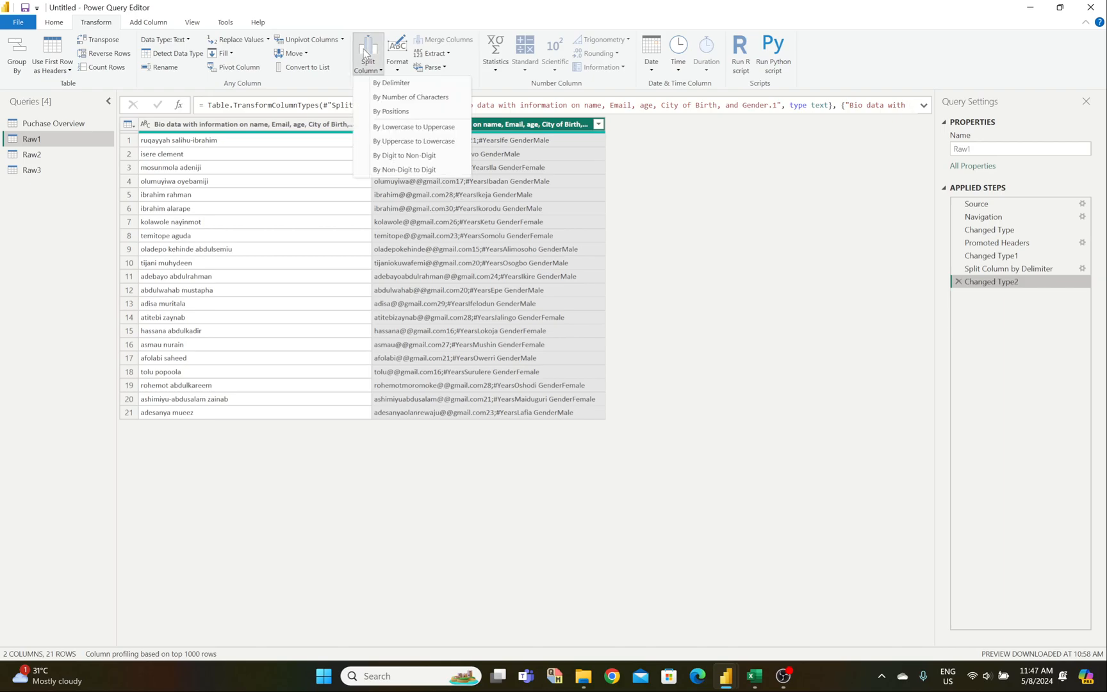
pyautogui.click(416, 170)
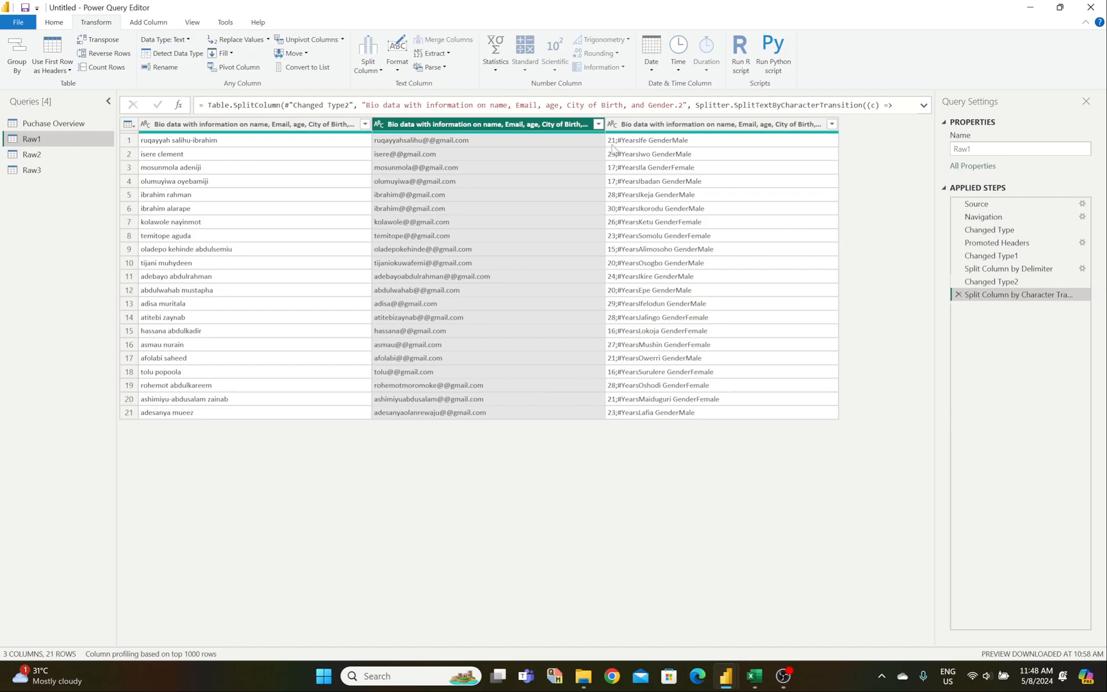
pyautogui.click(379, 60)
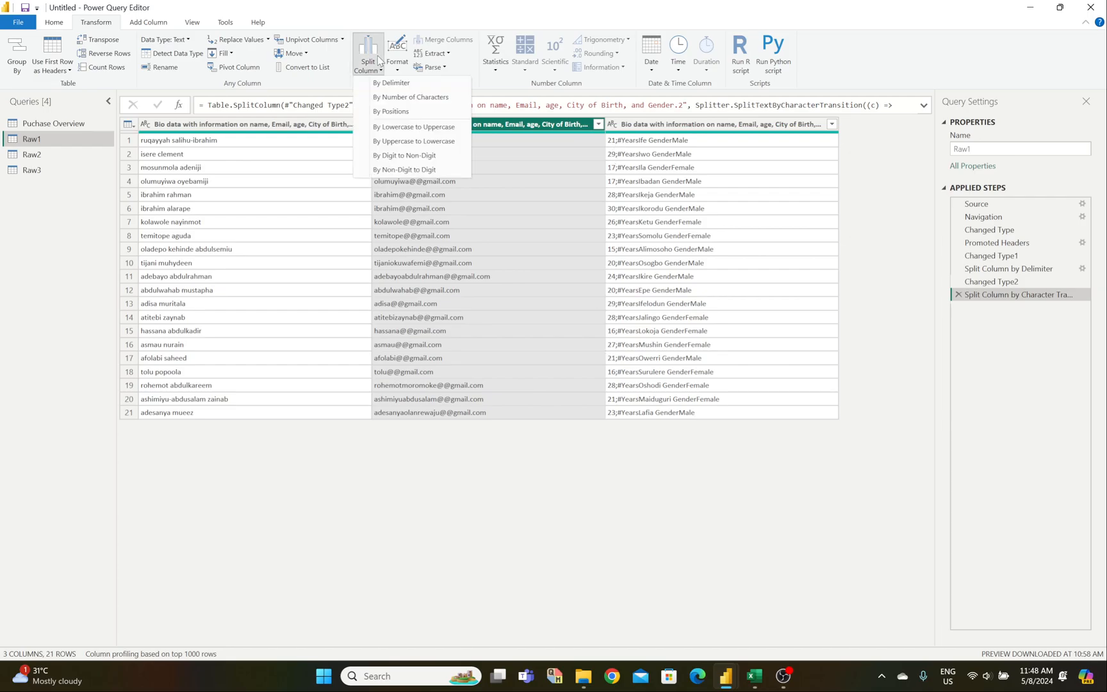
pyautogui.click(447, 237)
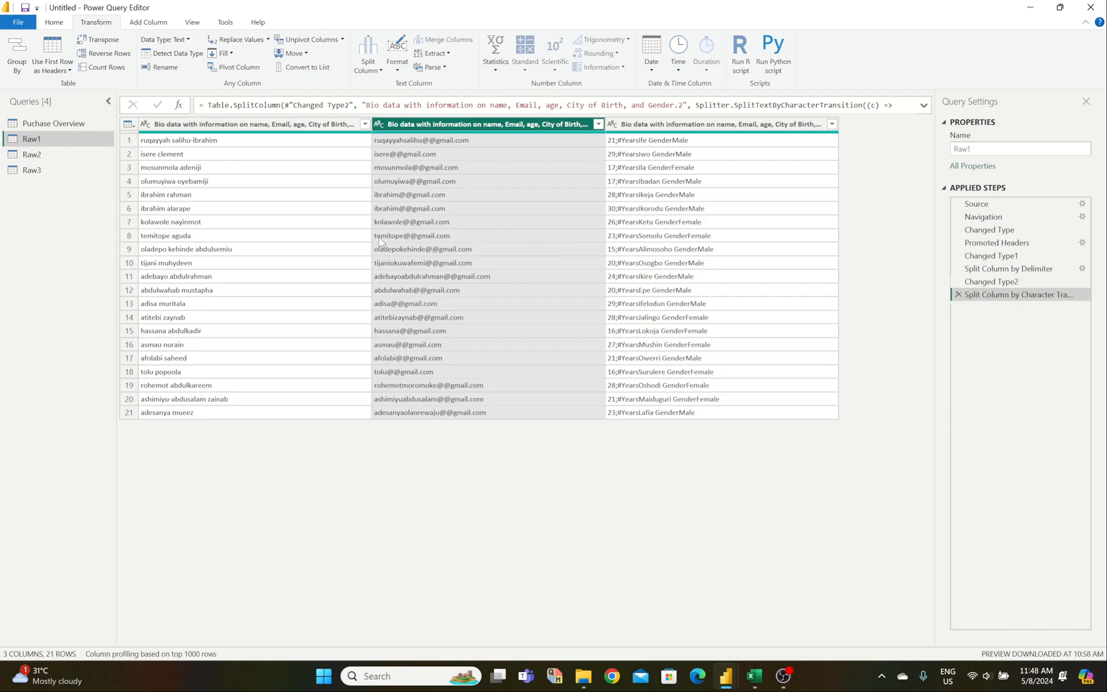
pyautogui.click(672, 128)
pyautogui.click(376, 56)
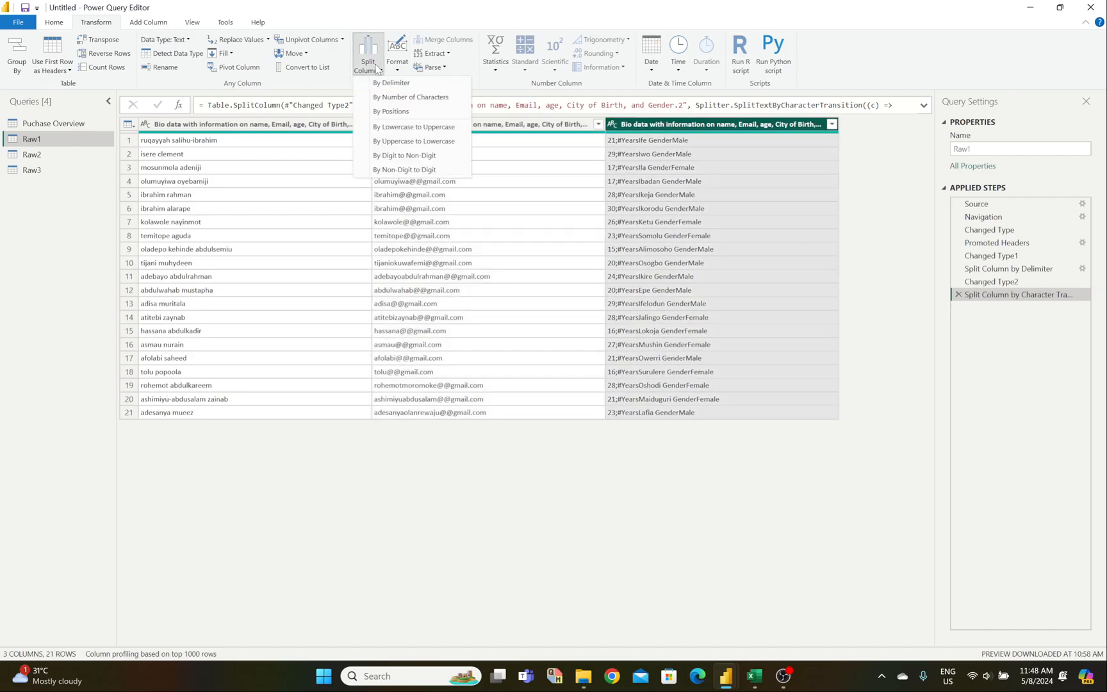
pyautogui.click(390, 83)
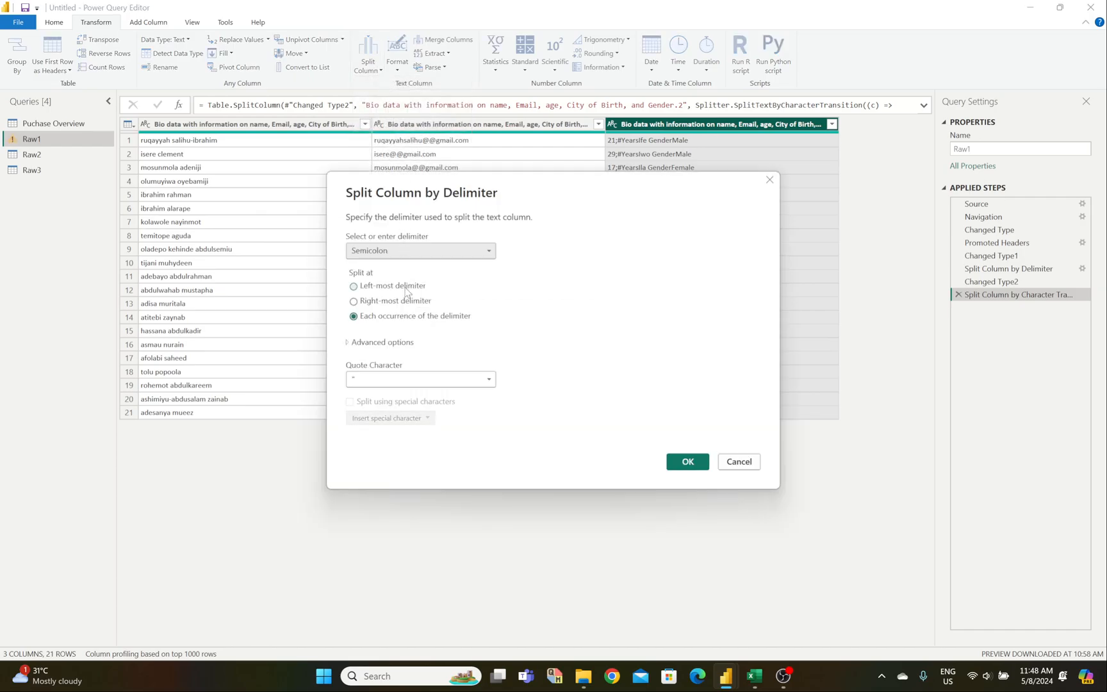
pyautogui.click(354, 286)
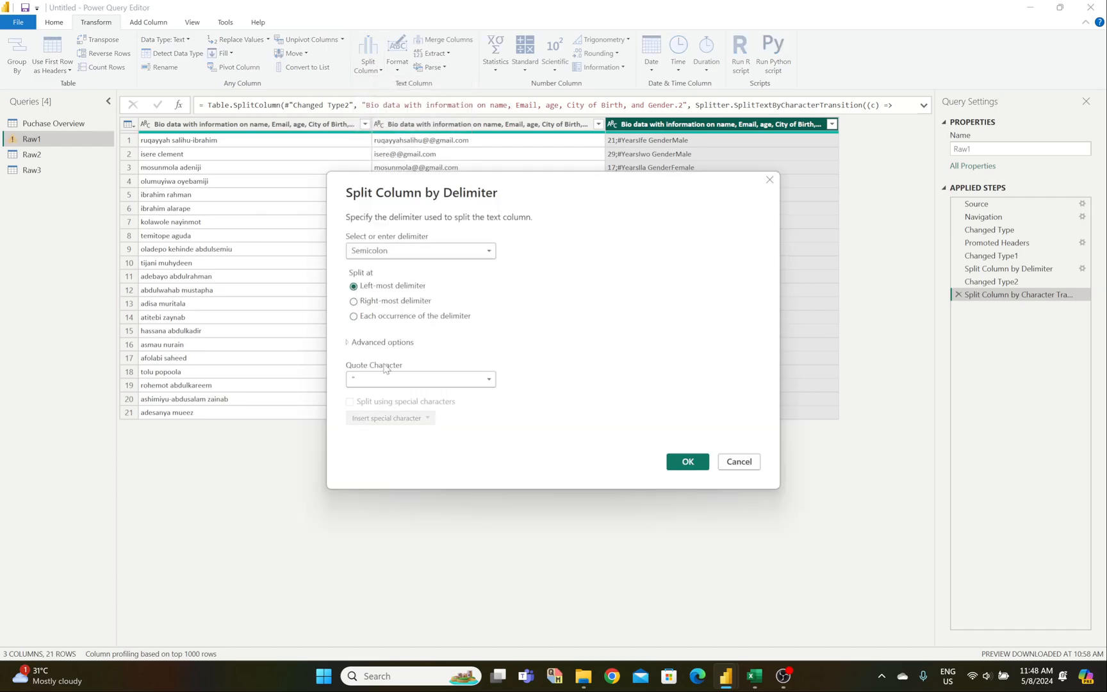
pyautogui.click(389, 382)
pyautogui.click(359, 395)
pyautogui.click(688, 461)
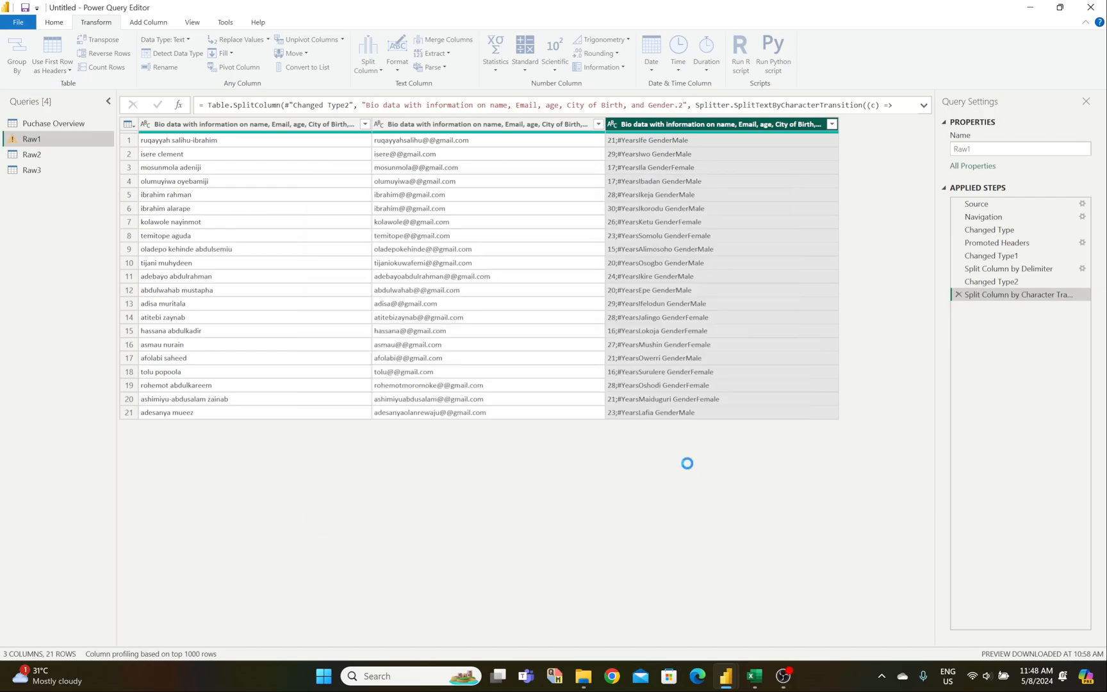
pyautogui.moveTo(582, 642); pyautogui.dragTo(732, 653)
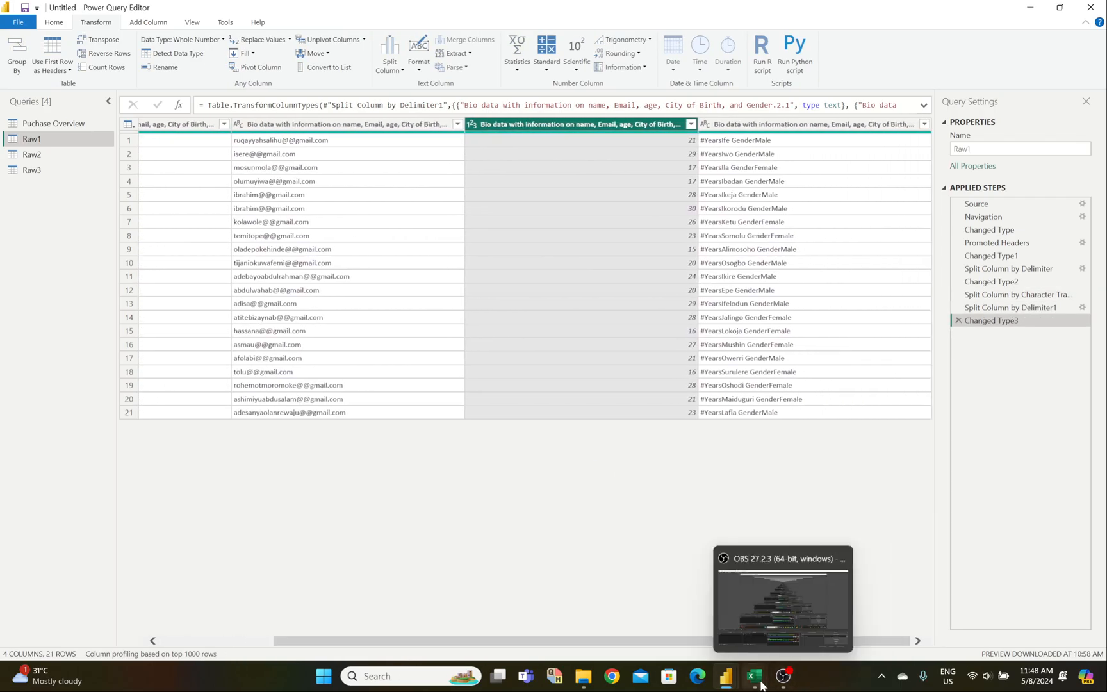
pyautogui.click(825, 606)
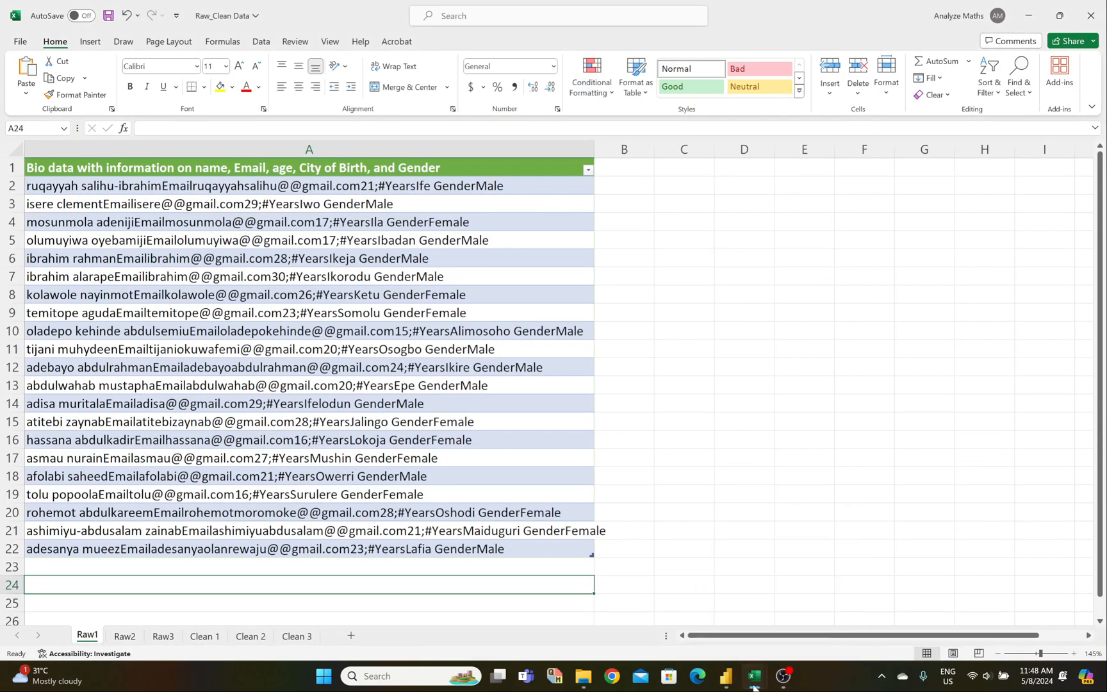
pyautogui.moveTo(755, 676)
pyautogui.click(711, 620)
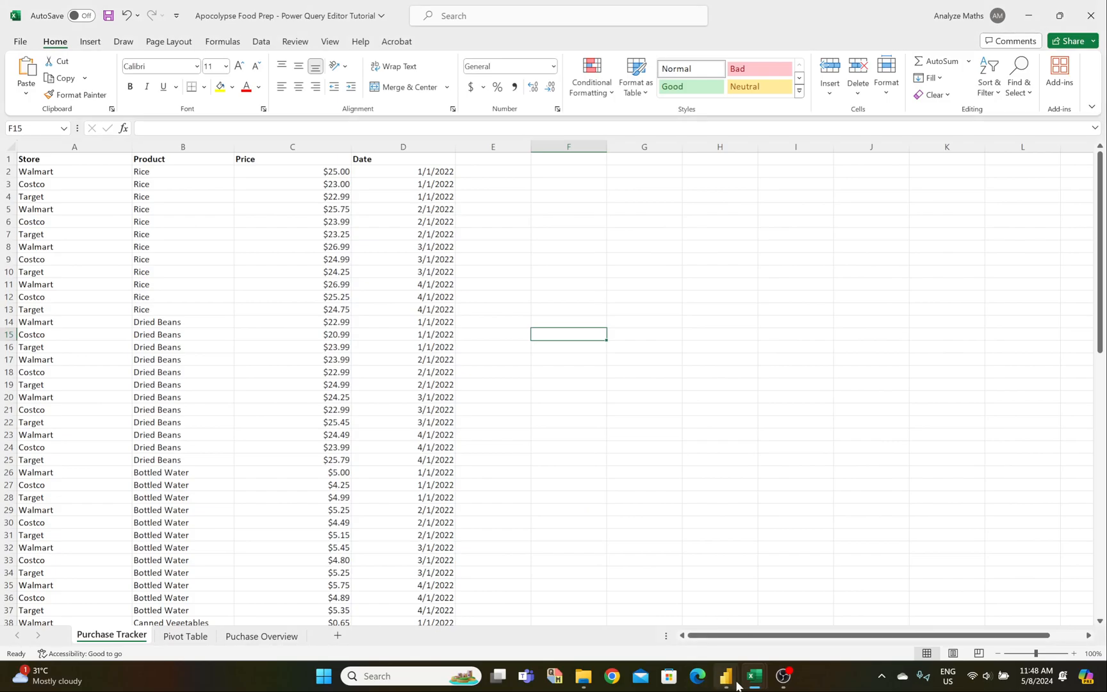
pyautogui.click(796, 603)
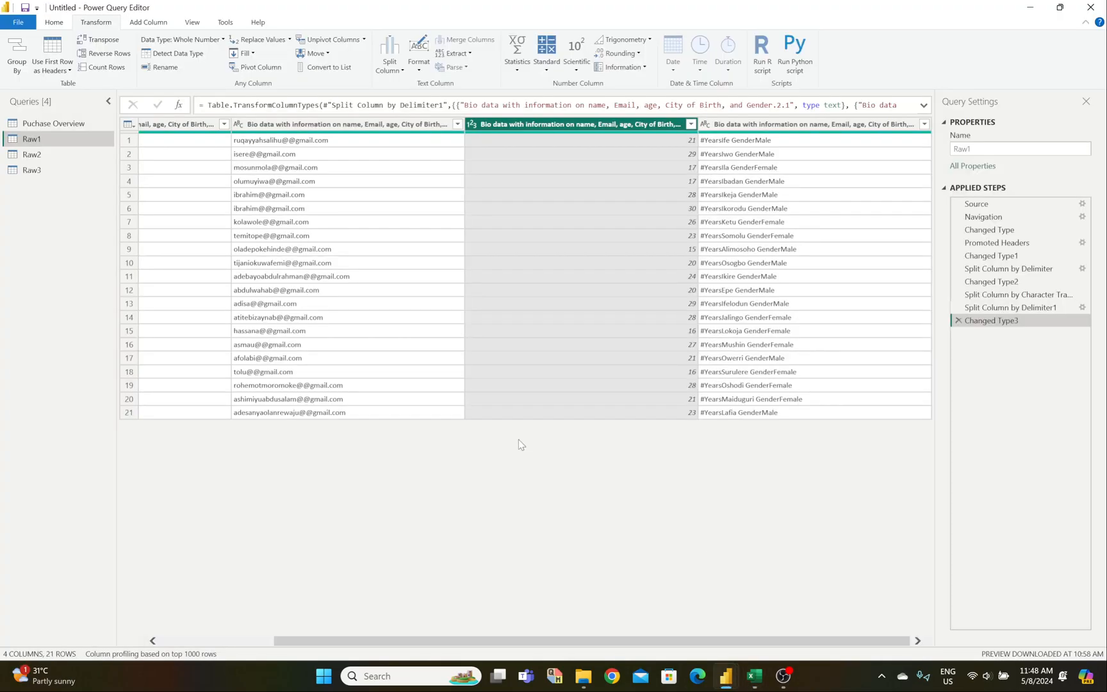
pyautogui.moveTo(491, 640); pyautogui.dragTo(919, 643)
pyautogui.click(769, 126)
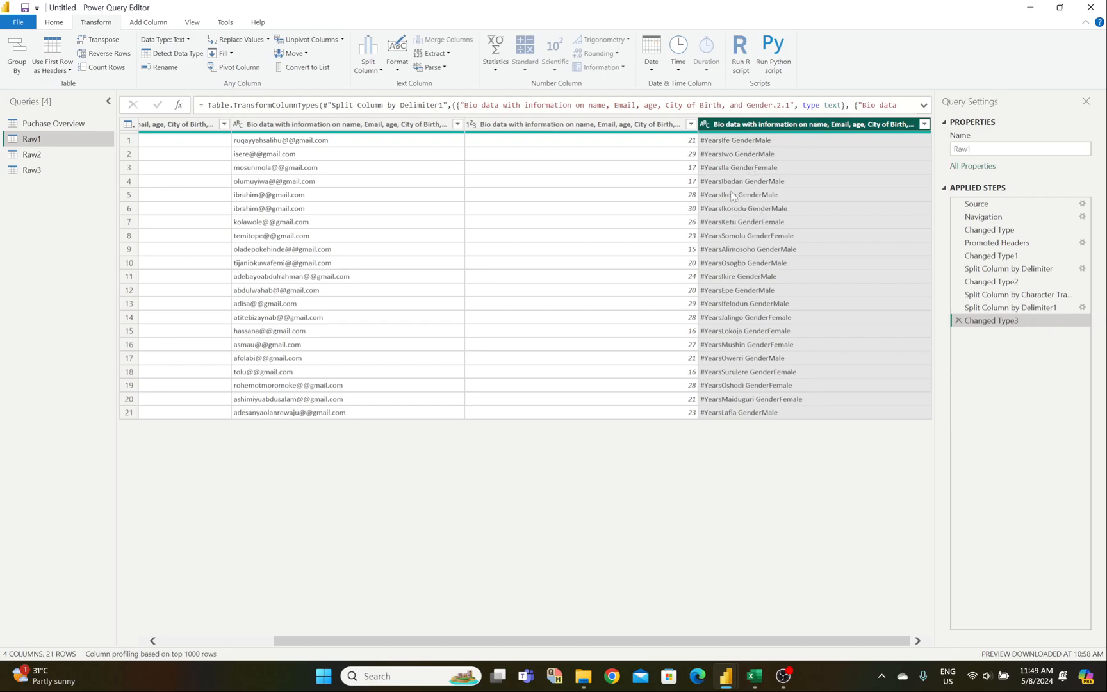
# Step: Split the #Years column at the left-most custom delimiter 'Gen', with no quote character, isolating Male/Female
pyautogui.click(368, 61)
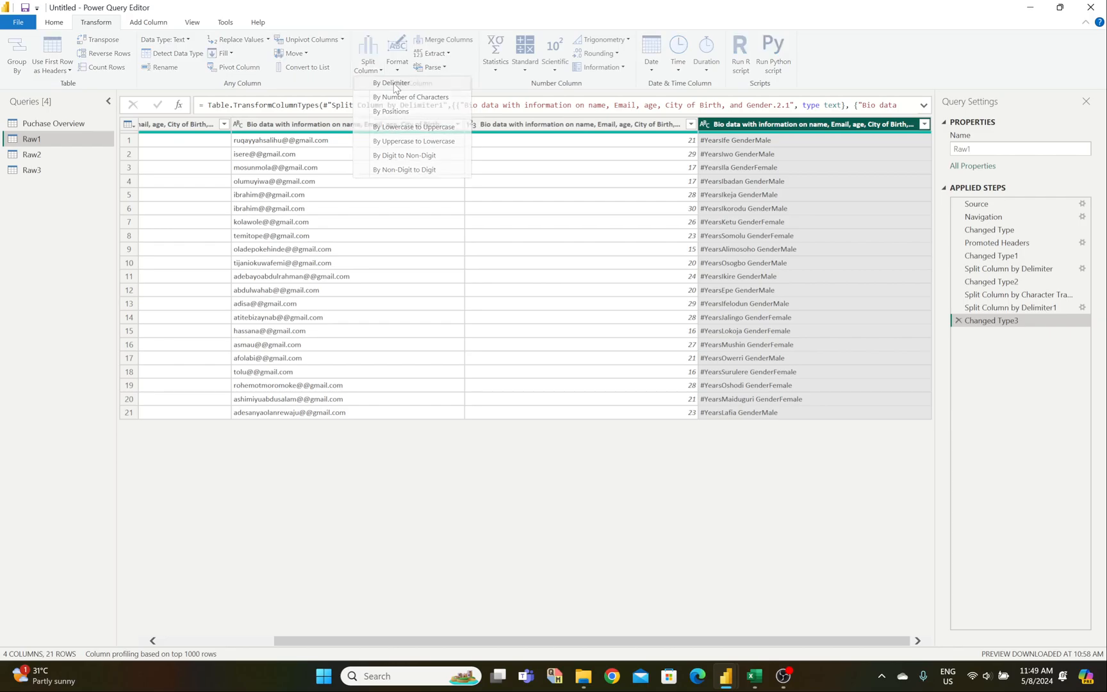
pyautogui.click(397, 85)
pyautogui.click(414, 258)
pyautogui.press('BackSpace')
pyautogui.write('Gender')
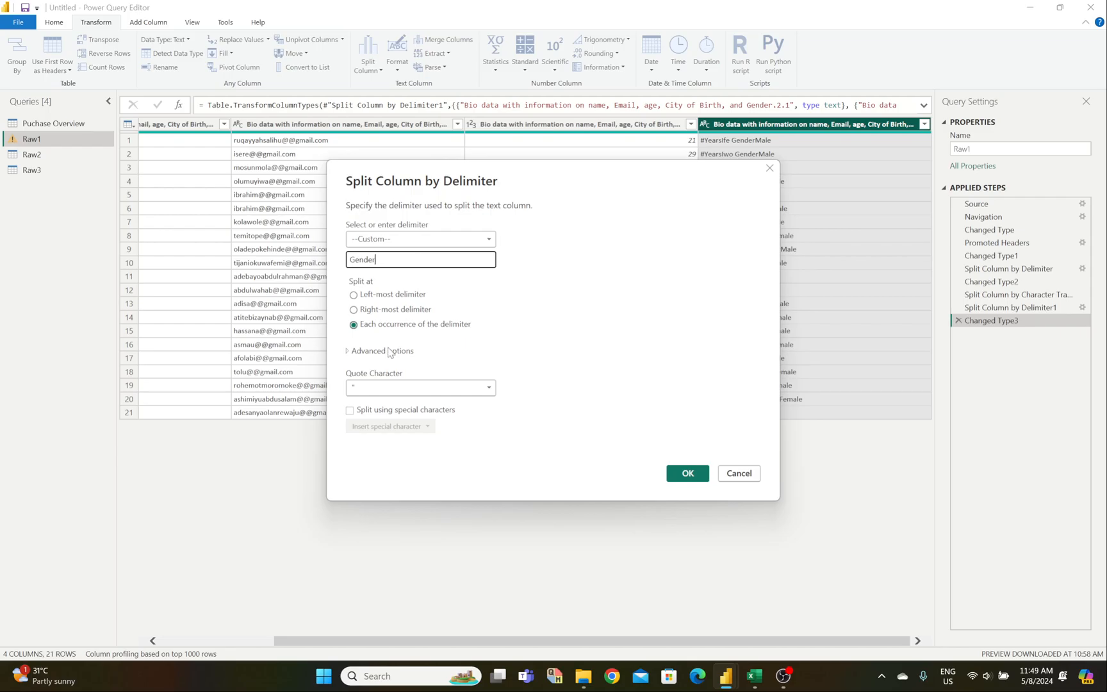
pyautogui.click(354, 295)
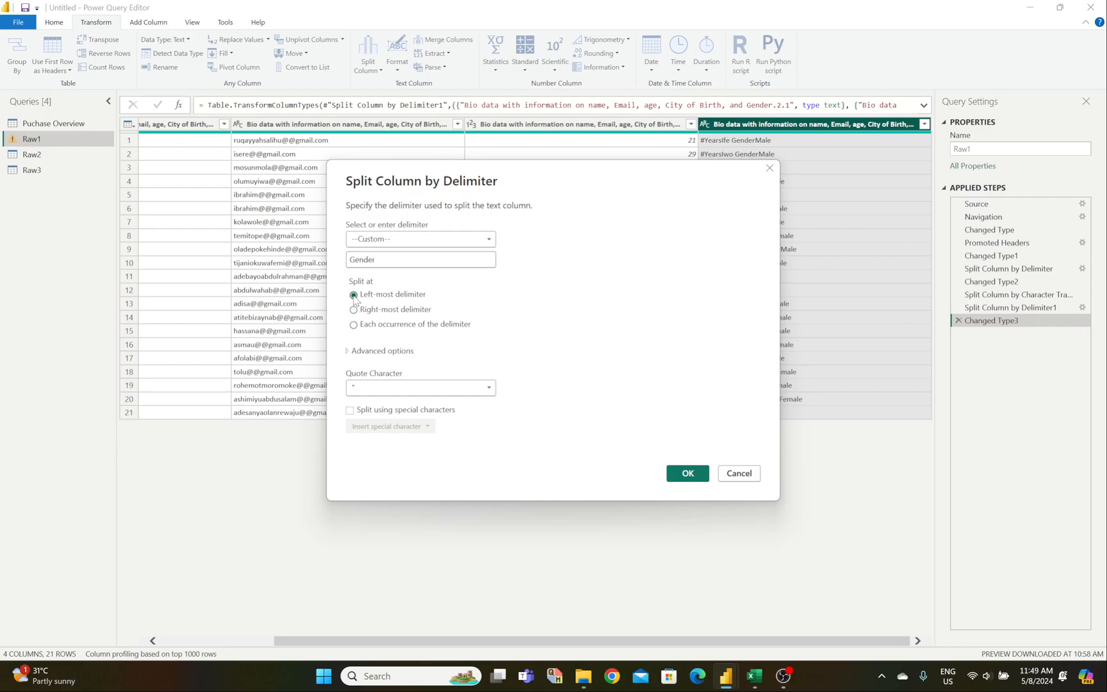
pyautogui.click(399, 389)
pyautogui.click(397, 402)
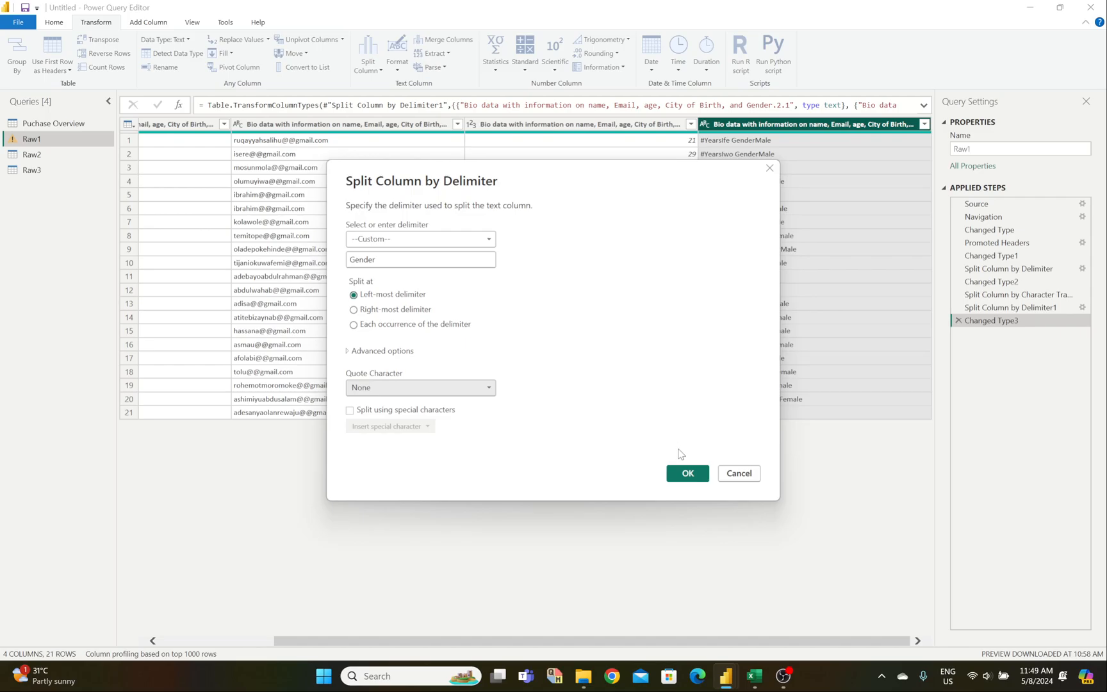
pyautogui.click(688, 474)
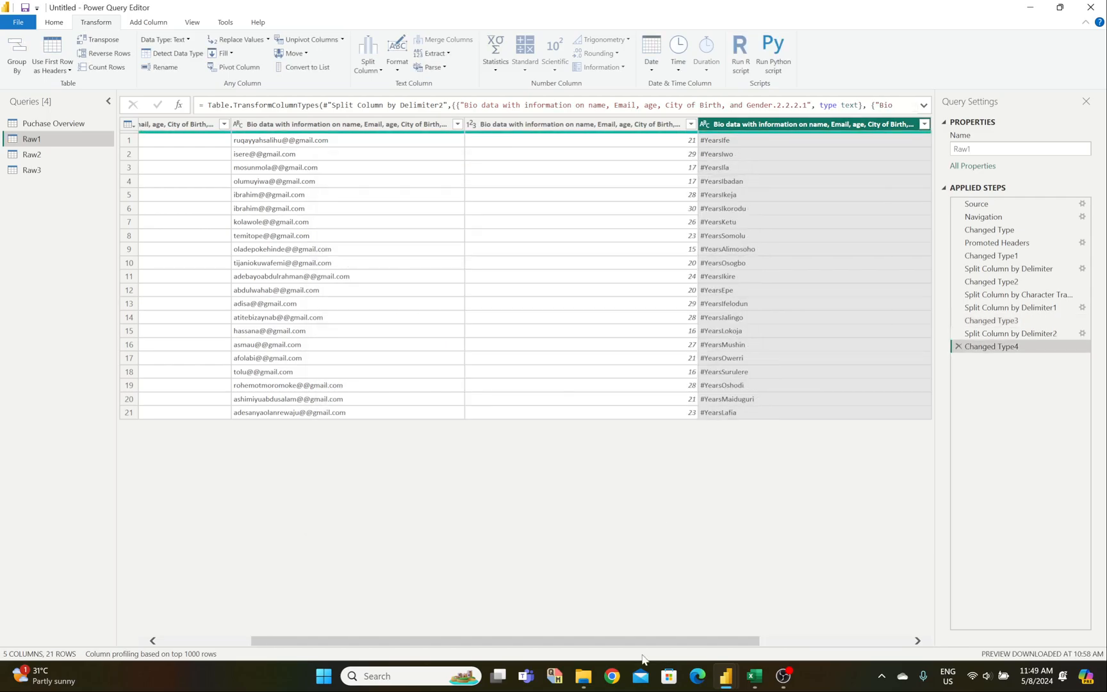
pyautogui.moveTo(644, 640); pyautogui.dragTo(791, 640)
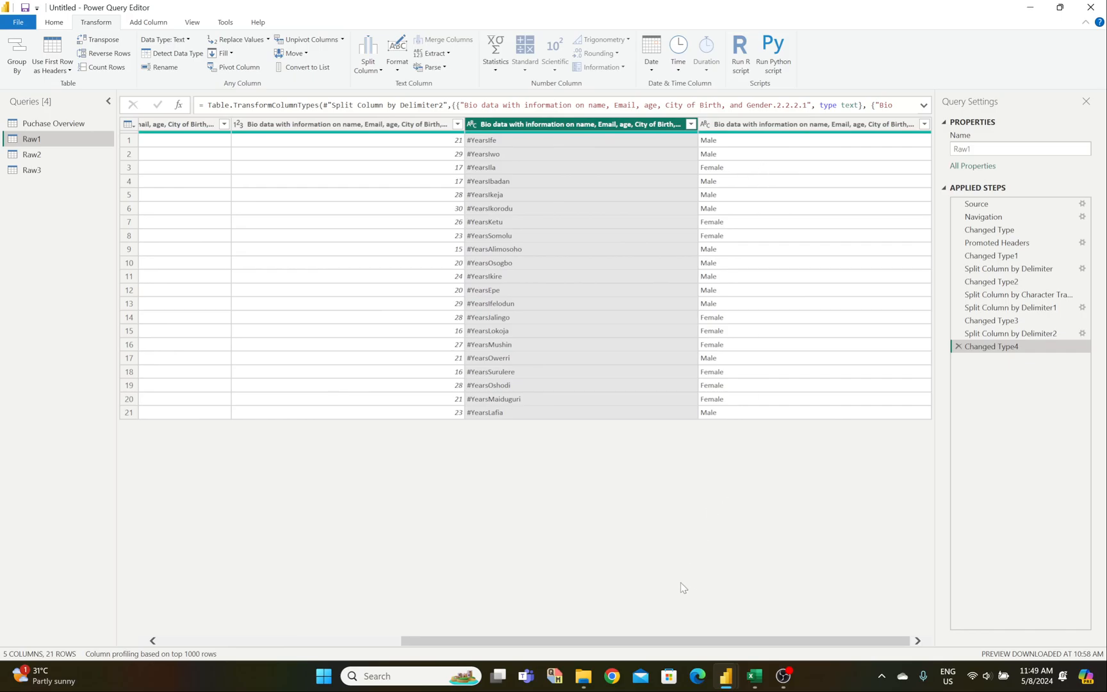
pyautogui.moveTo(684, 641); pyautogui.dragTo(390, 643)
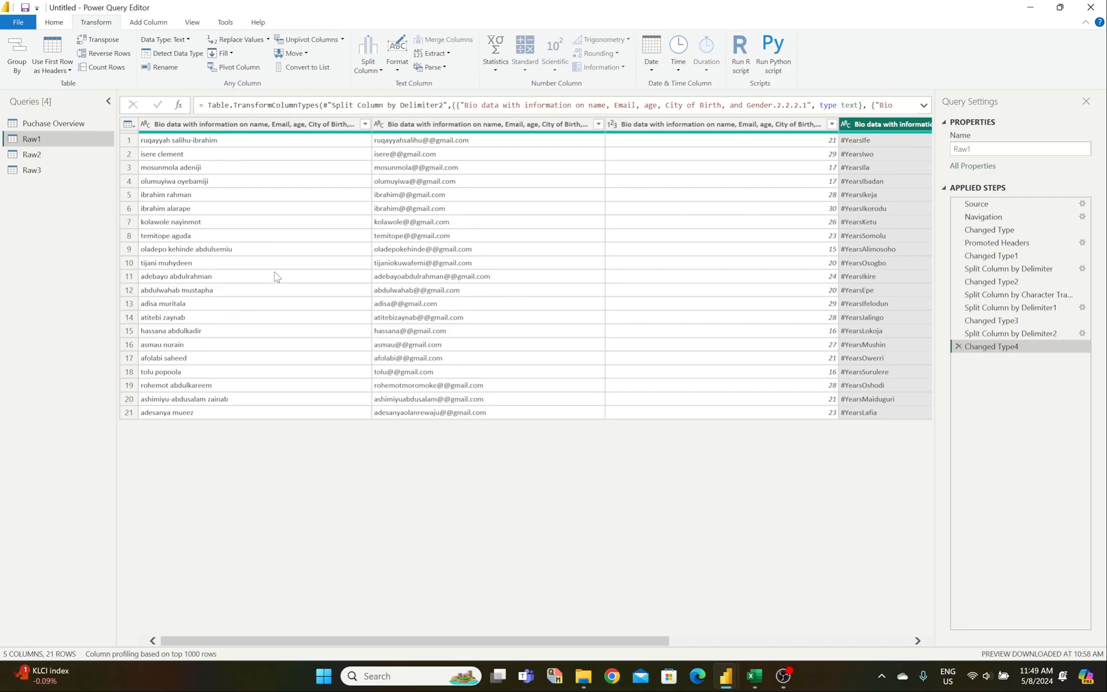
pyautogui.click(221, 125)
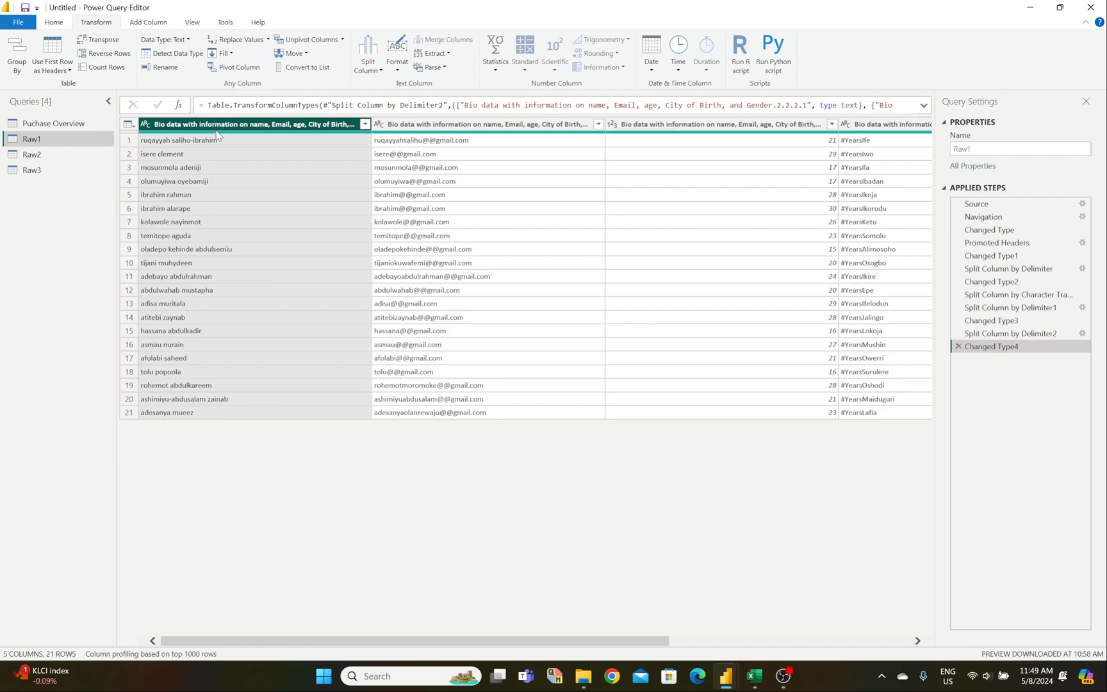
pyautogui.moveTo(218, 136)
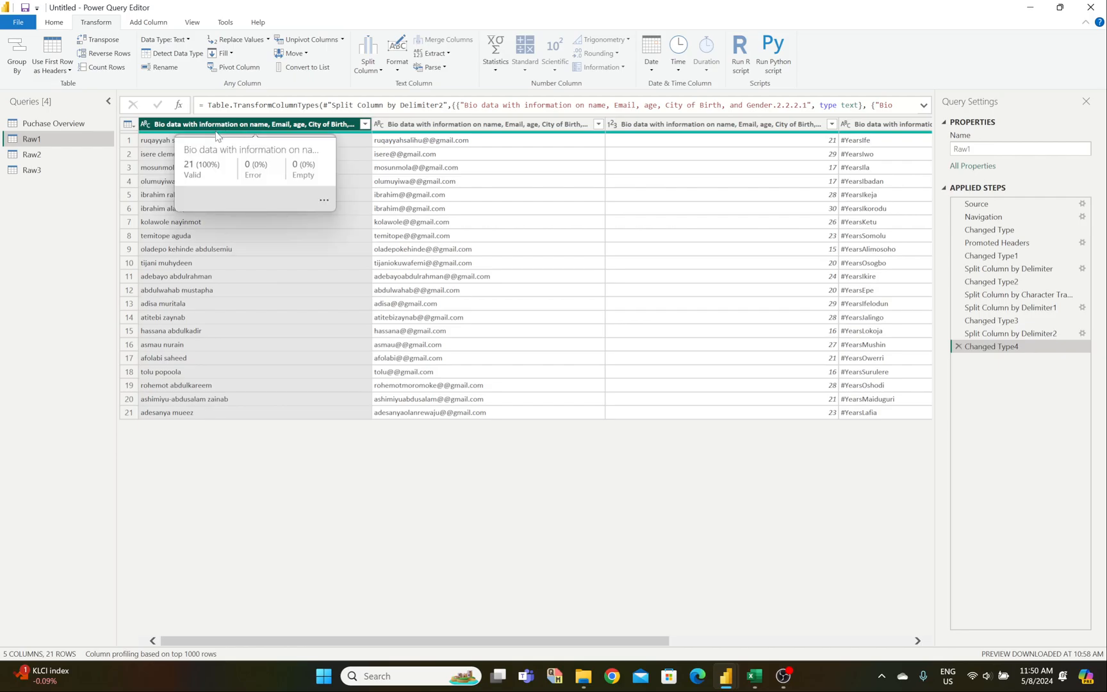
pyautogui.click(200, 23)
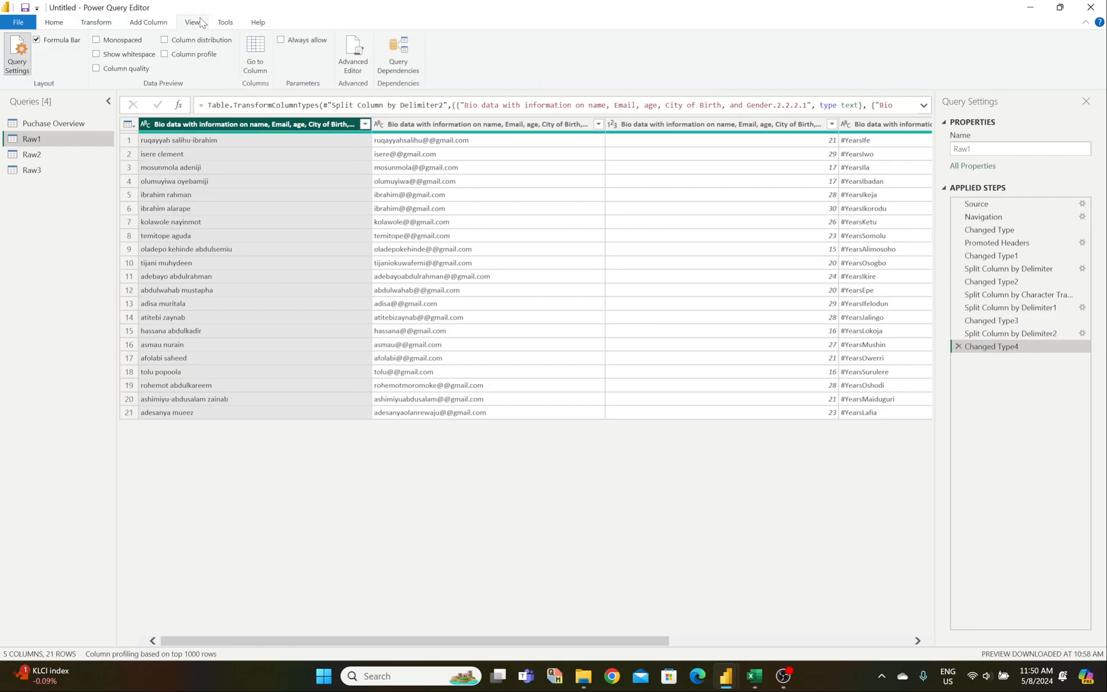
pyautogui.click(53, 23)
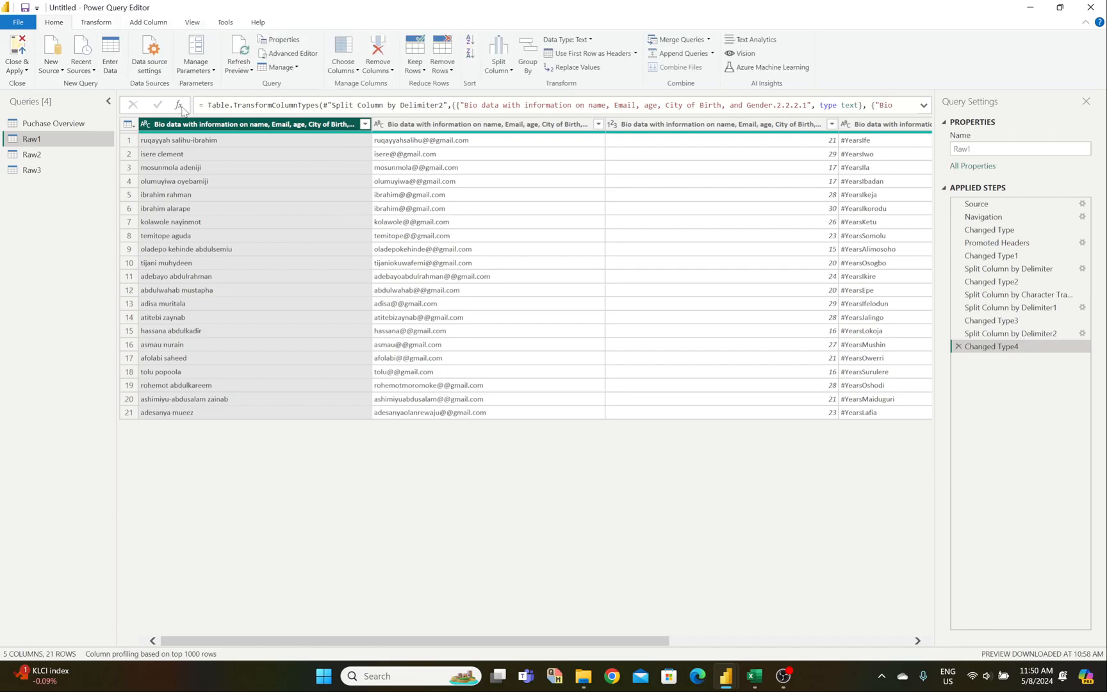
pyautogui.moveTo(756, 673)
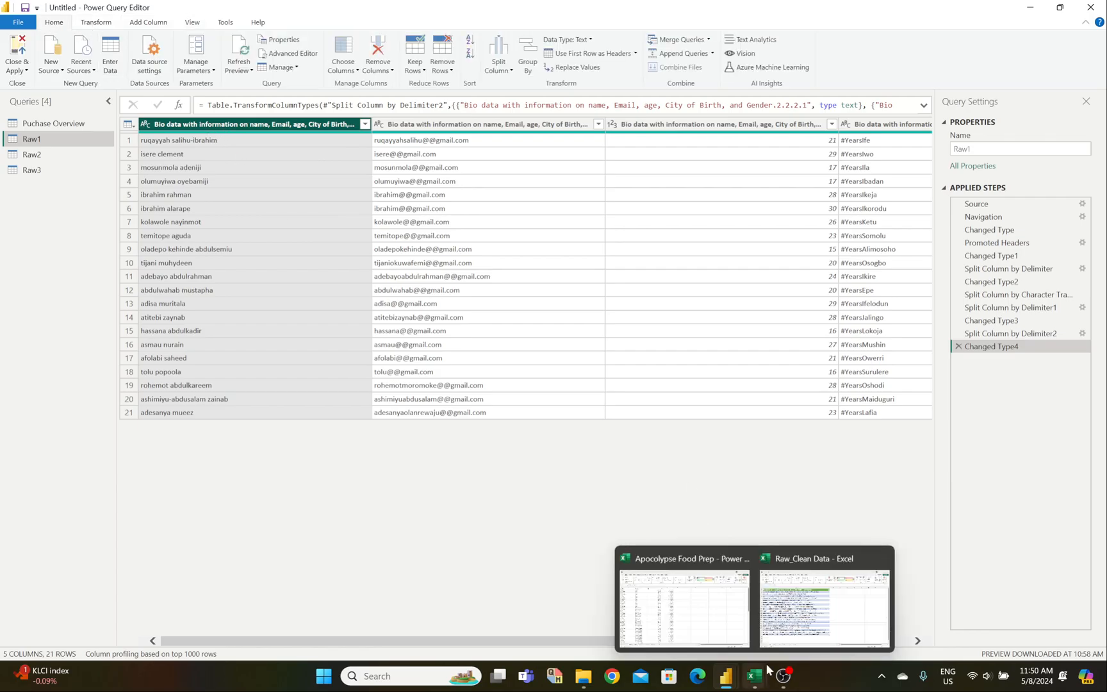
pyautogui.click(833, 606)
pyautogui.click(205, 635)
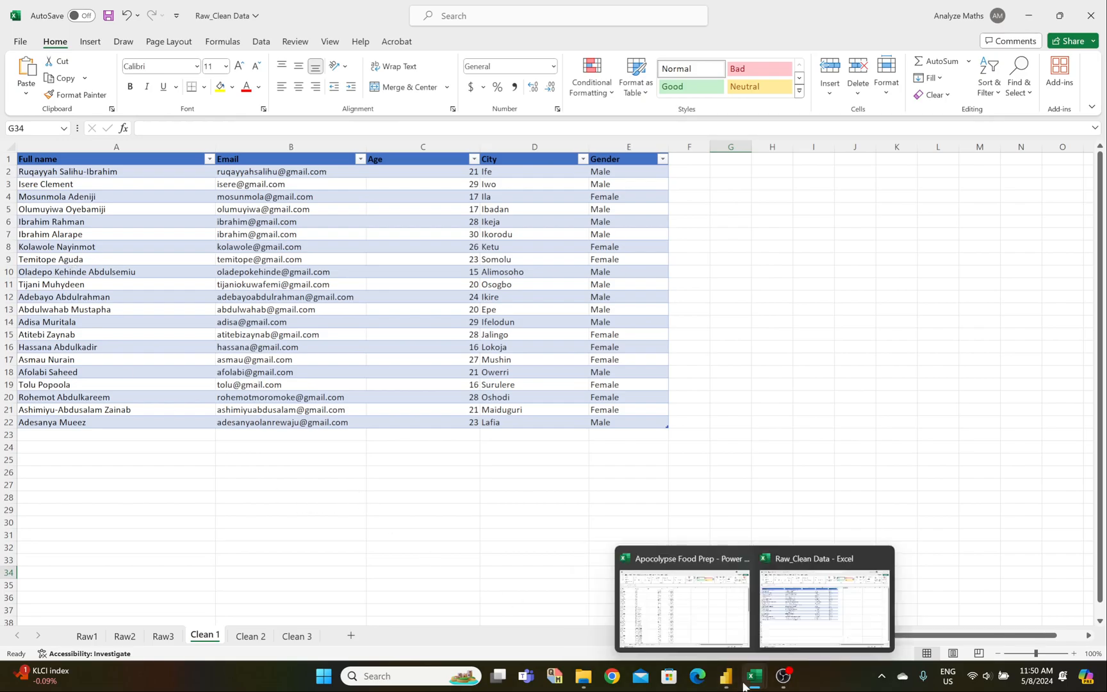
pyautogui.moveTo(726, 676)
pyautogui.click(753, 647)
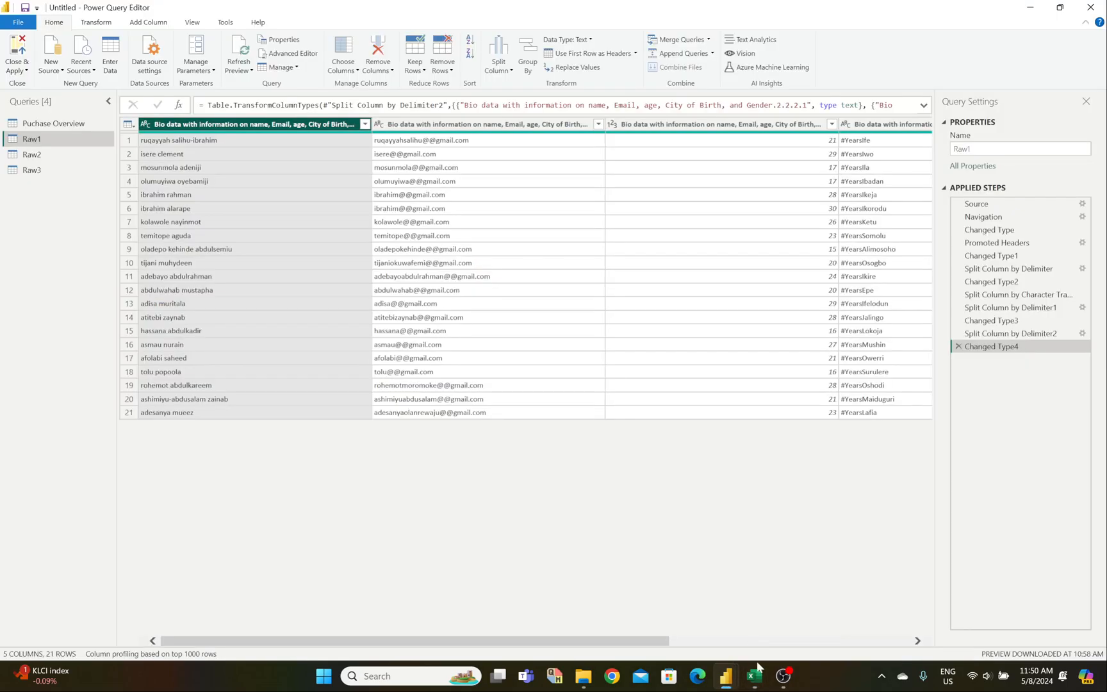
pyautogui.click(226, 143)
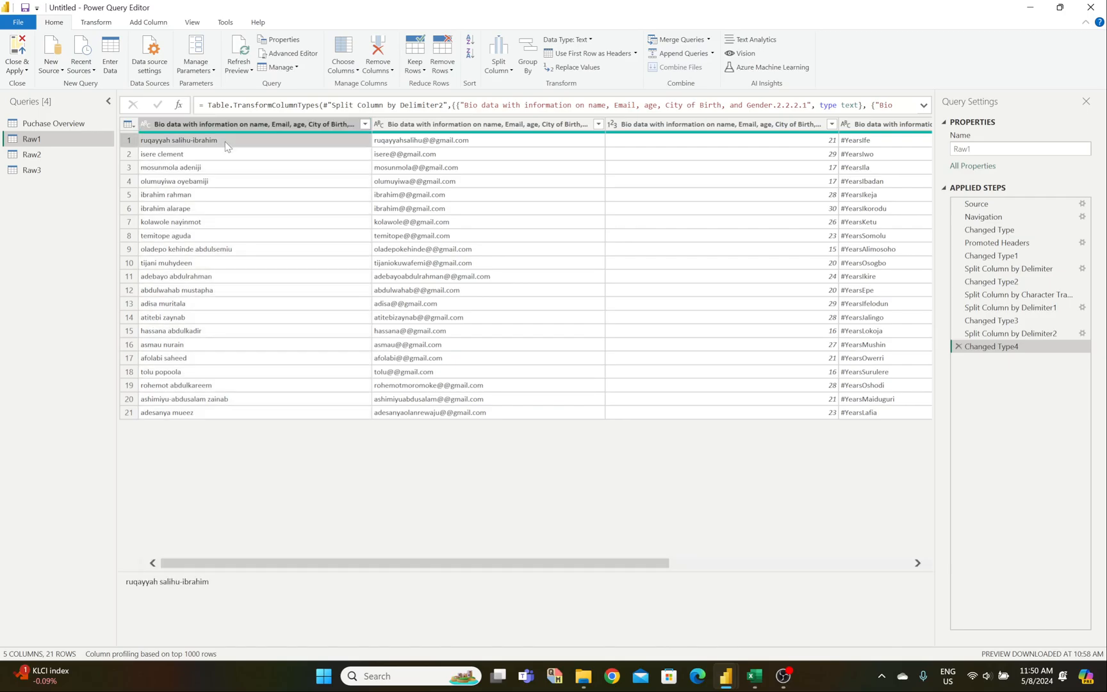
pyautogui.click(195, 124)
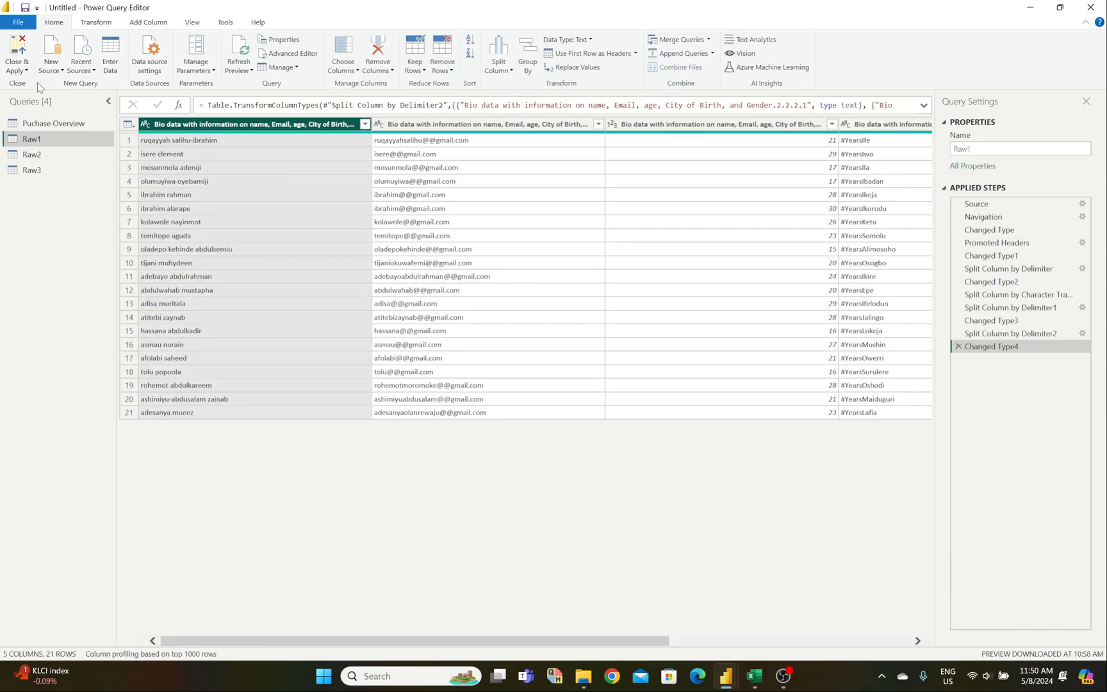
pyautogui.click(100, 25)
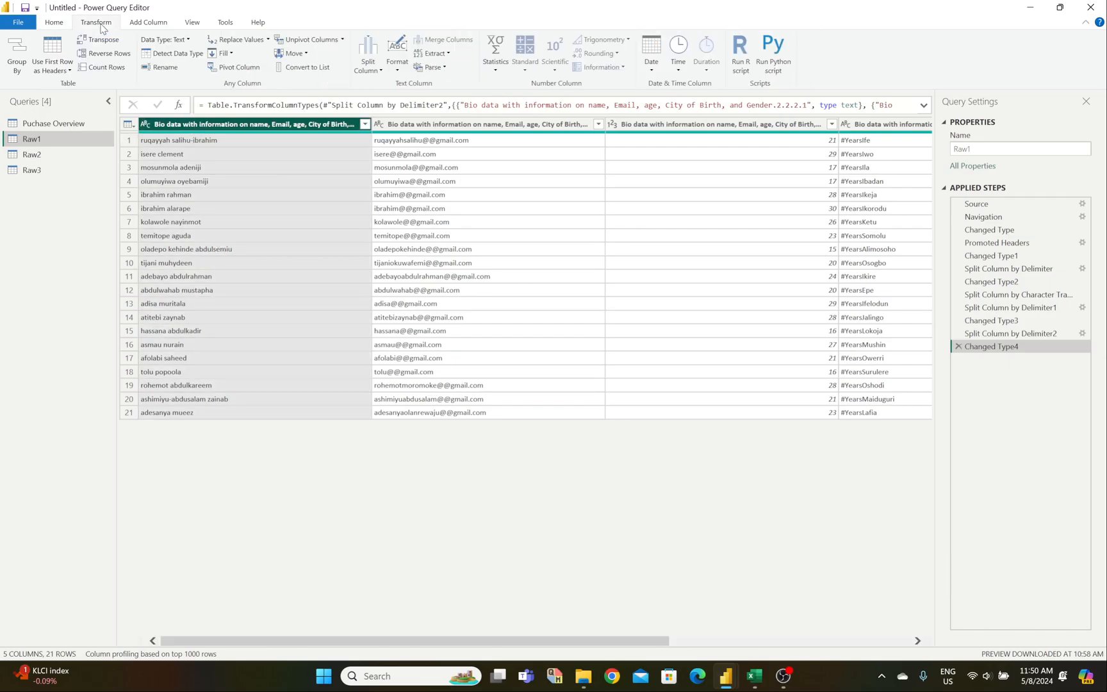
# Step: Build a Column From Examples by typing the first person's name in proper case, creating Capitalize Each Word
pyautogui.click(161, 22)
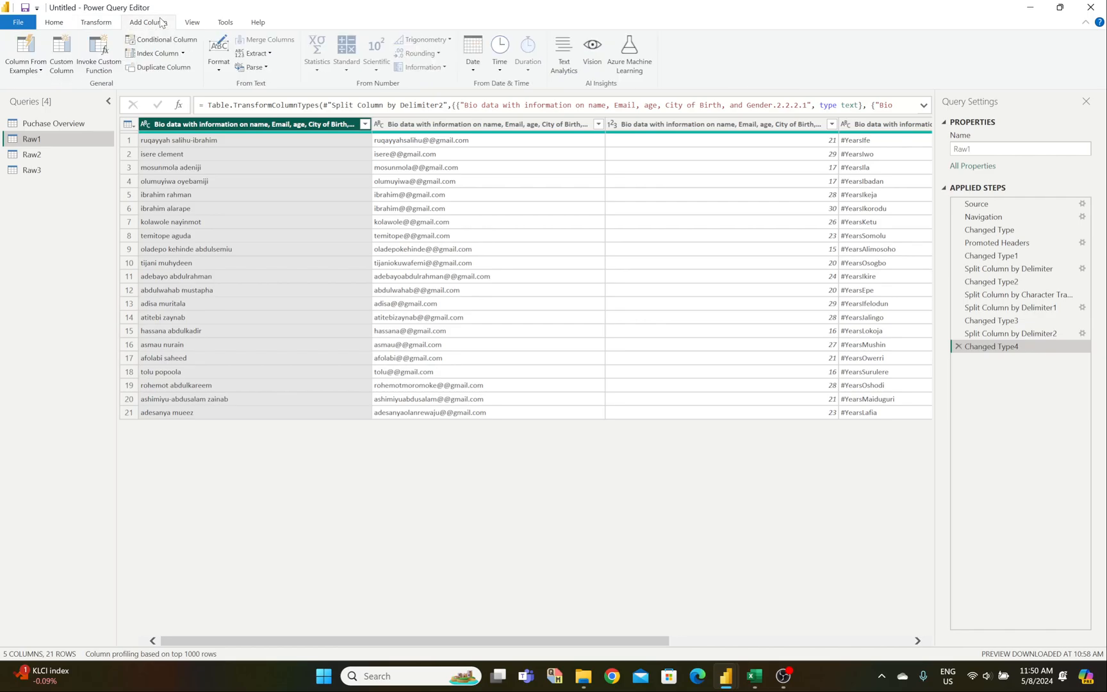
pyautogui.click(40, 49)
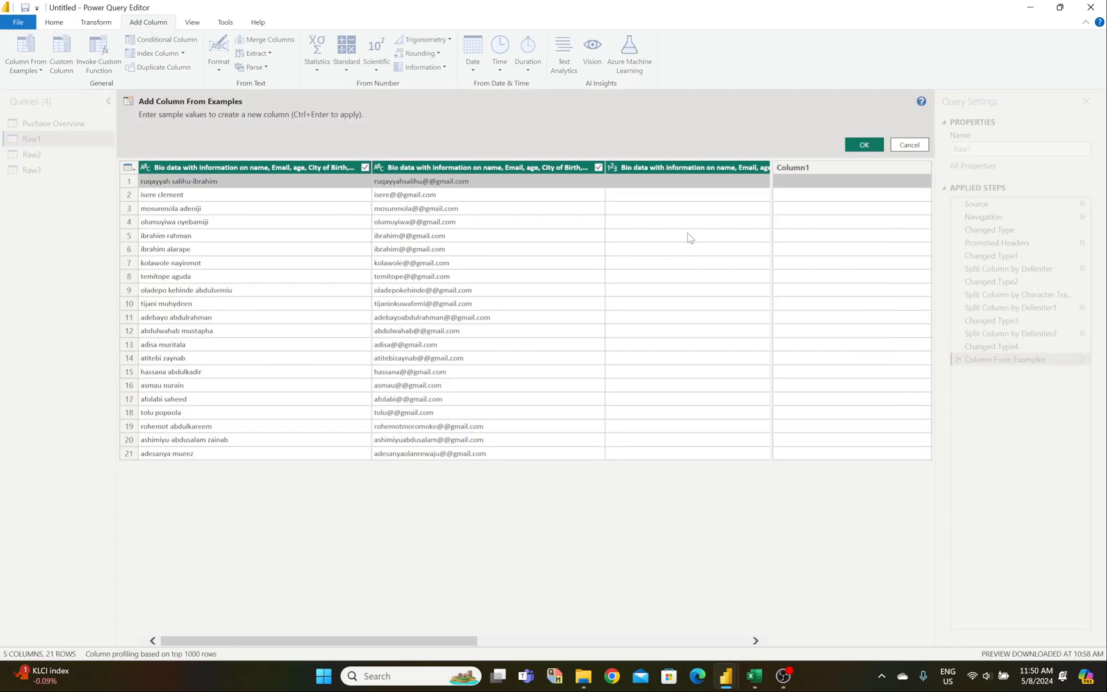
pyautogui.click(787, 182)
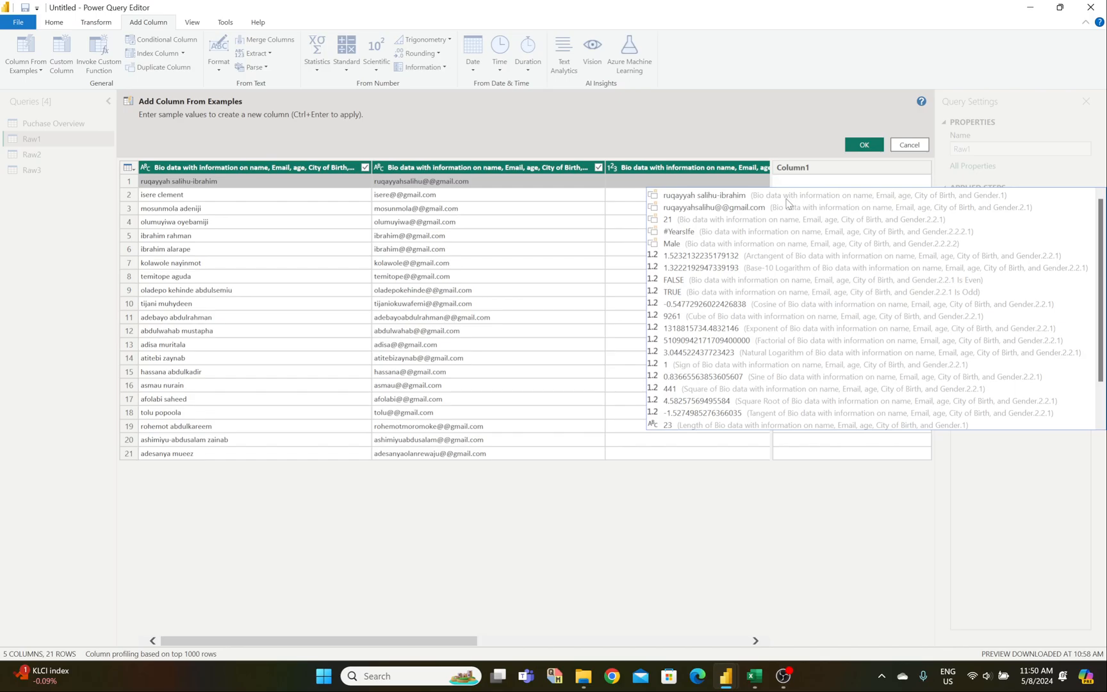
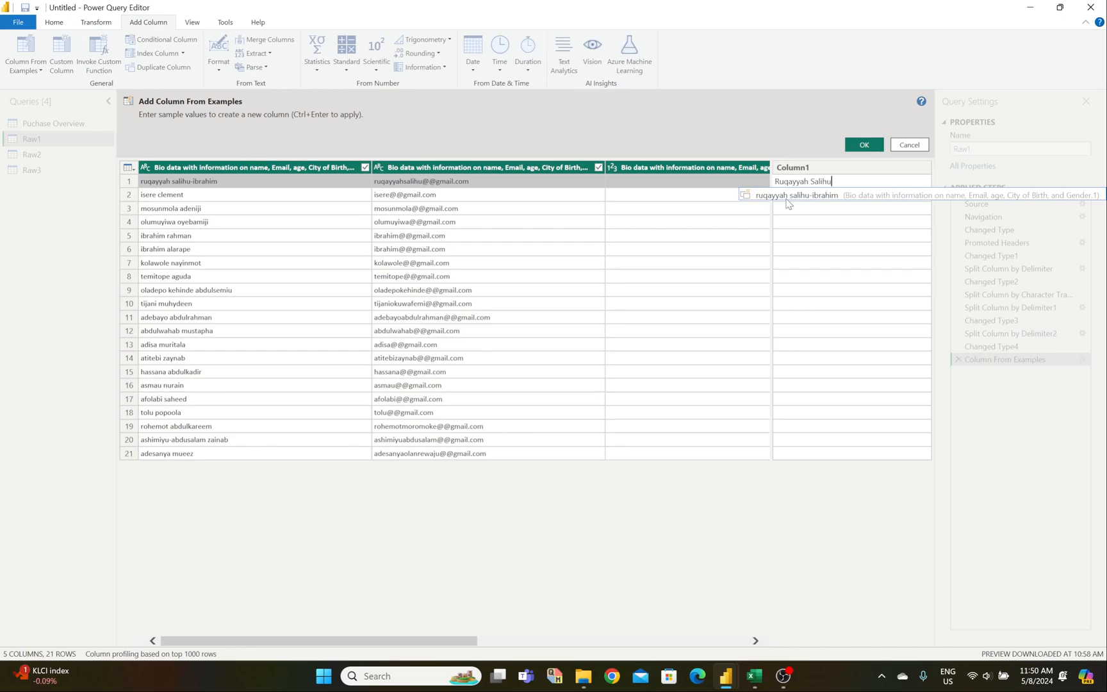
pyautogui.press('Return')
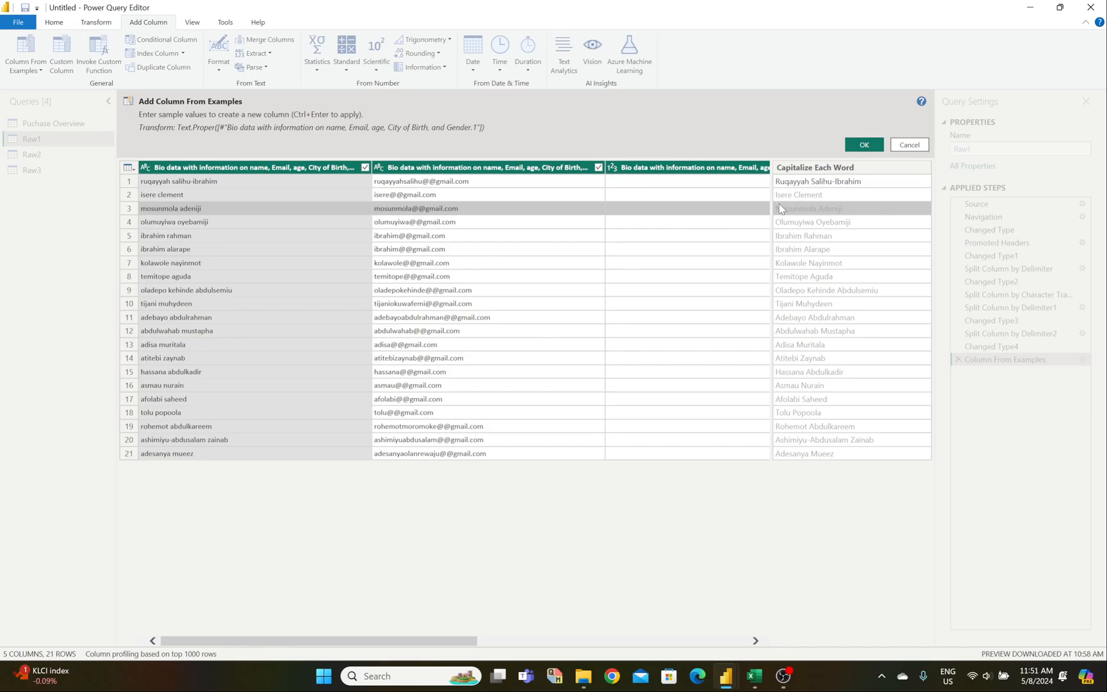
pyautogui.click(863, 145)
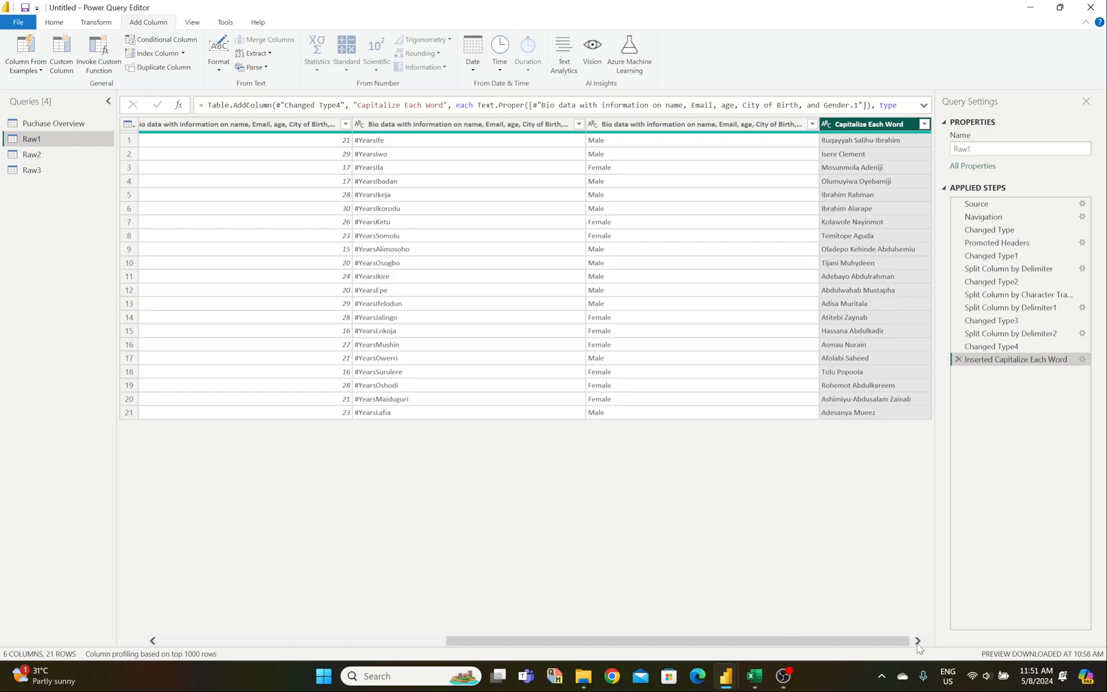
# Step: Remove the lowercase name column and drag Capitalize Each Word to the far left of Raw1
pyautogui.moveTo(879, 641); pyautogui.dragTo(612, 654)
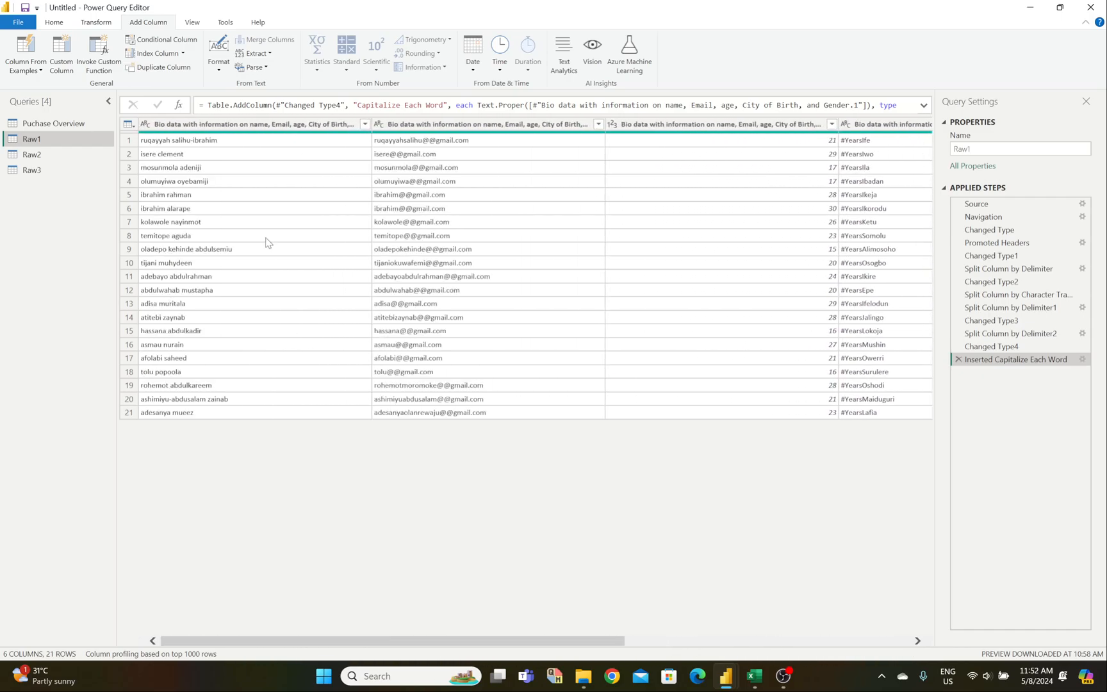
pyautogui.click(264, 124)
pyautogui.rightClick(264, 124)
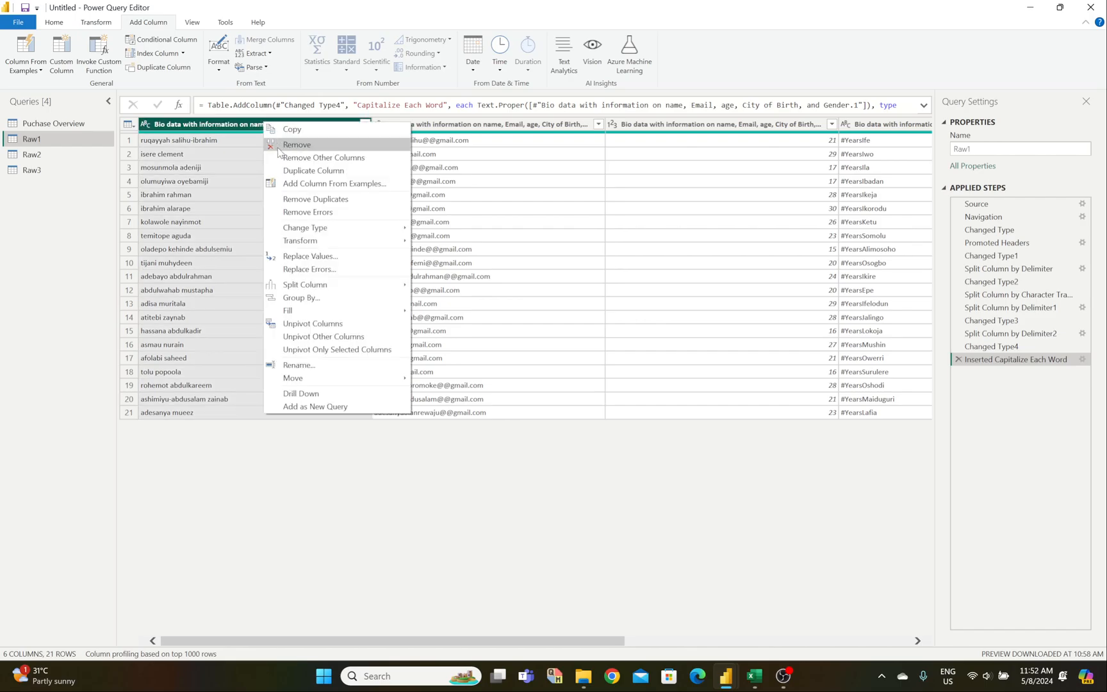
pyautogui.click(280, 145)
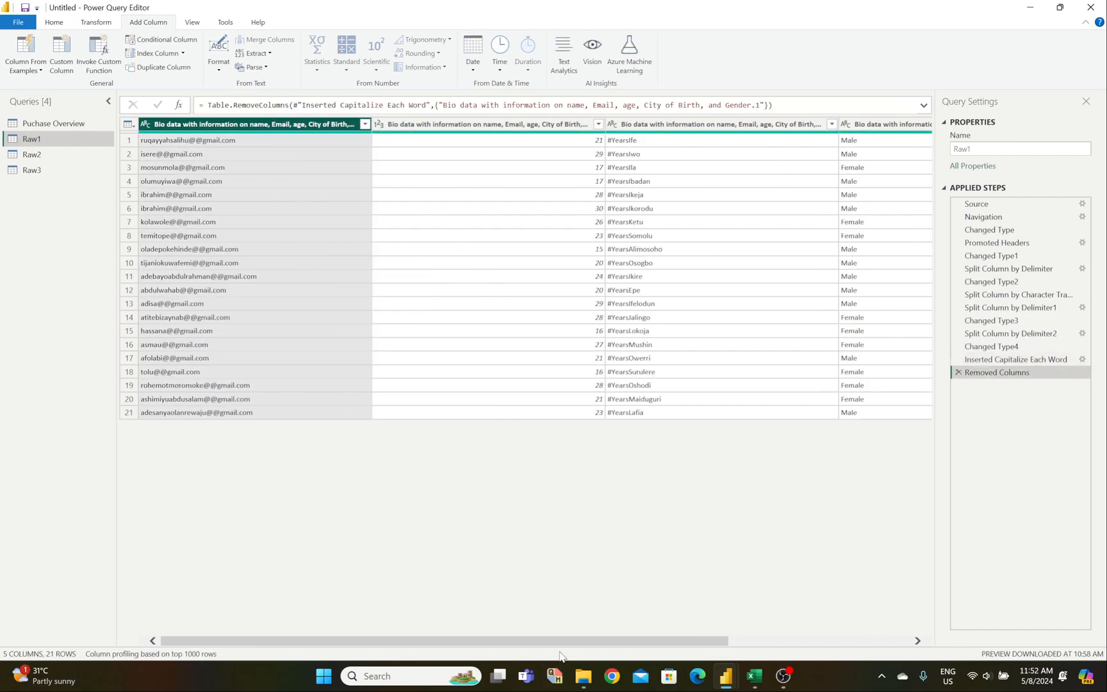
pyautogui.moveTo(564, 640); pyautogui.dragTo(862, 642)
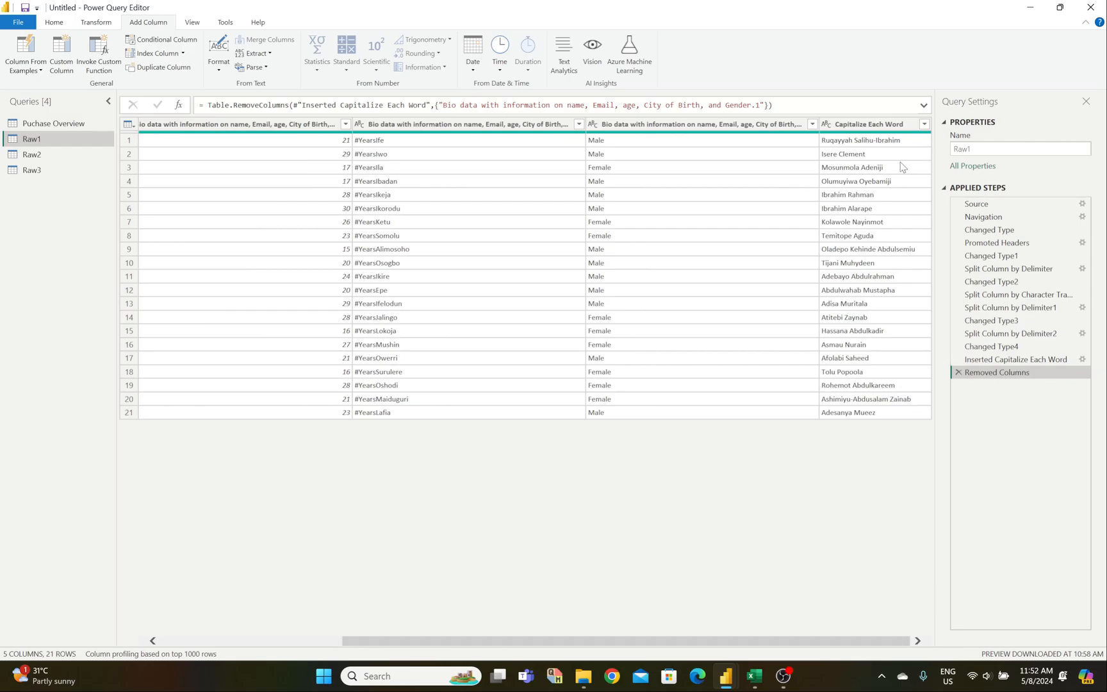
pyautogui.moveTo(867, 129); pyautogui.dragTo(85, 153)
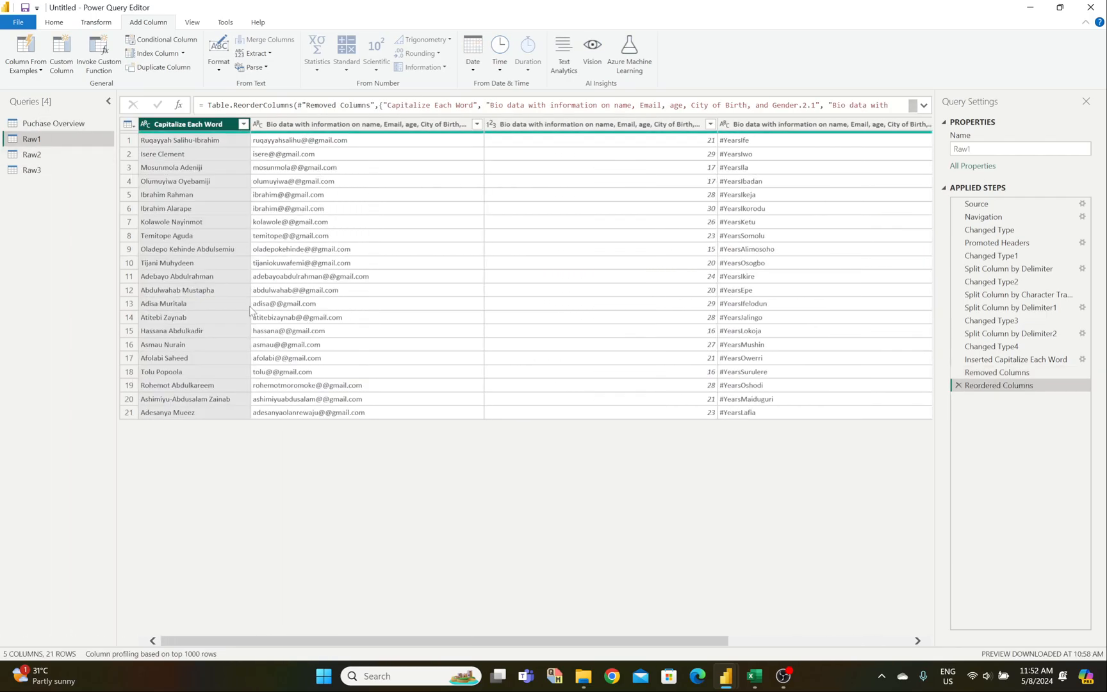
pyautogui.rightClick(192, 127)
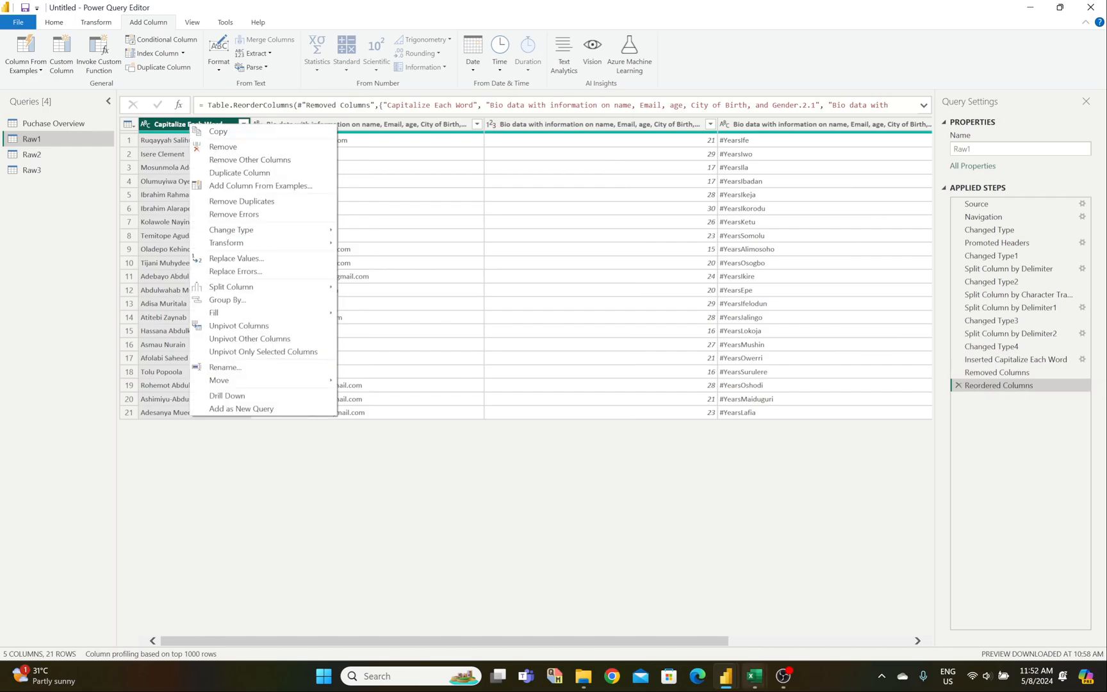
# Step: Rename Capitalize Each Word to 'Full name' and set its data type to Text
pyautogui.click(754, 676)
pyautogui.click(782, 638)
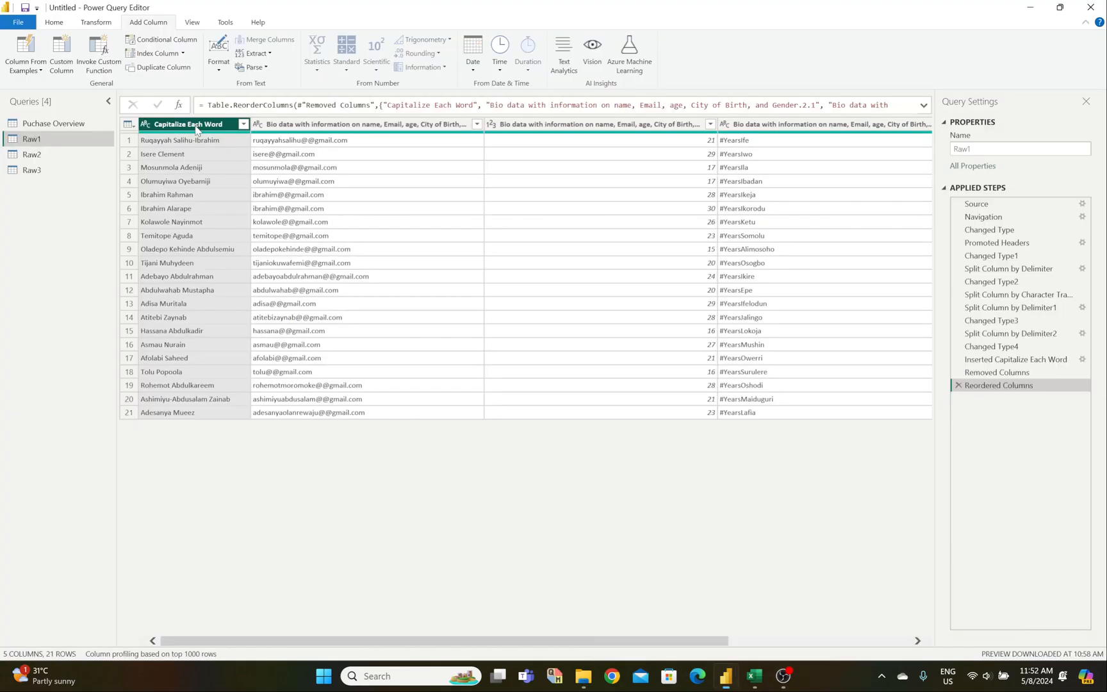
pyautogui.doubleClick(196, 124)
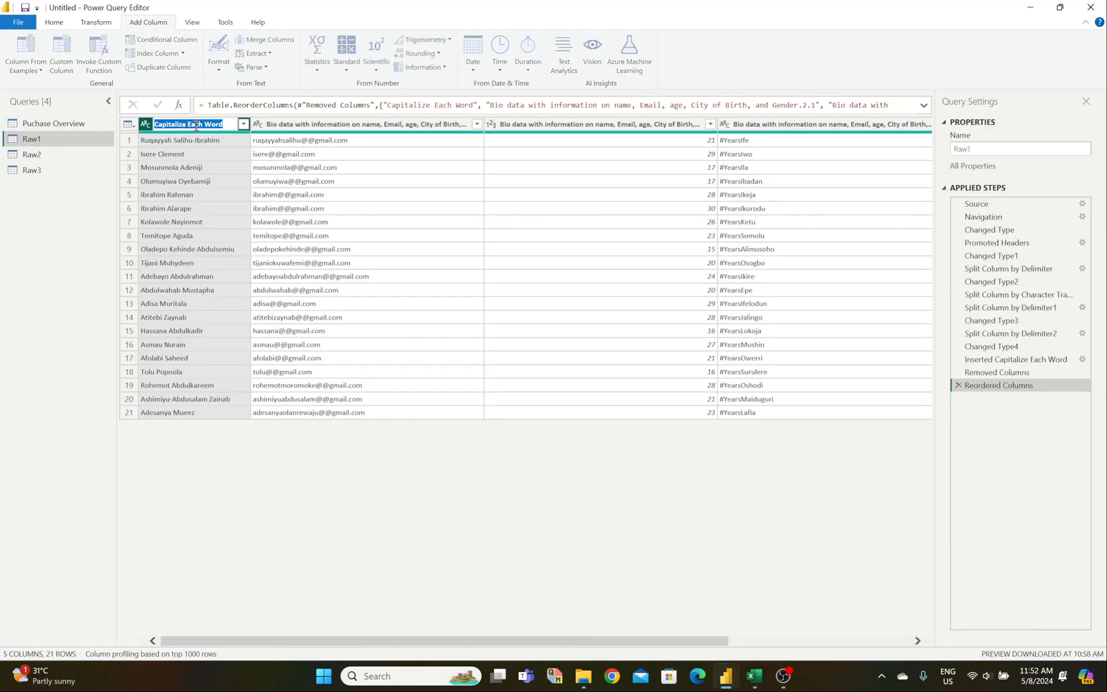
pyautogui.write('Full name')
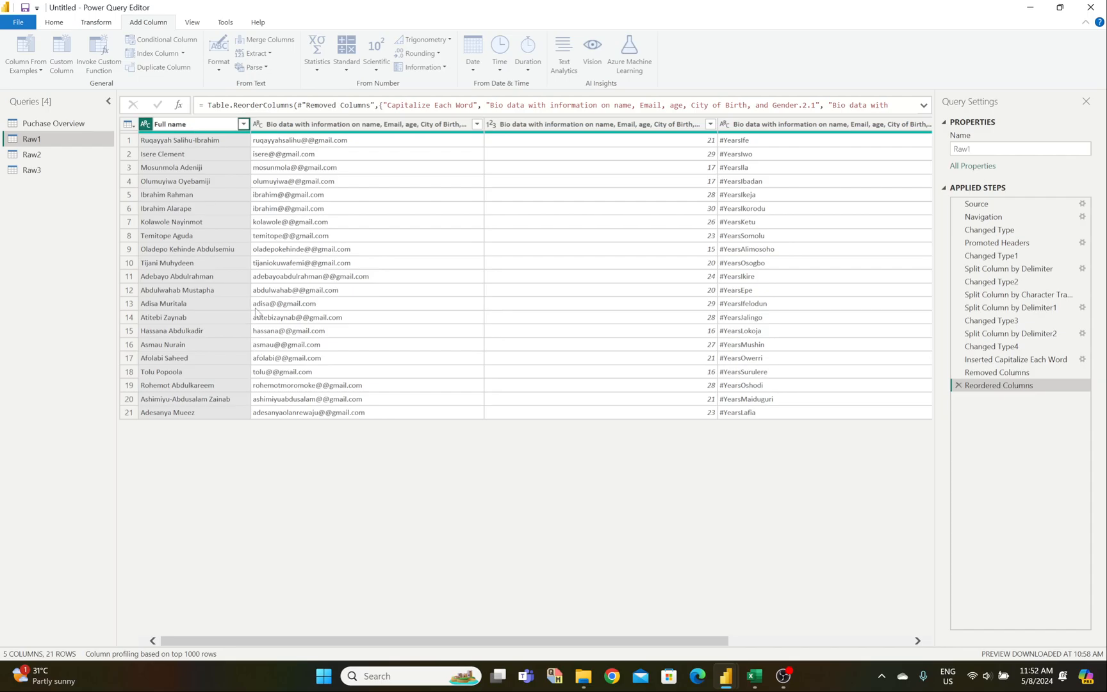
pyautogui.press('Return')
pyautogui.click(146, 125)
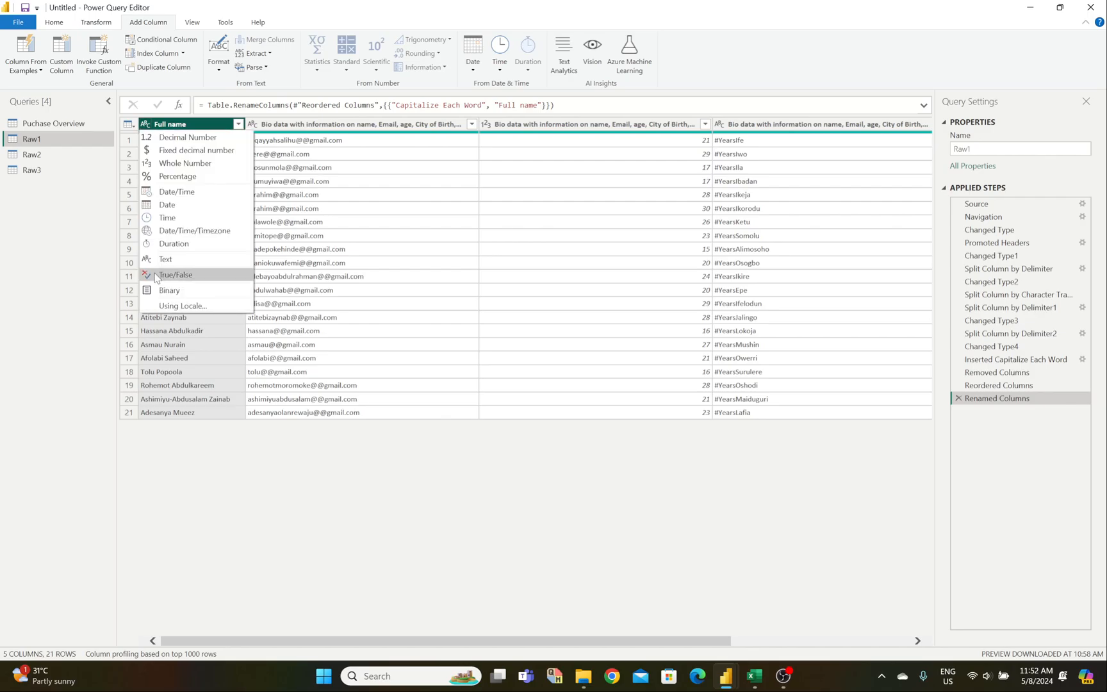
pyautogui.click(164, 258)
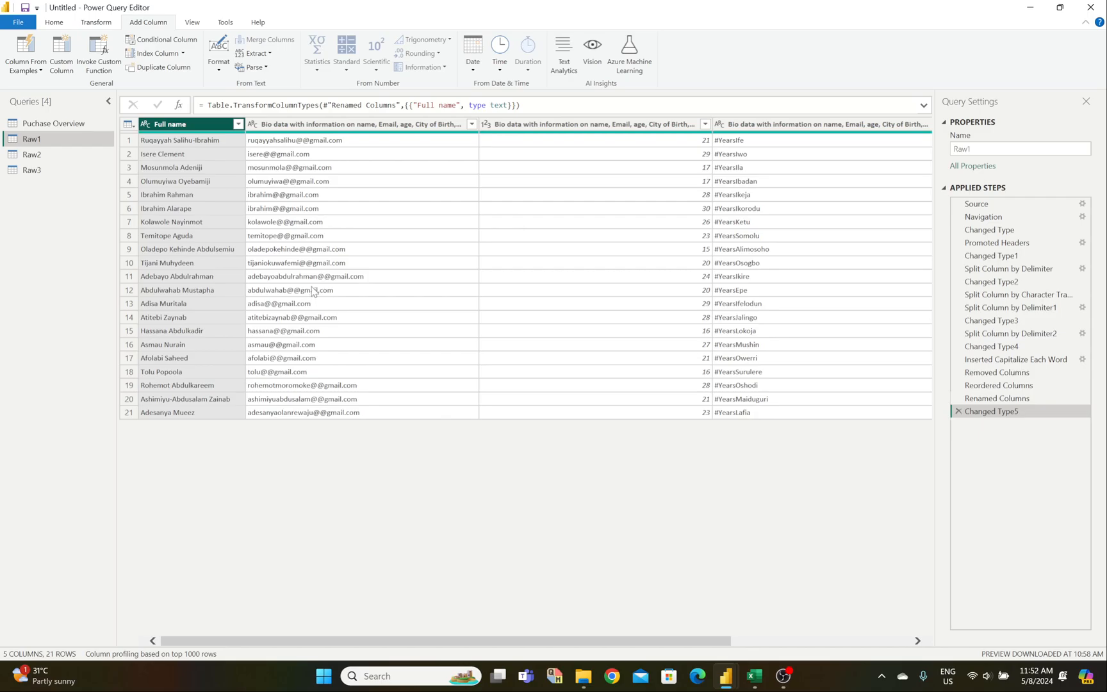
# Step: Rename the email address column to 'Email'
pyautogui.doubleClick(360, 124)
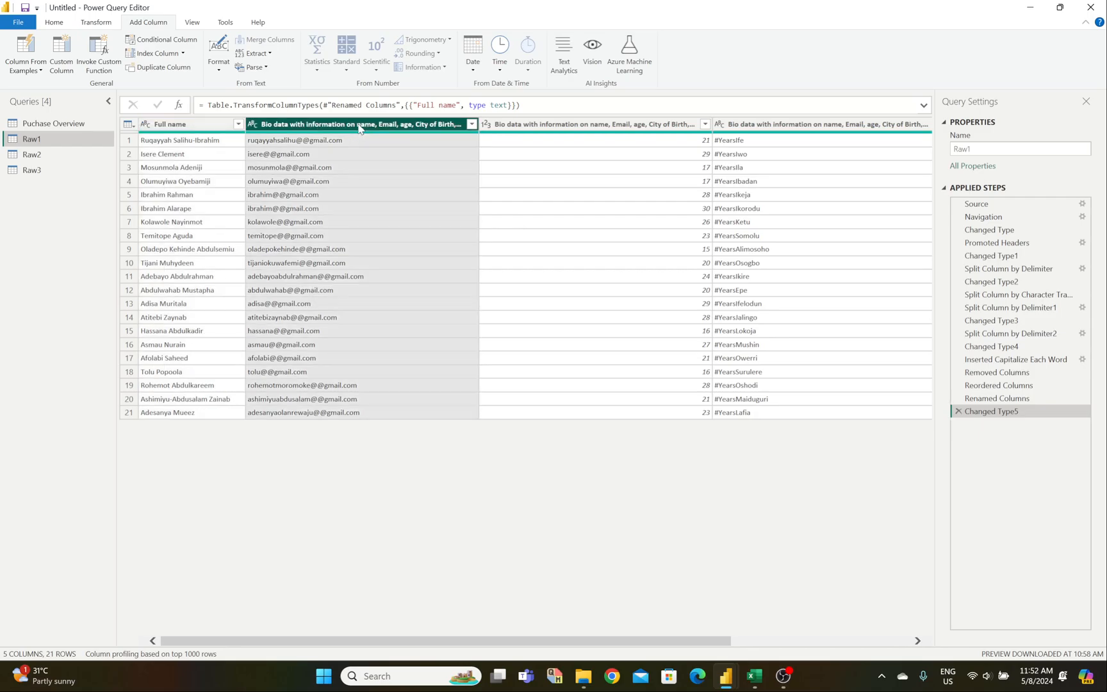
pyautogui.write('Email')
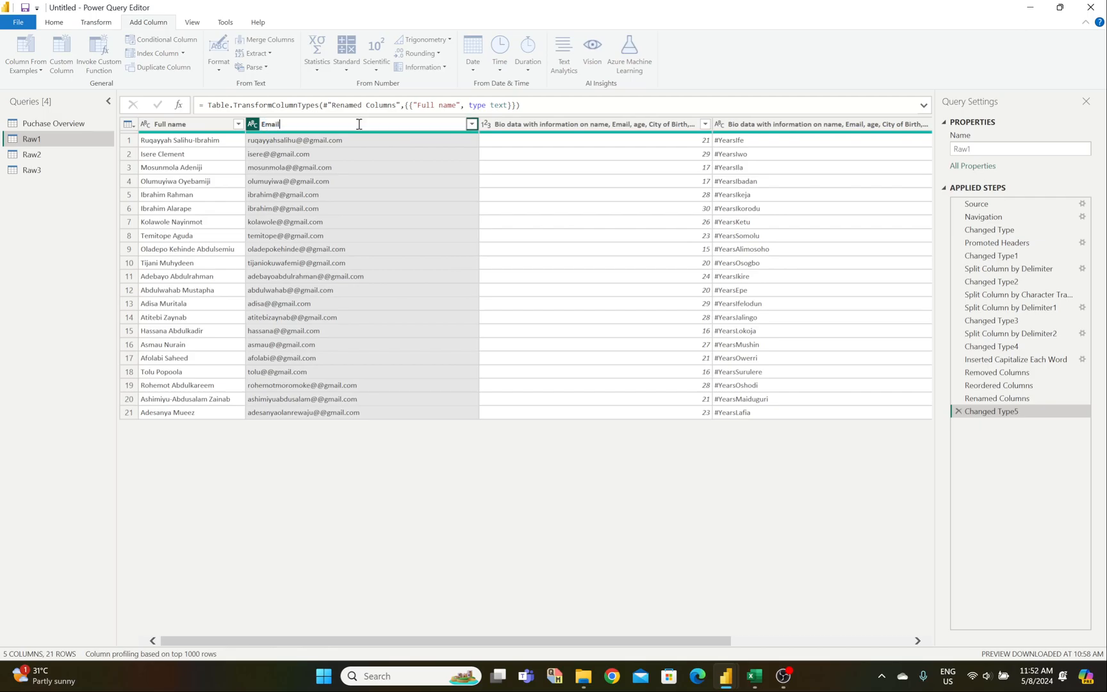
pyautogui.press('Return')
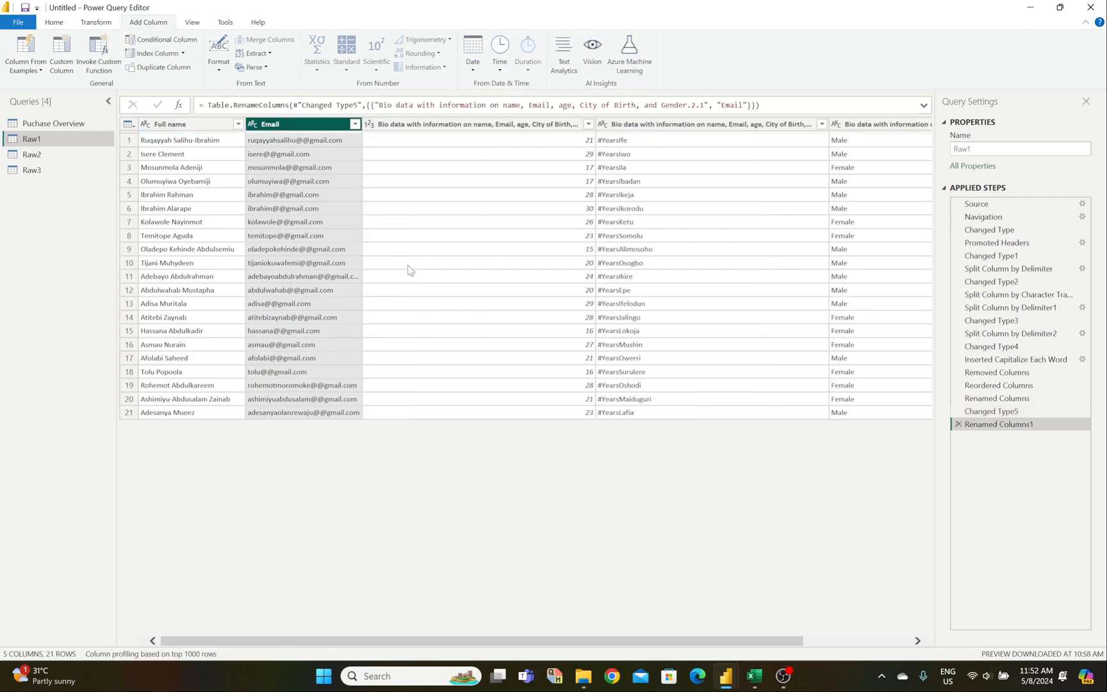
# Step: Compare against the Raw1 sheet of the Raw_Clean Data workbook in Excel, then return to Power Query
pyautogui.moveTo(755, 676)
pyautogui.moveTo(799, 609)
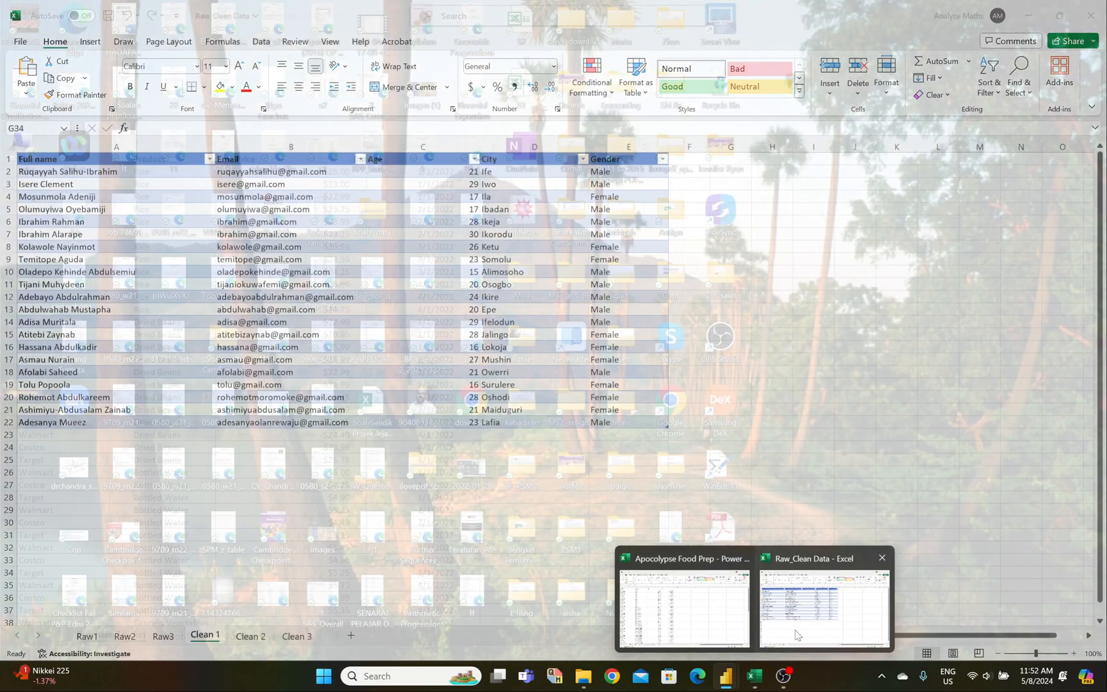
pyautogui.click(796, 634)
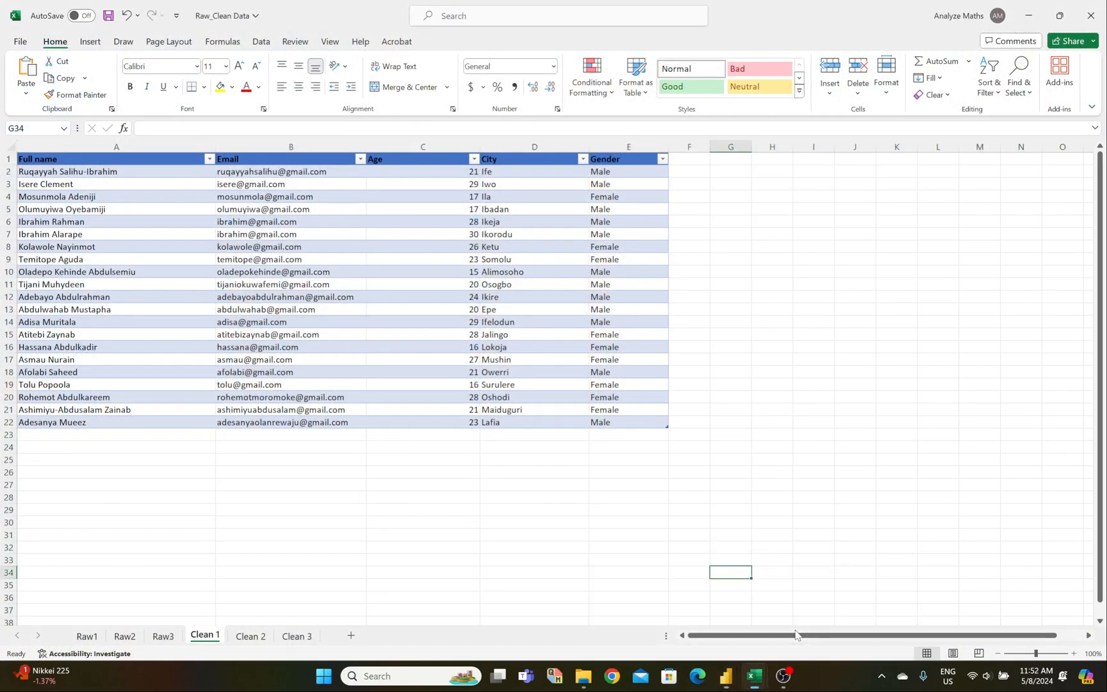
pyautogui.click(86, 636)
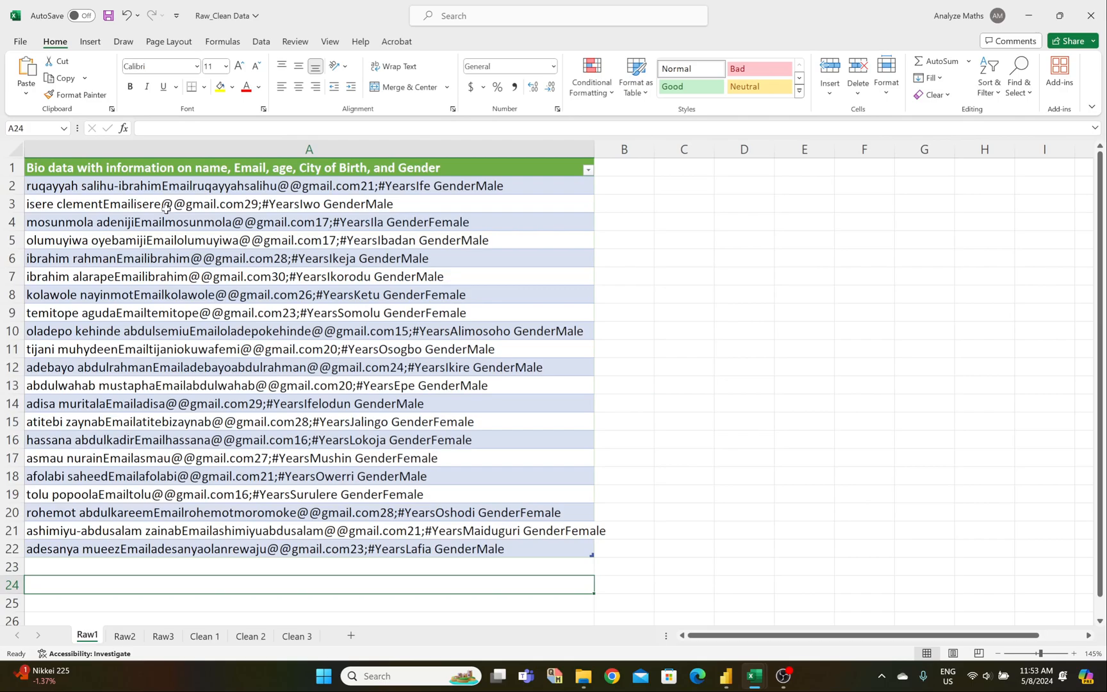
pyautogui.moveTo(729, 677)
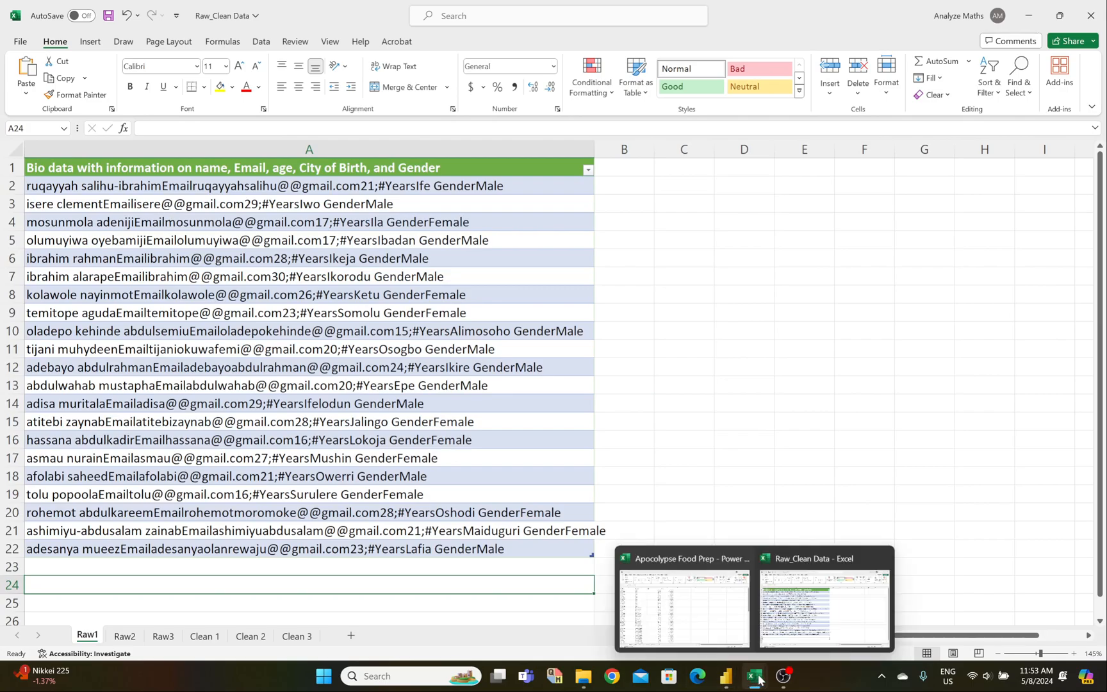
pyautogui.click(796, 606)
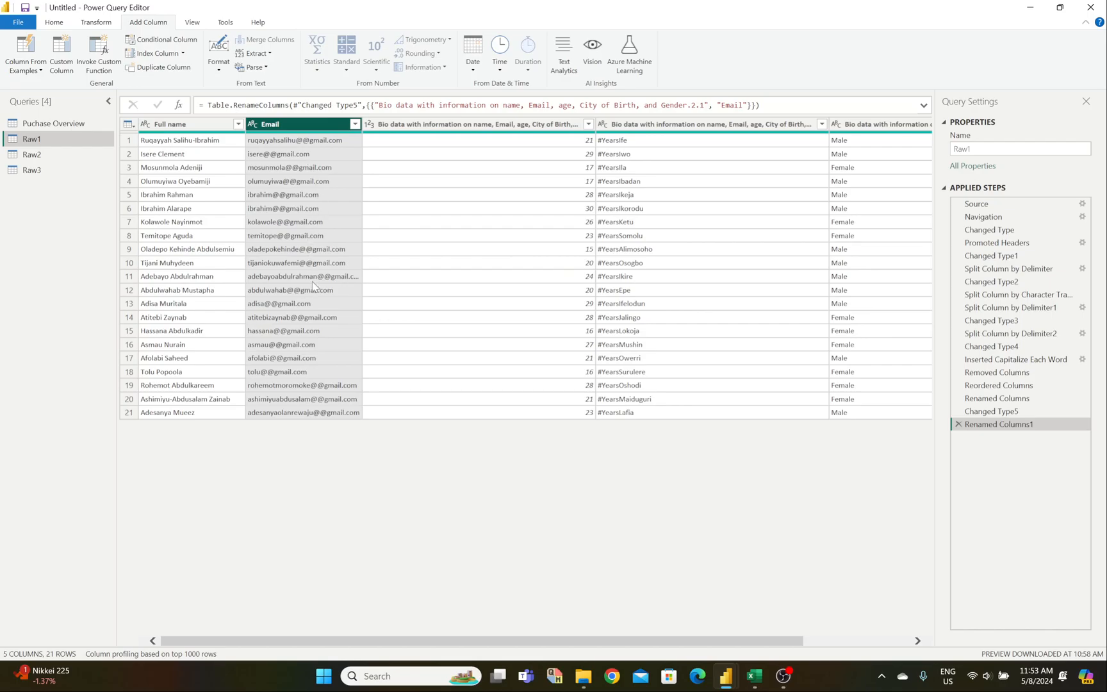
pyautogui.click(84, 24)
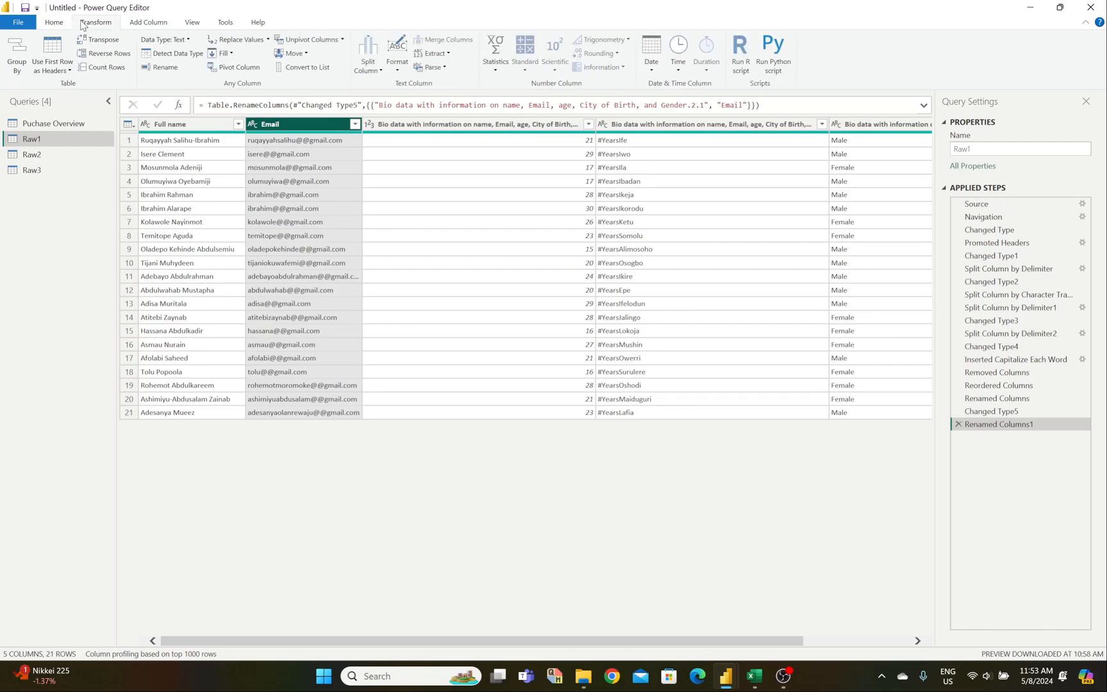
pyautogui.click(247, 41)
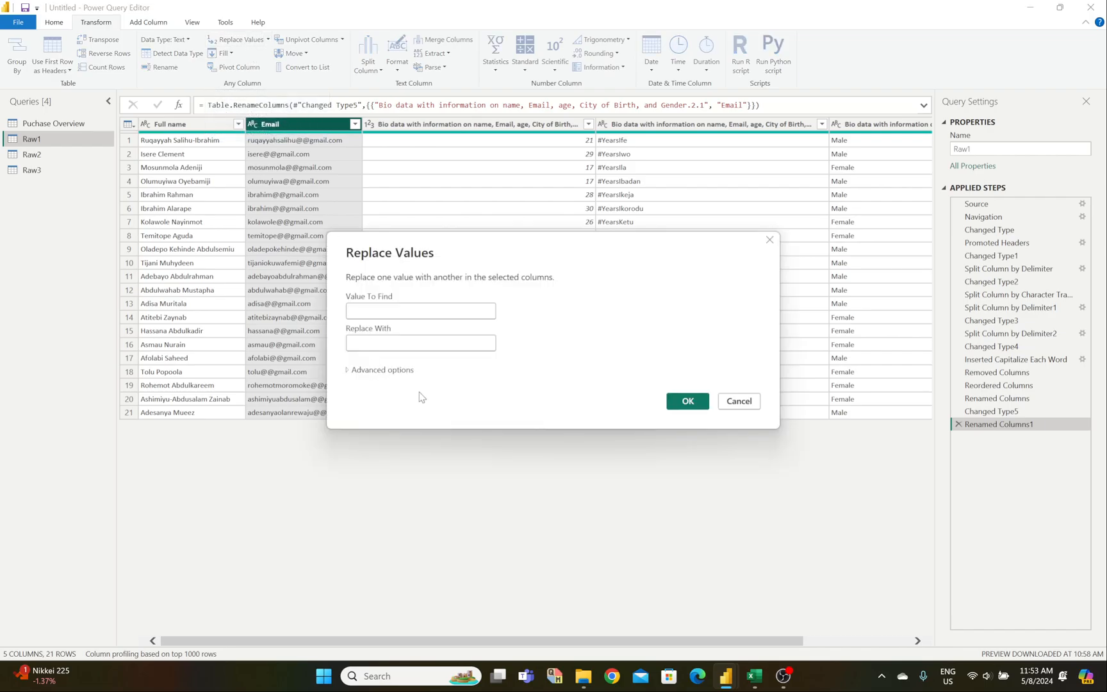
pyautogui.write('22')
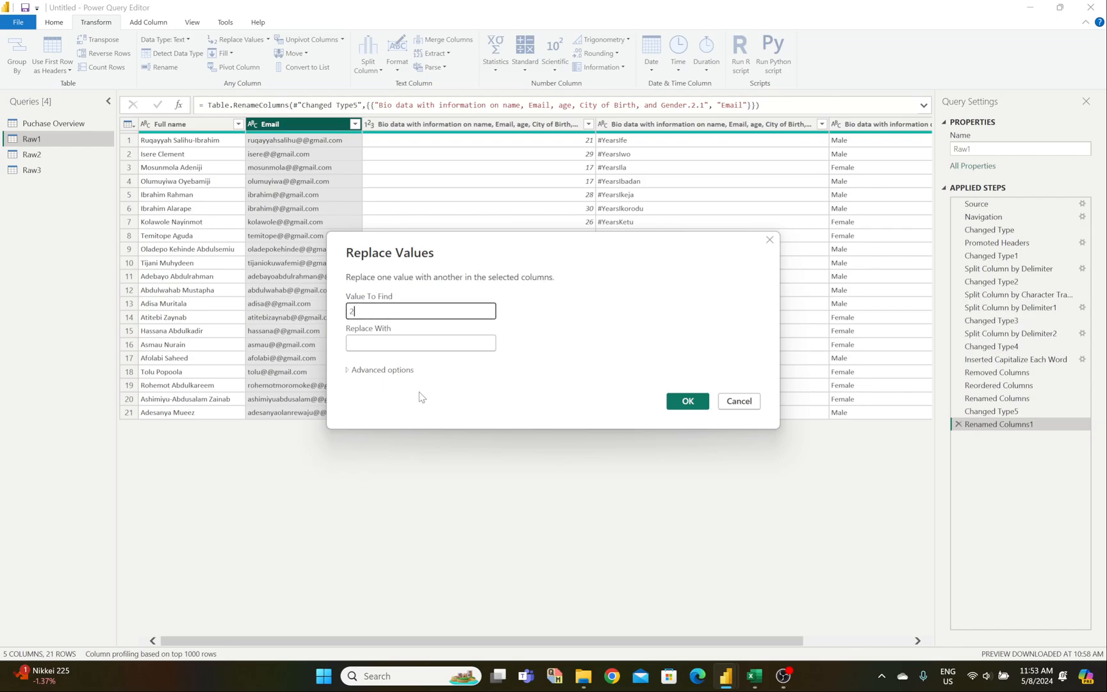
pyautogui.press('BackSpace')
pyautogui.press('BackSpace')
pyautogui.write('@@')
pyautogui.click(410, 347)
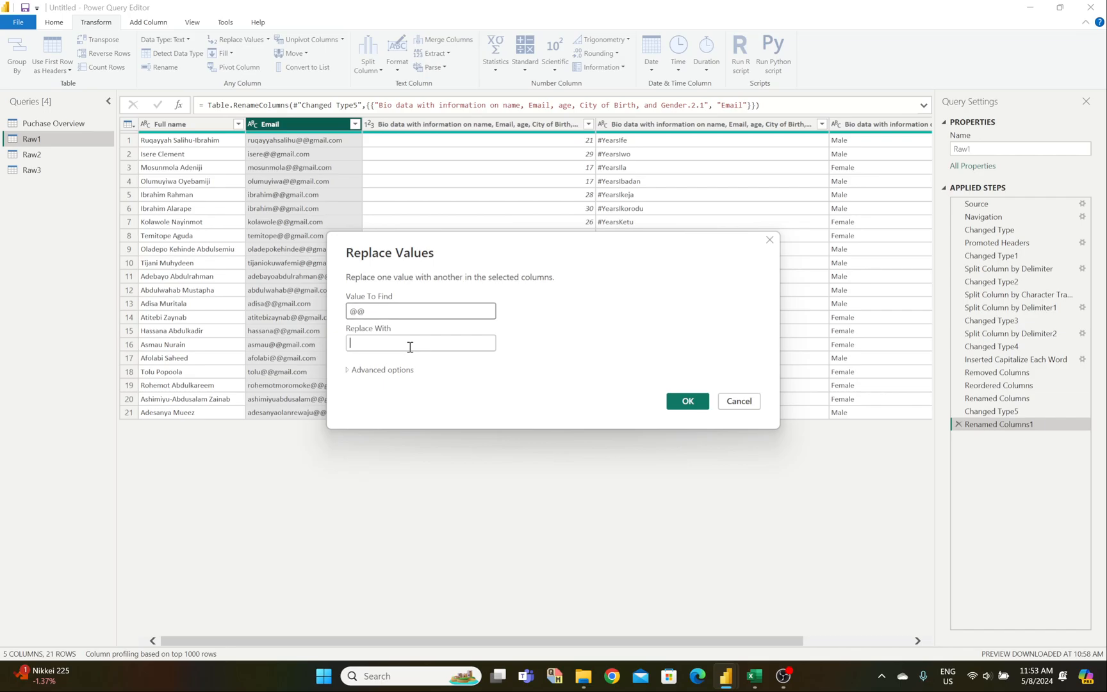
pyautogui.write('@')
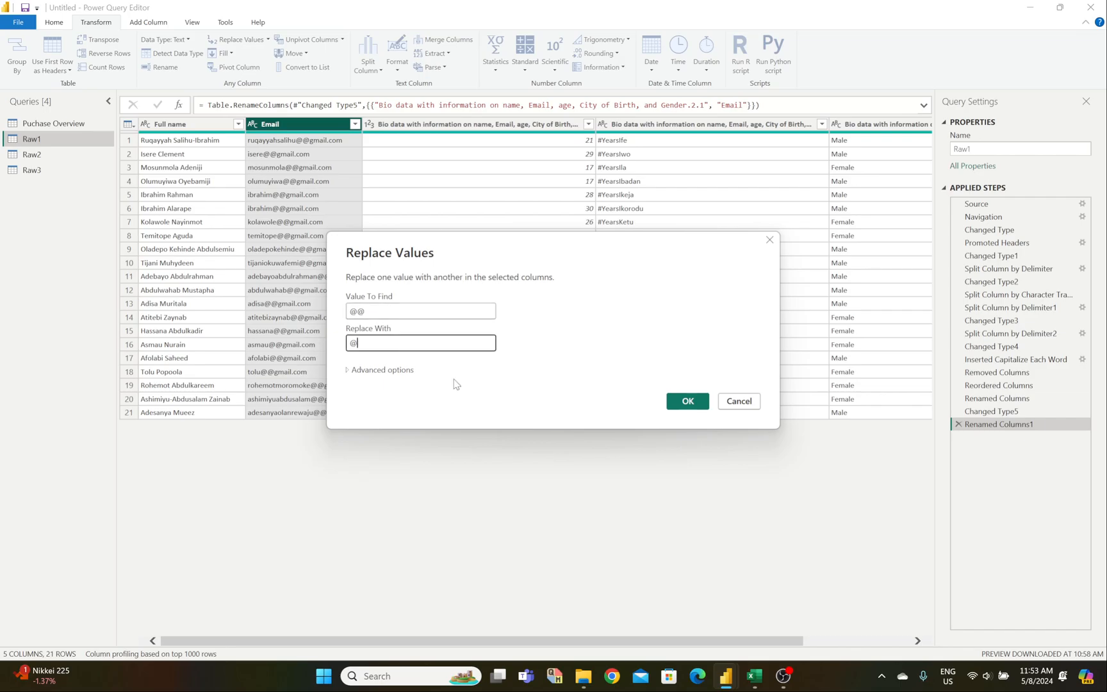
pyautogui.click(681, 405)
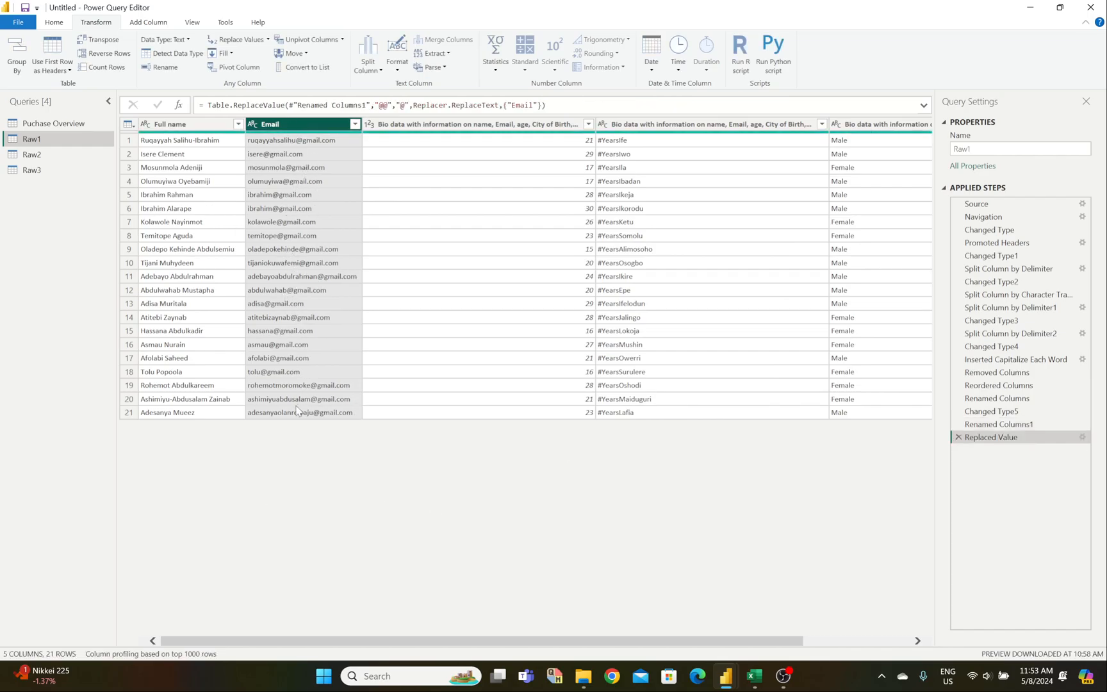
pyautogui.moveTo(759, 678)
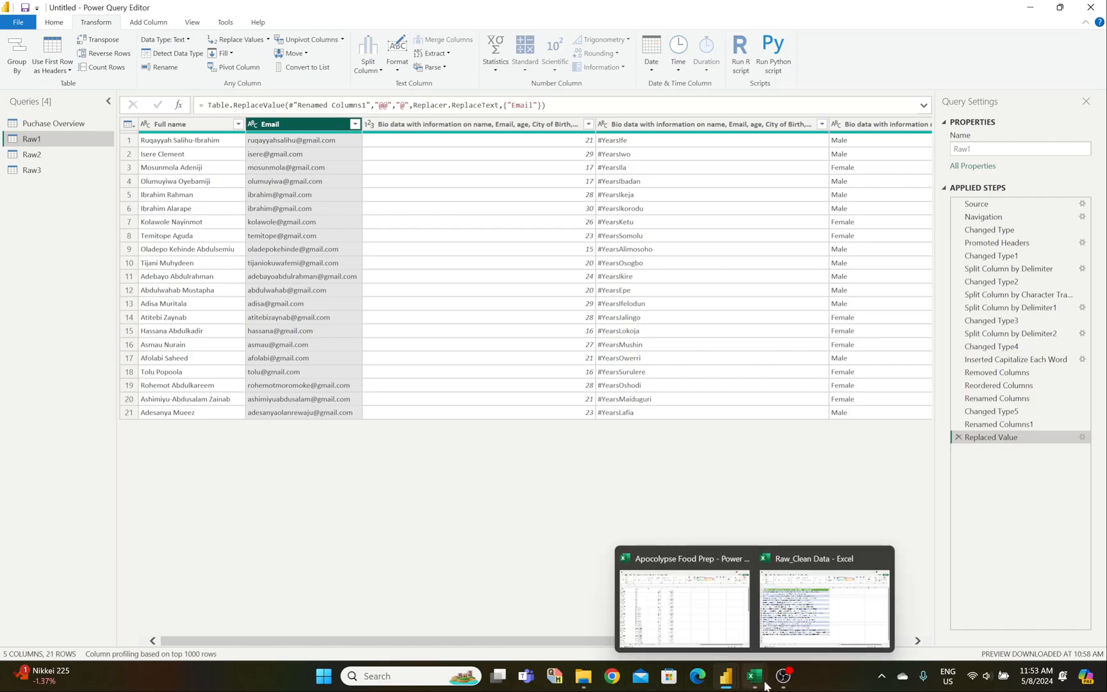
pyautogui.click(785, 636)
pyautogui.click(205, 637)
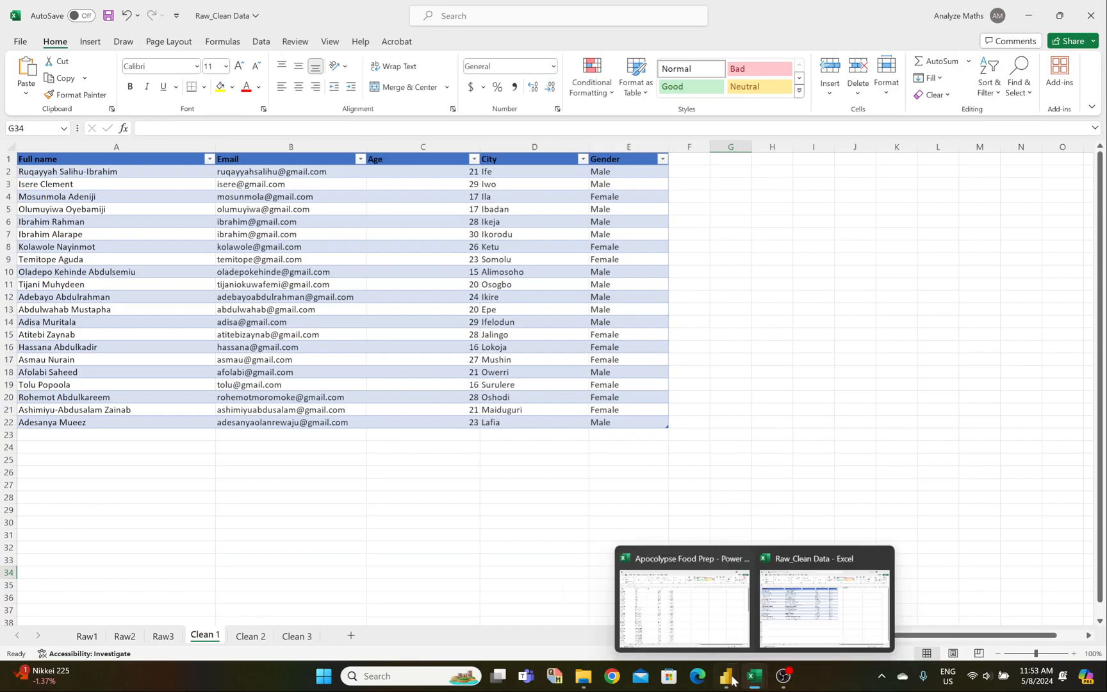
pyautogui.moveTo(729, 676)
pyautogui.click(734, 584)
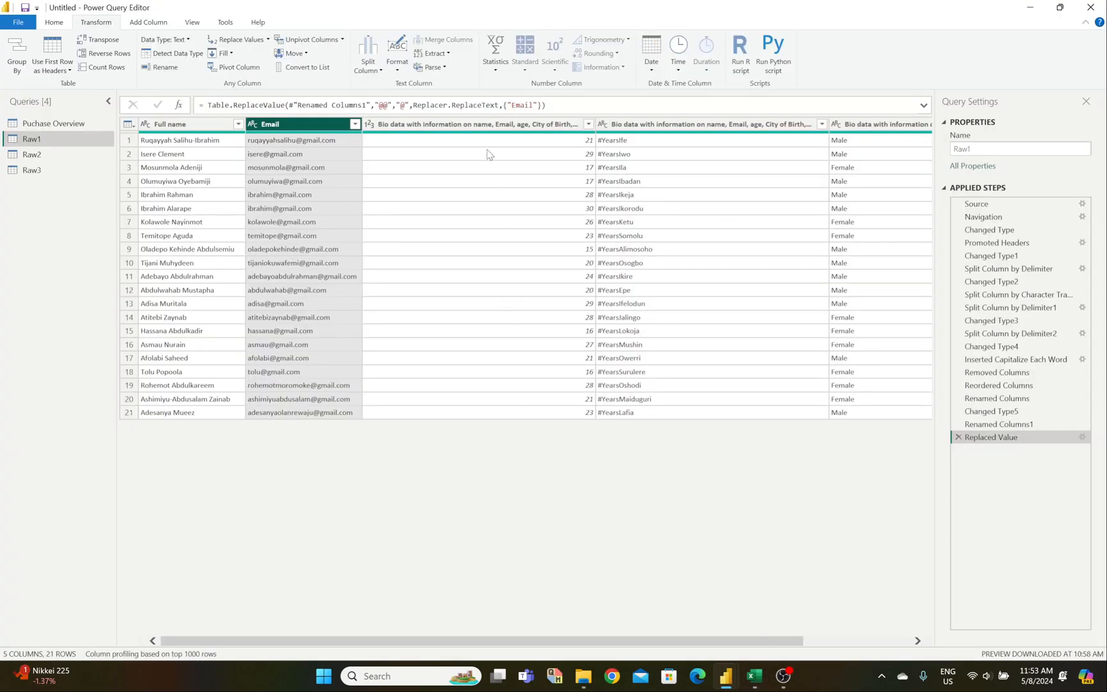
# Step: Rename the age bio data column to 'Age' and make it Whole Number
pyautogui.click(453, 126)
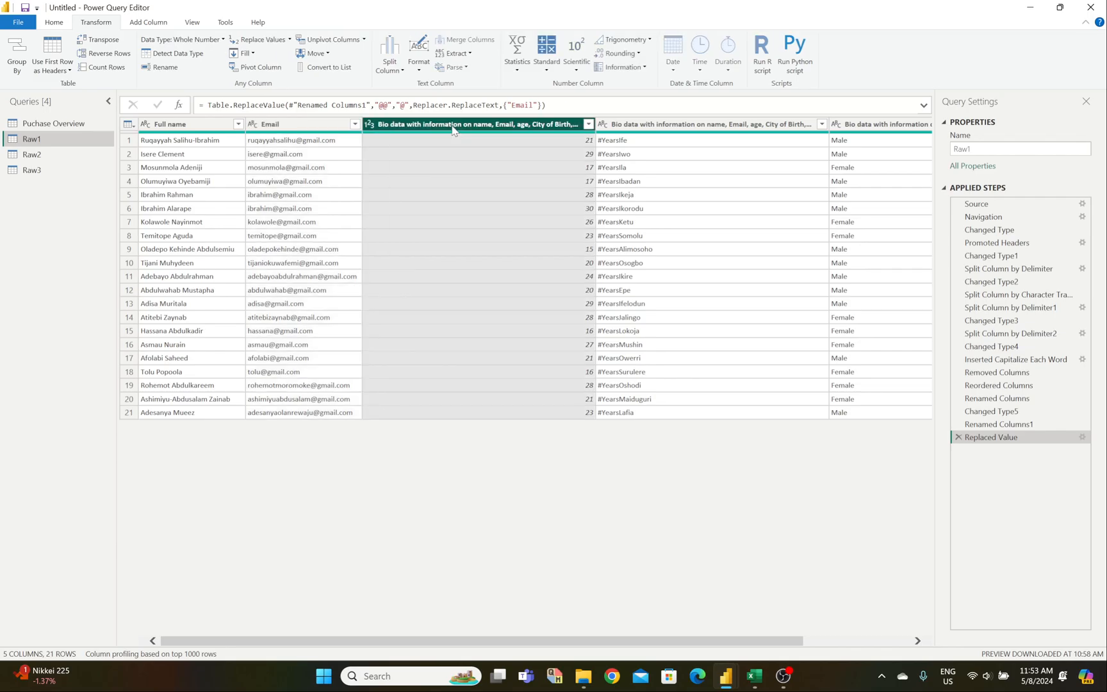
pyautogui.doubleClick(453, 125)
pyautogui.write('Age')
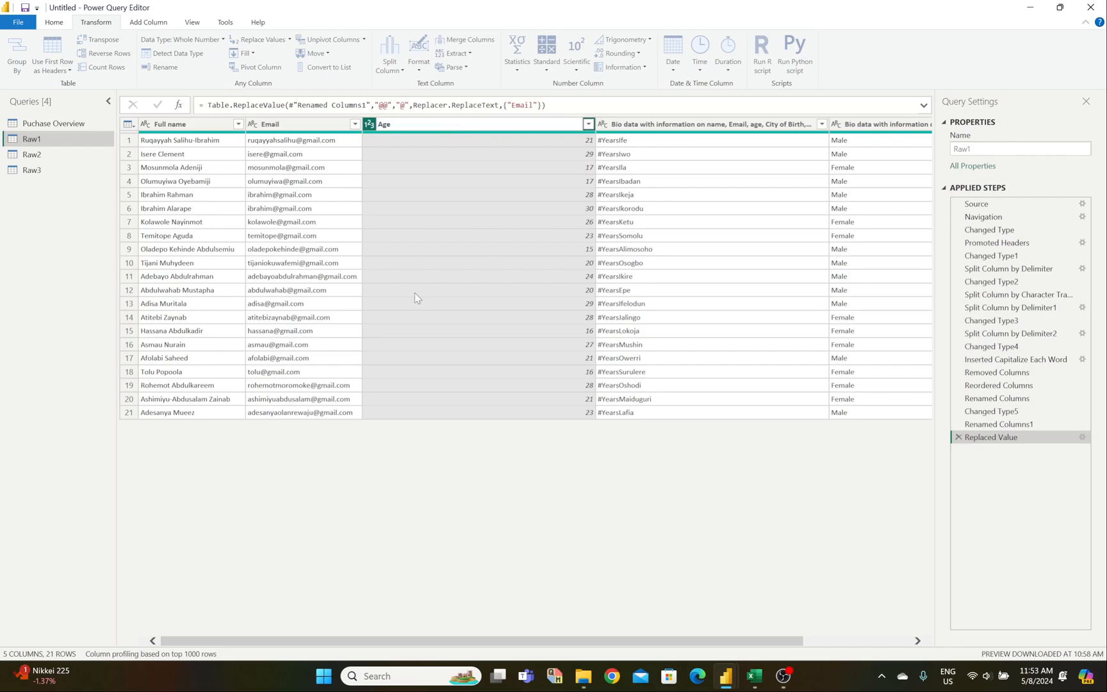
pyautogui.press('Return')
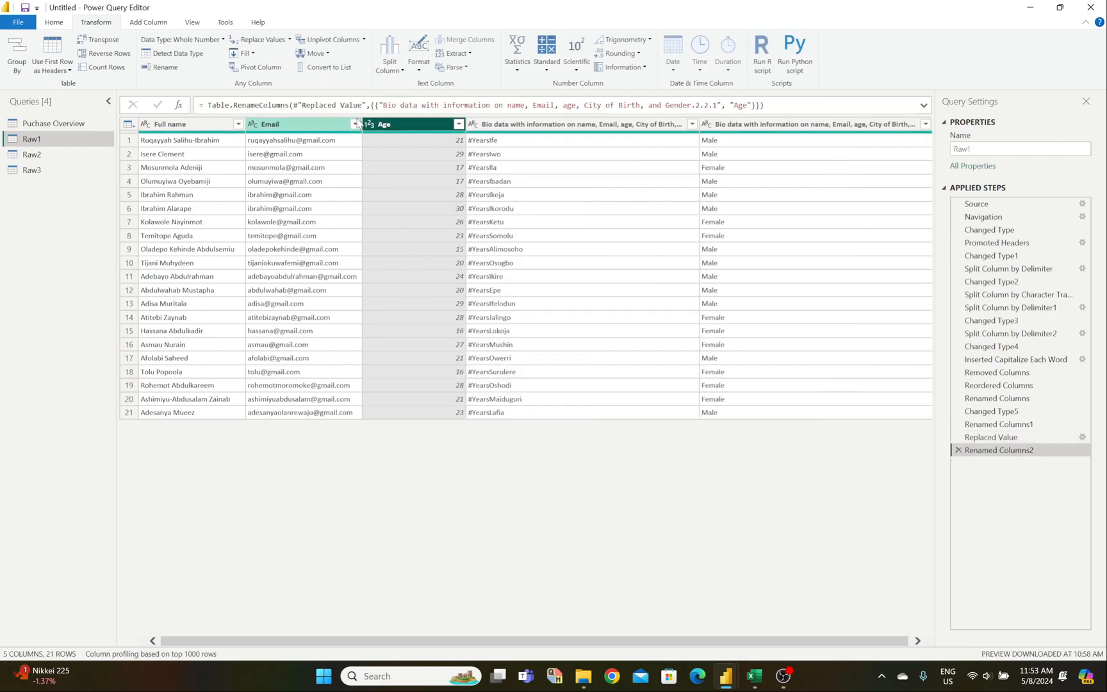
pyautogui.click(370, 124)
pyautogui.click(381, 166)
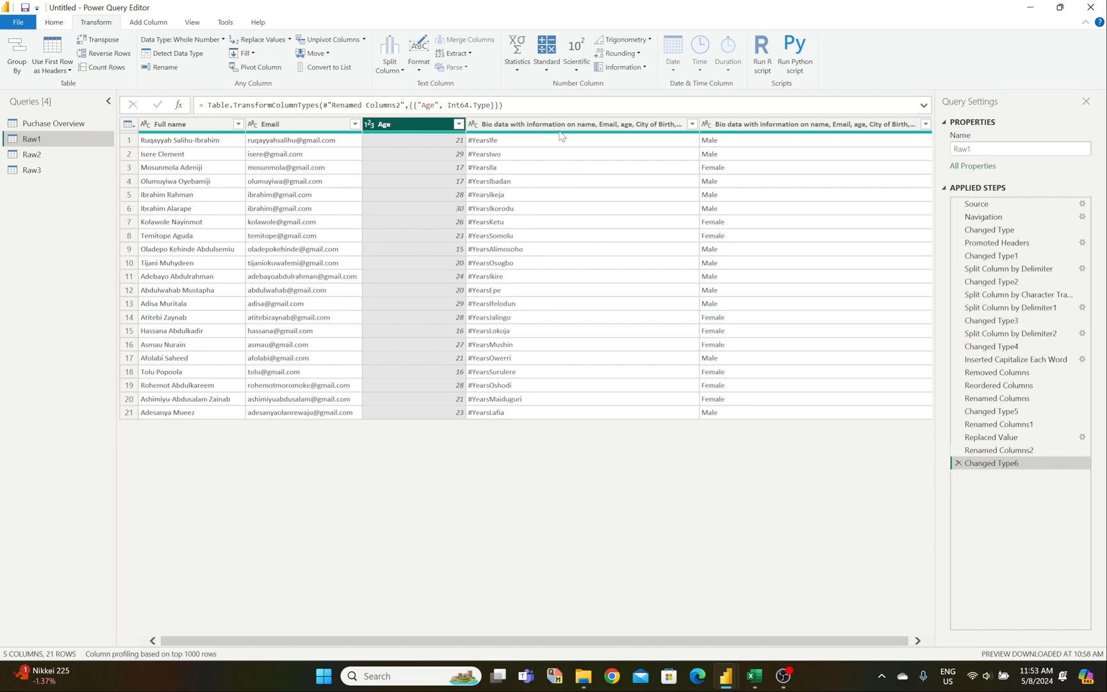
# Step: Rename the next bio data column to 'City'
pyautogui.moveTo(755, 684)
pyautogui.moveTo(775, 635)
pyautogui.doubleClick(583, 122)
pyautogui.write('City')
pyautogui.press('Return')
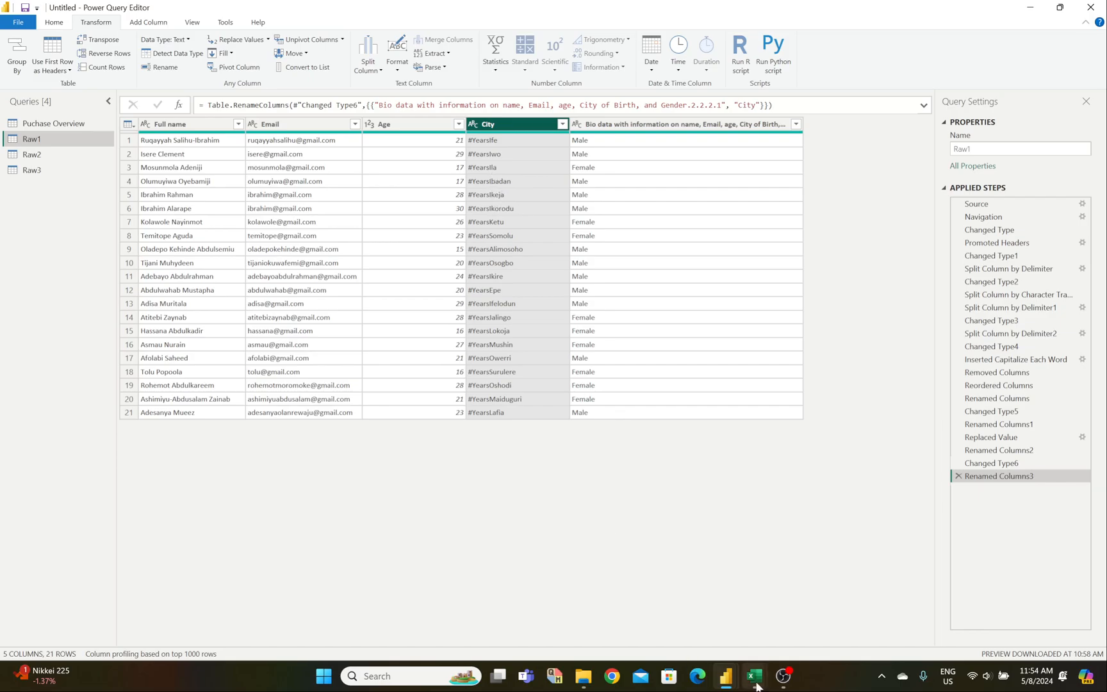
pyautogui.moveTo(757, 683)
pyautogui.click(237, 40)
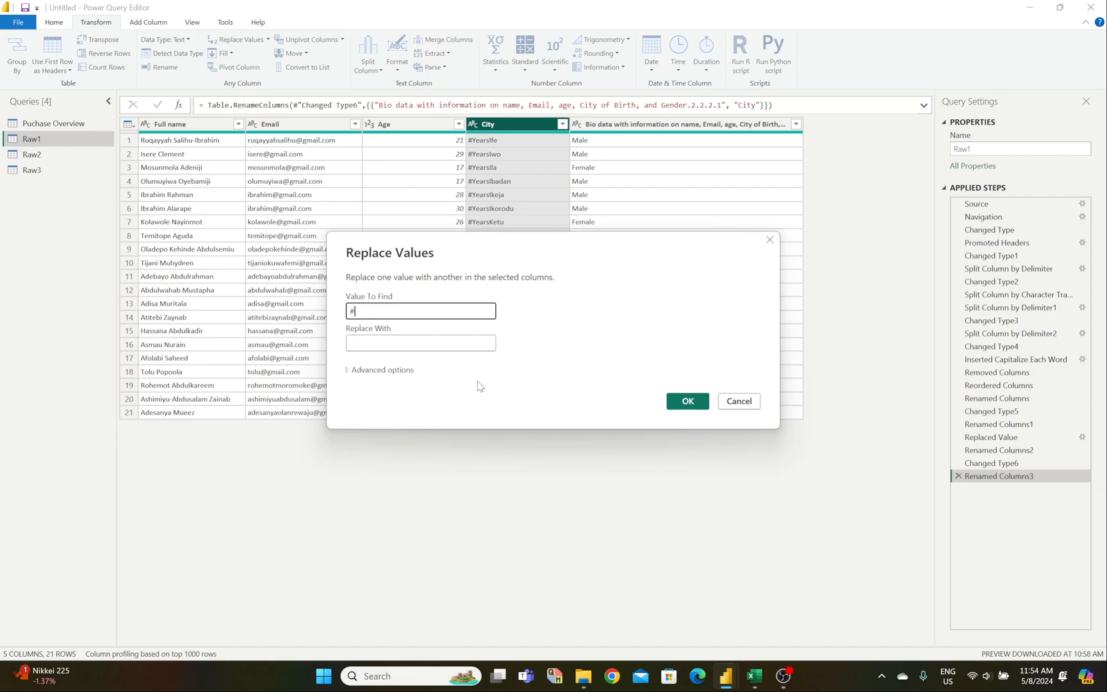
pyautogui.write('#Years')
pyautogui.click(686, 401)
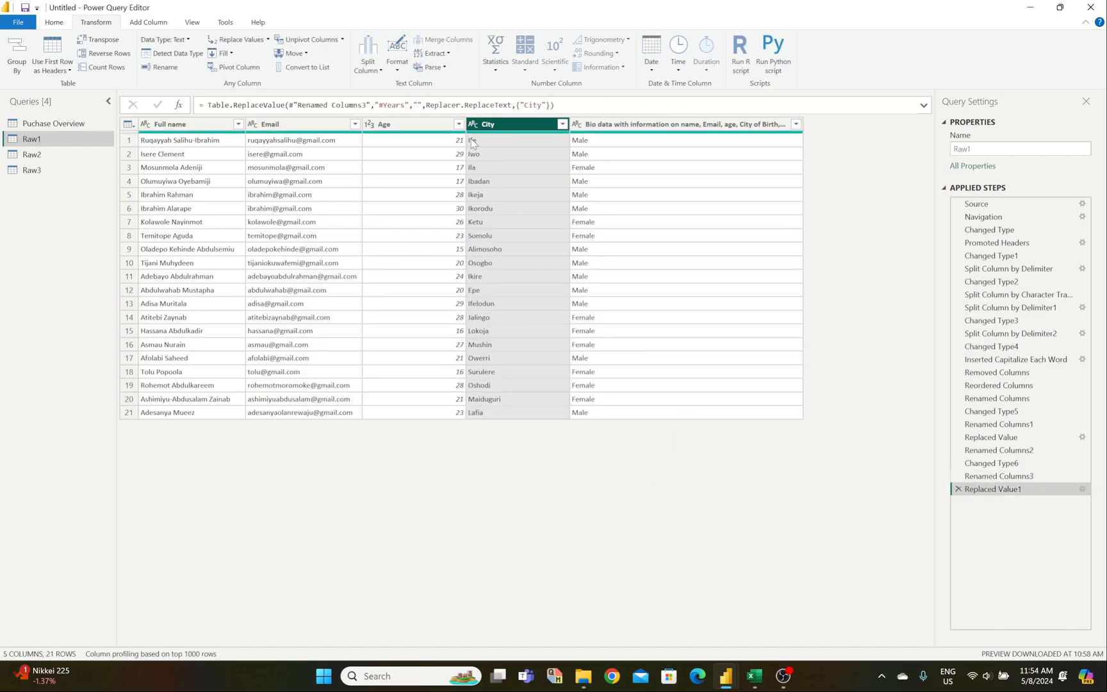
pyautogui.click(958, 489)
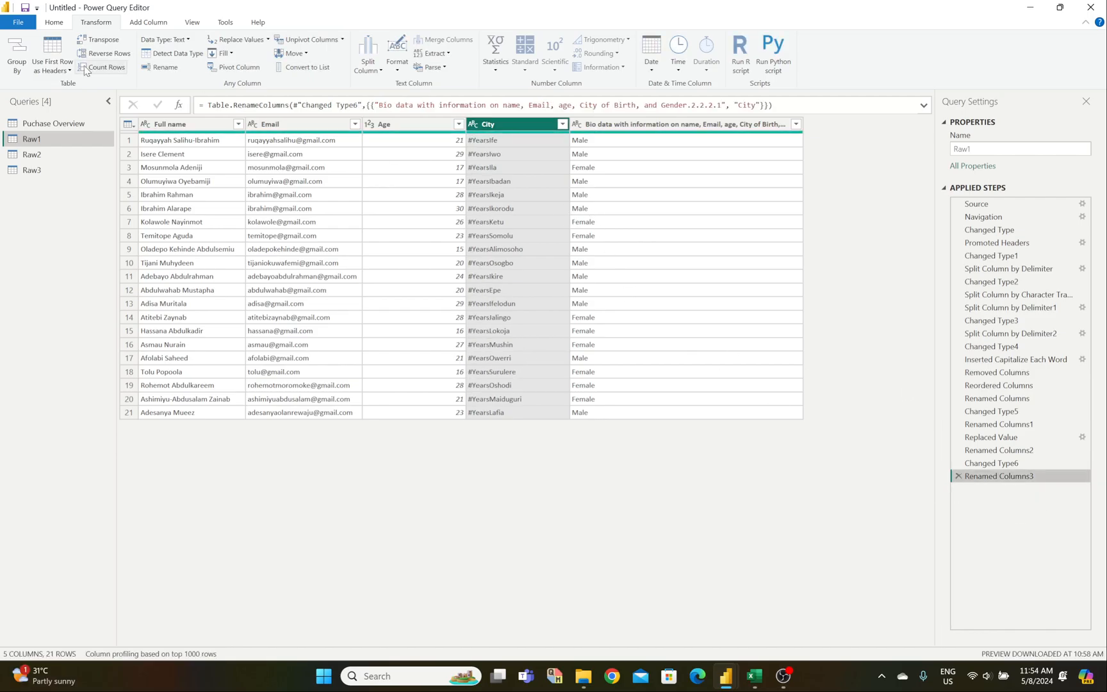
# Step: Add a Column From Examples with 'Ife' as the example, extracting bare city names into Text Between Delimiters
pyautogui.click(160, 25)
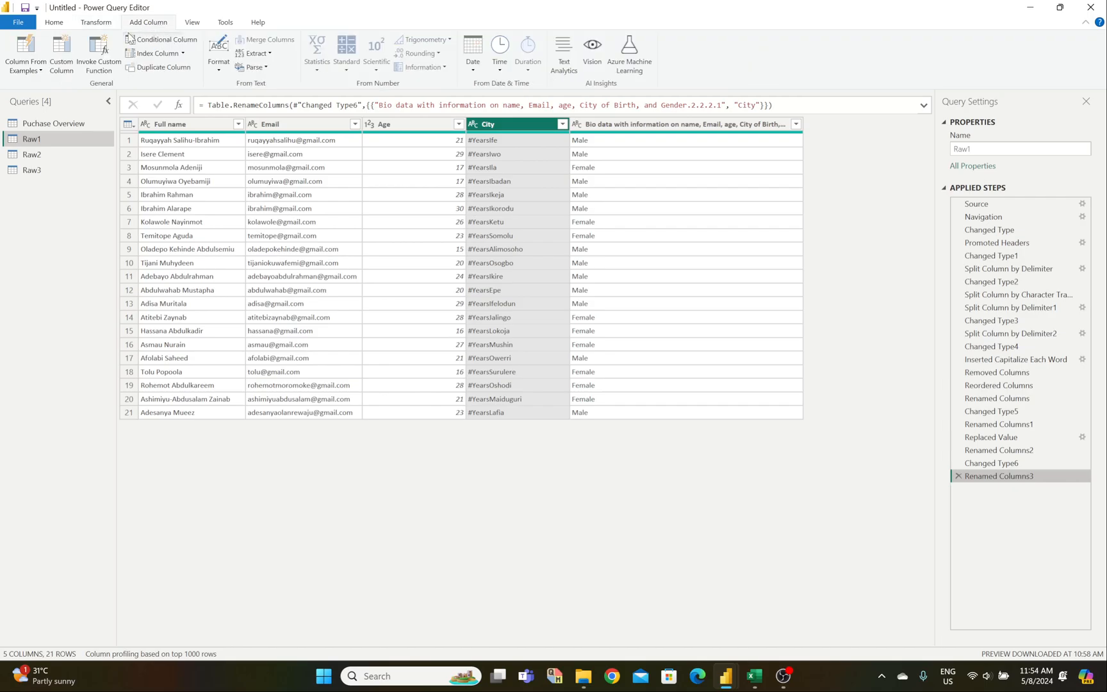
pyautogui.click(25, 46)
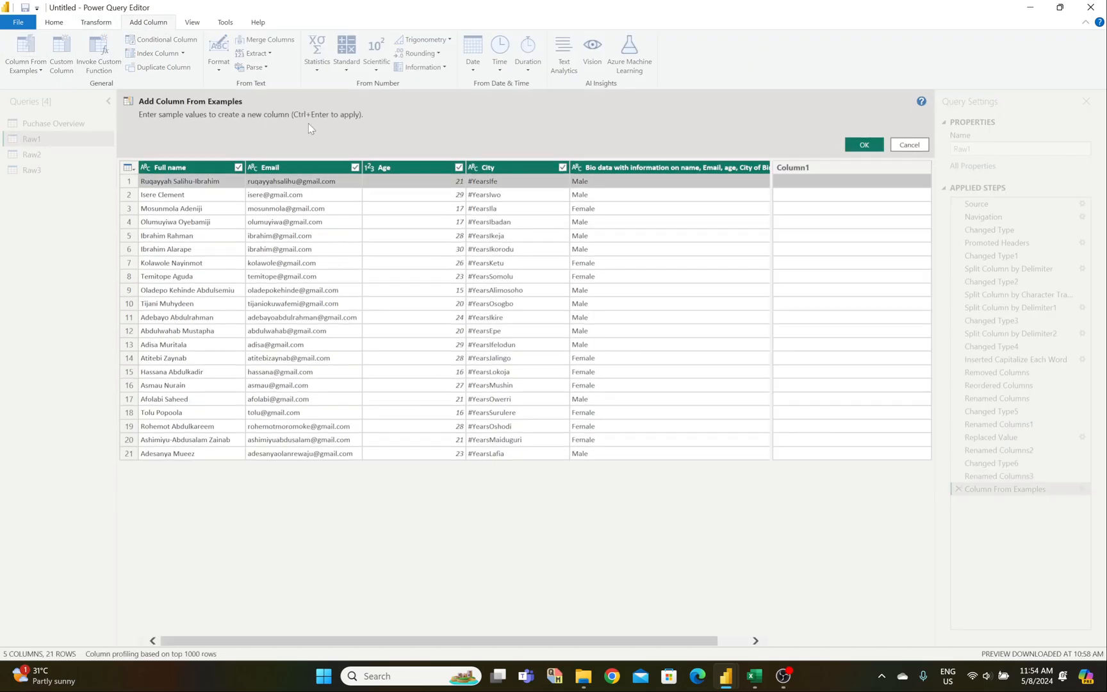
pyautogui.click(787, 186)
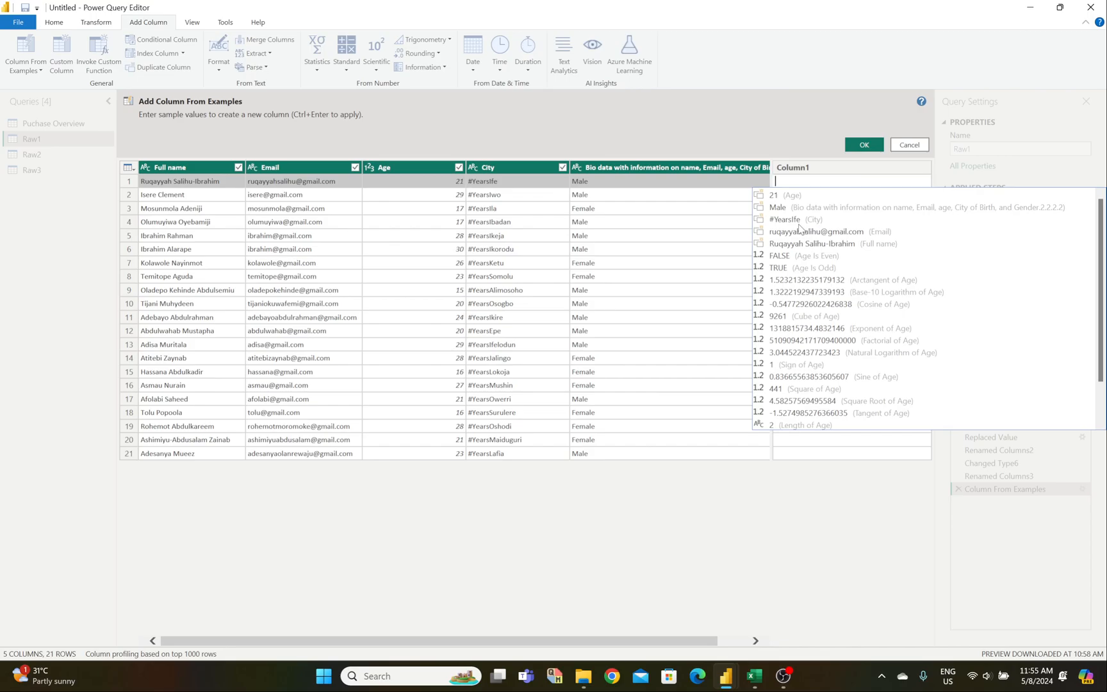
pyautogui.write('Ife')
pyautogui.press('Return')
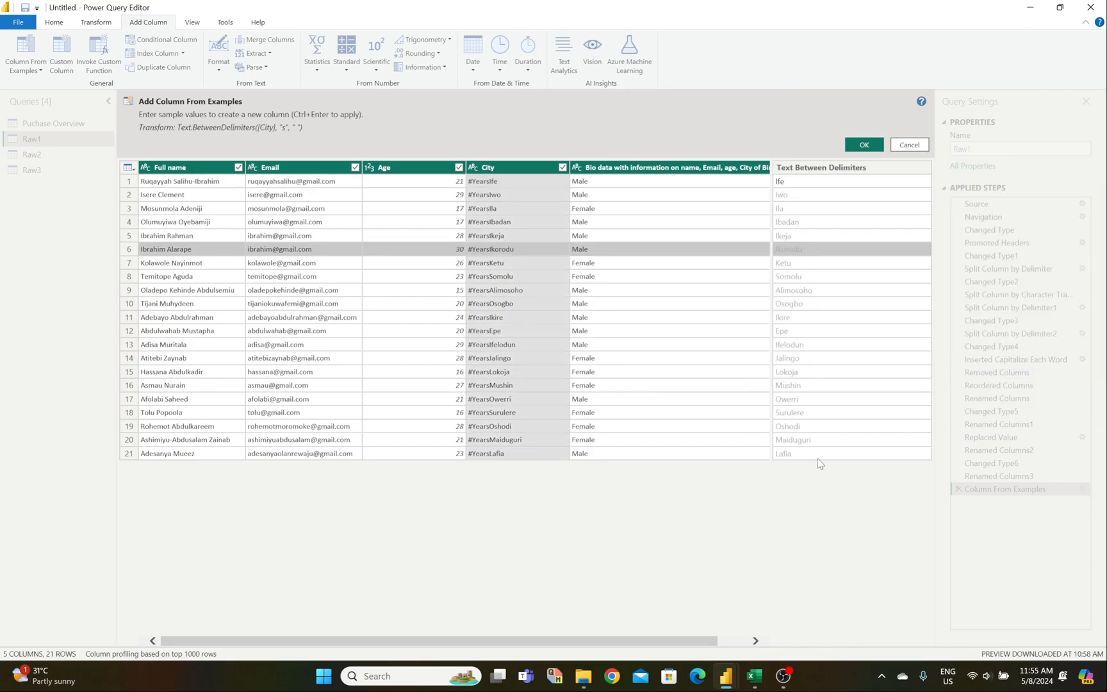
pyautogui.click(862, 145)
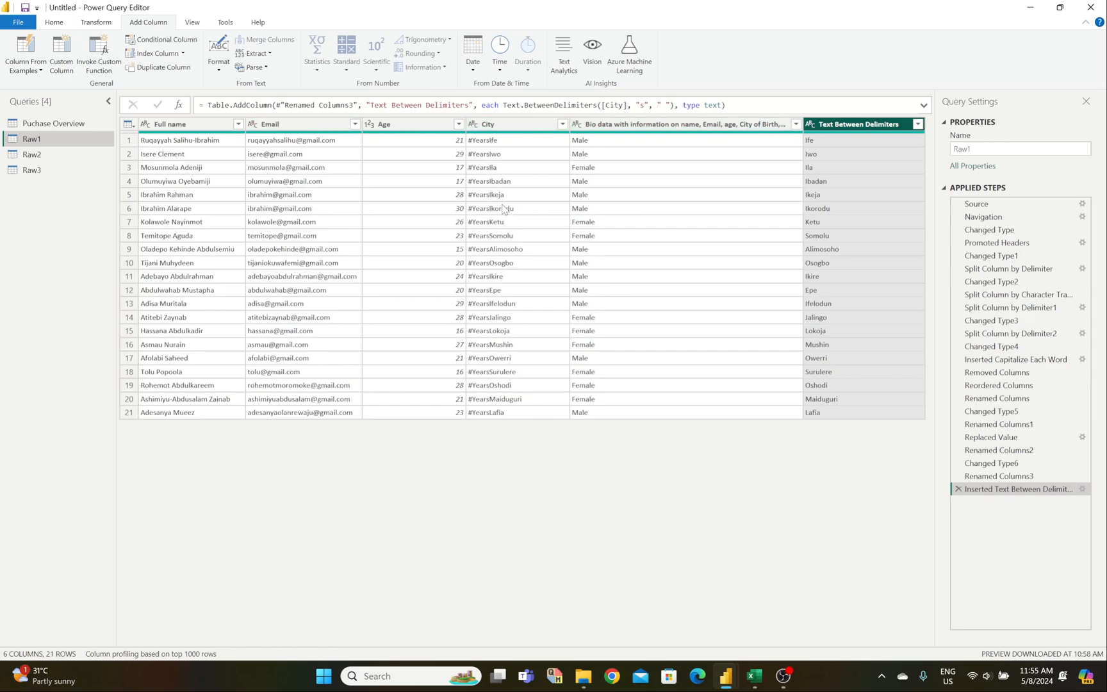
# Step: Remove the old City column, move Text Between Delimiters after Age, and rename it 'City'
pyautogui.click(513, 127)
pyautogui.rightClick(513, 128)
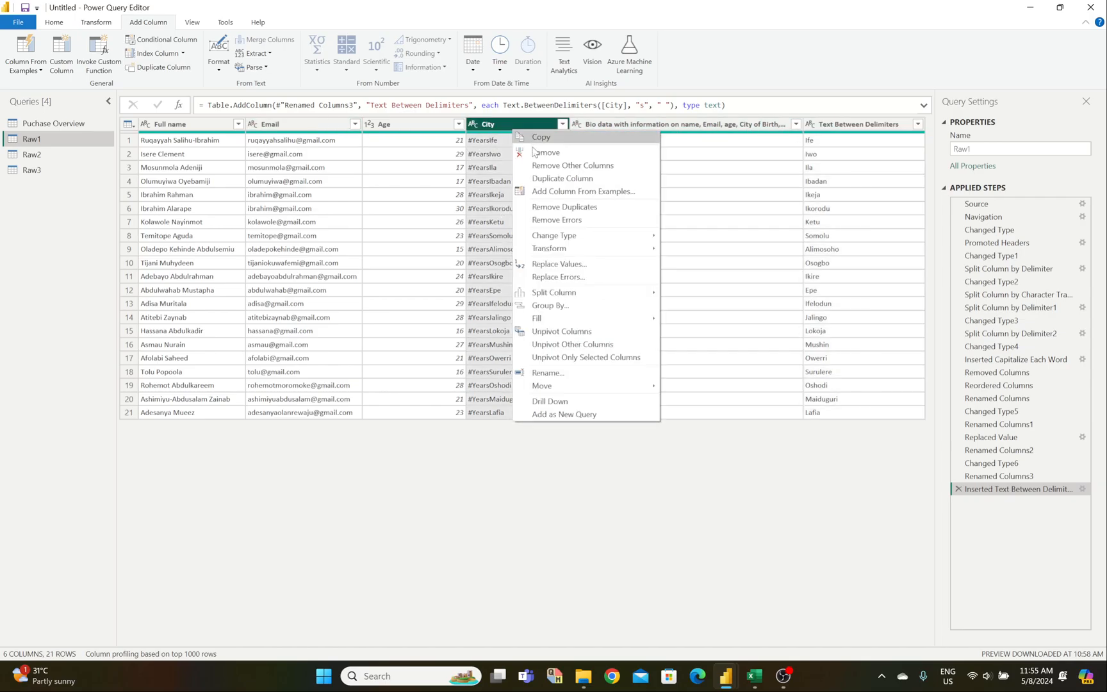
pyautogui.click(536, 152)
pyautogui.moveTo(762, 131); pyautogui.dragTo(515, 138)
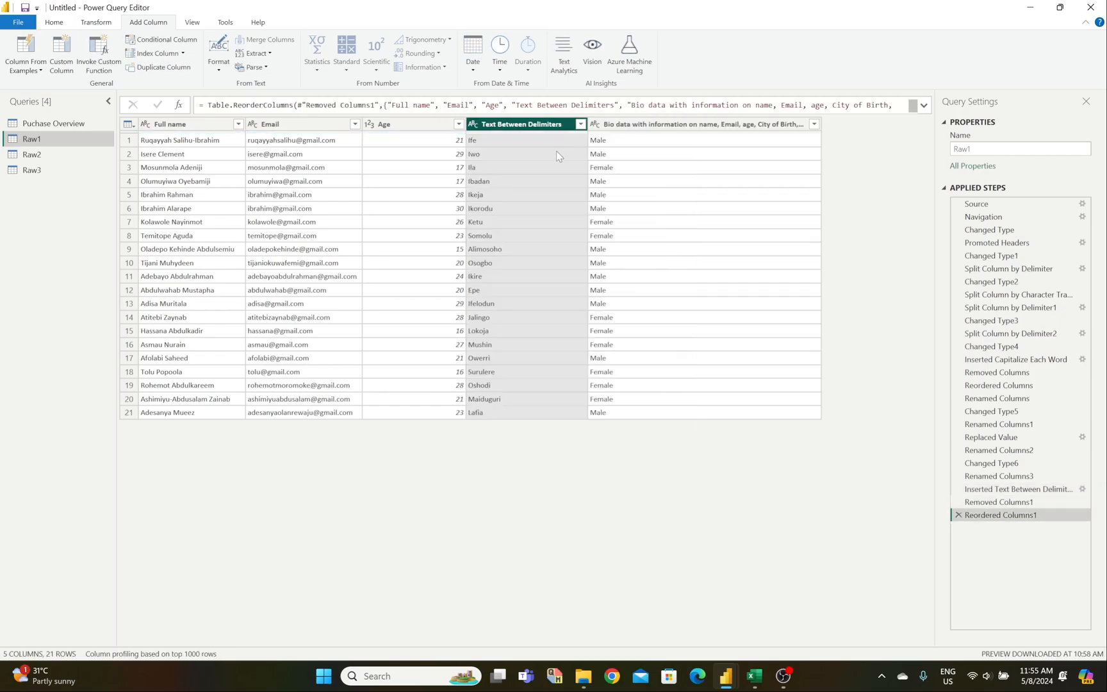
pyautogui.doubleClick(521, 126)
pyautogui.write('C')
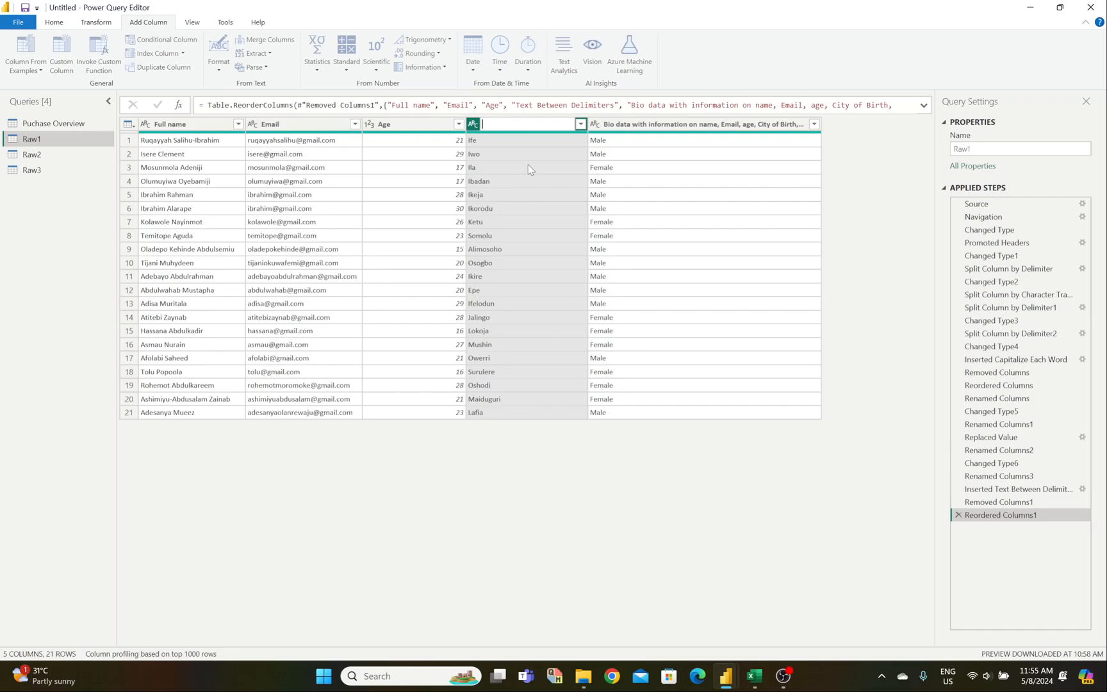
pyautogui.write('ity')
pyautogui.press('Return')
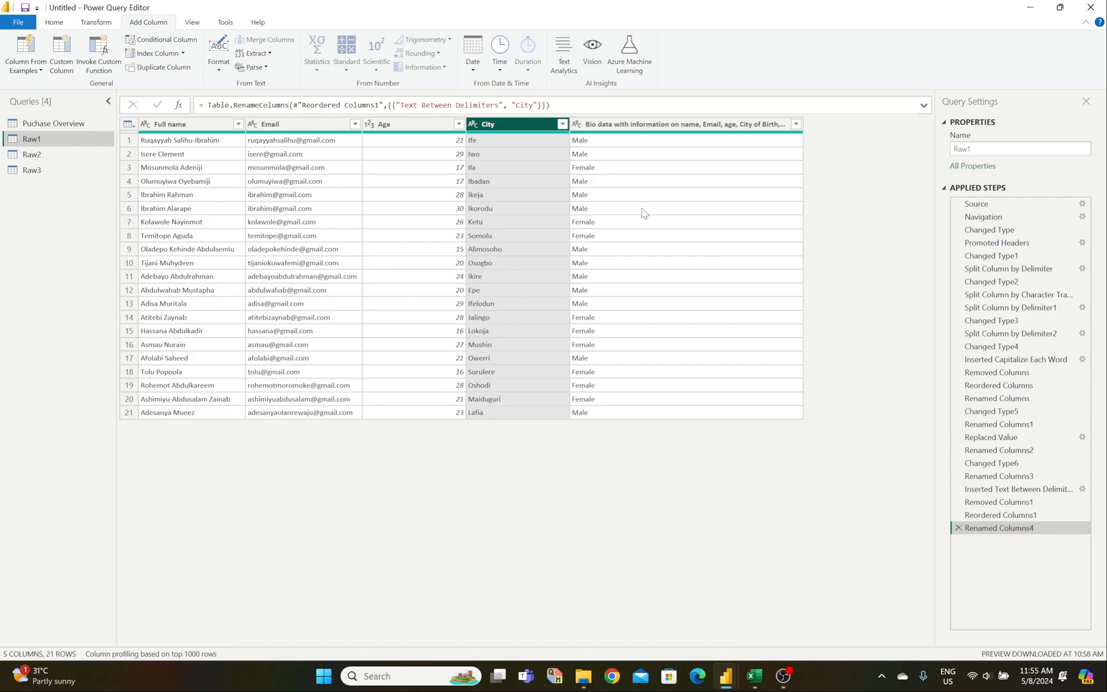
# Step: Rename the last bio data column to 'Gender'
pyautogui.doubleClick(647, 126)
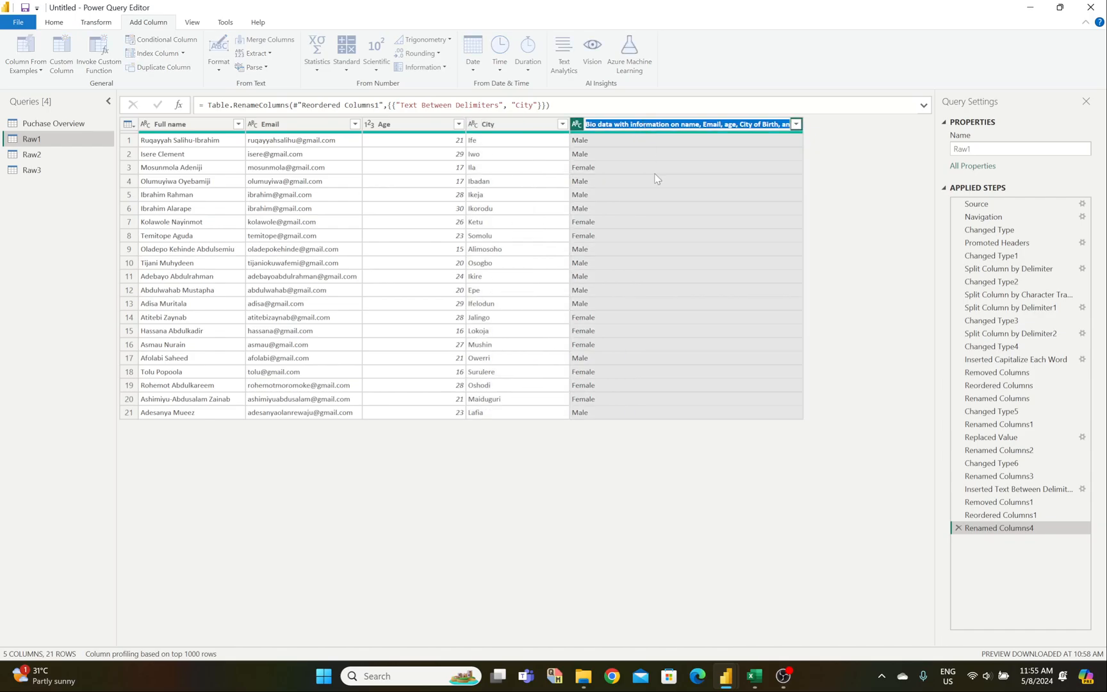
pyautogui.write('Gender')
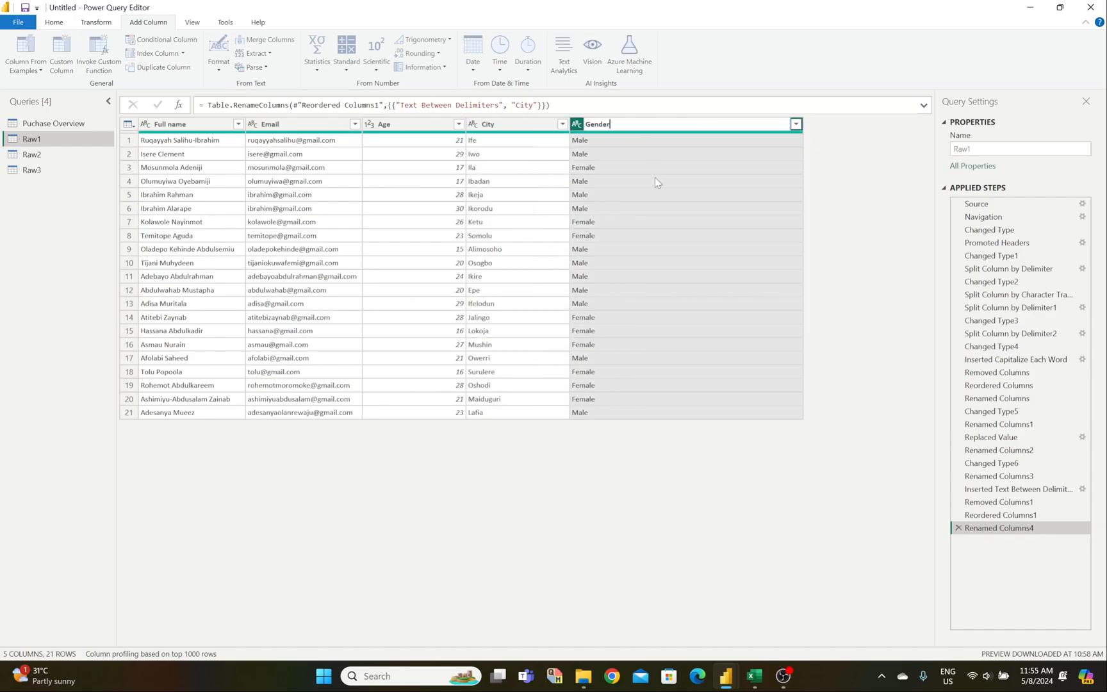
pyautogui.press('Return')
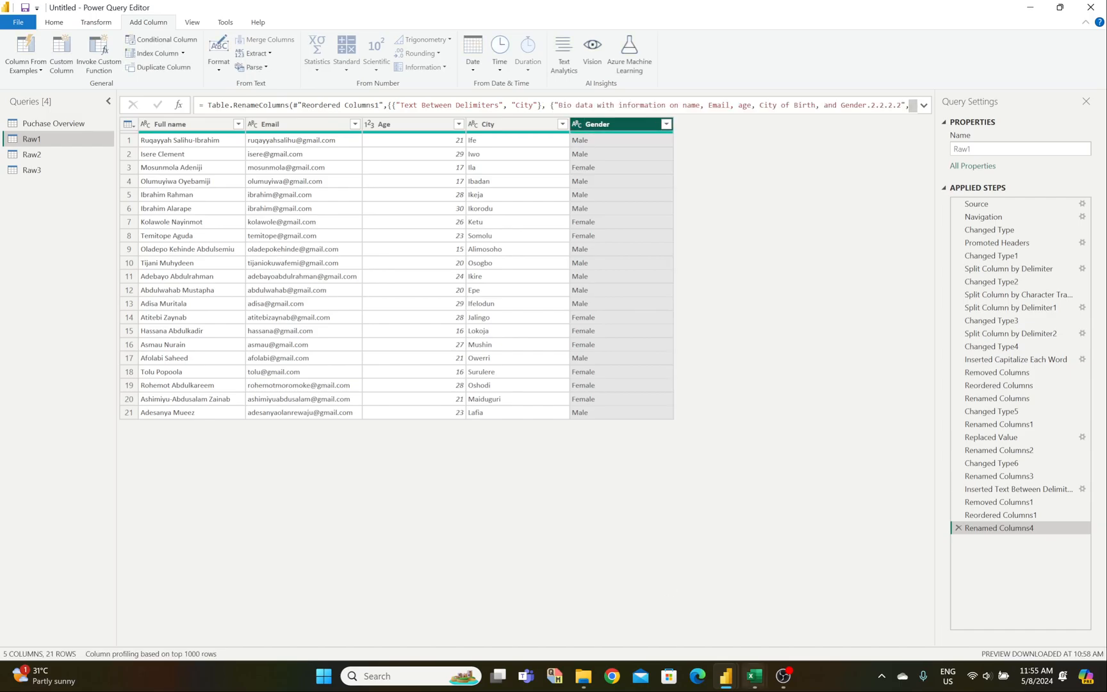
pyautogui.moveTo(754, 684)
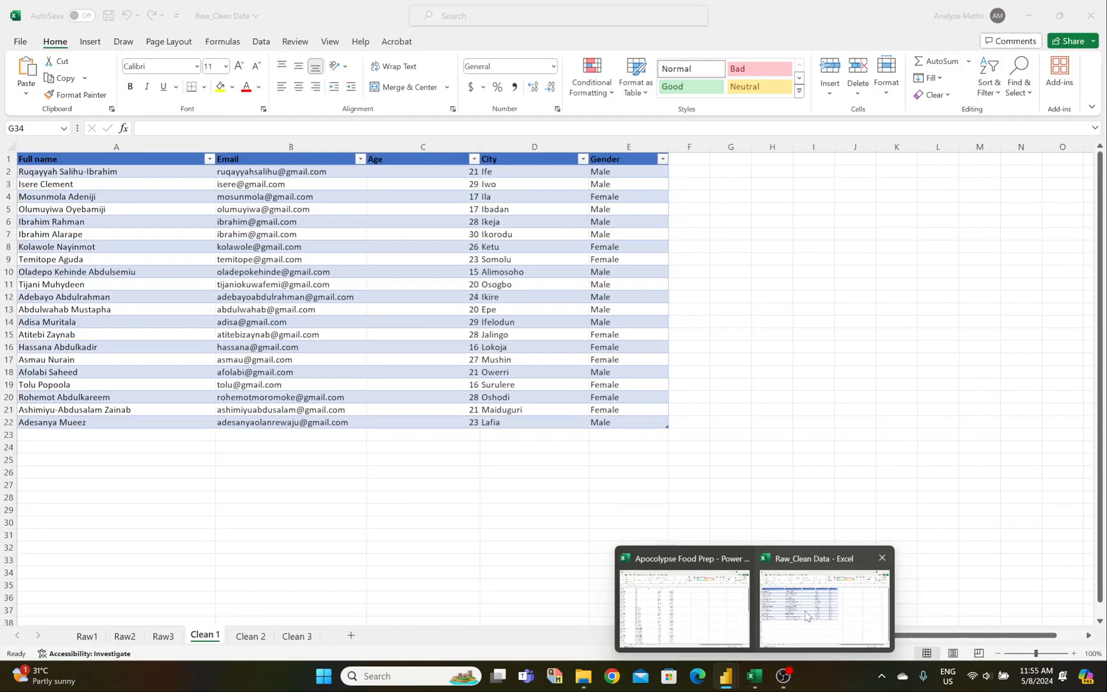
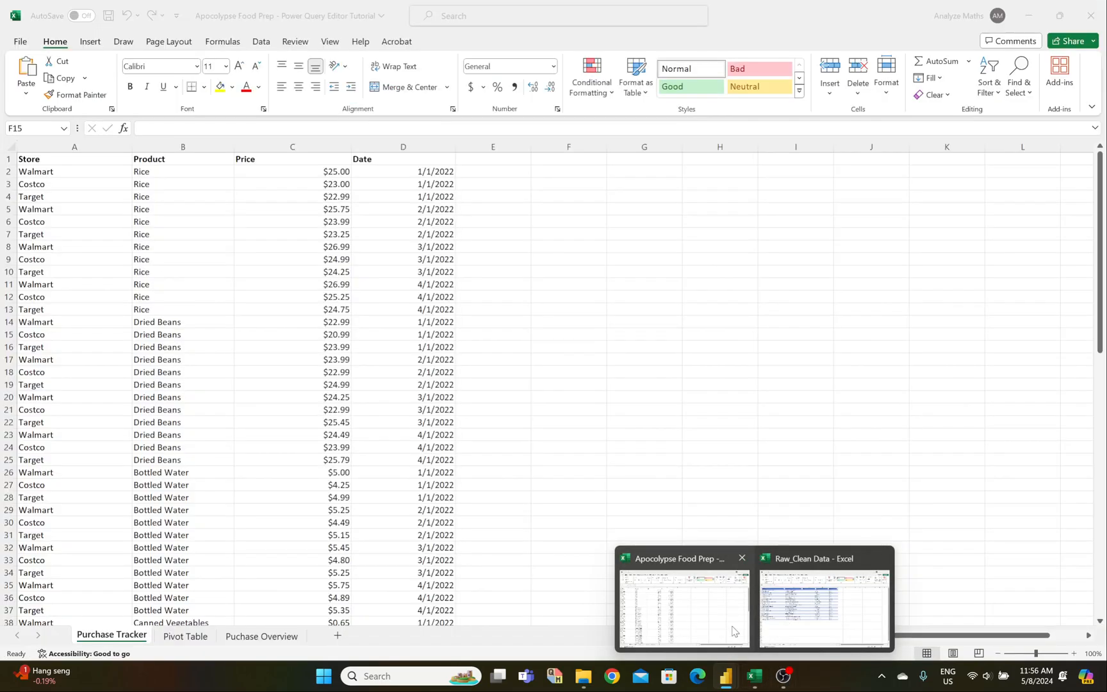
# Step: Bring up the Raw_Clean Data workbook and view the country data on its Raw2 sheet
pyautogui.click(734, 632)
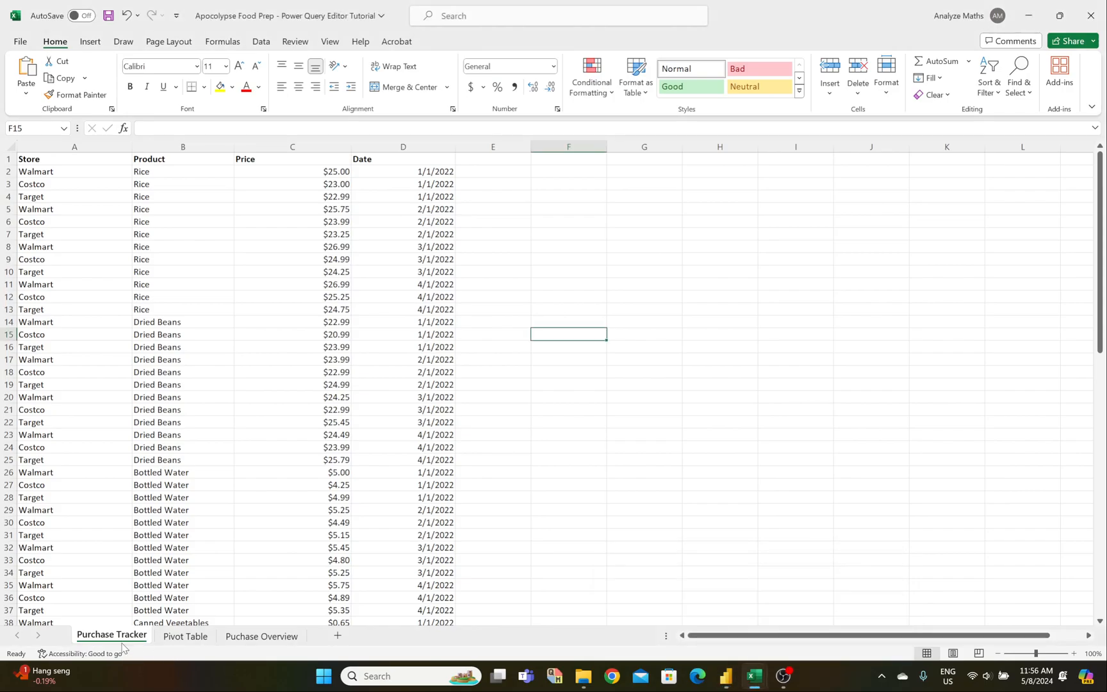
pyautogui.moveTo(772, 687)
pyautogui.click(806, 596)
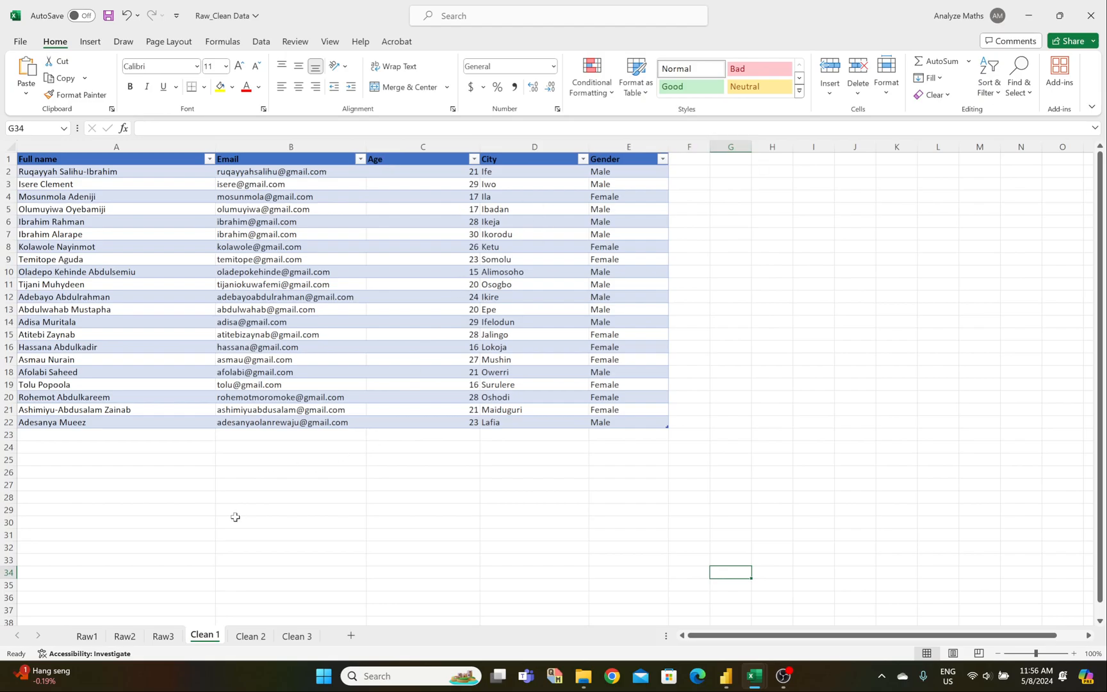
pyautogui.click(125, 637)
# Step: Back in Power Query Editor, open the Raw2 query
pyautogui.moveTo(758, 683)
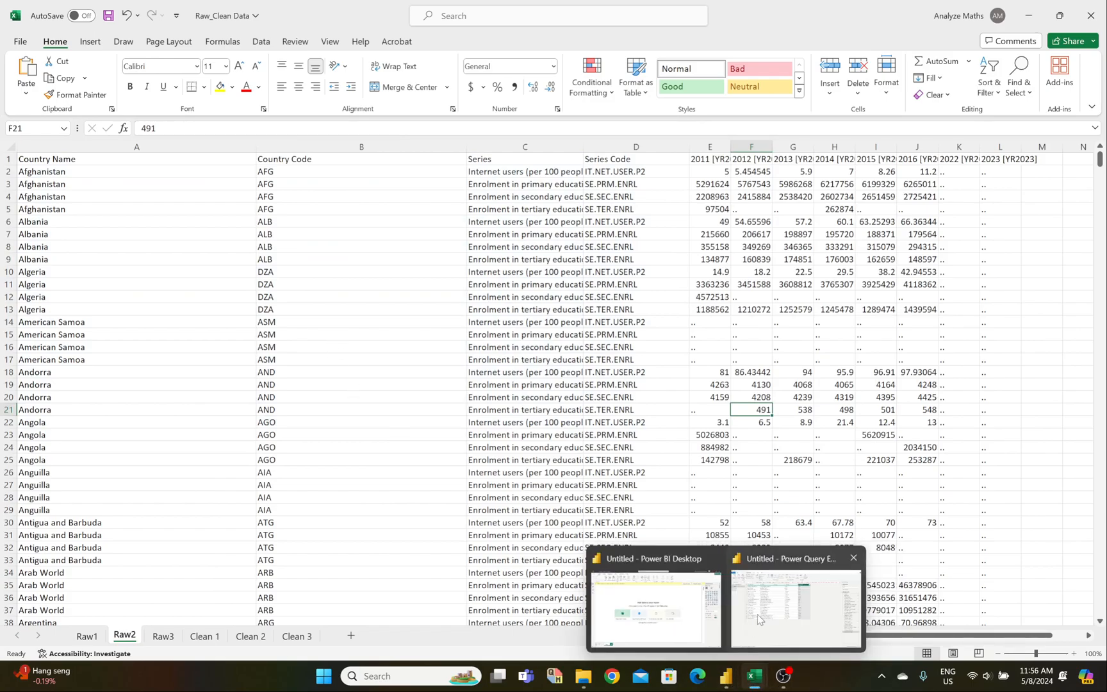
pyautogui.click(760, 620)
pyautogui.click(32, 154)
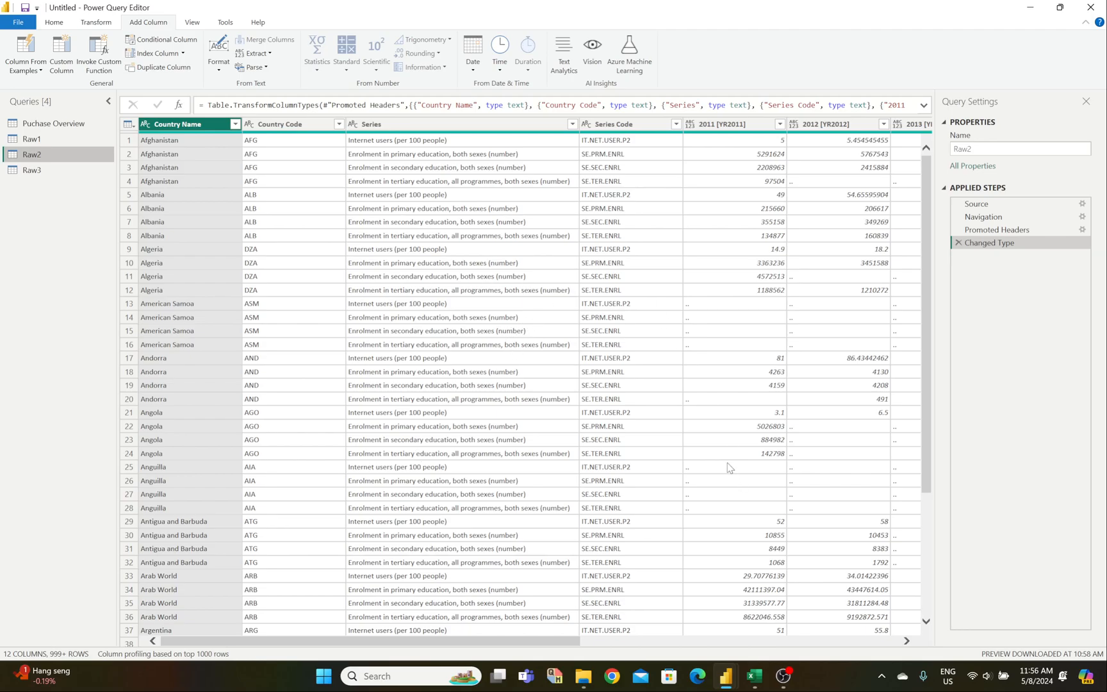
pyautogui.moveTo(754, 676)
pyautogui.click(787, 641)
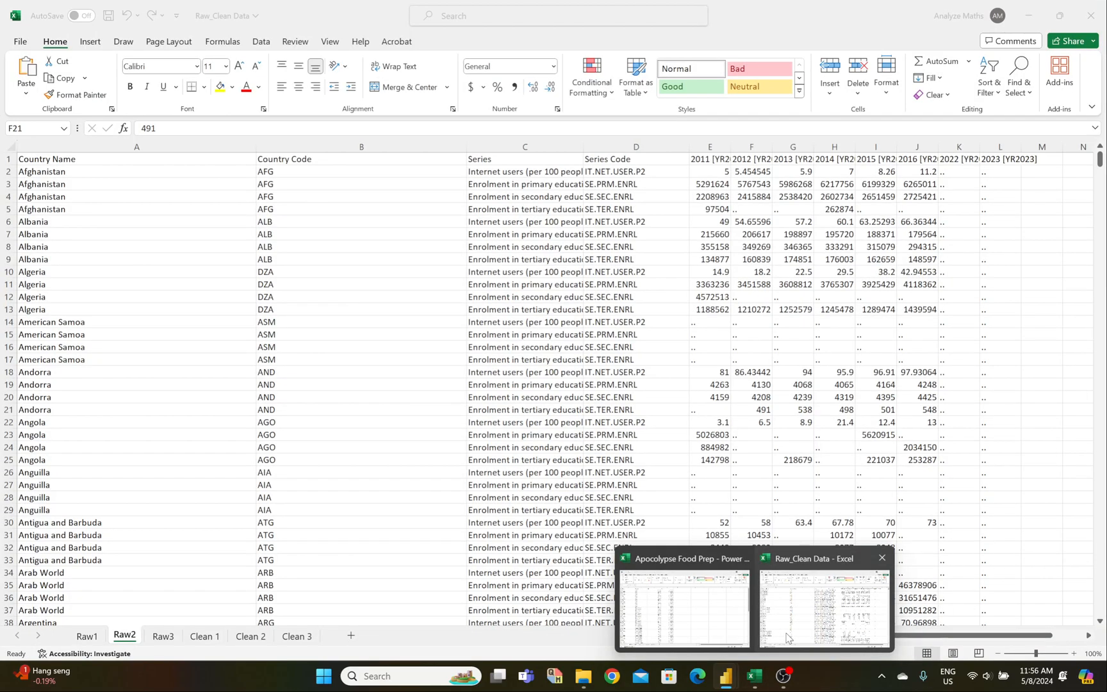
pyautogui.click(244, 638)
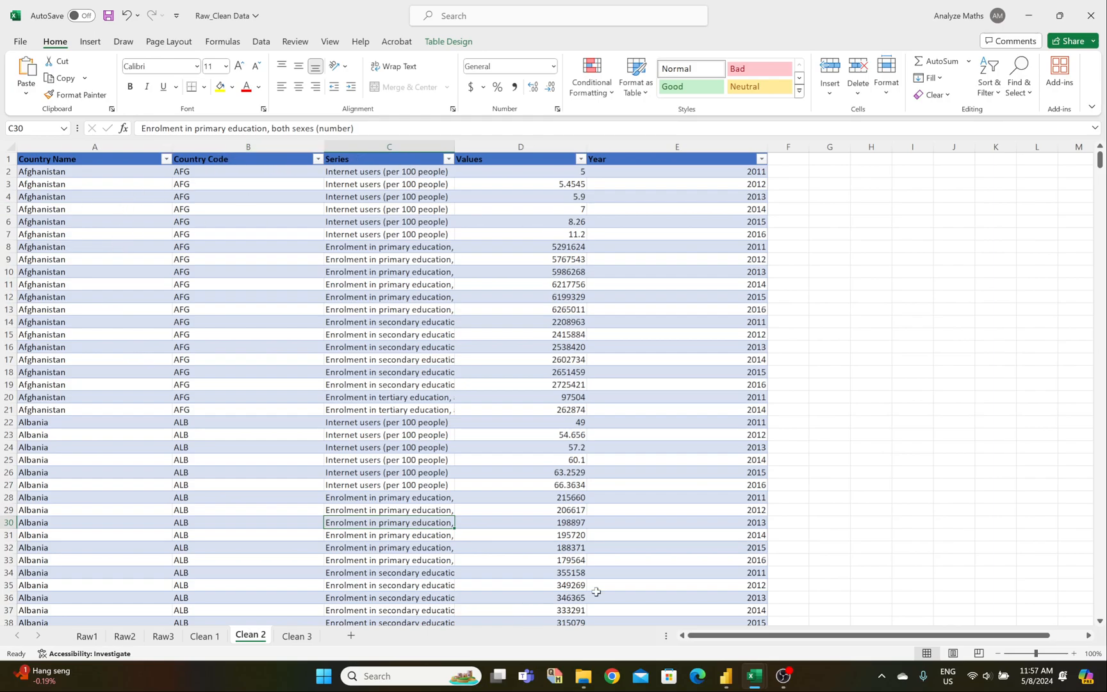
pyautogui.moveTo(749, 685)
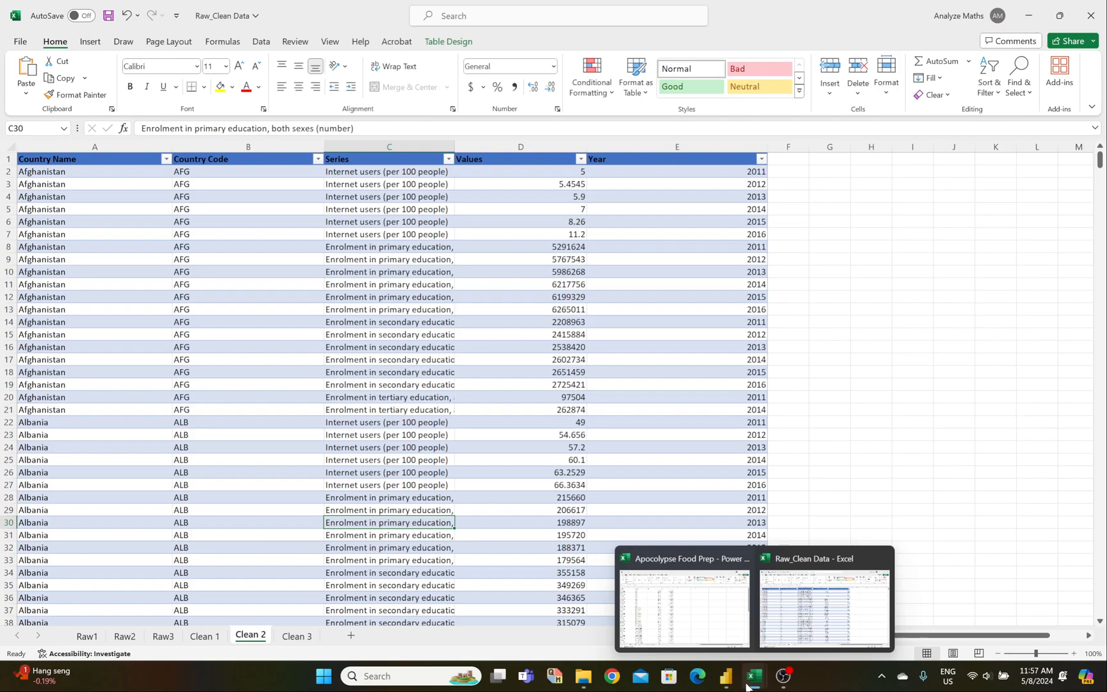
pyautogui.moveTo(726, 676)
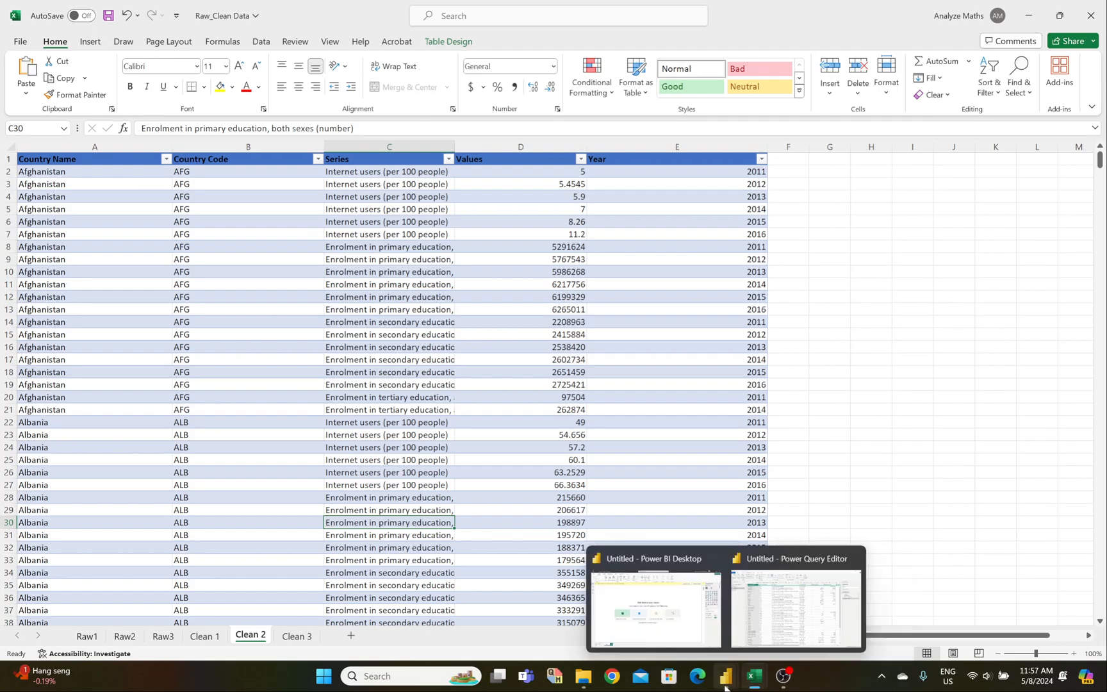
pyautogui.click(749, 602)
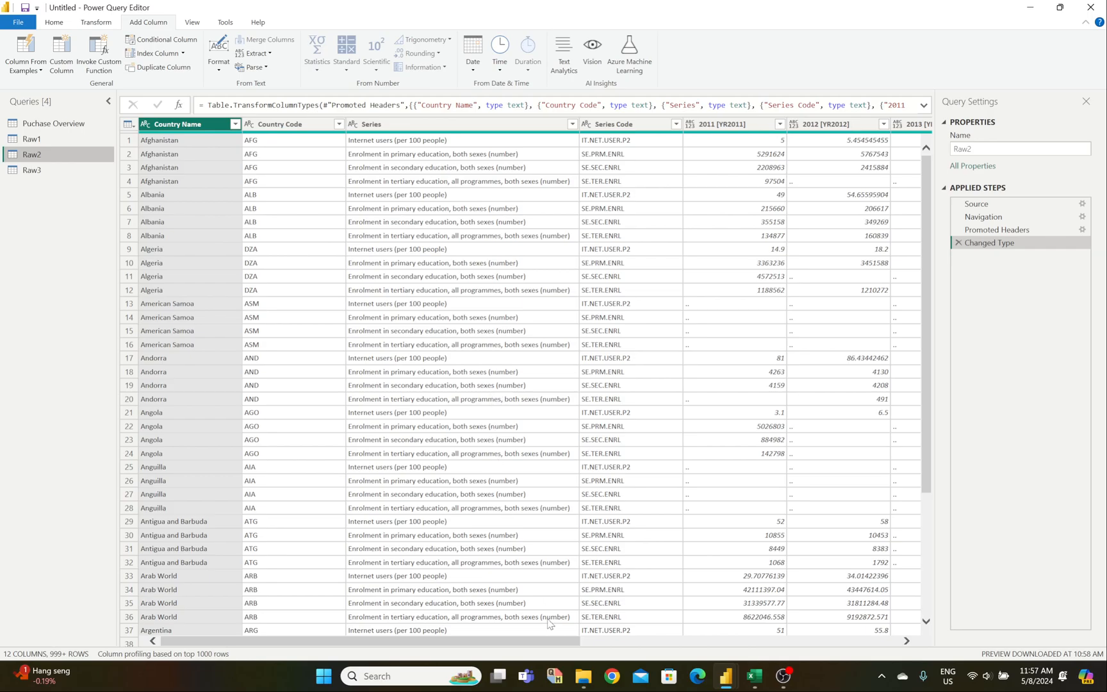
pyautogui.moveTo(721, 664)
pyautogui.moveTo(755, 674)
pyautogui.click(786, 633)
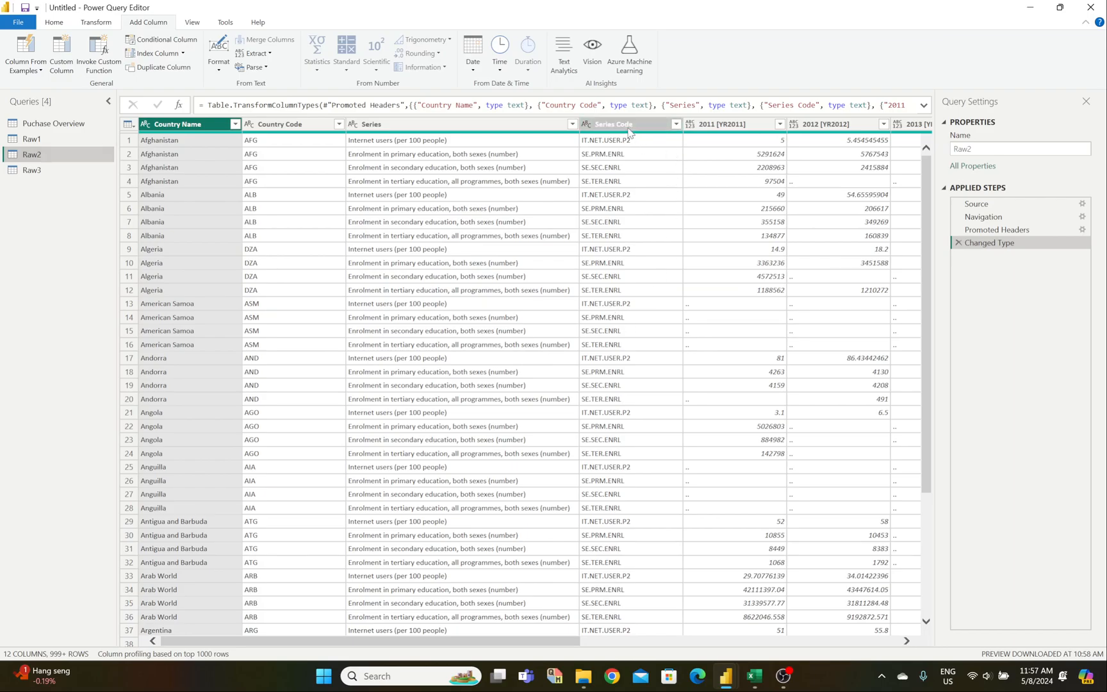
# Step: Remove the Series Code column and check the full text of a Series entry
pyautogui.rightClick(631, 131)
pyautogui.click(644, 152)
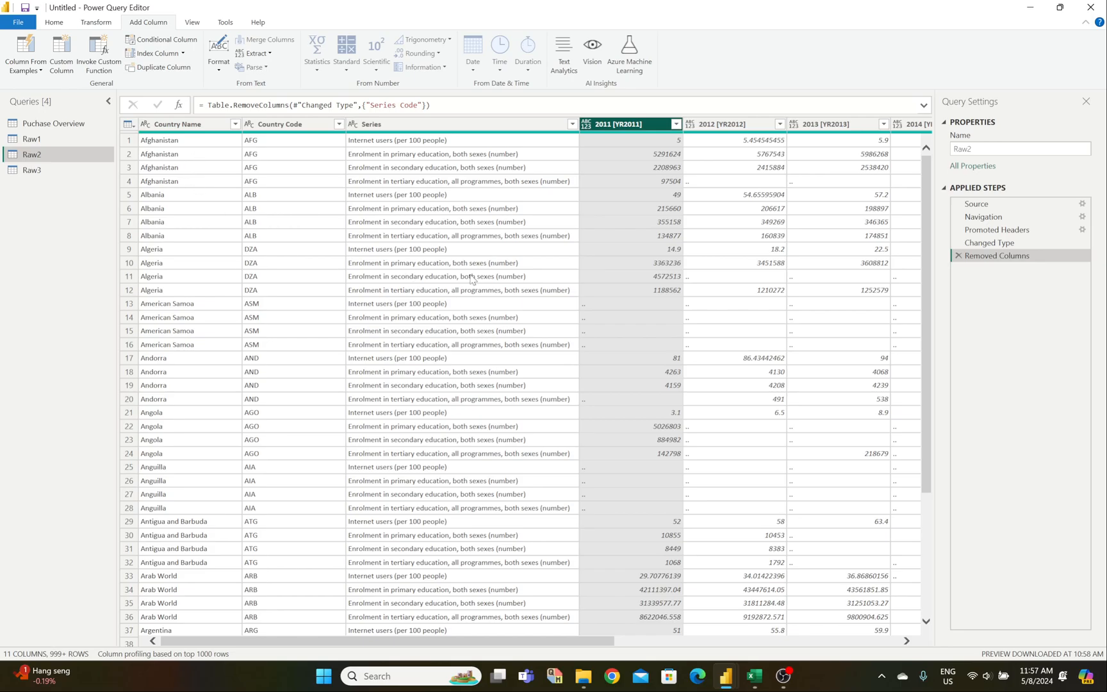
pyautogui.click(521, 293)
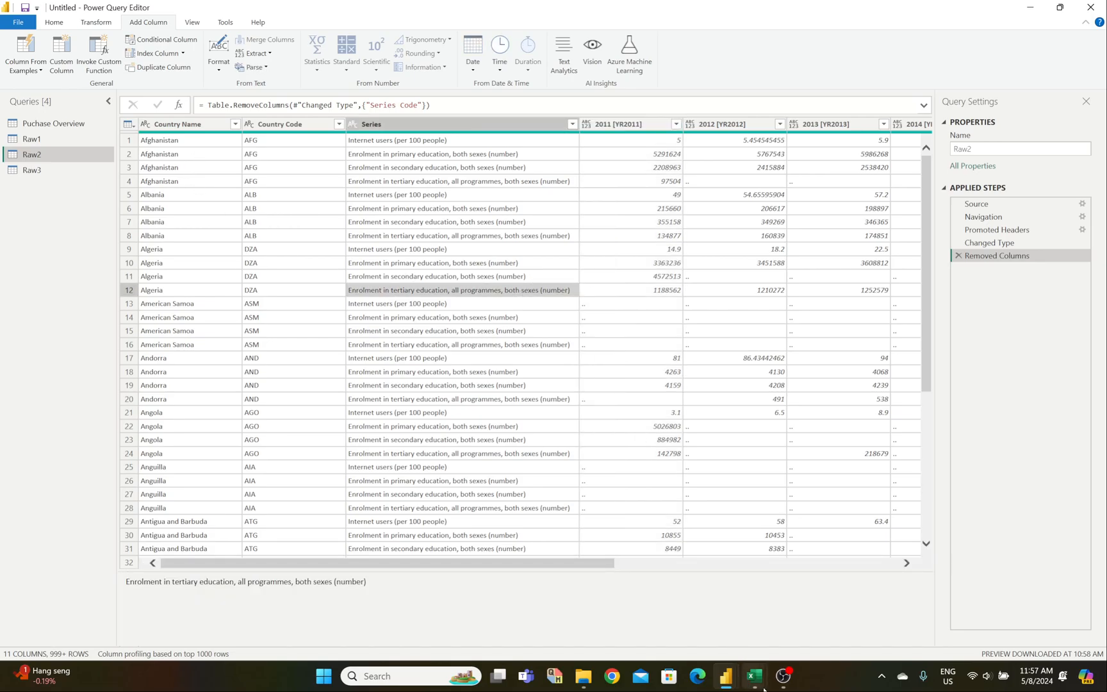
# Step: Select the Country Name, Country Code and Series columns together
pyautogui.moveTo(755, 676)
pyautogui.moveTo(795, 632)
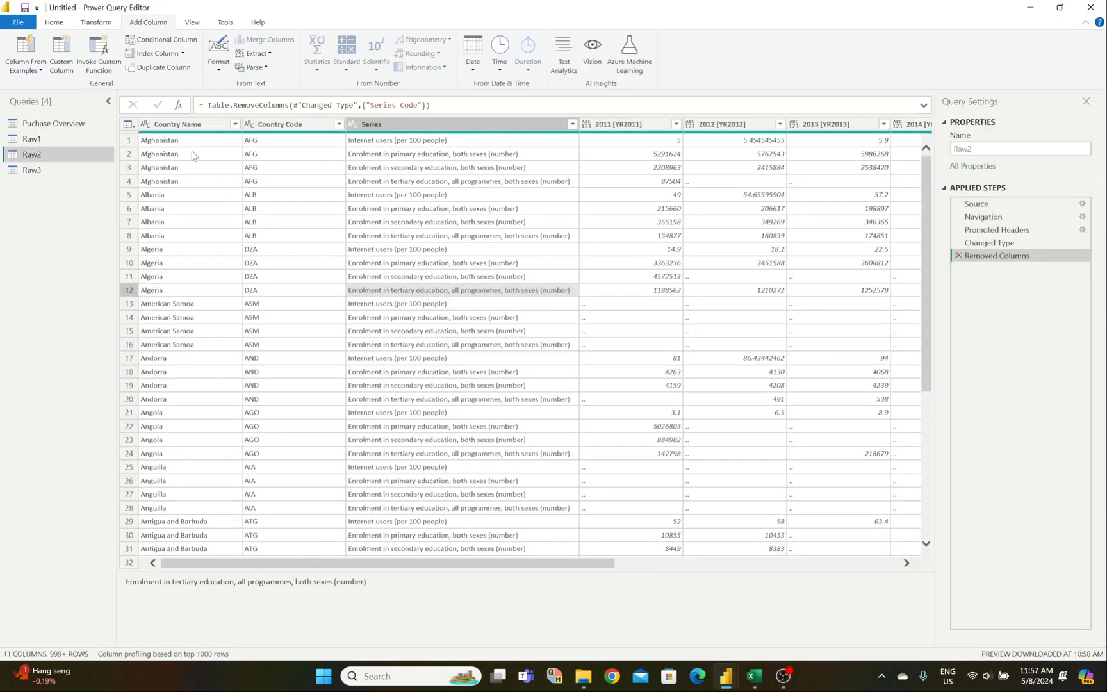
pyautogui.click(188, 126)
pyautogui.keyDown('ctrl'); pyautogui.click(289, 127); pyautogui.keyUp('ctrl')
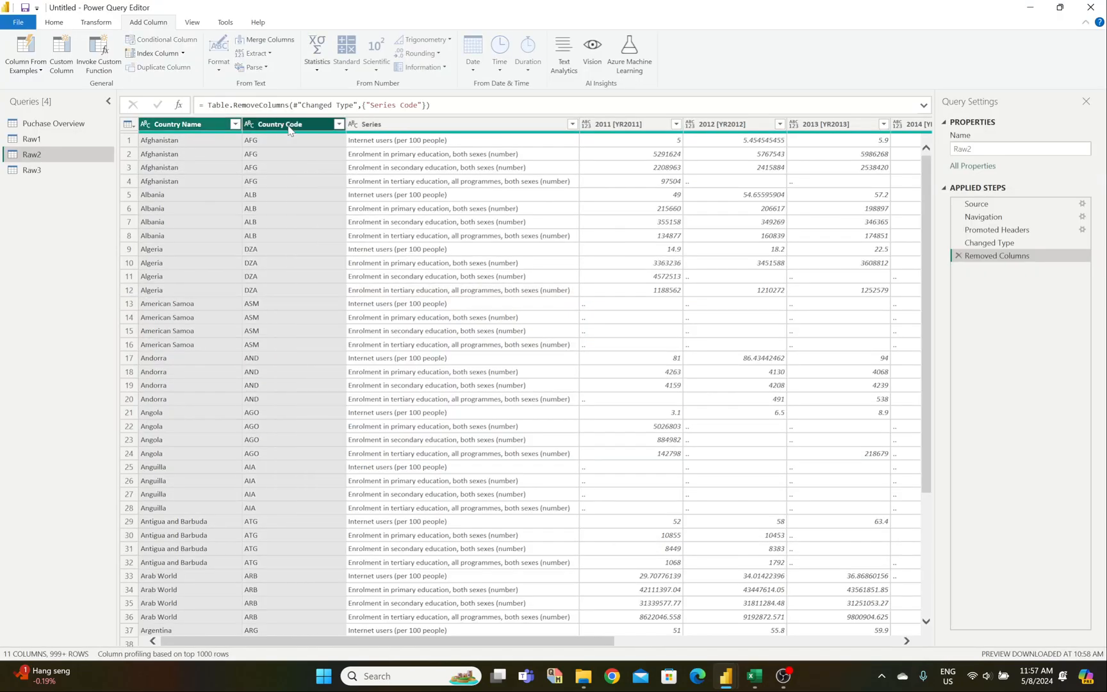
pyautogui.keyDown('ctrl'); pyautogui.click(398, 126); pyautogui.keyUp('ctrl')
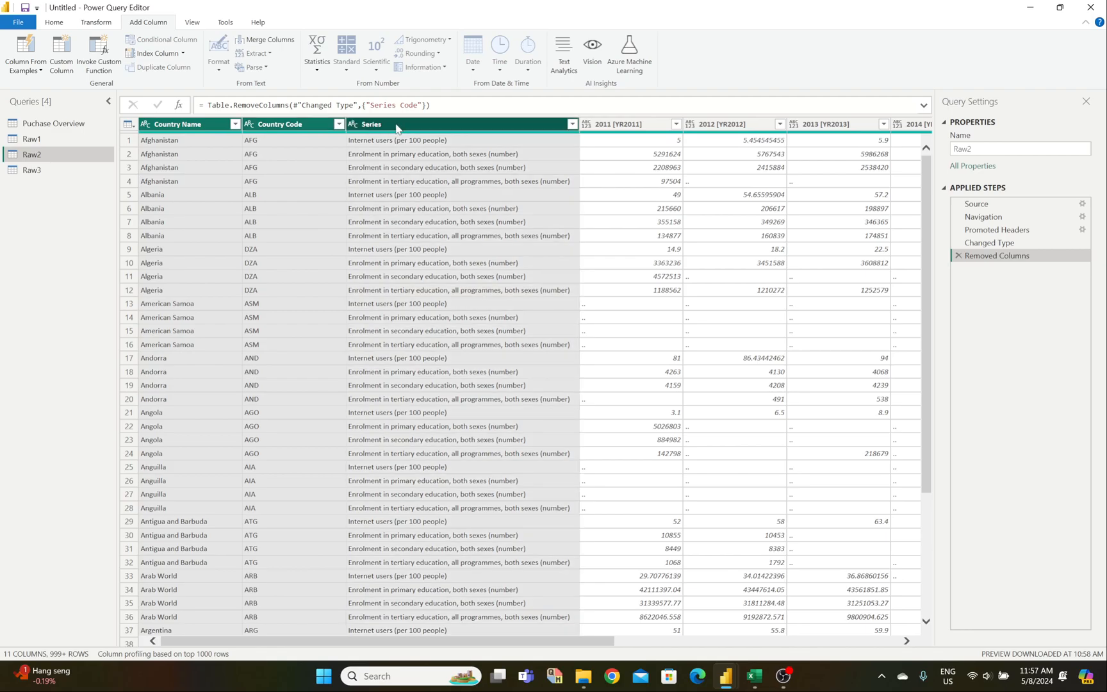
pyautogui.click(96, 22)
# Step: Unpivot every column except Country Name, Country Code and Series into Attribute and Value
pyautogui.click(343, 40)
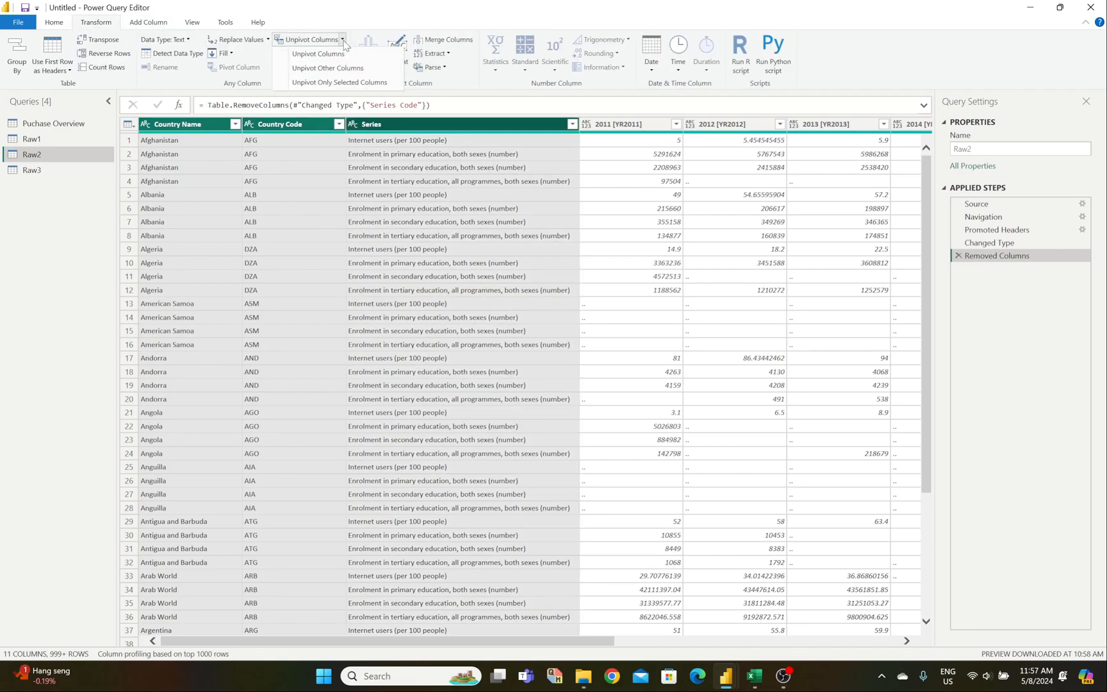
pyautogui.click(328, 68)
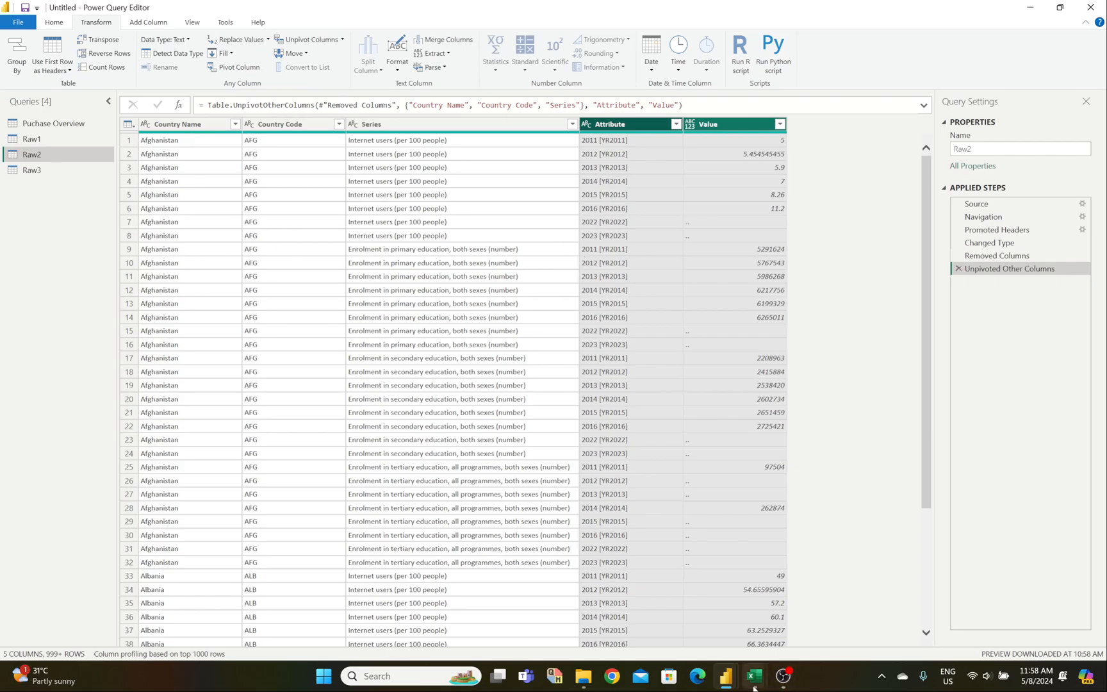
pyautogui.moveTo(755, 676)
pyautogui.moveTo(796, 620)
pyautogui.moveTo(757, 554)
# Step: Move the Value column so it sits before Attribute
pyautogui.moveTo(716, 126); pyautogui.dragTo(620, 130)
pyautogui.moveTo(715, 124); pyautogui.dragTo(656, 128)
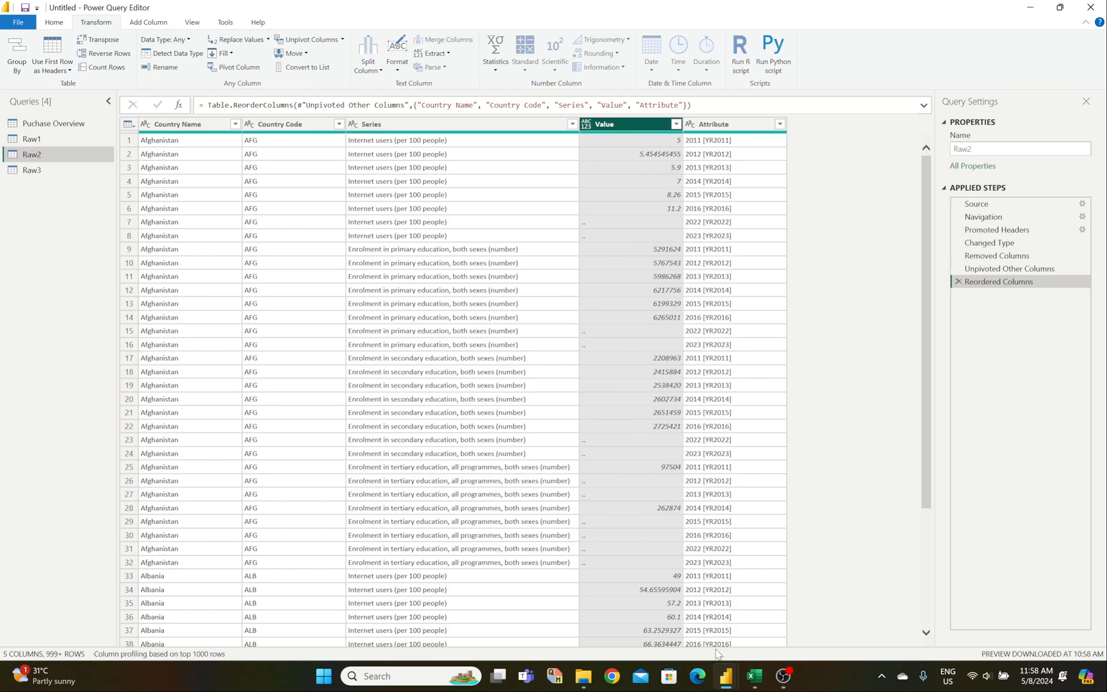
pyautogui.moveTo(755, 676)
pyautogui.moveTo(795, 634)
# Step: Uncheck '..' in the Value column filter to drop the placeholder rows
pyautogui.click(677, 126)
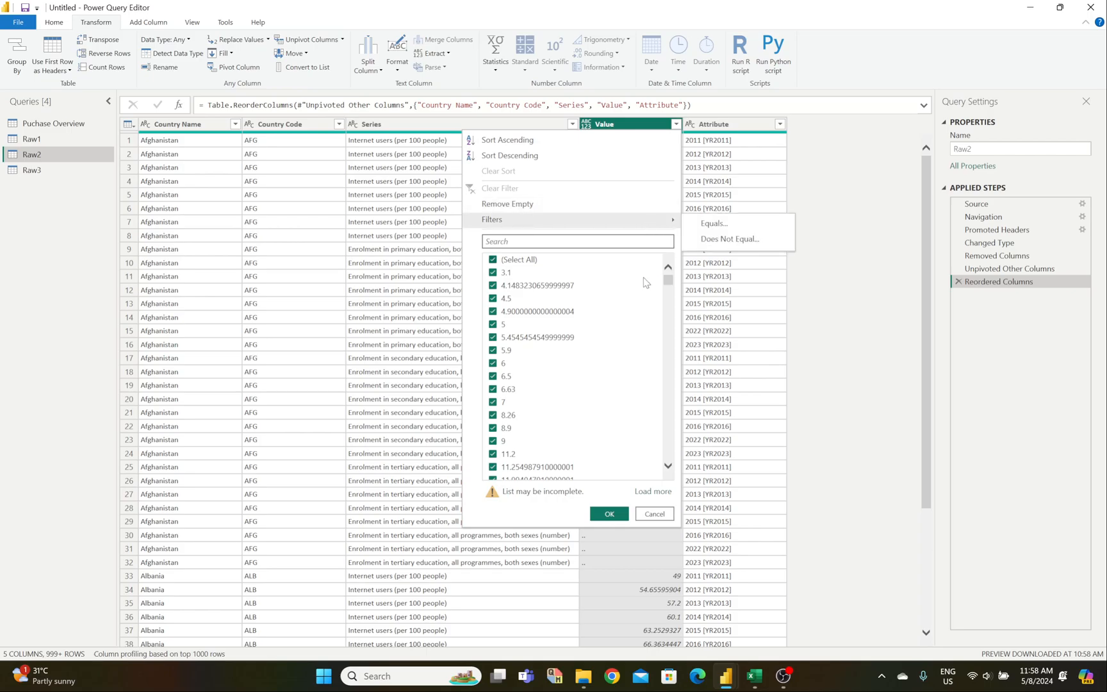
pyautogui.moveTo(668, 282); pyautogui.dragTo(675, 476)
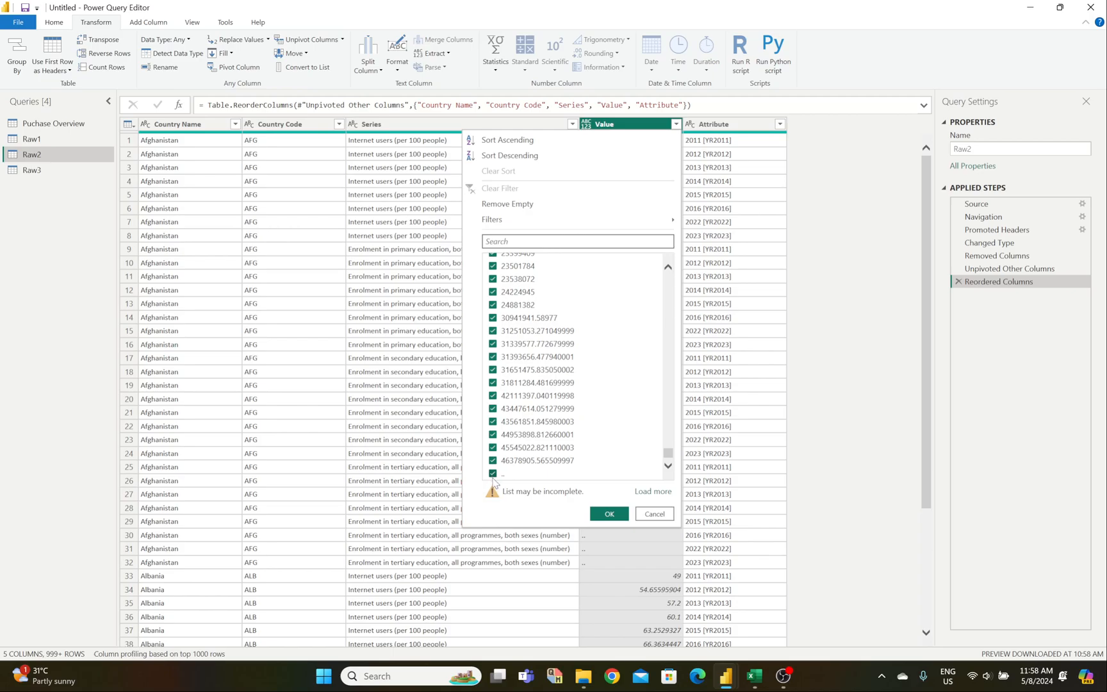
pyautogui.moveTo(668, 453); pyautogui.dragTo(671, 277)
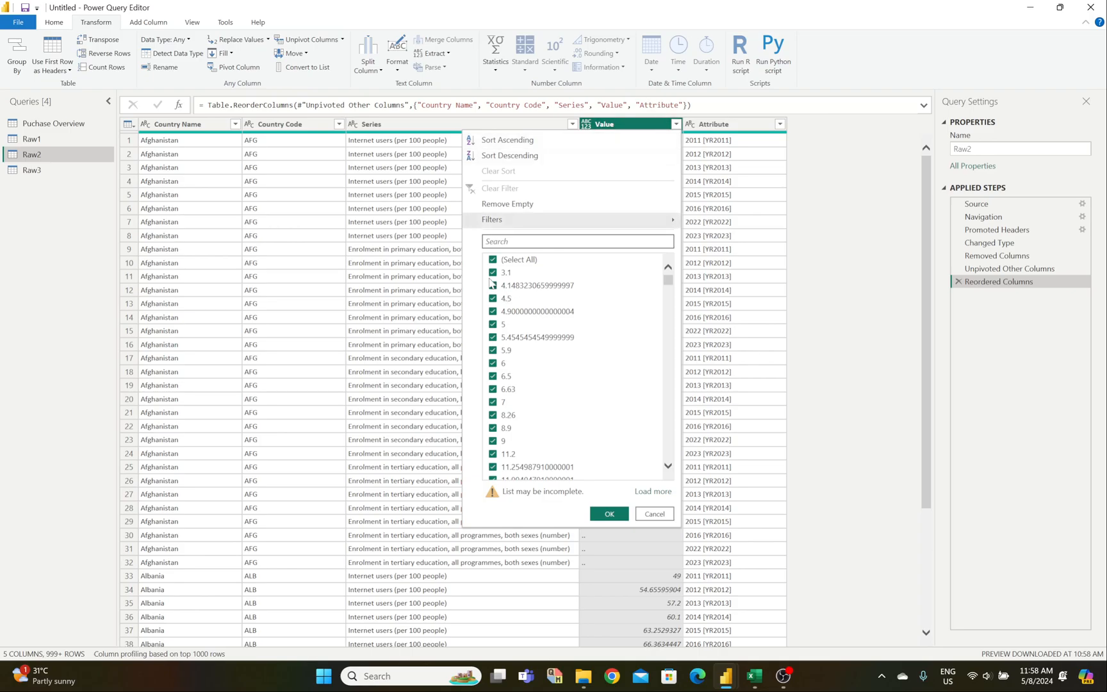
pyautogui.scroll(-15, 493, 402)
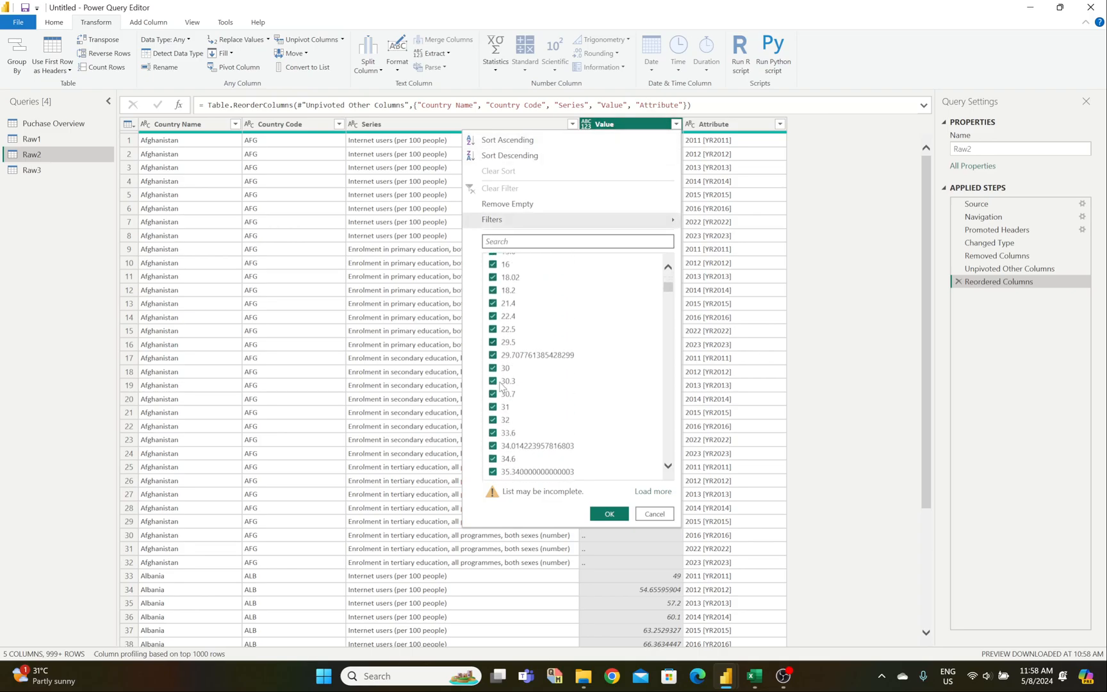
pyautogui.scroll(-5, 502, 396)
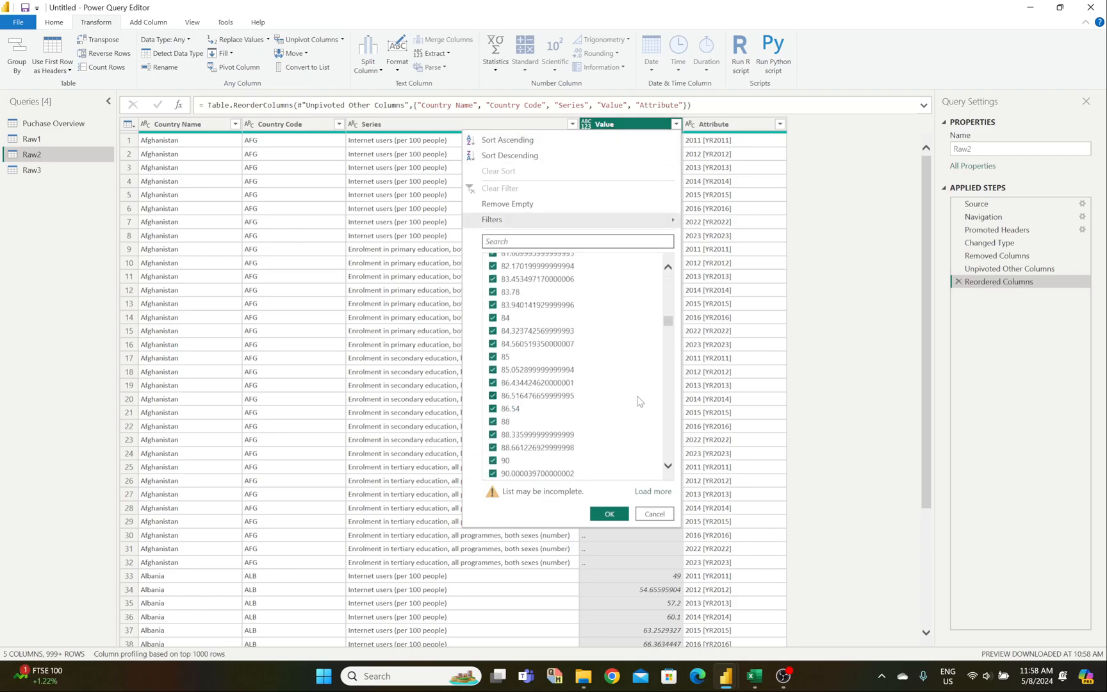
pyautogui.moveTo(668, 349); pyautogui.dragTo(667, 452)
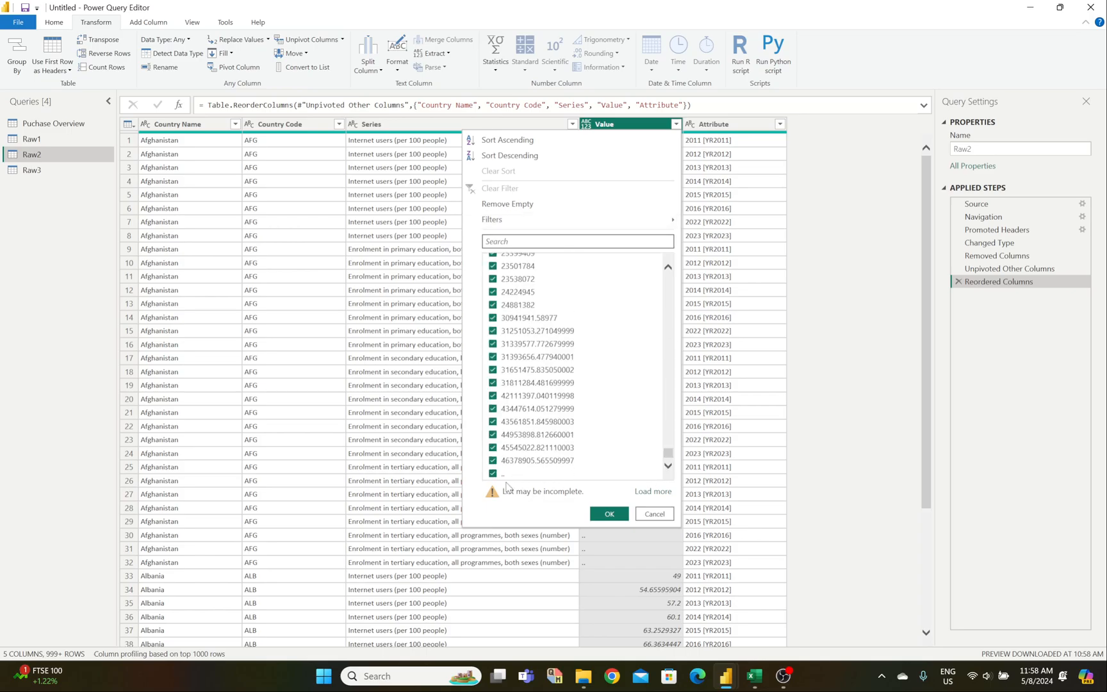
pyautogui.click(494, 474)
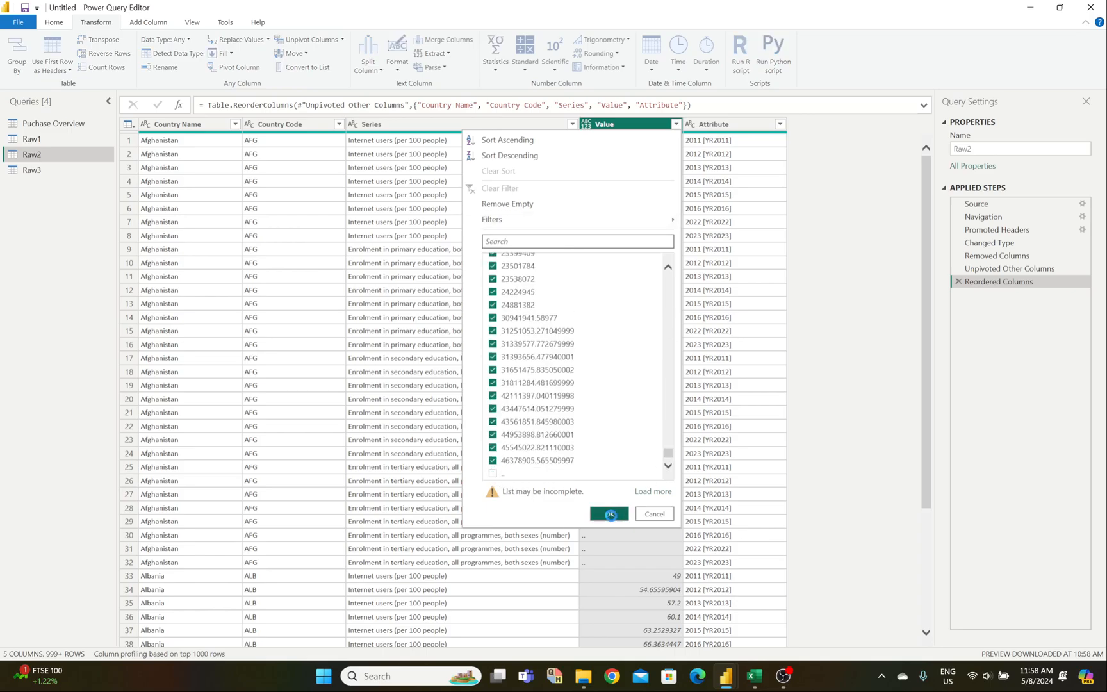
pyautogui.click(610, 514)
# Step: Scroll through the filtered rows and select the Attribute column
pyautogui.scroll(-20, 614, 269)
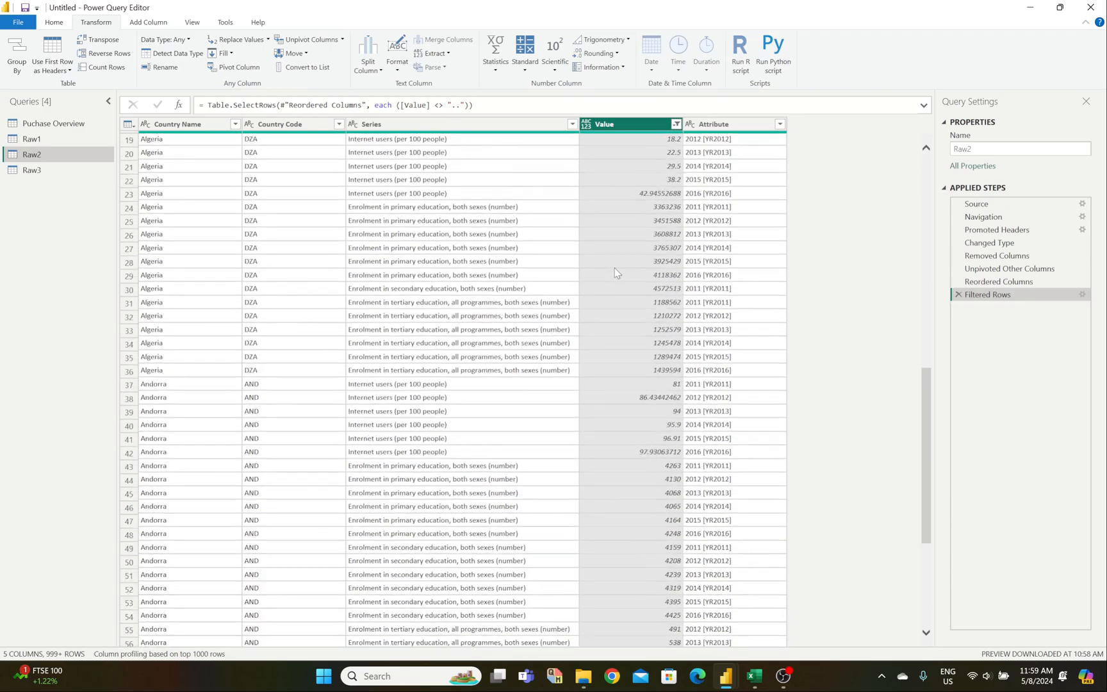
pyautogui.scroll(-4, 615, 277)
pyautogui.scroll(-20, 927, 493)
pyautogui.moveTo(927, 481); pyautogui.dragTo(927, 179)
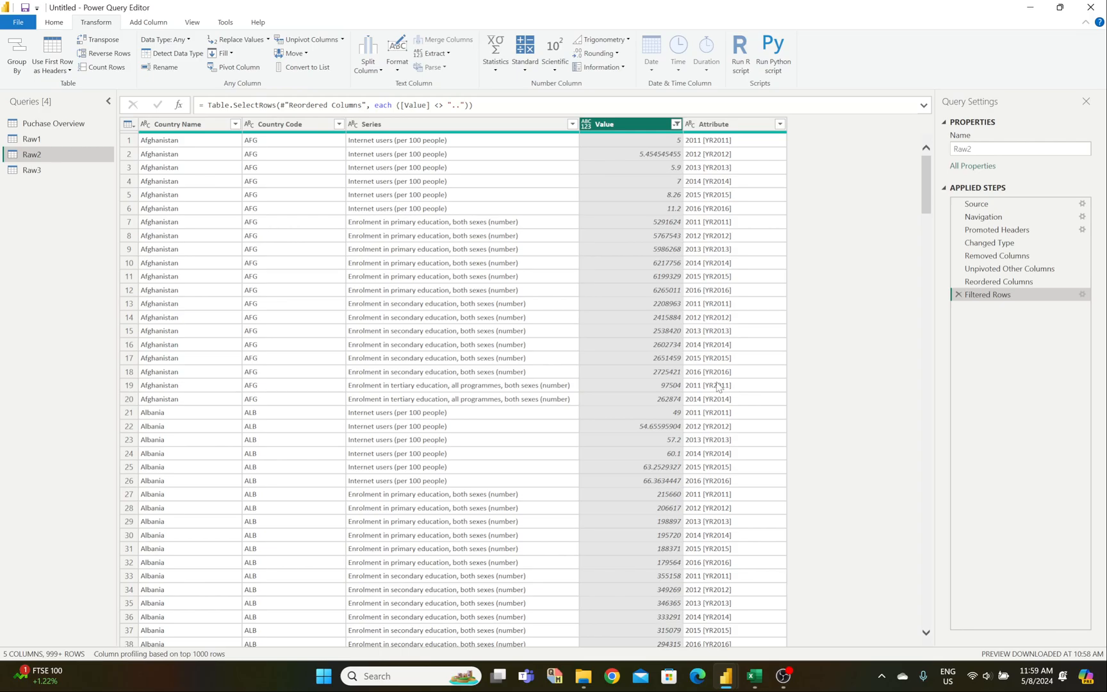
pyautogui.click(719, 126)
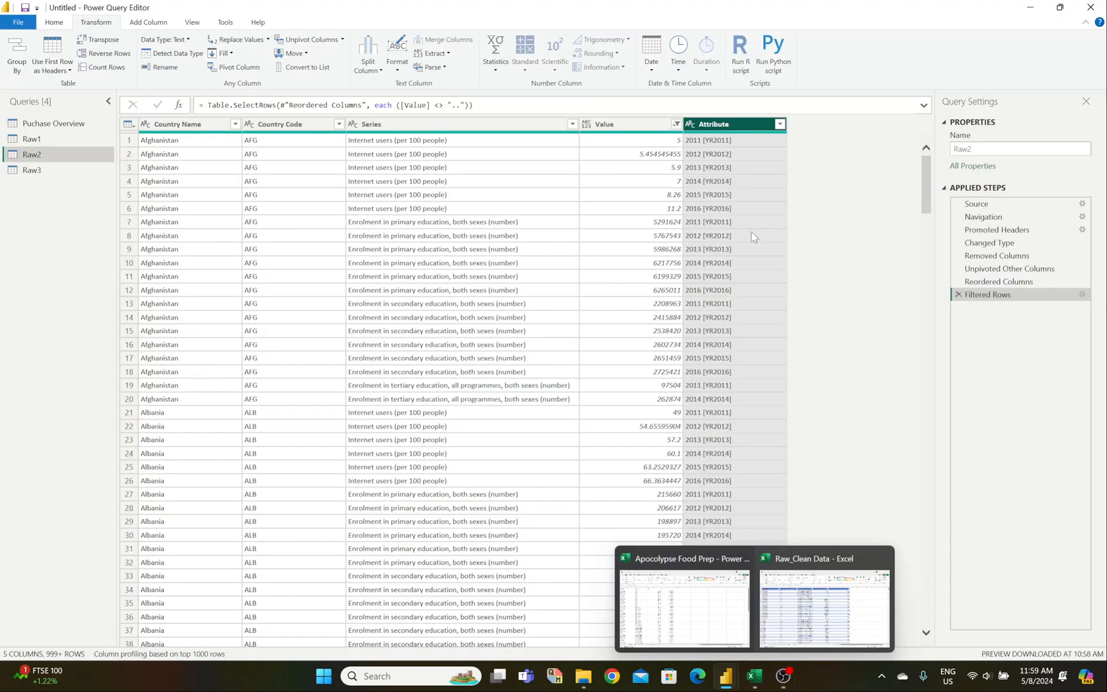
pyautogui.click(750, 192)
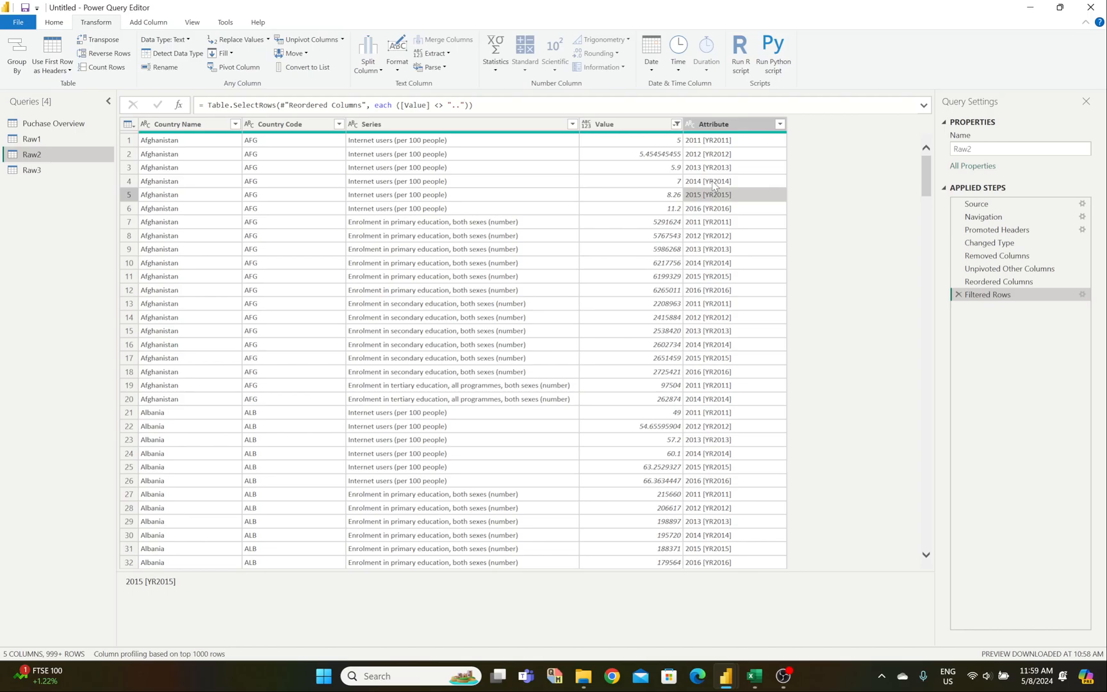
pyautogui.click(719, 128)
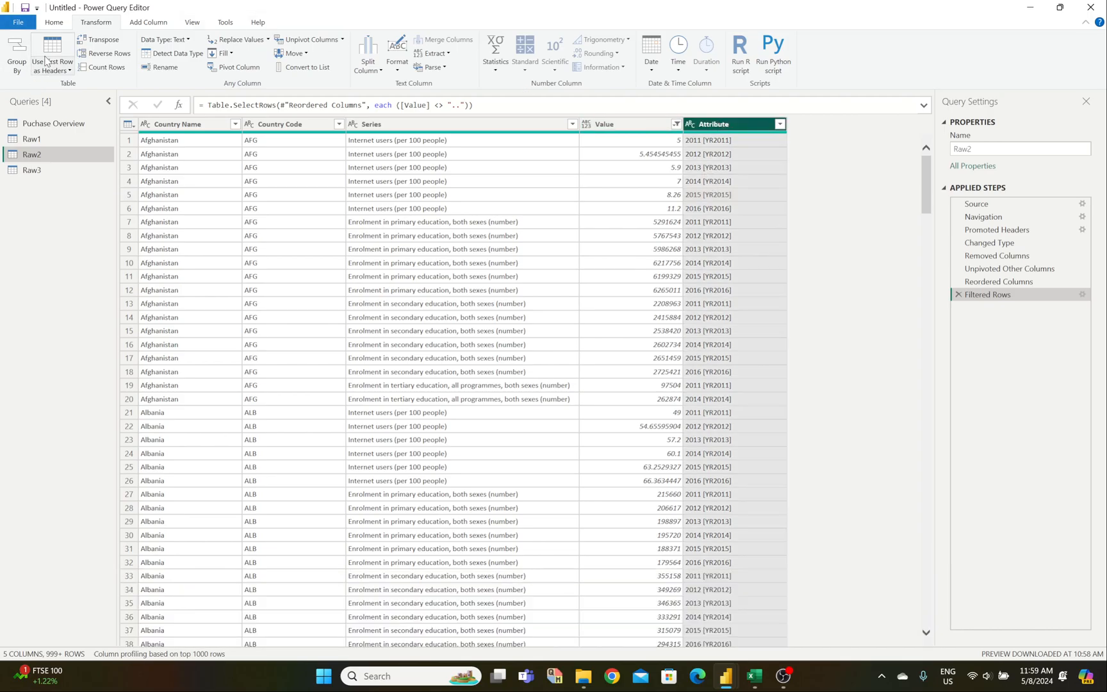
# Step: Add a Column From Examples using 2011 as the example year
pyautogui.click(146, 22)
pyautogui.click(26, 49)
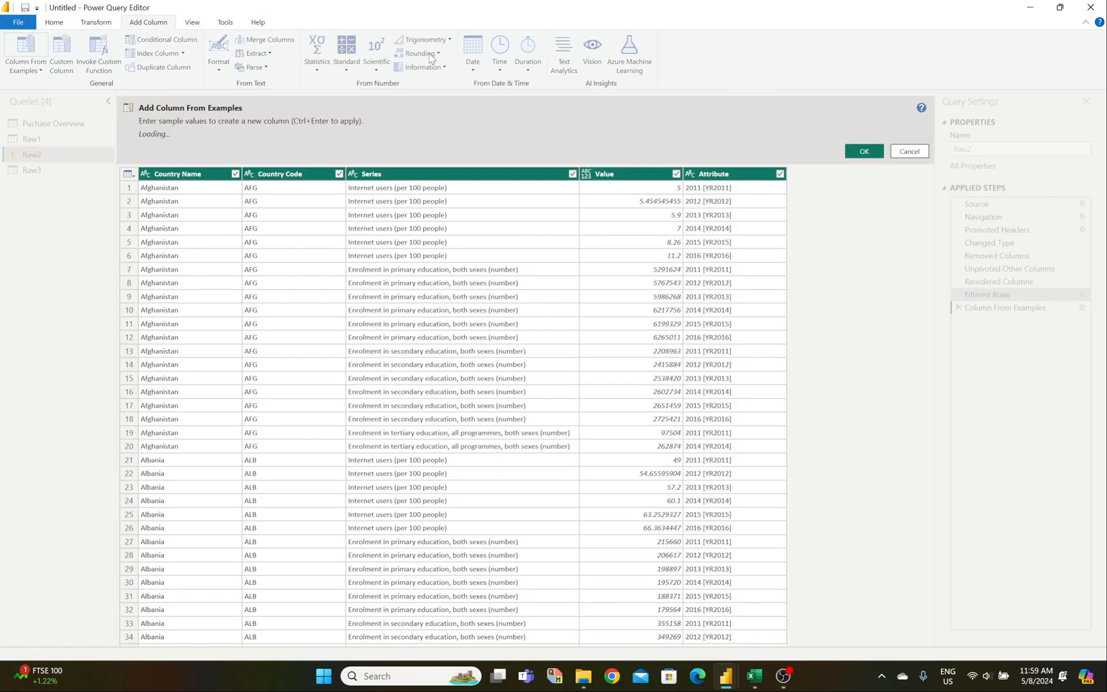
pyautogui.write('2011')
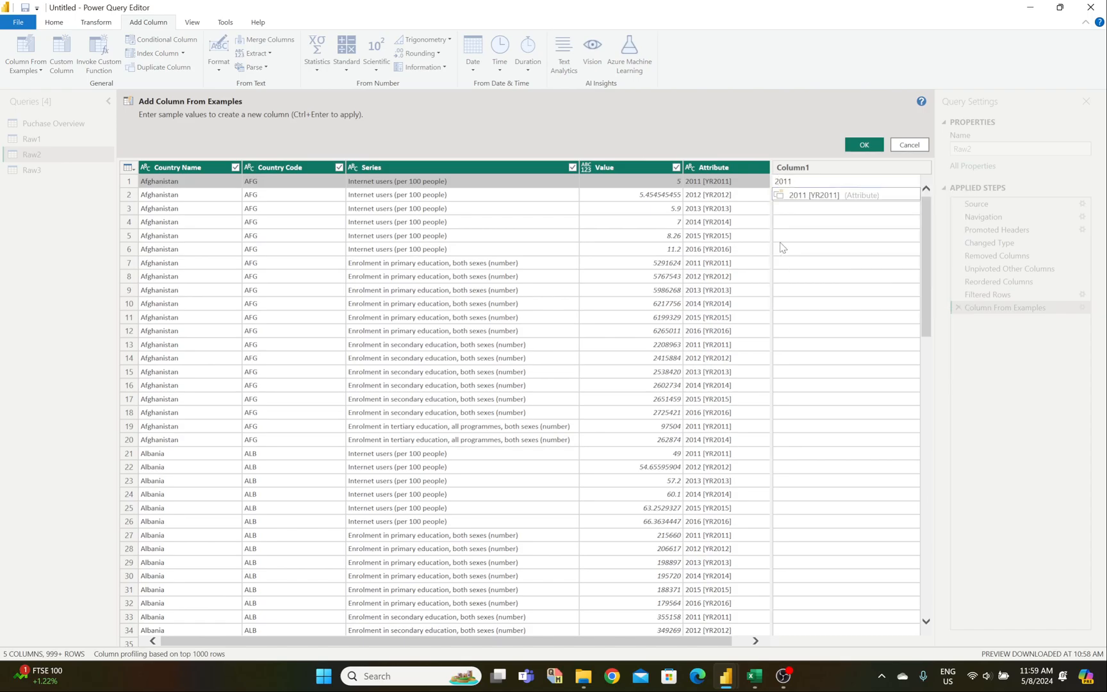
pyautogui.press('Return')
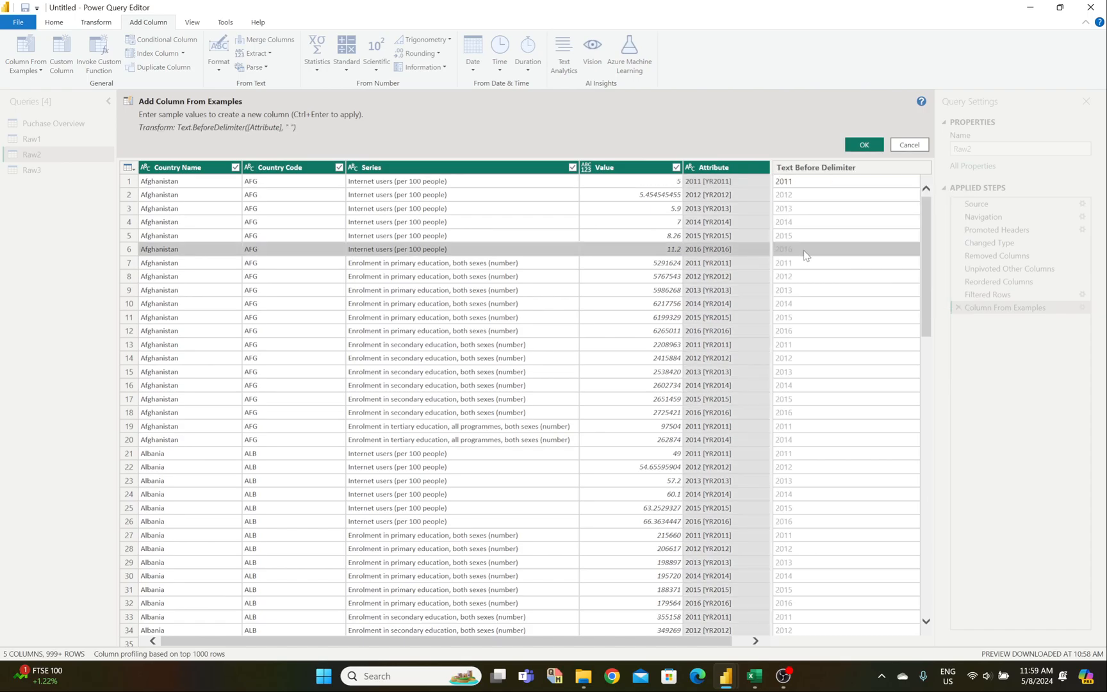
pyautogui.click(864, 144)
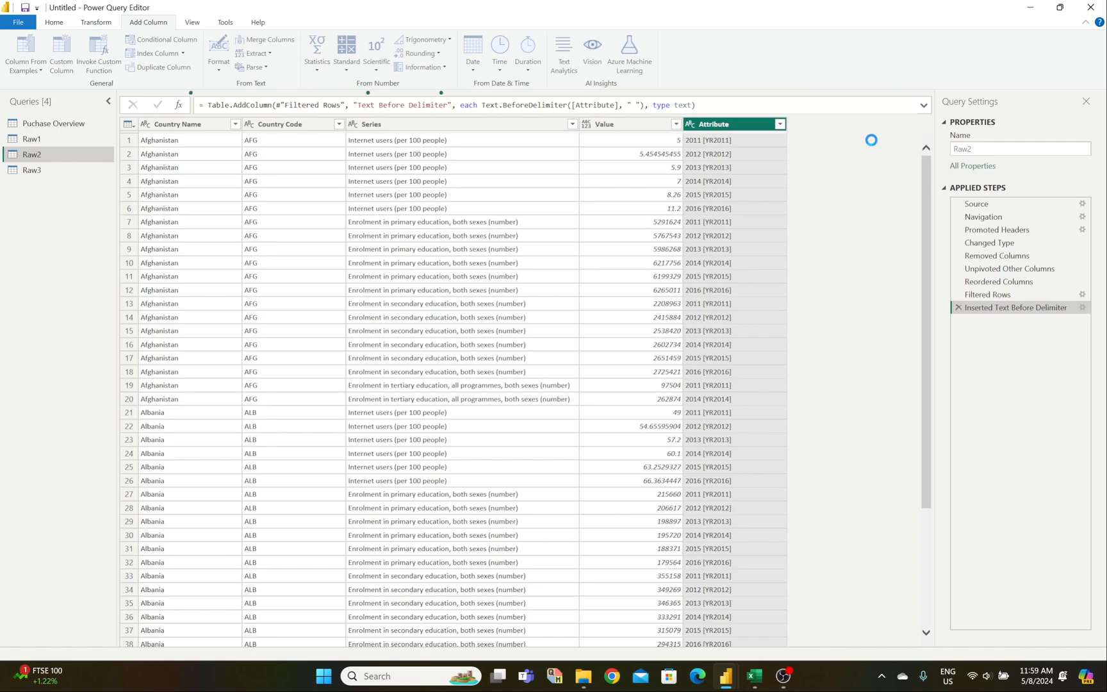
# Step: Remove the Attribute column and compare the year values with the Raw_Clean Data workbook
pyautogui.rightClick(726, 125)
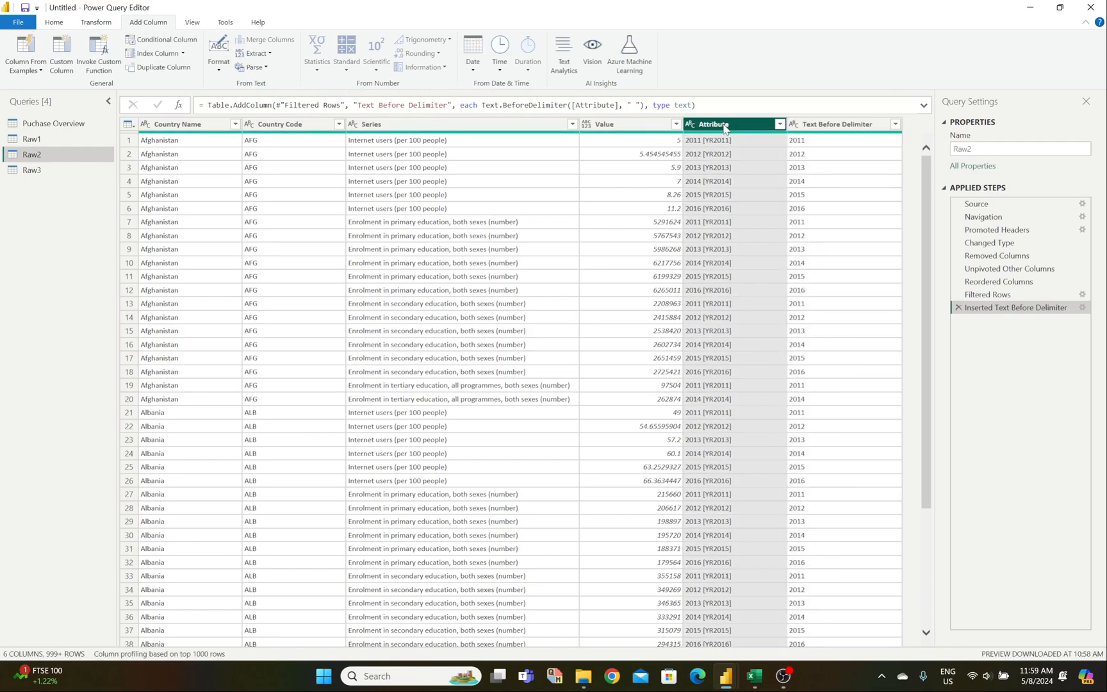
pyautogui.click(741, 147)
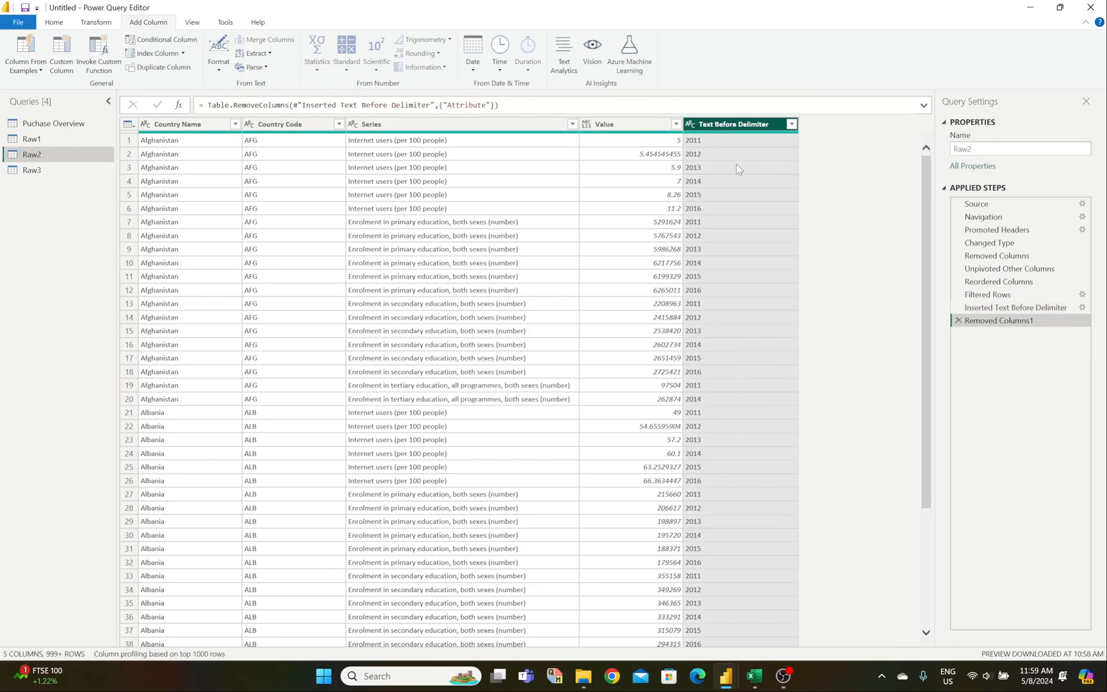
pyautogui.click(744, 264)
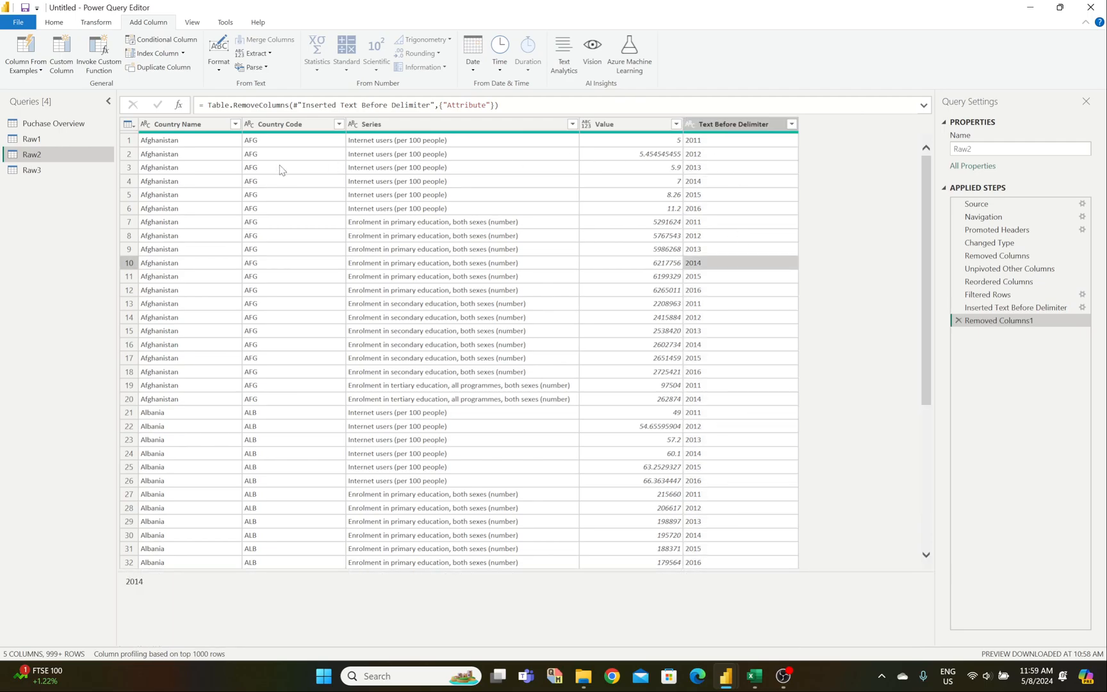
pyautogui.moveTo(754, 674)
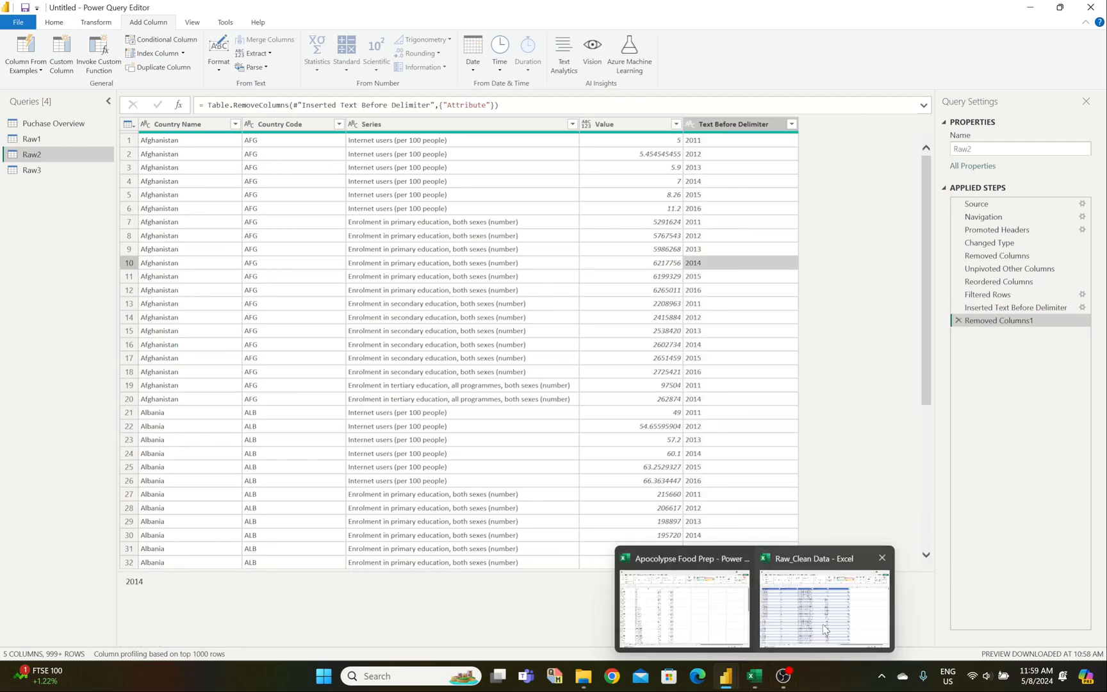
pyautogui.click(825, 631)
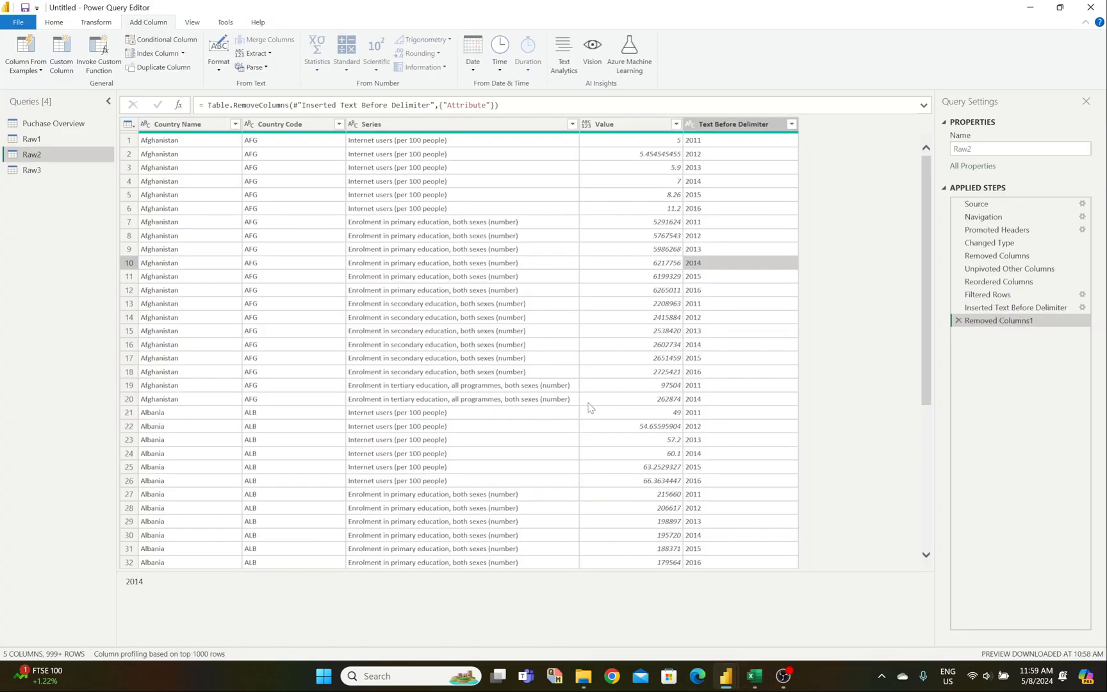
pyautogui.moveTo(761, 685)
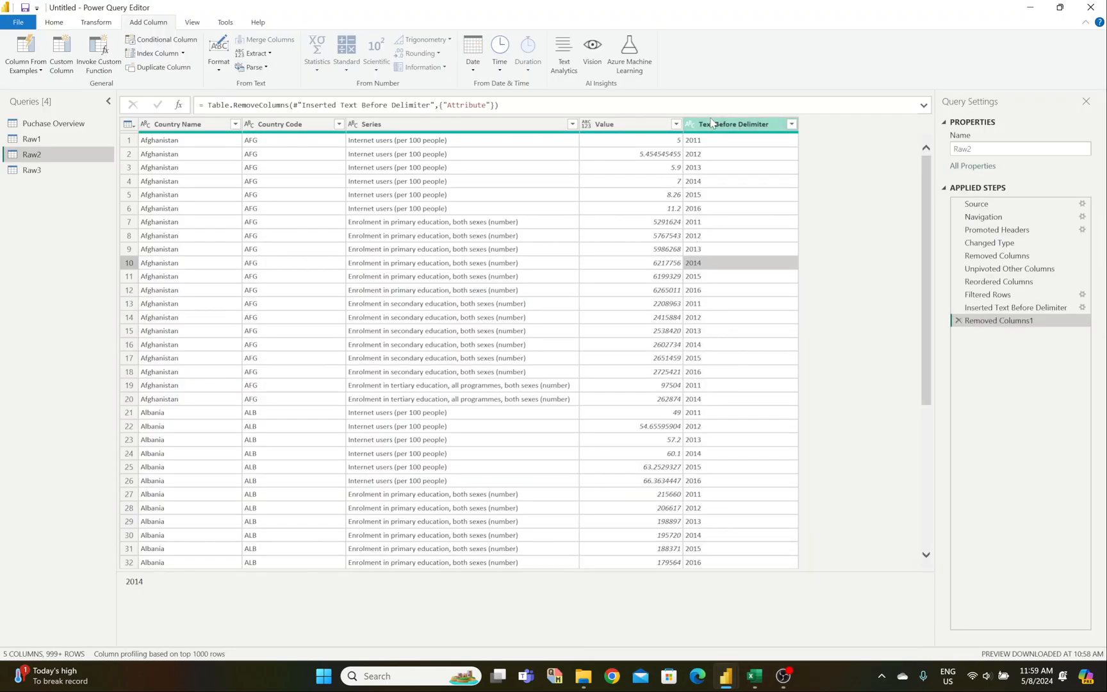
# Step: Rename the Text Before Delimiter column to 'Year'
pyautogui.click(713, 125)
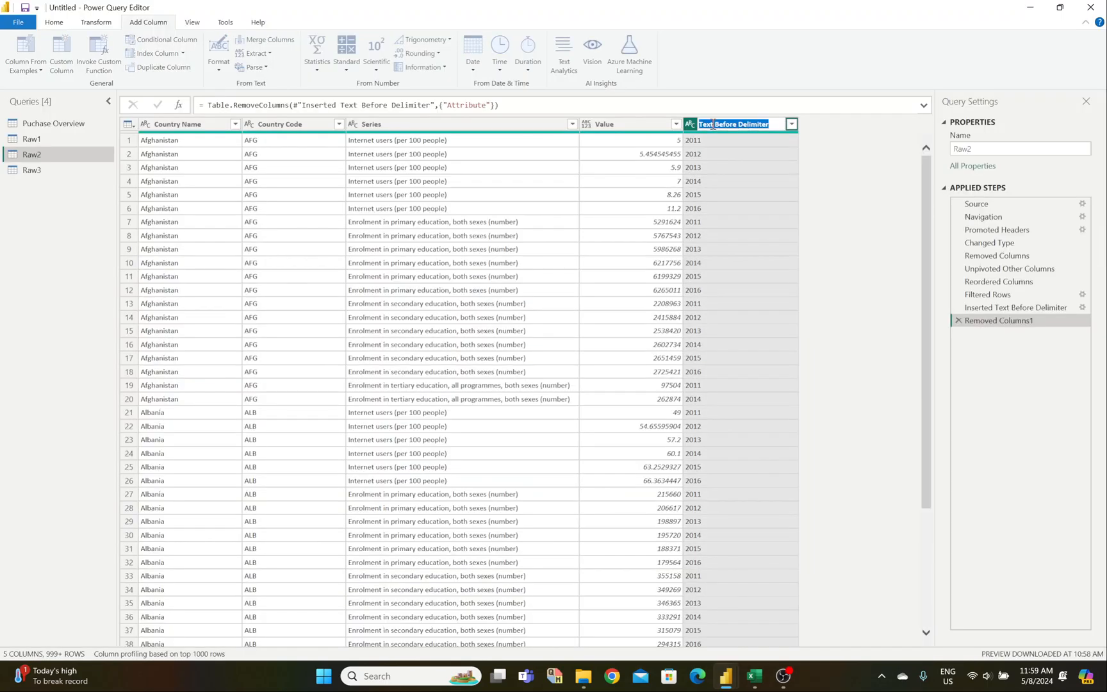
pyautogui.doubleClick(763, 123)
pyautogui.write('Year')
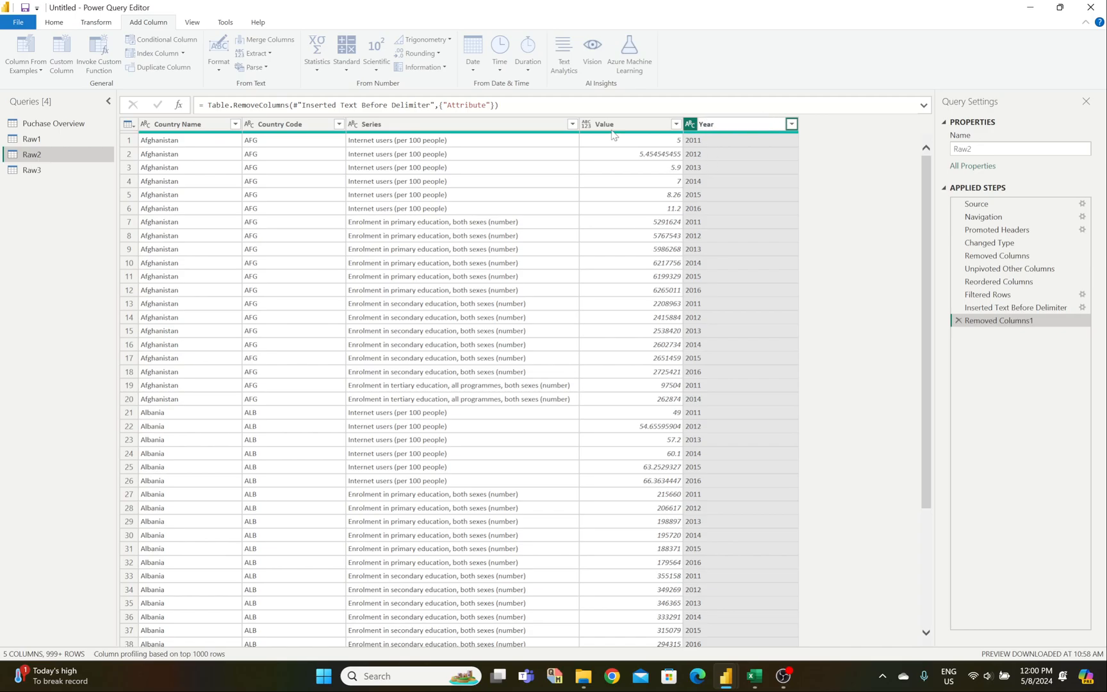
pyautogui.press('Return')
# Step: Set Year to Whole Number and Value to Decimal Number
pyautogui.click(617, 128)
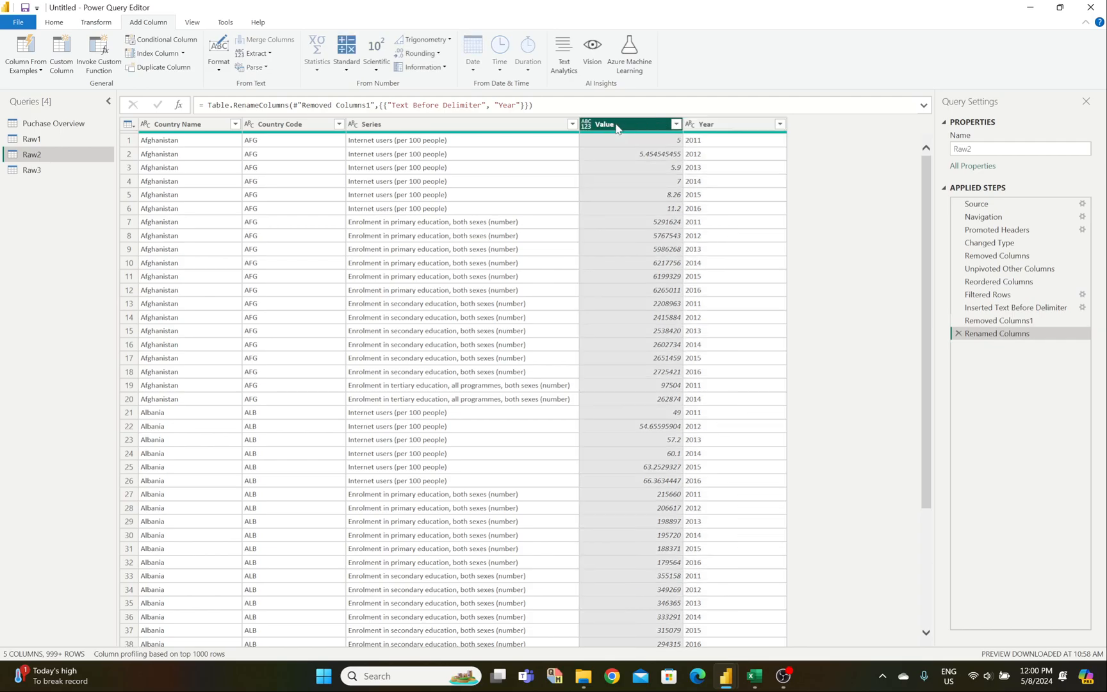
pyautogui.click(691, 123)
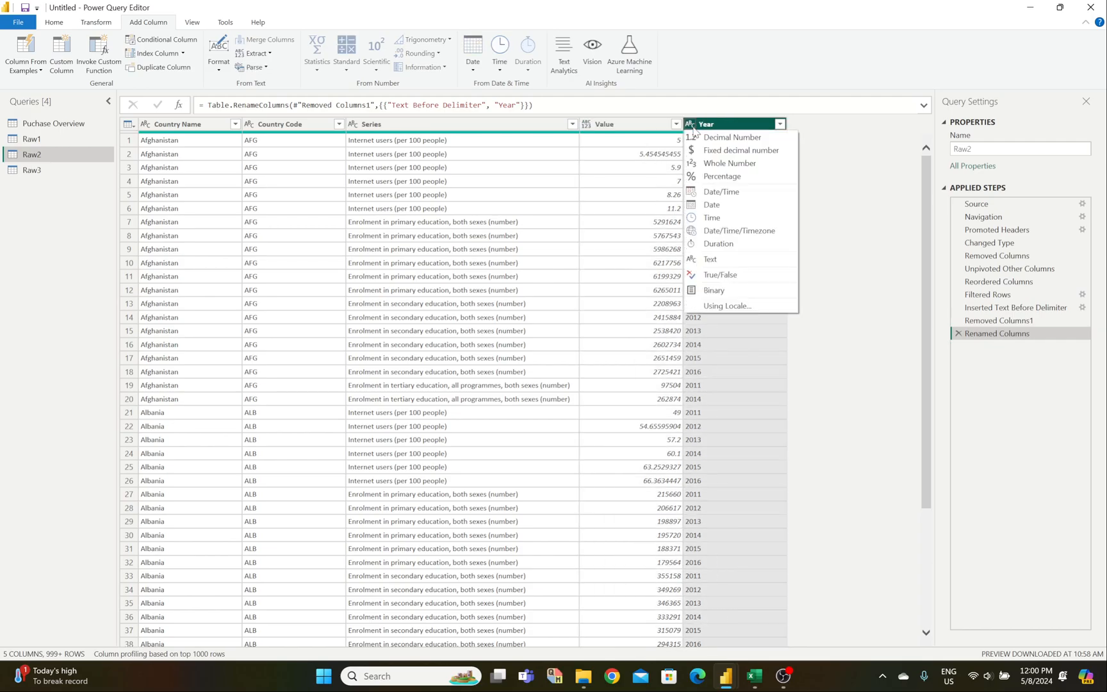
pyautogui.click(705, 163)
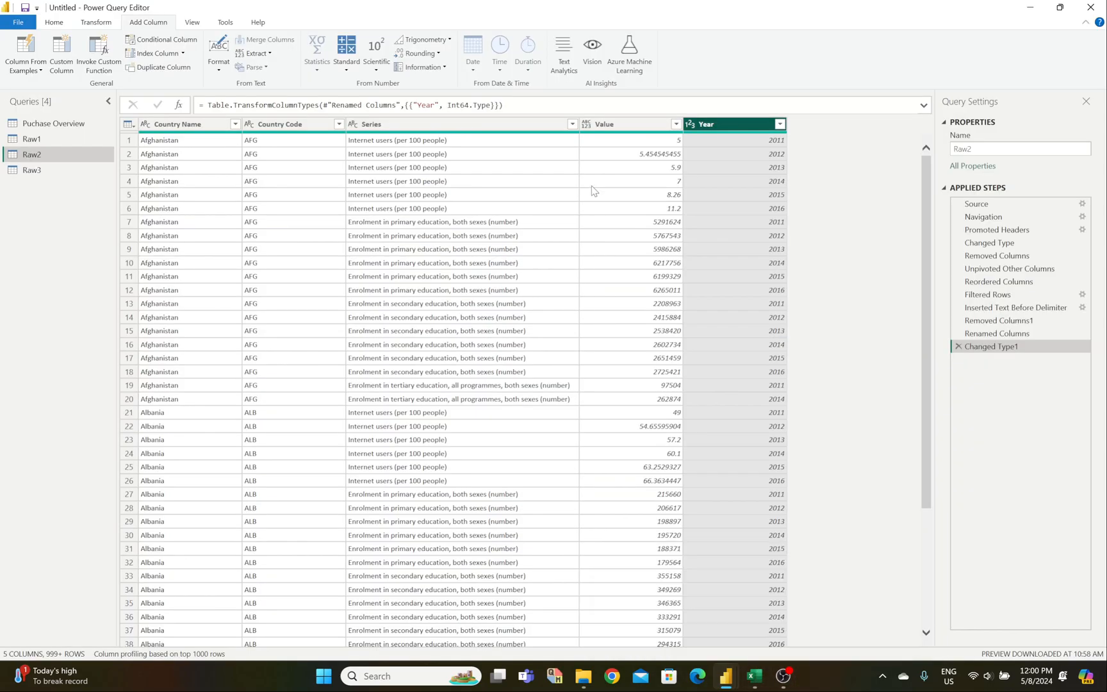
pyautogui.click(586, 125)
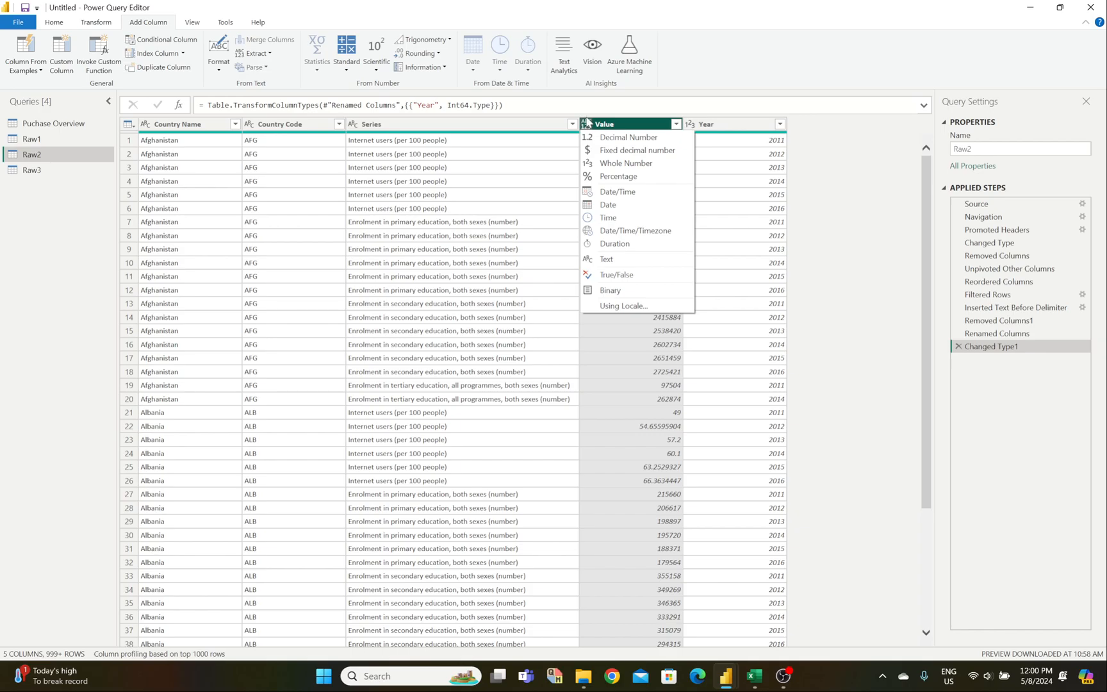
pyautogui.click(598, 139)
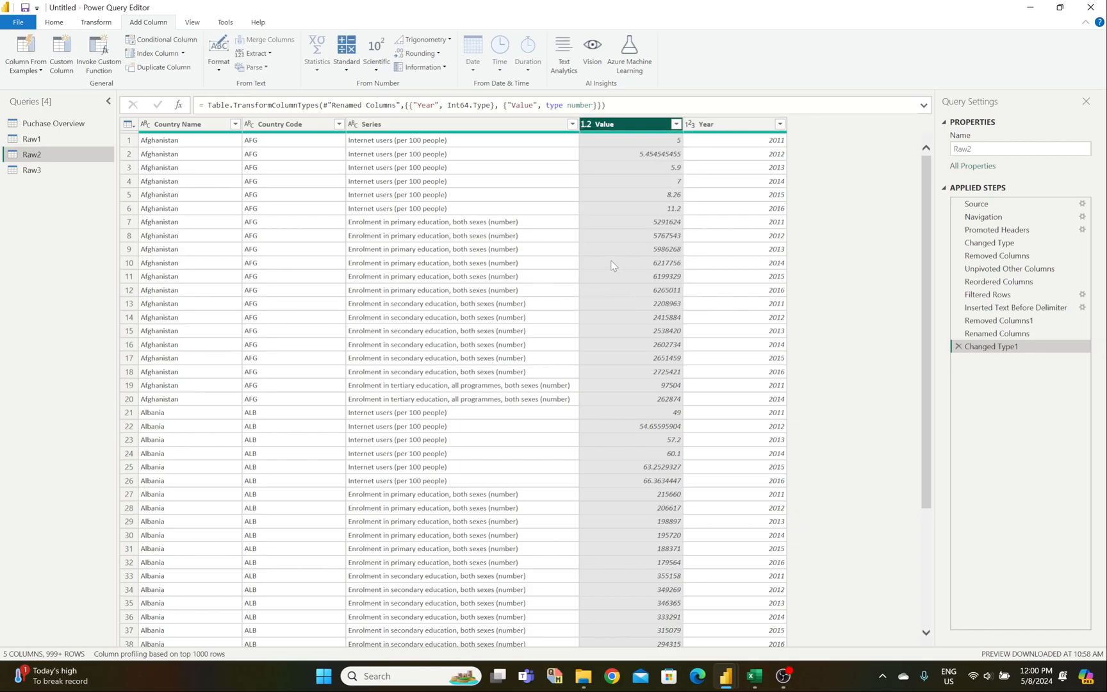
pyautogui.scroll(-12, 672, 494)
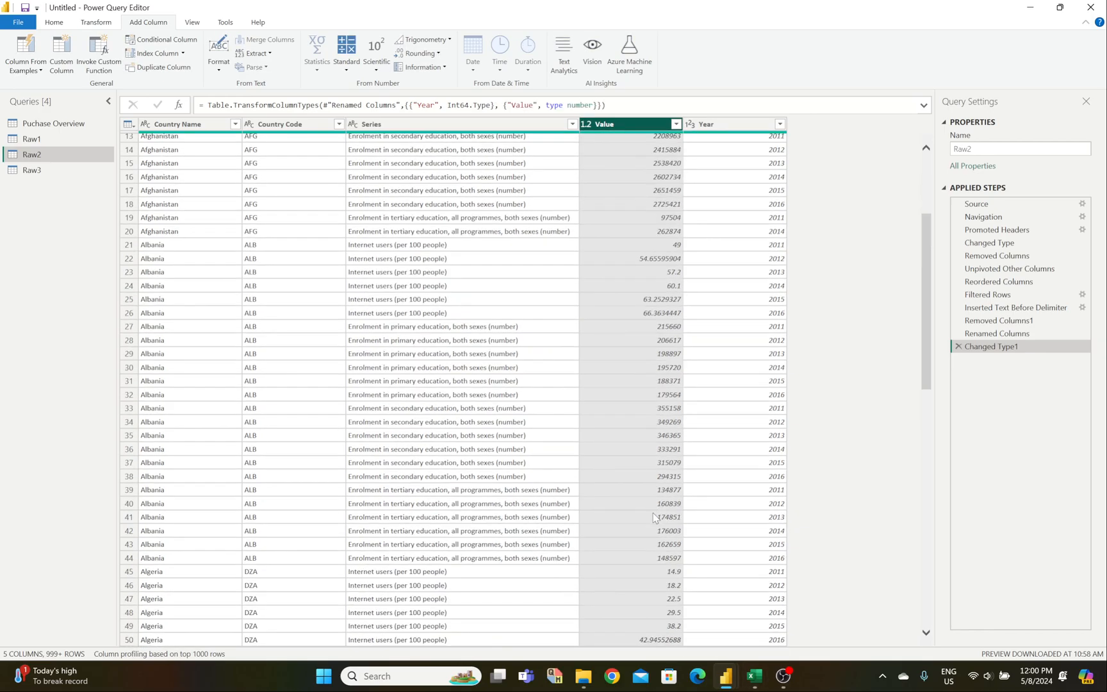
pyautogui.scroll(12, 684, 605)
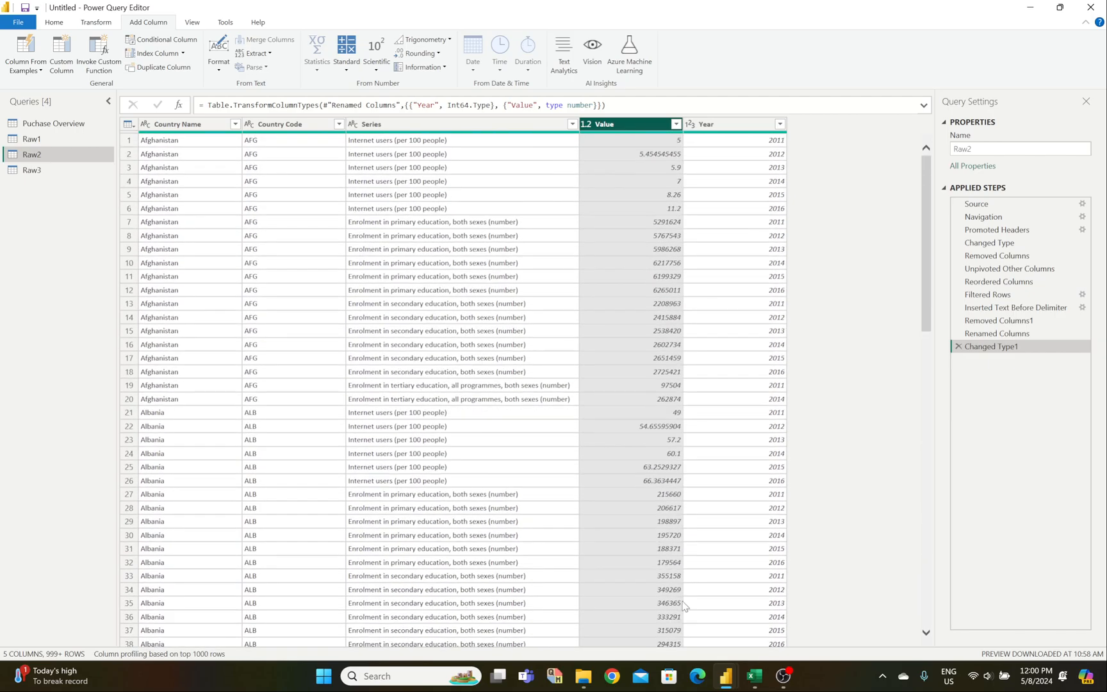
# Step: Compare against the Raw_Clean Data workbook, checking the 2012 year value in row 14
pyautogui.click(755, 682)
pyautogui.moveTo(805, 614)
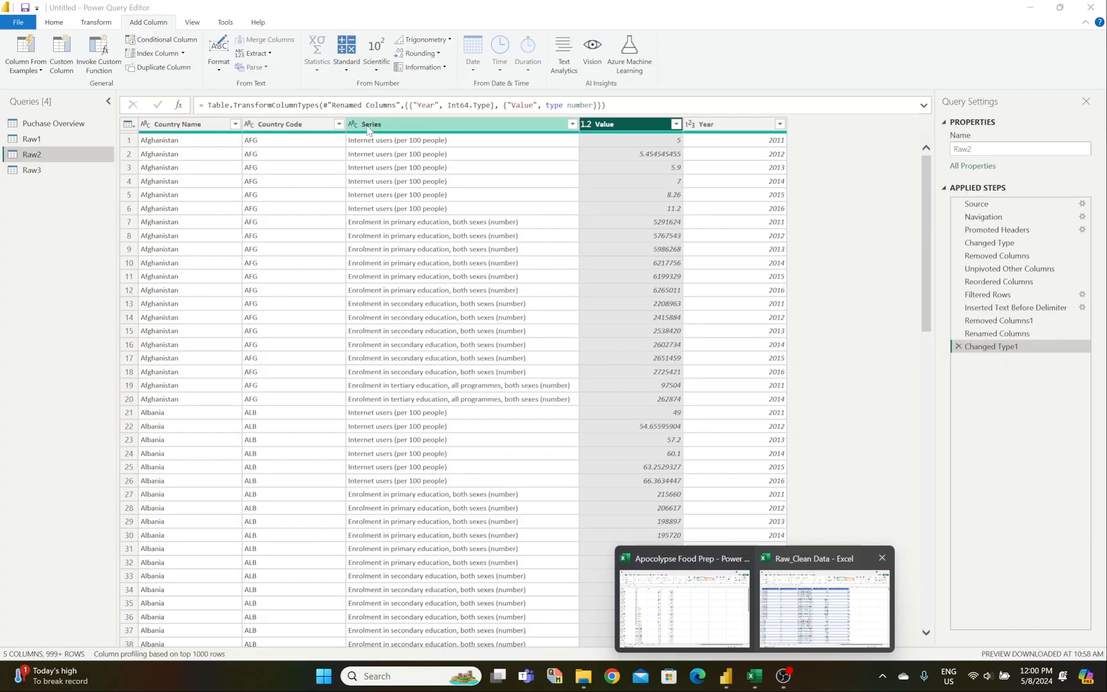
pyautogui.click(733, 319)
pyautogui.scroll(-10, 710, 372)
pyautogui.scroll(-6, 713, 372)
pyautogui.scroll(5, 732, 376)
pyautogui.moveTo(927, 274); pyautogui.dragTo(882, 154)
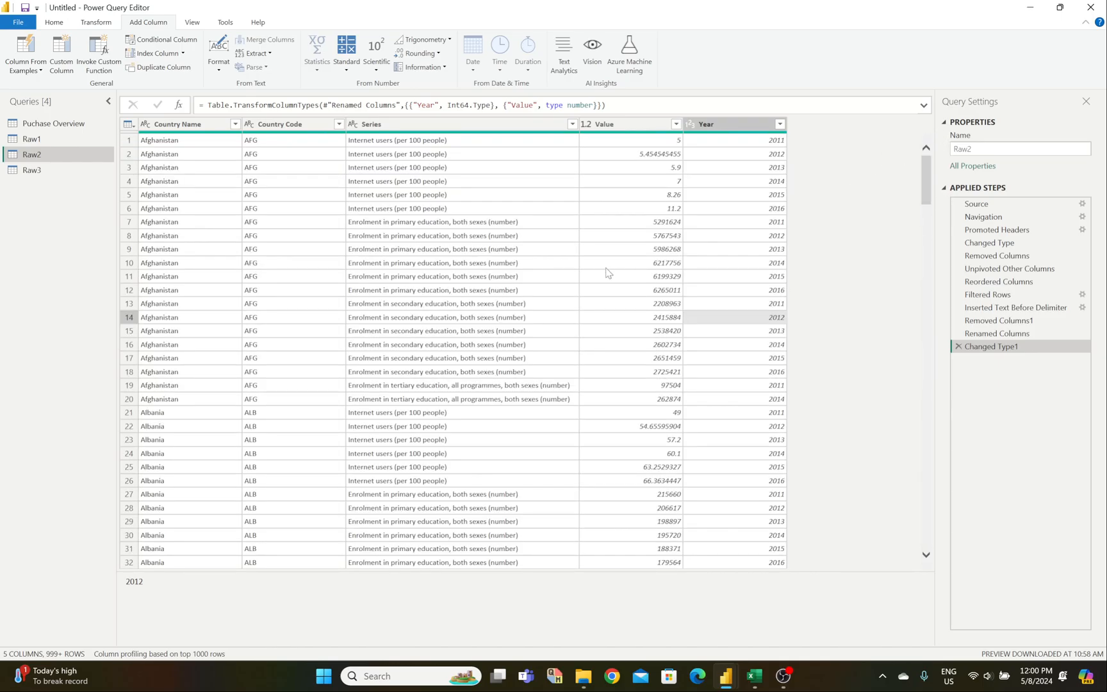
pyautogui.moveTo(760, 686)
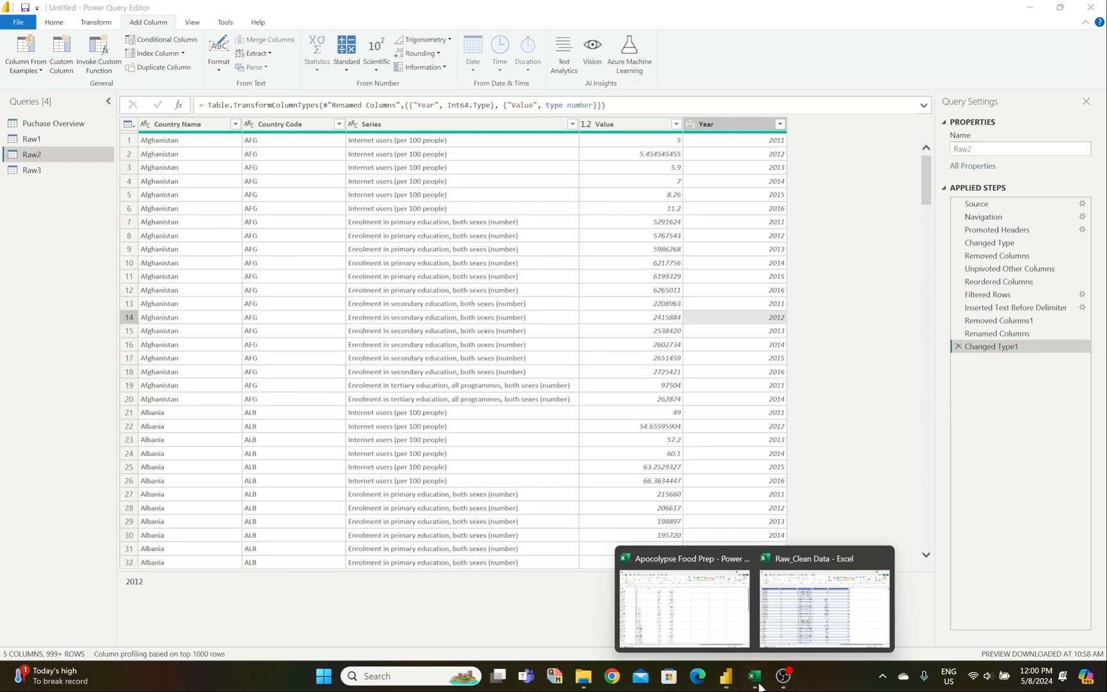
pyautogui.click(824, 602)
pyautogui.scroll(-2, 213, 392)
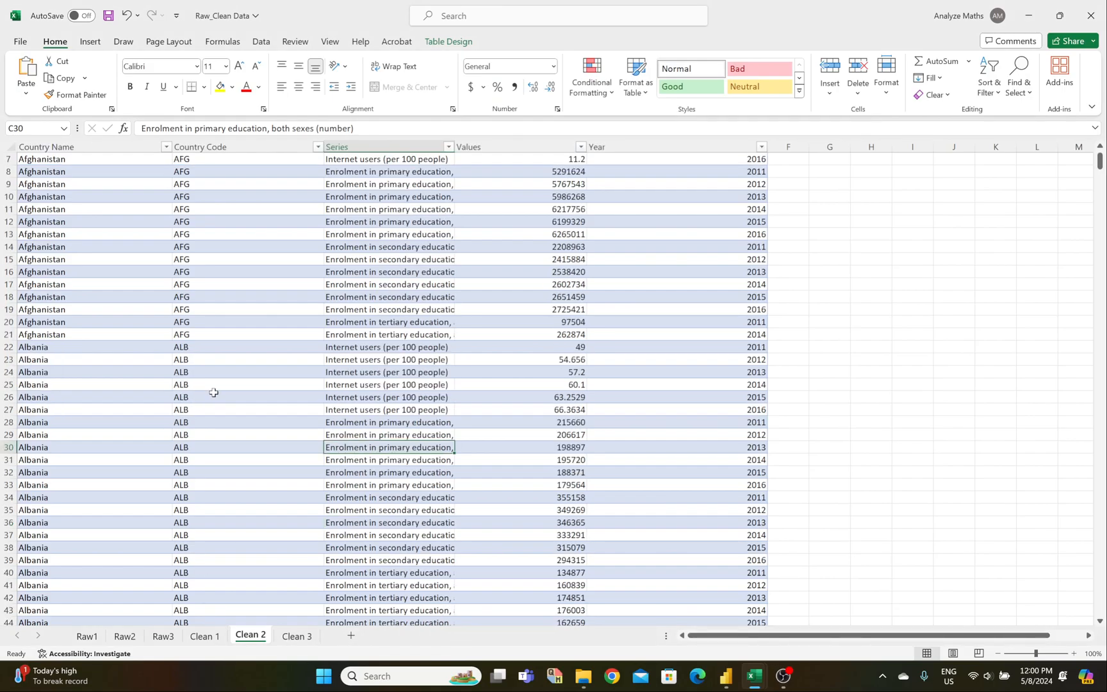
pyautogui.scroll(-10, 214, 392)
pyautogui.scroll(13, 213, 410)
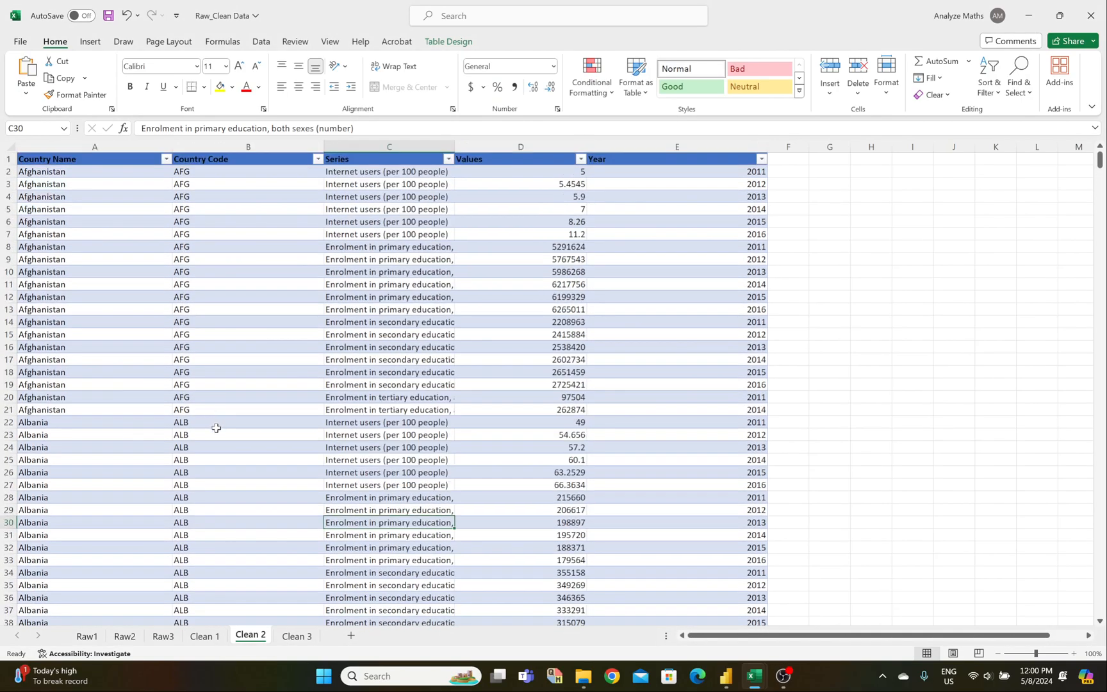
pyautogui.scroll(-6, 217, 428)
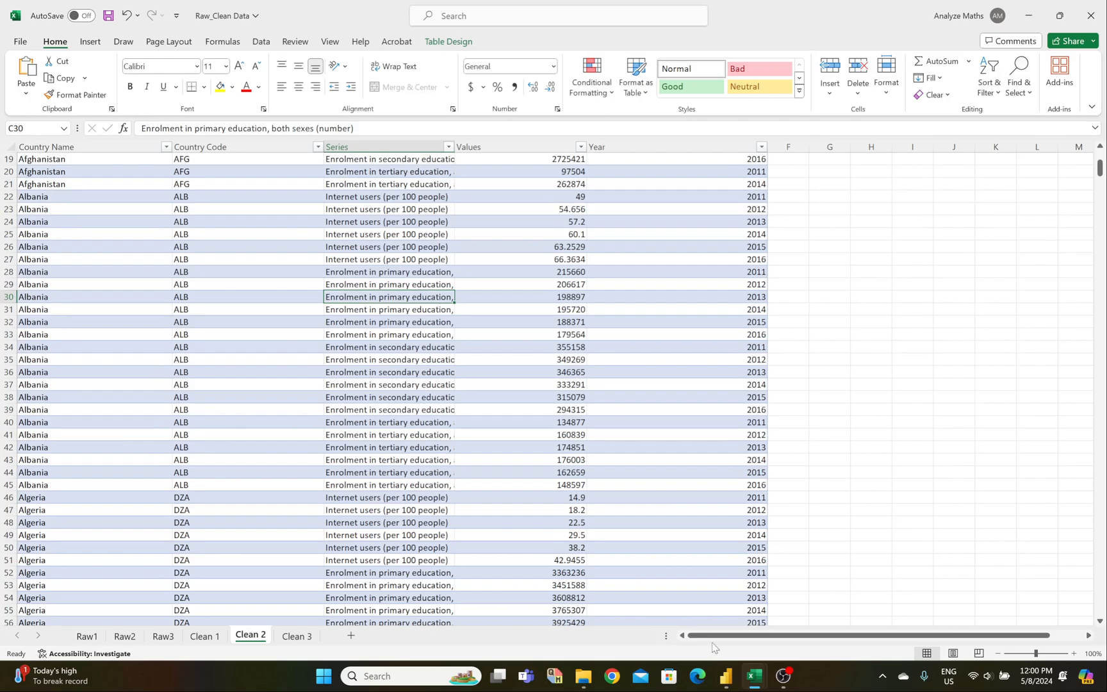
pyautogui.moveTo(754, 677)
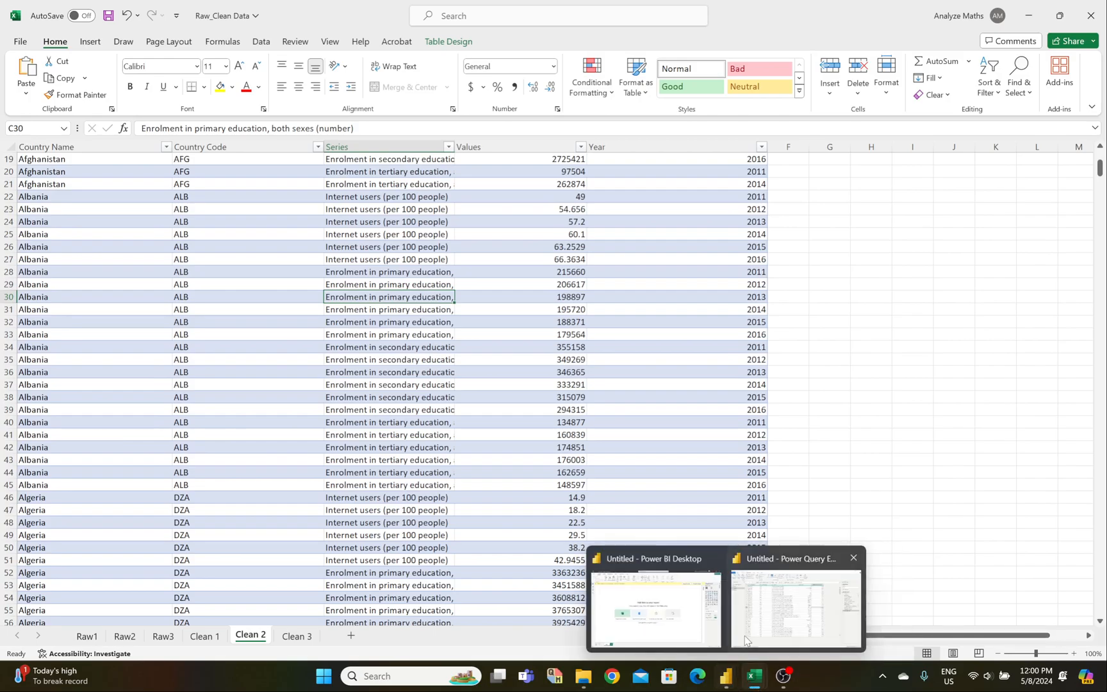
pyautogui.click(751, 639)
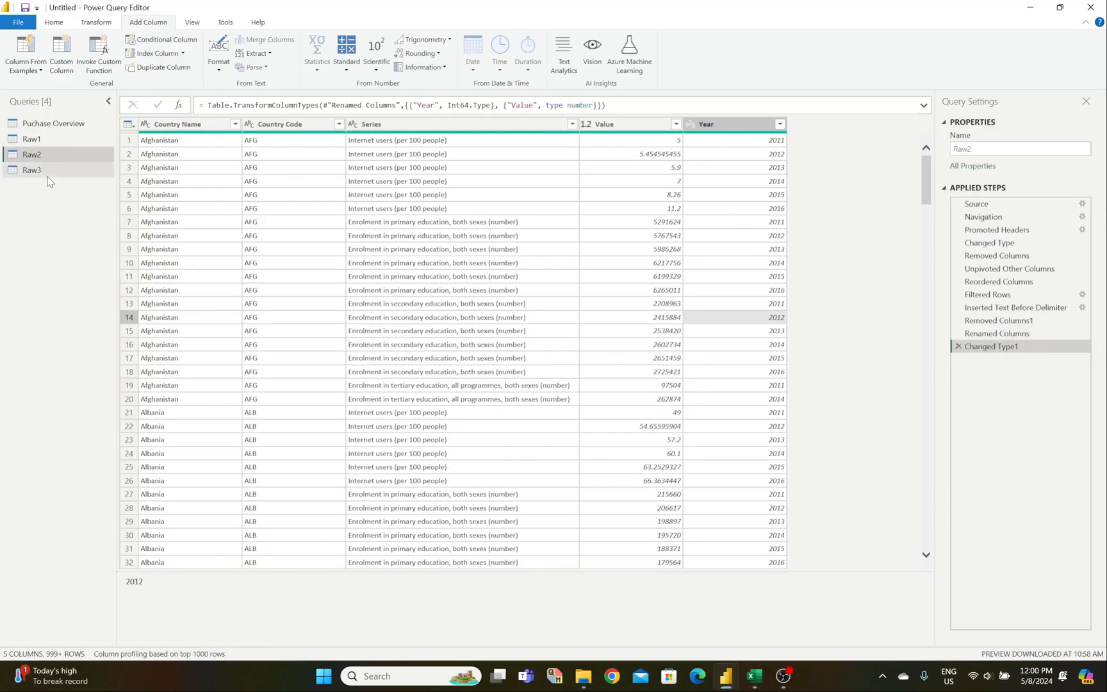
# Step: Open the Raw3 query's 14-column order data preview
pyautogui.click(46, 174)
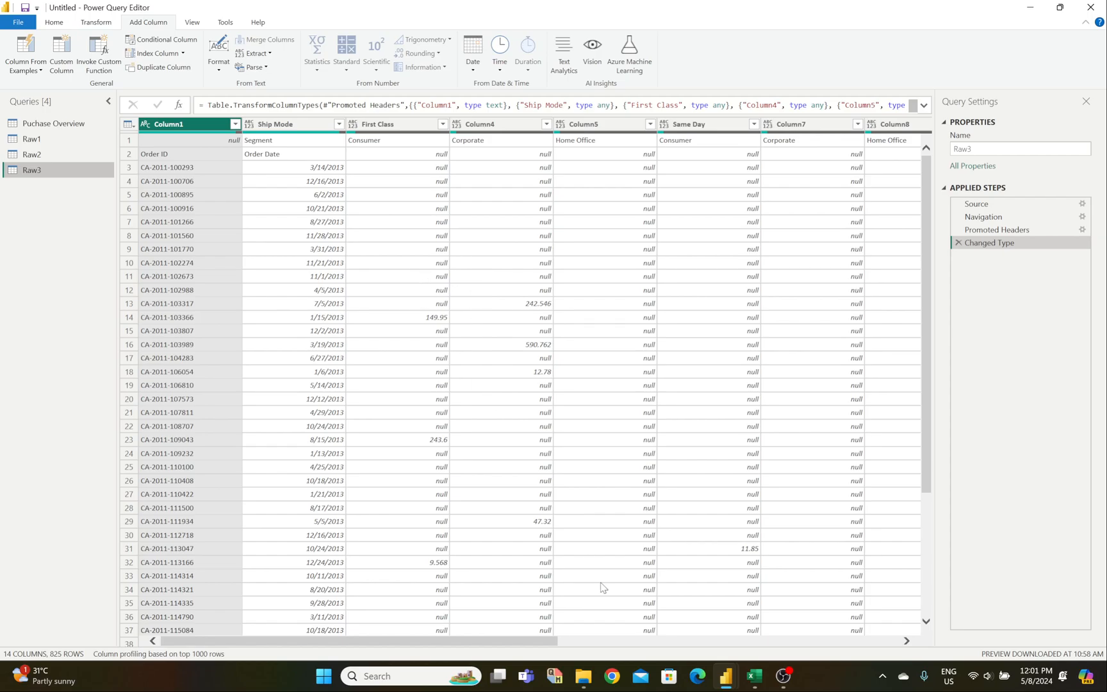
# Step: In the Raw_Clean Data workbook, view the Raw3 sheet and then the Clean 3 sheet
pyautogui.moveTo(762, 684)
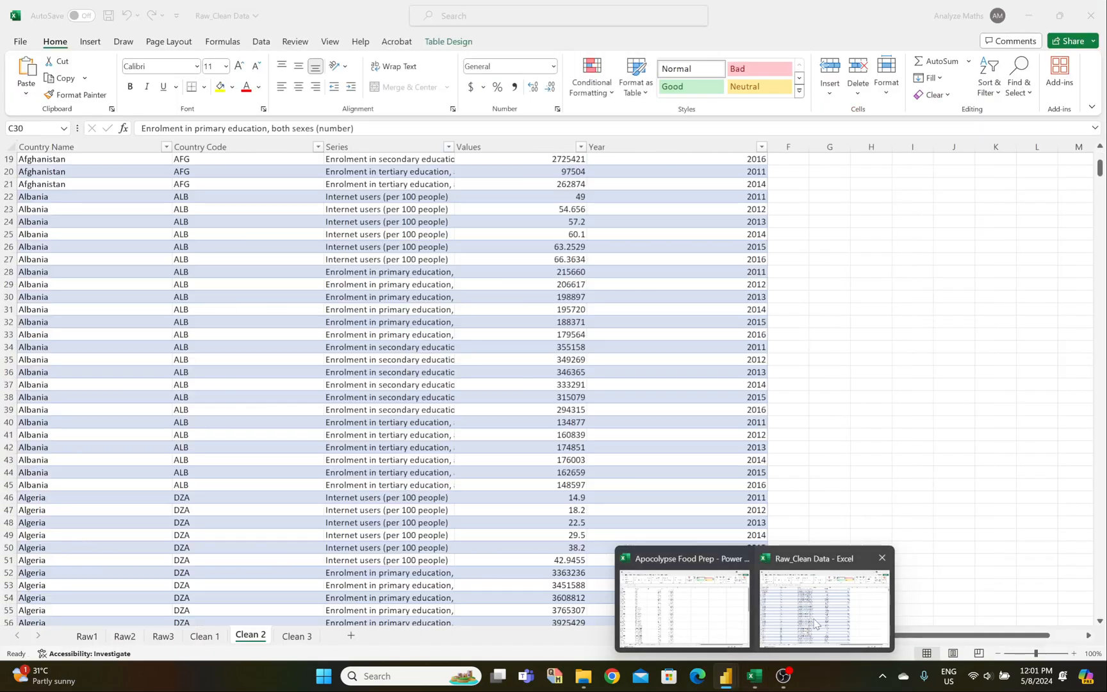
pyautogui.click(824, 605)
pyautogui.click(162, 637)
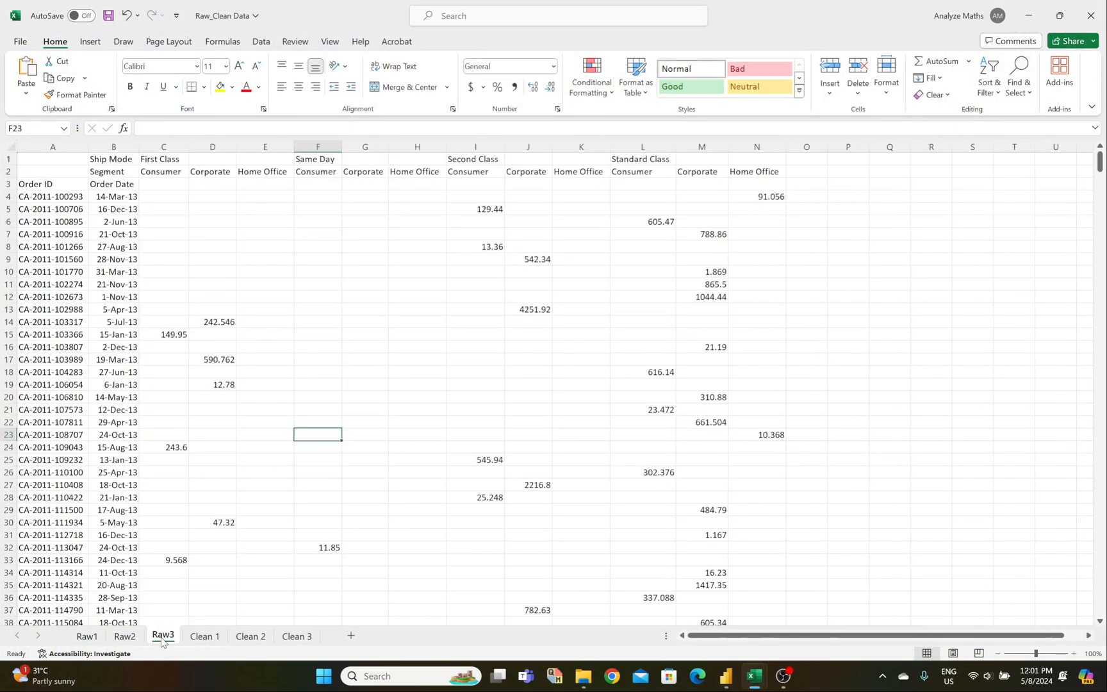
pyautogui.click(297, 637)
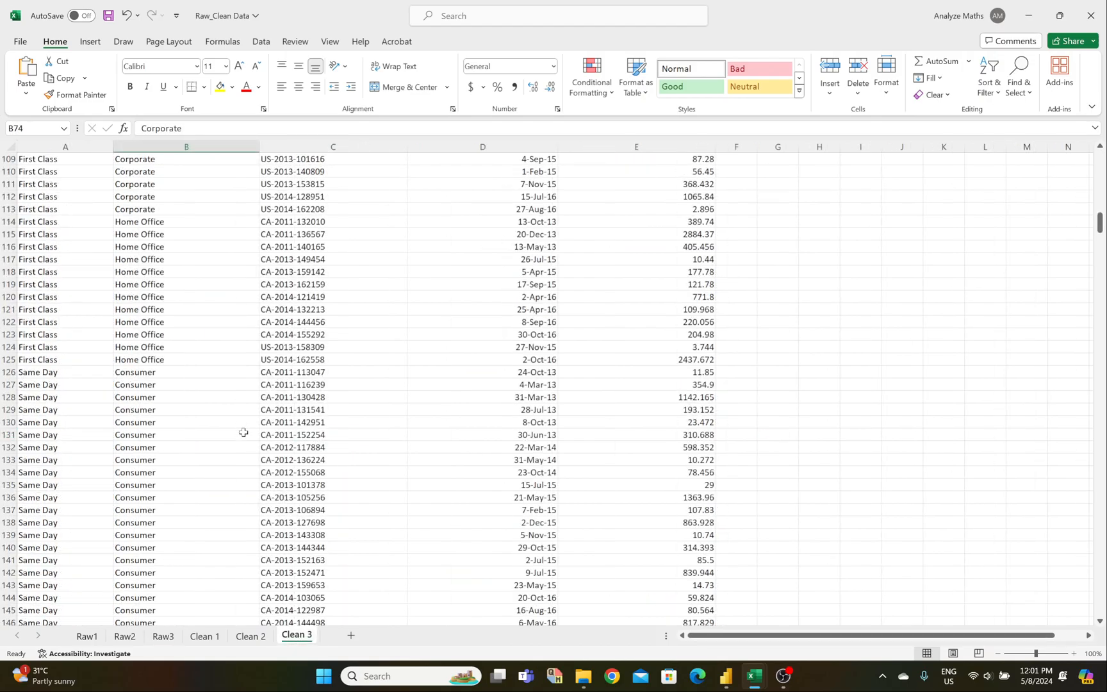
pyautogui.scroll(18, 83, 327)
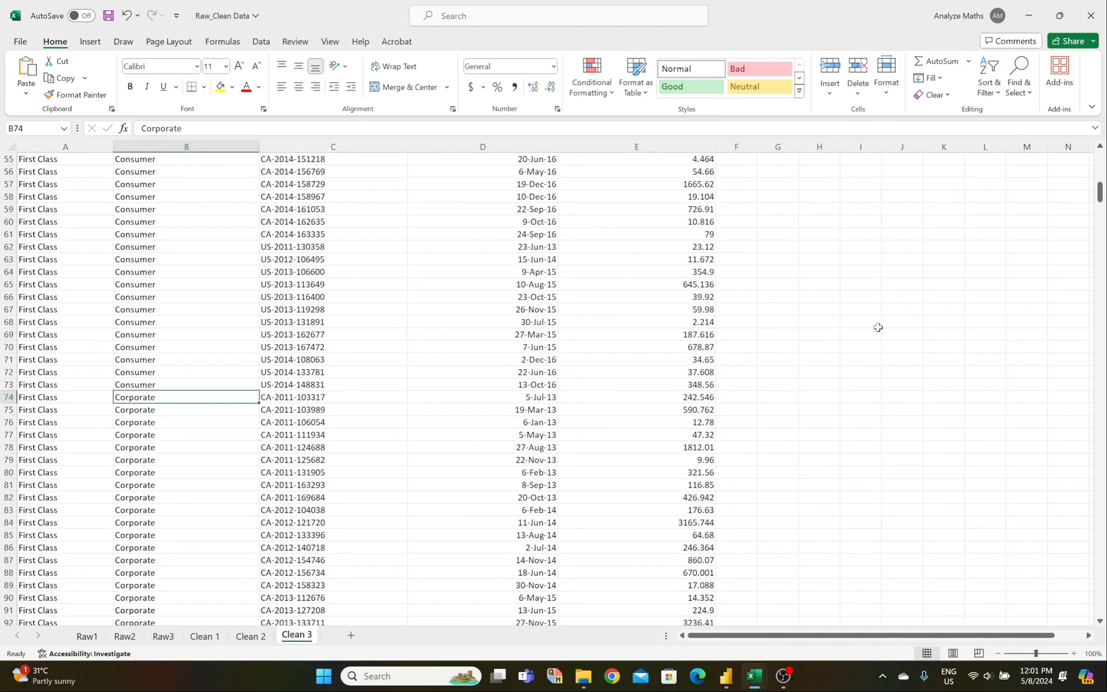
pyautogui.moveTo(1099, 195); pyautogui.dragTo(1099, 157)
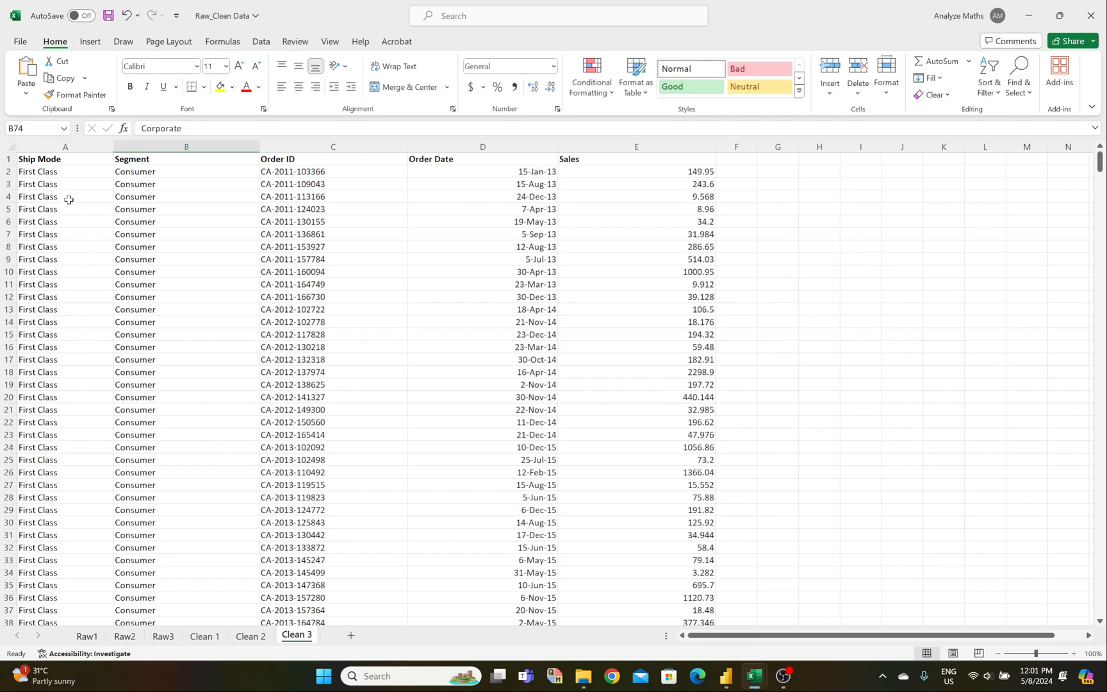
# Step: Check where Corporate, Home Office, Same Day and Second Class groups begin in Clean 3
pyautogui.scroll(-16, 102, 261)
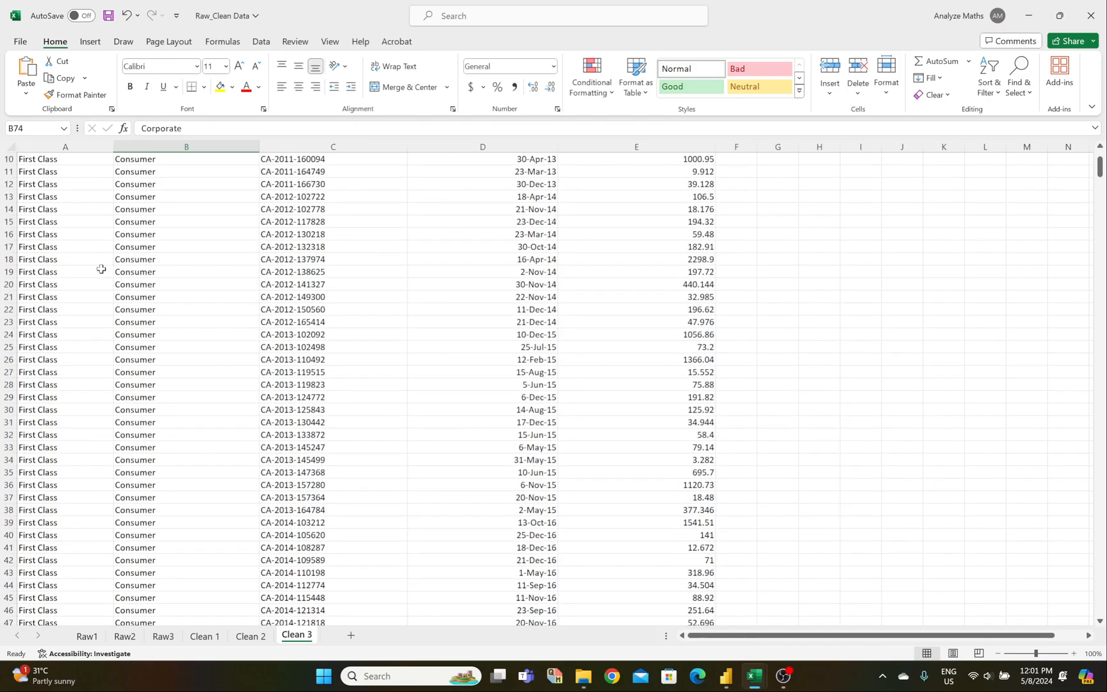
pyautogui.scroll(-2, 107, 321)
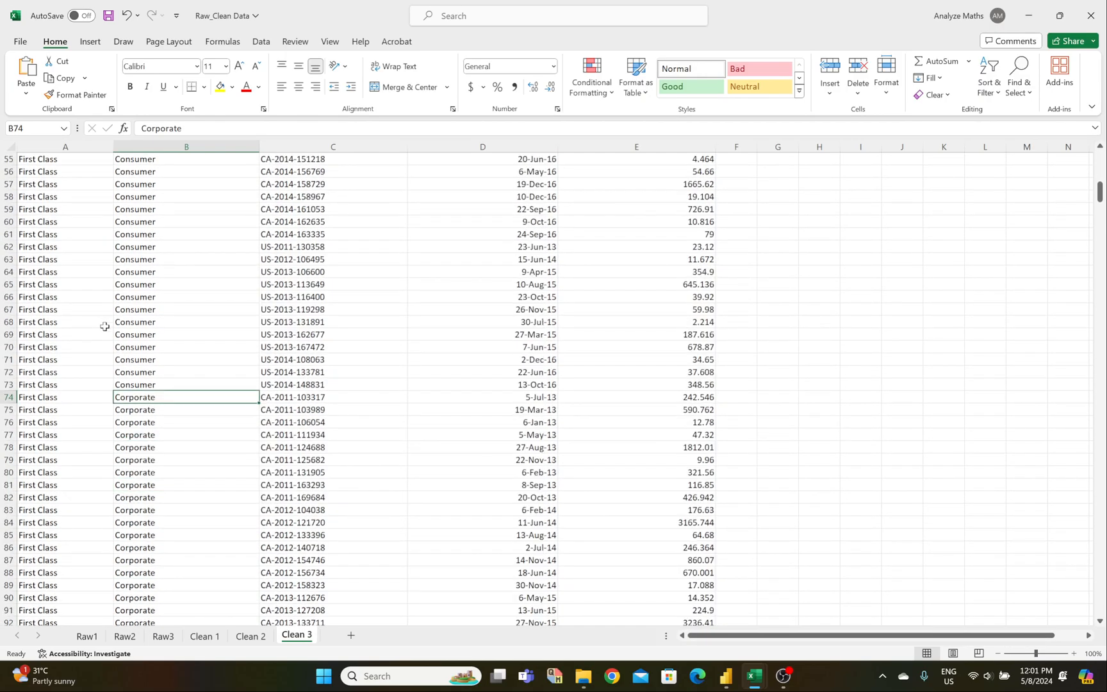
pyautogui.click(49, 398)
pyautogui.click(155, 396)
pyautogui.scroll(-14, 84, 413)
pyautogui.click(49, 373)
pyautogui.click(143, 375)
pyautogui.scroll(-6, 103, 428)
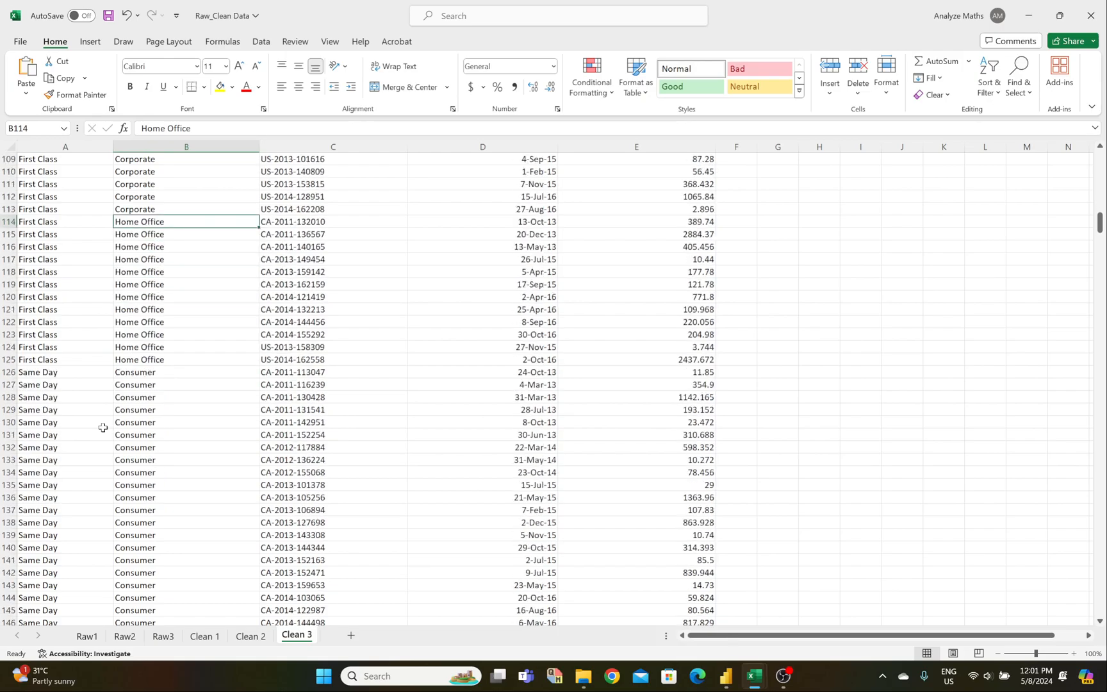
pyautogui.click(54, 298)
pyautogui.click(134, 299)
pyautogui.scroll(-11, 89, 392)
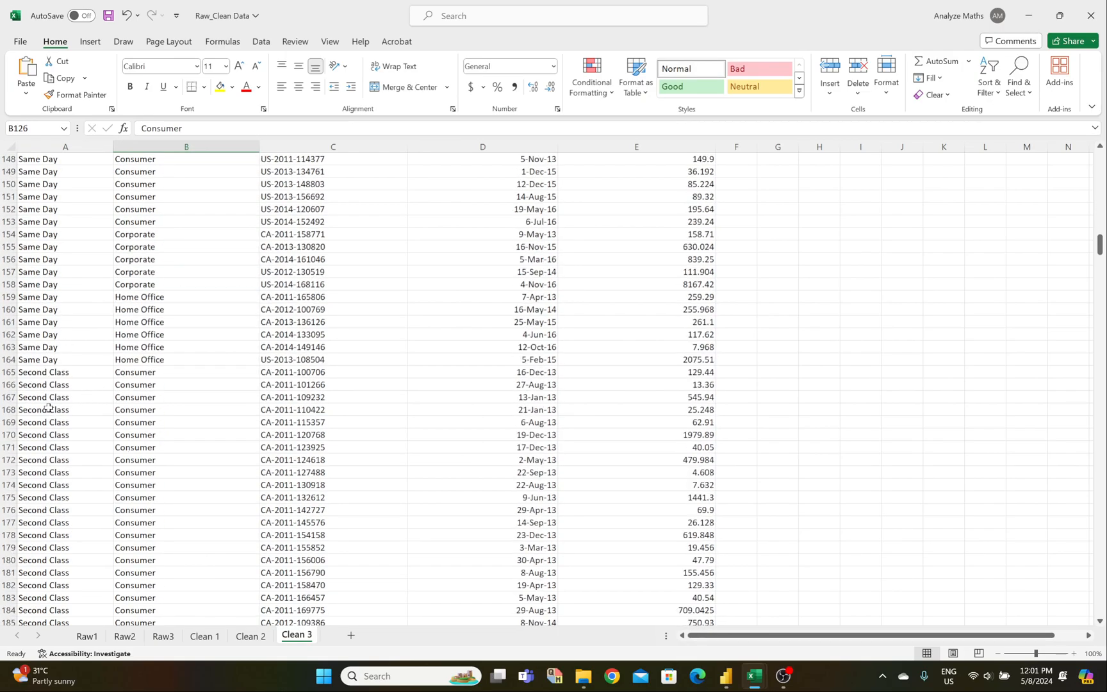
pyautogui.click(33, 371)
pyautogui.click(141, 374)
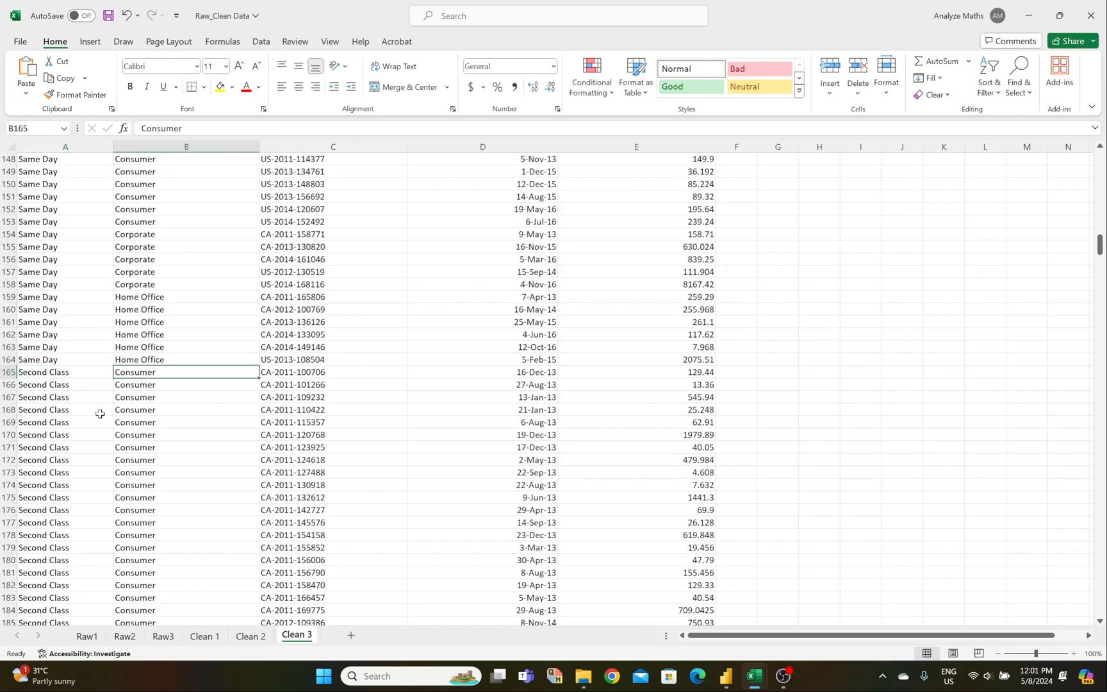
# Step: Check the Second Class Corporate and Home Office boundaries at rows 256 and 306
pyautogui.scroll(-20, 100, 414)
pyautogui.scroll(-10, 100, 414)
pyautogui.click(90, 338)
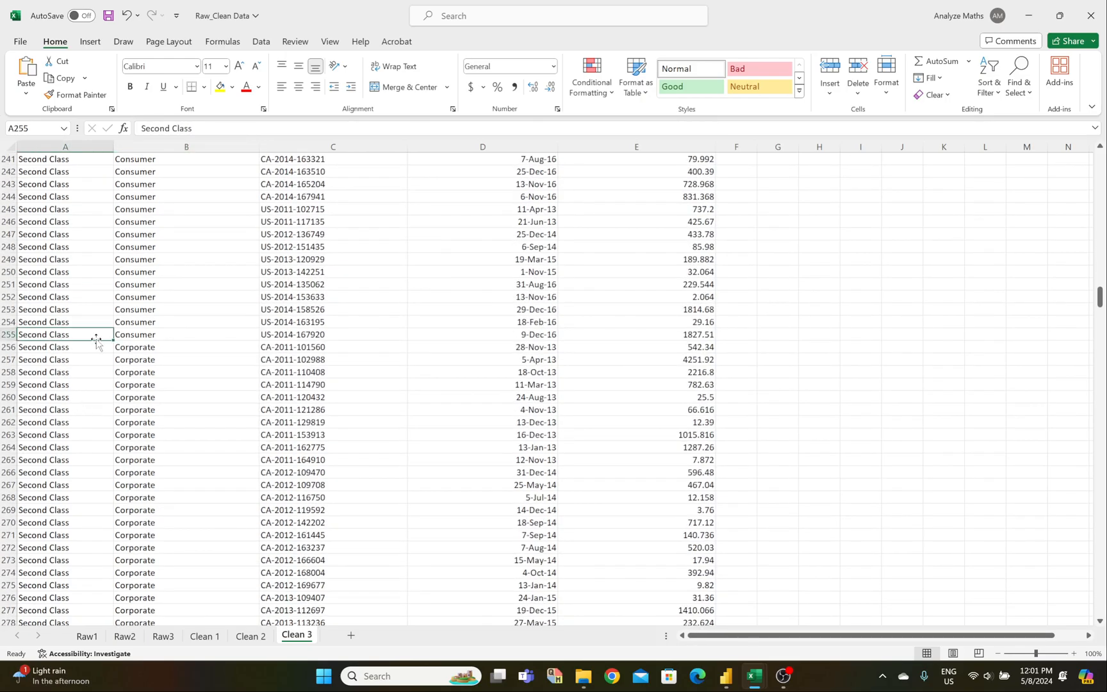
pyautogui.click(110, 352)
pyautogui.click(138, 350)
pyautogui.scroll(-16, 101, 393)
pyautogui.click(71, 371)
pyautogui.click(128, 371)
pyautogui.scroll(-12, 99, 410)
pyautogui.scroll(-20, 99, 412)
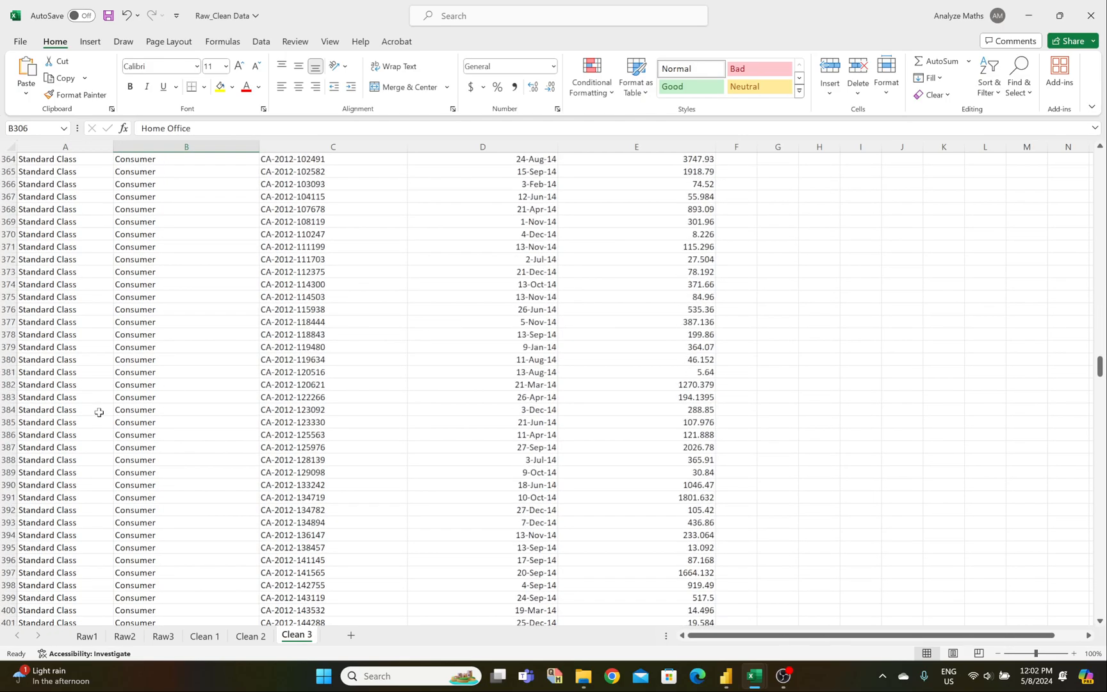
pyautogui.scroll(-20, 99, 412)
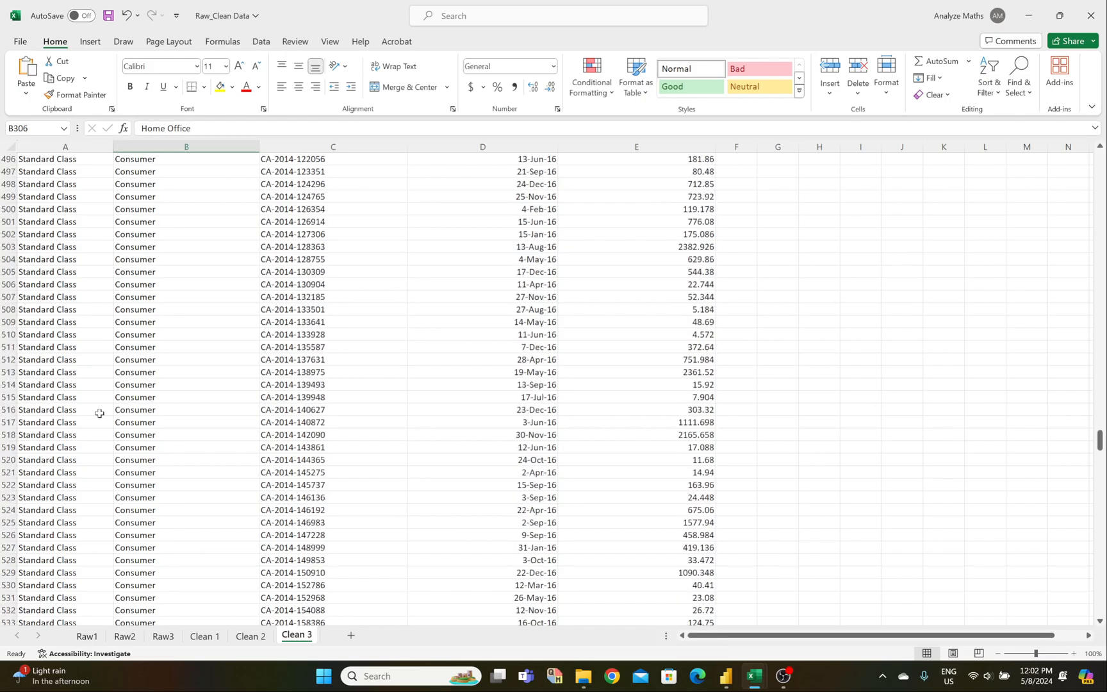
pyautogui.scroll(-20, 100, 414)
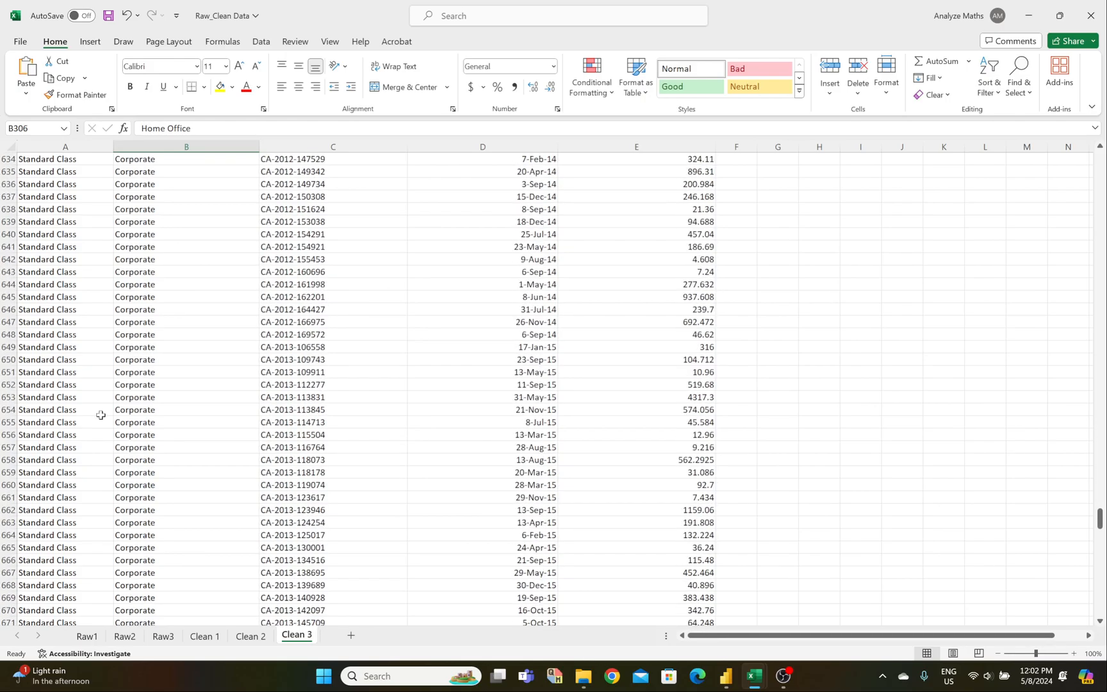
pyautogui.scroll(-11, 105, 419)
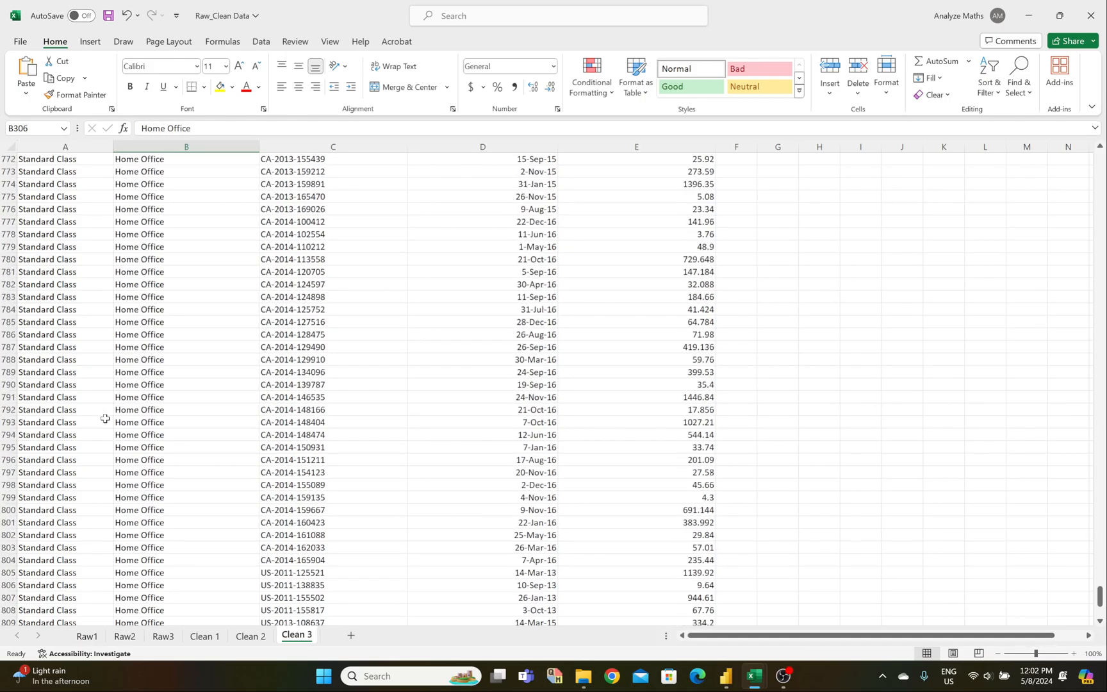
pyautogui.scroll(20, 105, 419)
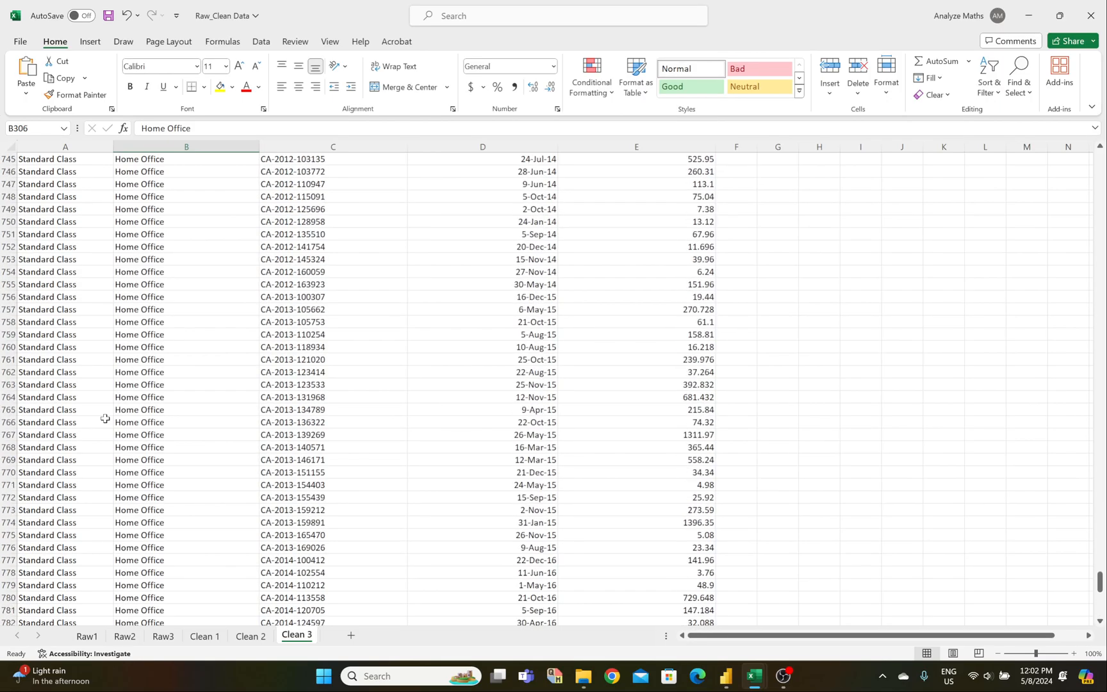
pyautogui.scroll(20, 101, 408)
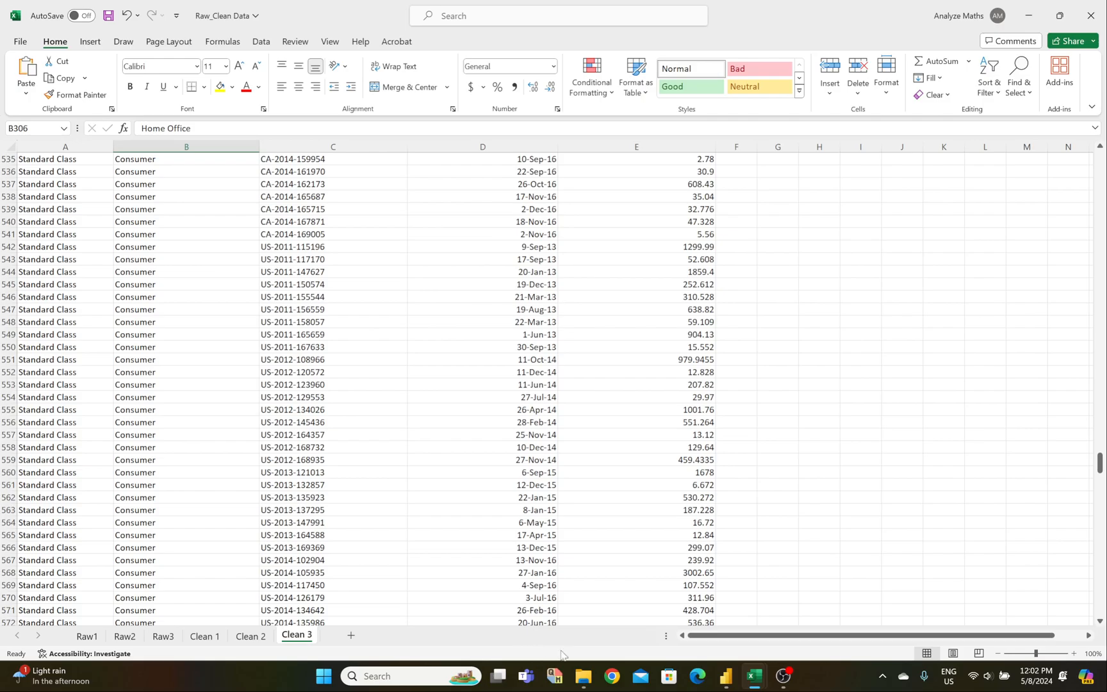
# Step: Scroll back to the top of Clean 3 and return to Power Query Editor
pyautogui.moveTo(726, 676)
pyautogui.moveTo(1100, 462); pyautogui.dragTo(1088, 146)
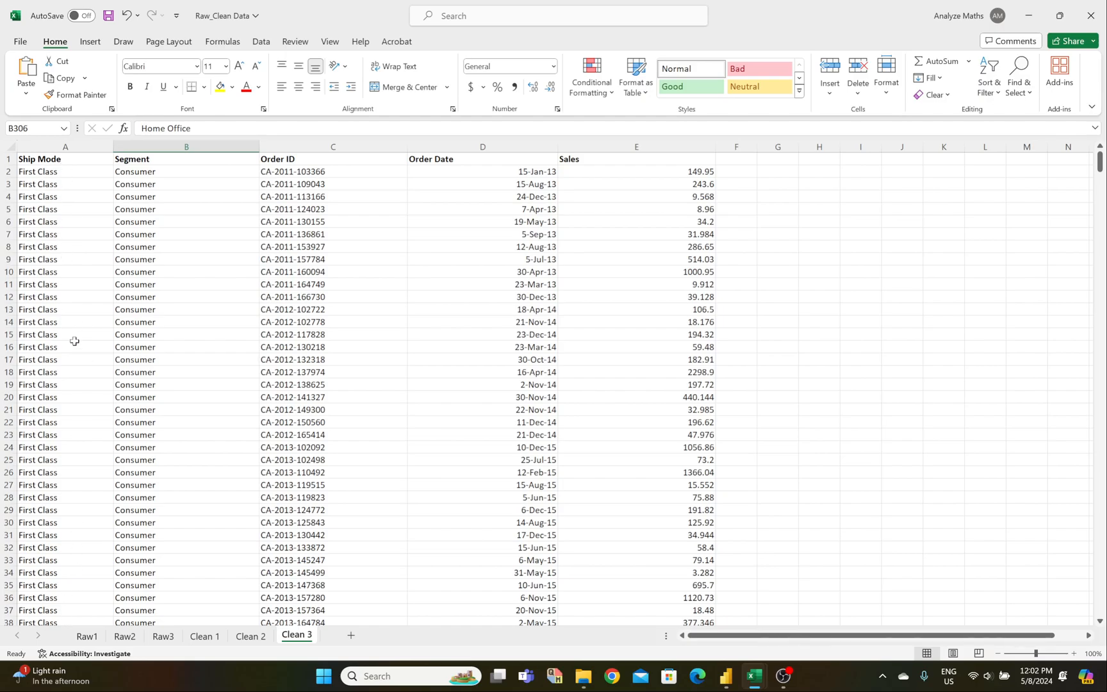
pyautogui.moveTo(747, 684)
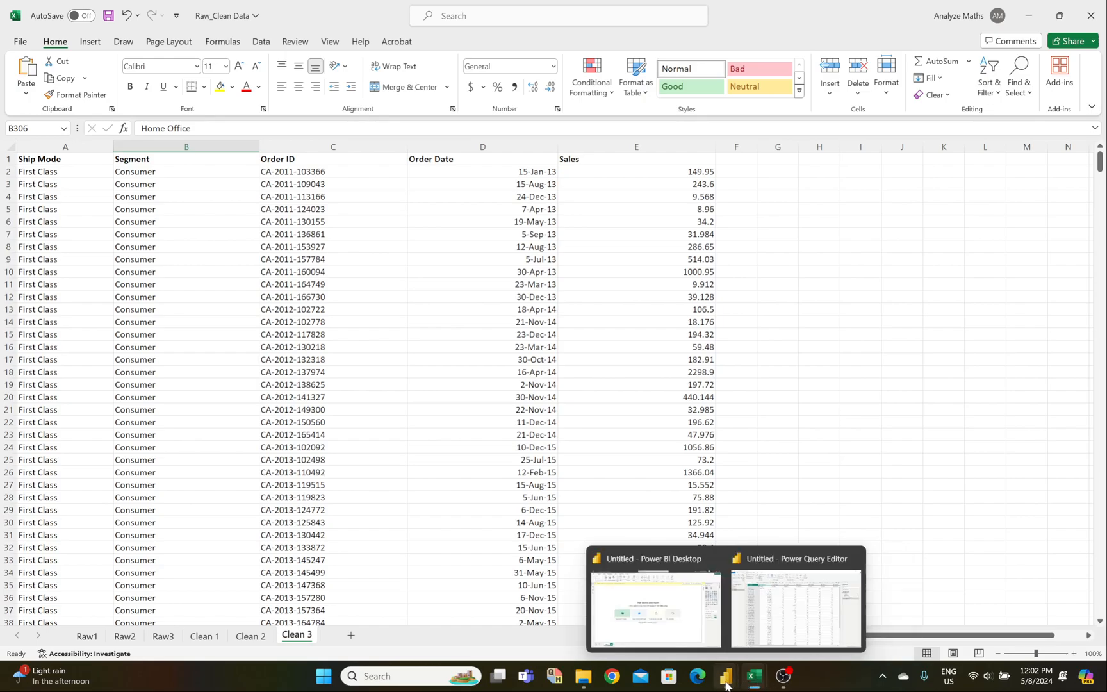
pyautogui.click(755, 622)
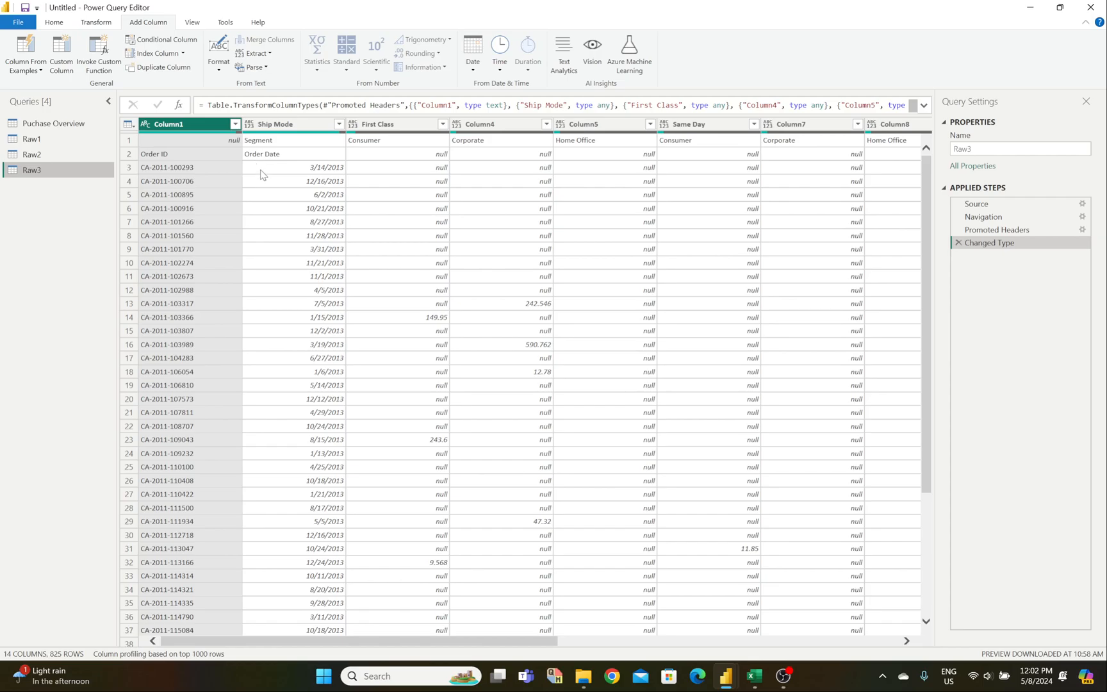
# Step: Delete the Changed Type and Promoted Headers steps, then check the Ship Mode, First Class and Same Day cells in row 1
pyautogui.click(959, 243)
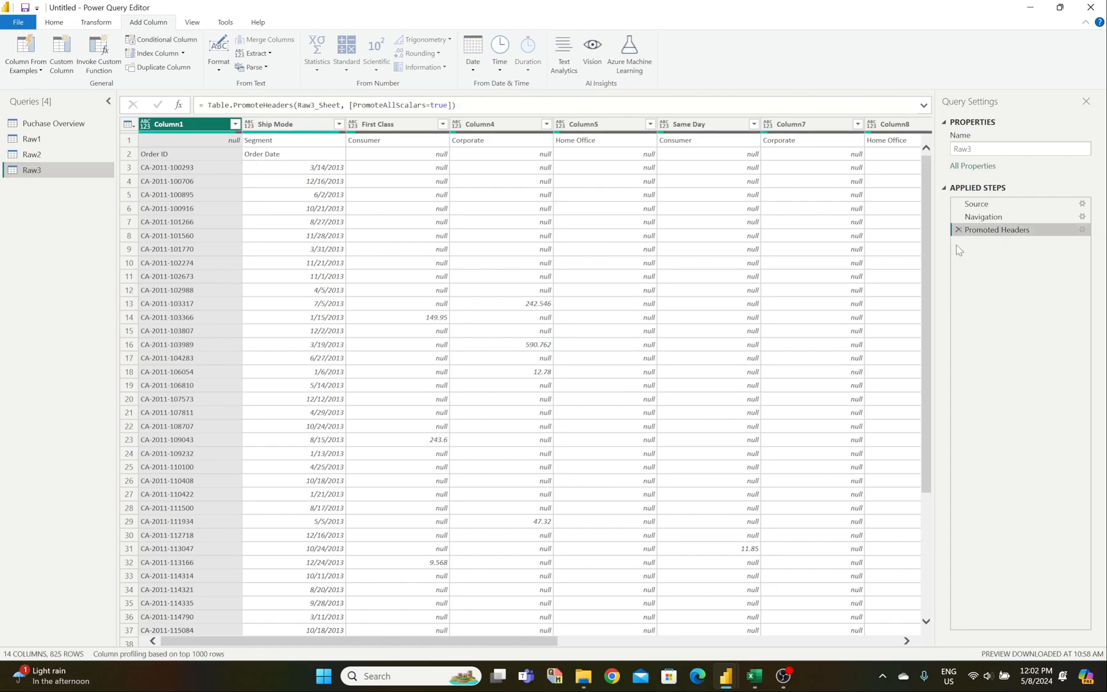
pyautogui.click(959, 230)
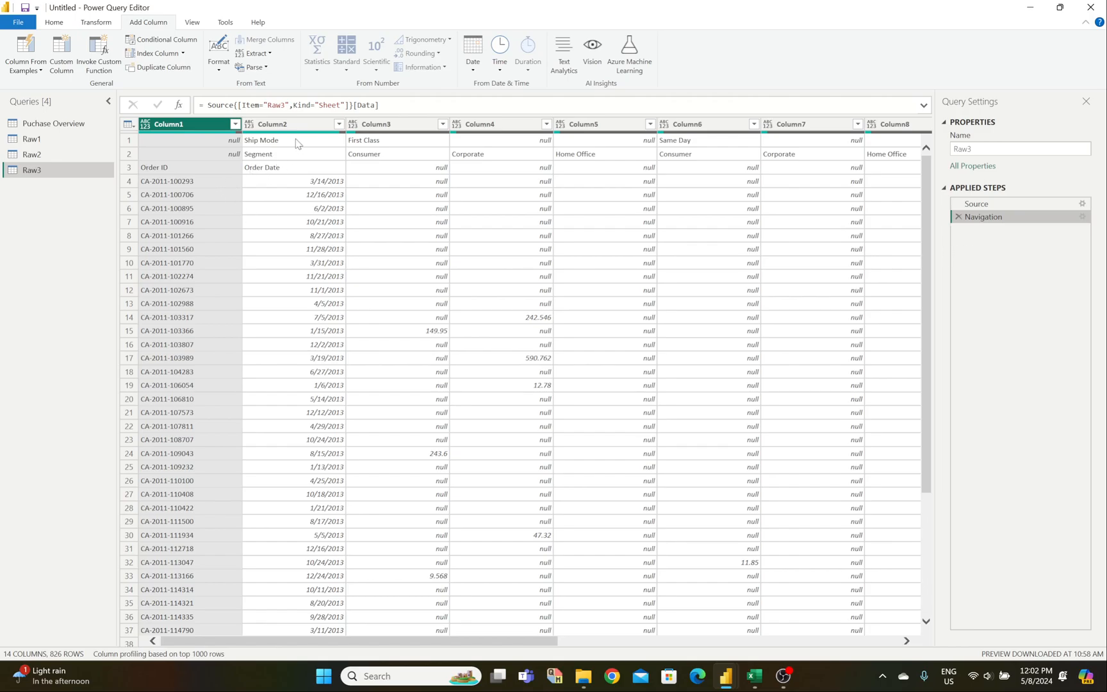
pyautogui.click(275, 141)
pyautogui.click(385, 146)
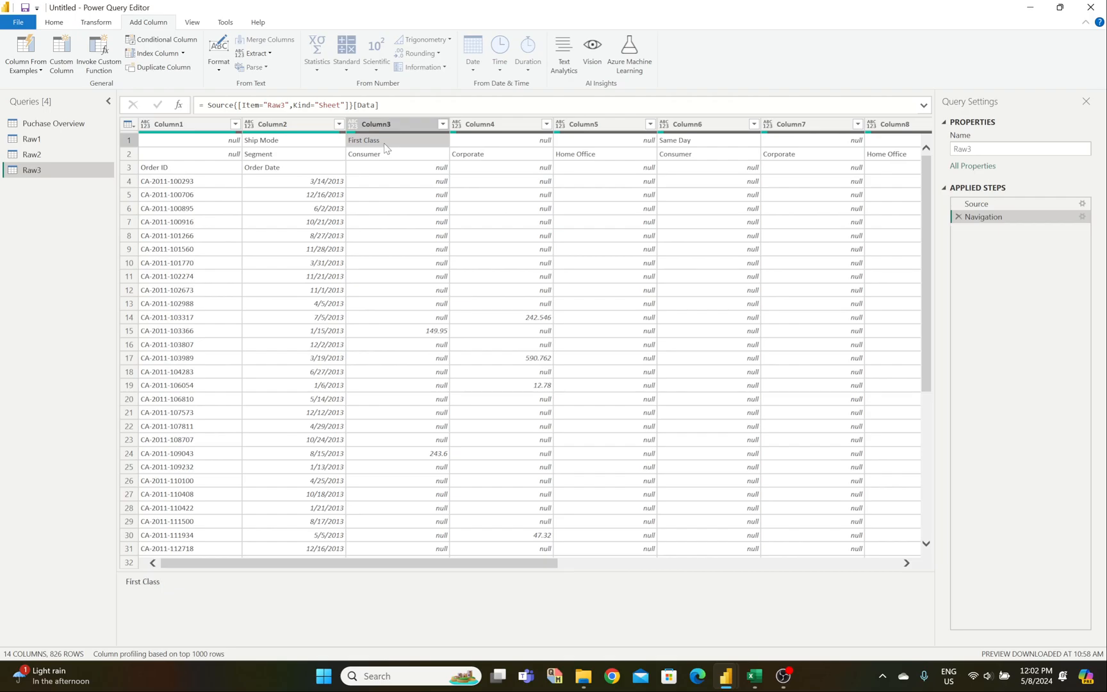
pyautogui.click(522, 145)
pyautogui.click(676, 143)
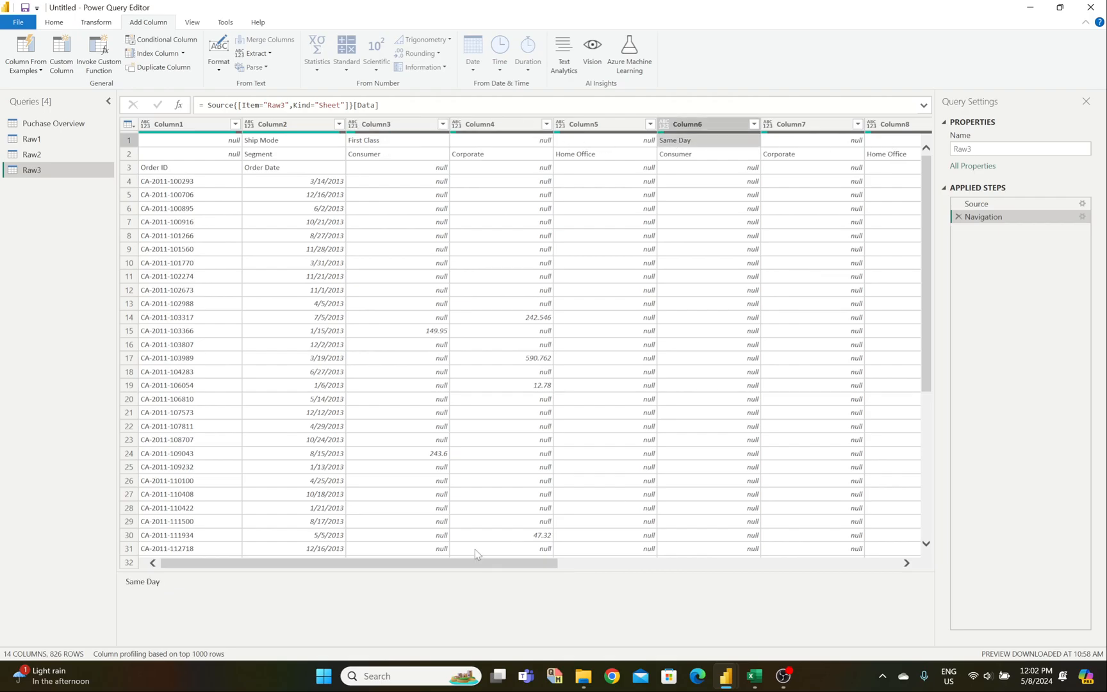
pyautogui.moveTo(447, 565); pyautogui.dragTo(286, 555)
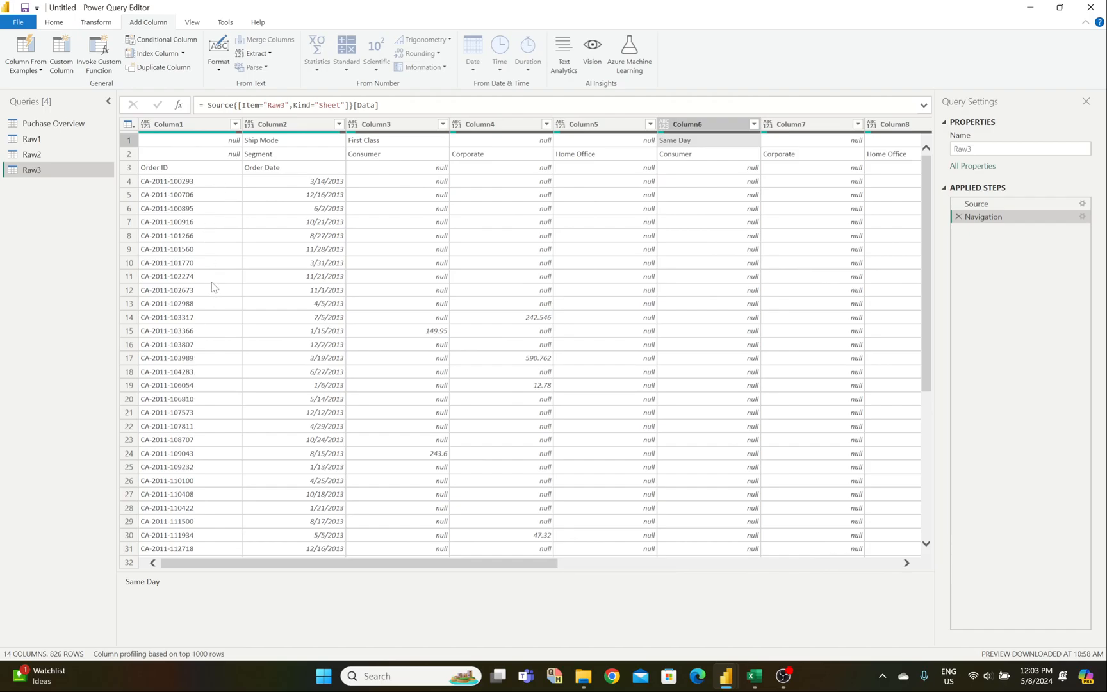
pyautogui.click(95, 22)
# Step: Transpose Raw3 and check the First Class, Consumer, Corporate and Home Office values
pyautogui.click(99, 39)
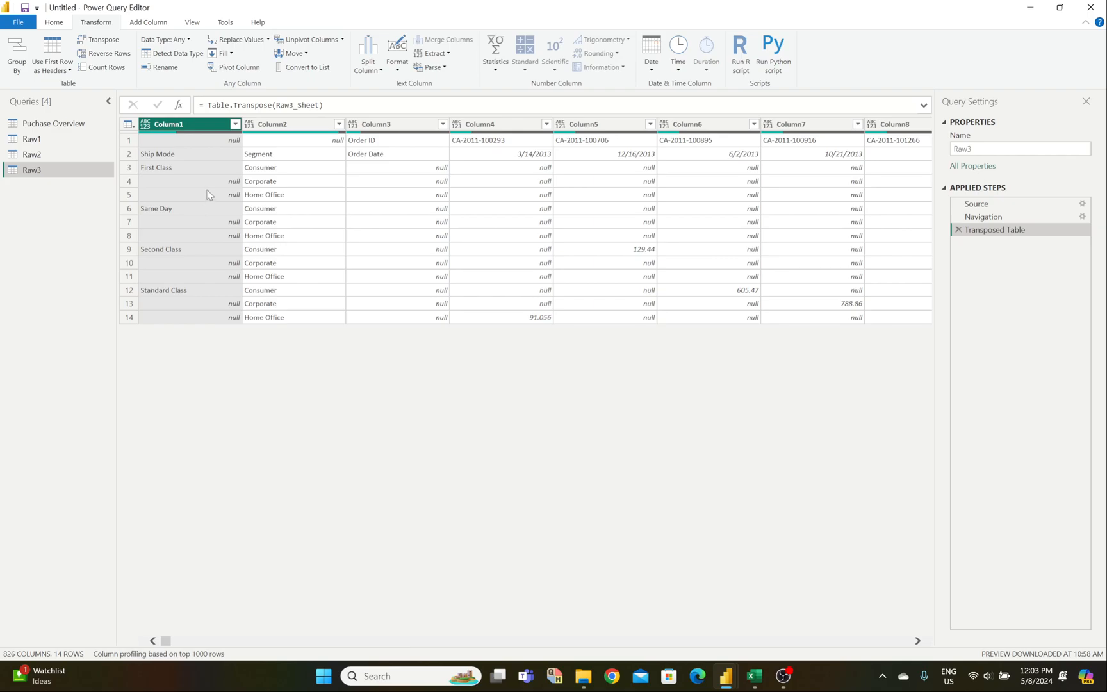
pyautogui.click(174, 171)
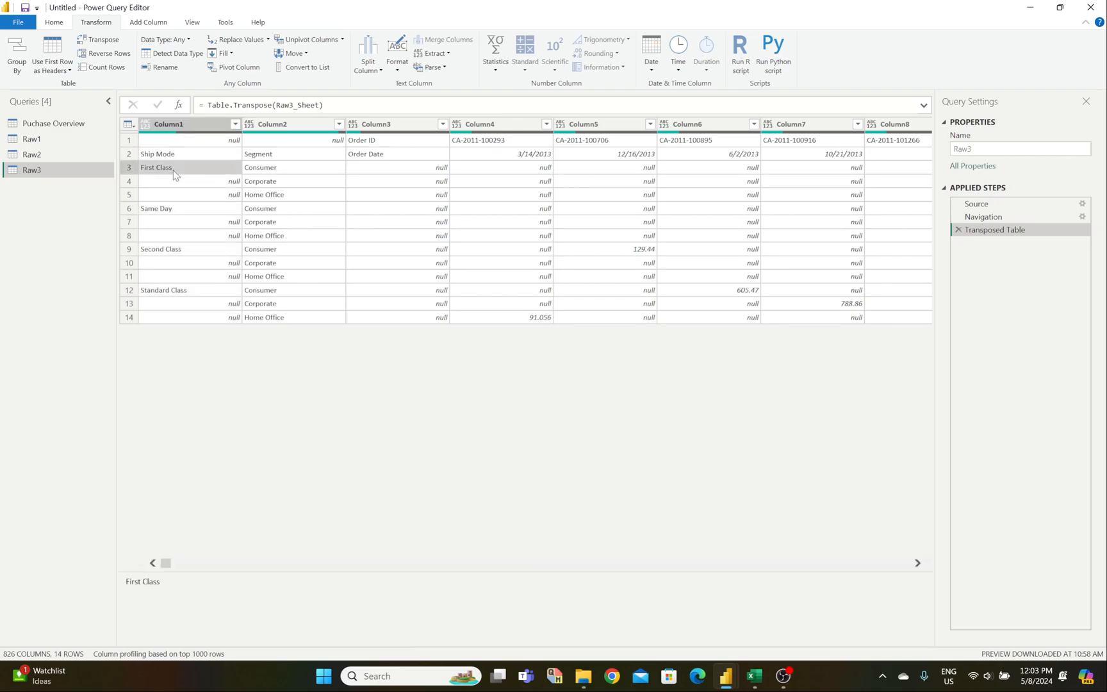
pyautogui.click(261, 171)
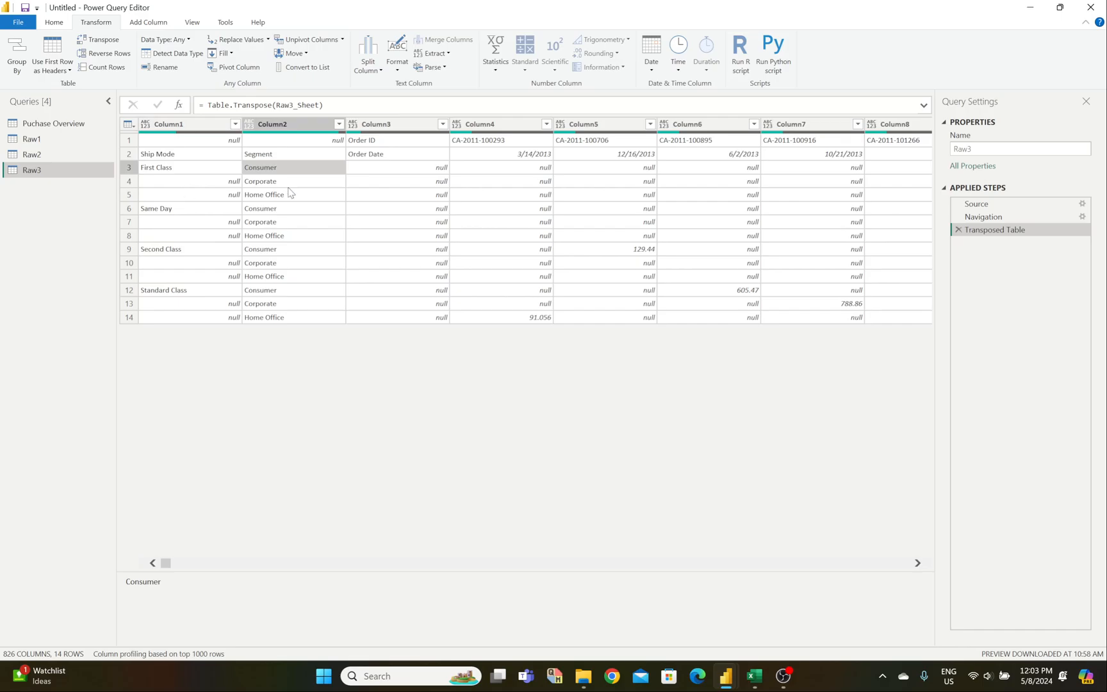
pyautogui.click(289, 184)
pyautogui.click(288, 197)
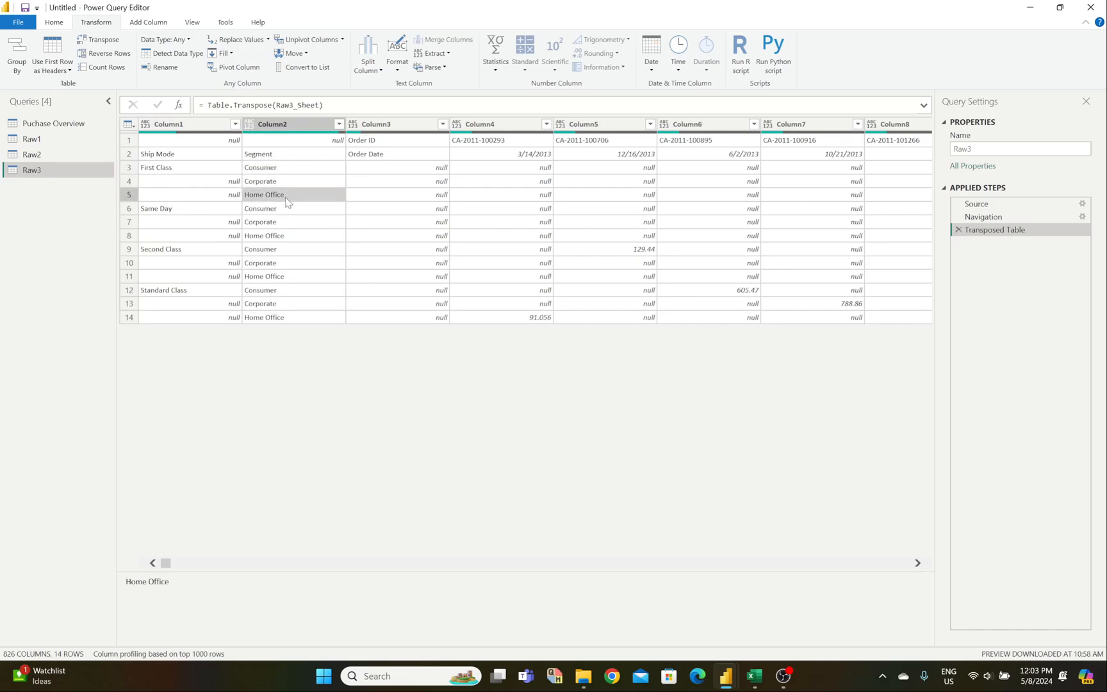
pyautogui.click(202, 185)
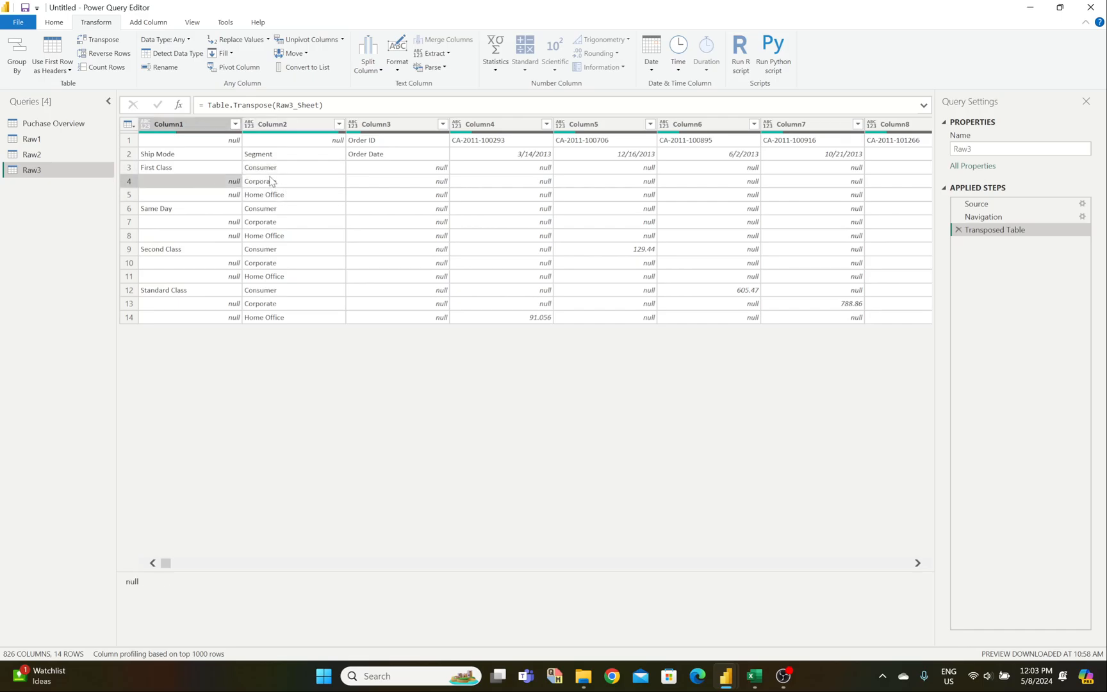
pyautogui.click(211, 176)
pyautogui.click(285, 171)
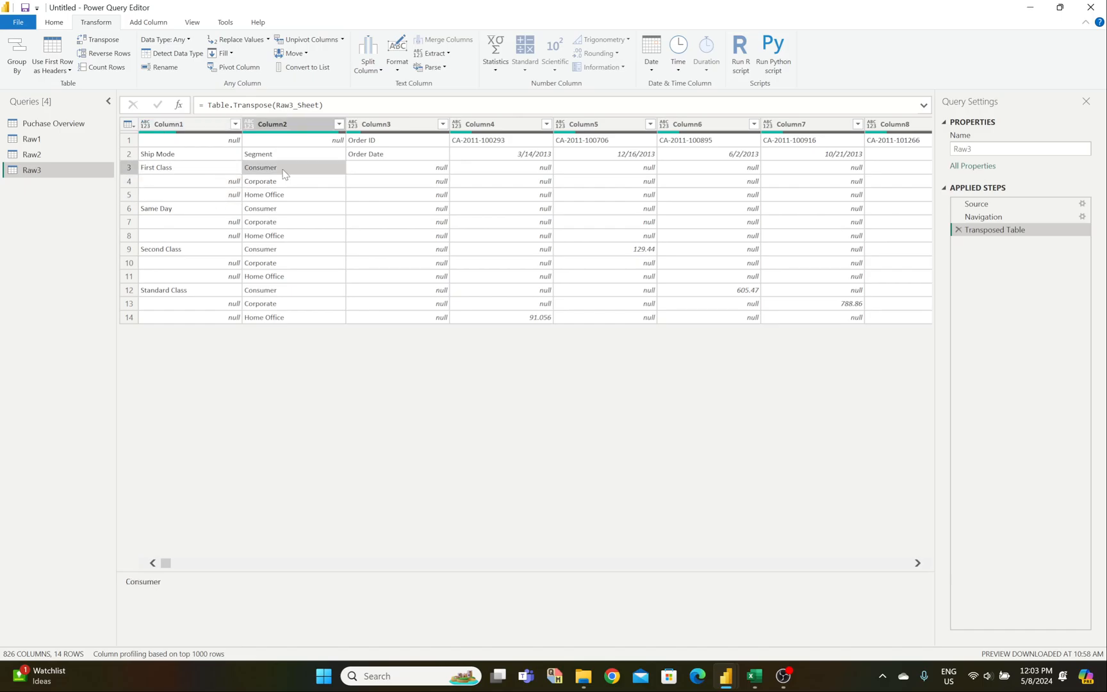
pyautogui.click(198, 186)
pyautogui.click(276, 184)
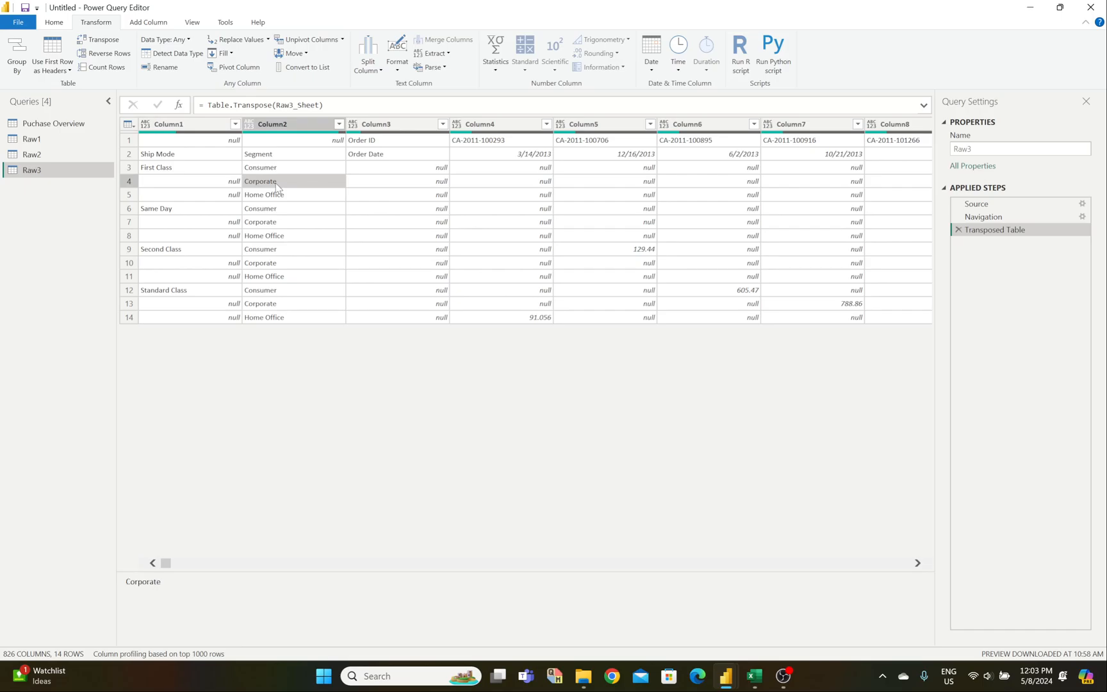
# Step: Check the Clean 3 sheet's repeated ship modes and segments in rows 86–121, then return to Power Query
pyautogui.moveTo(752, 681)
pyautogui.click(825, 607)
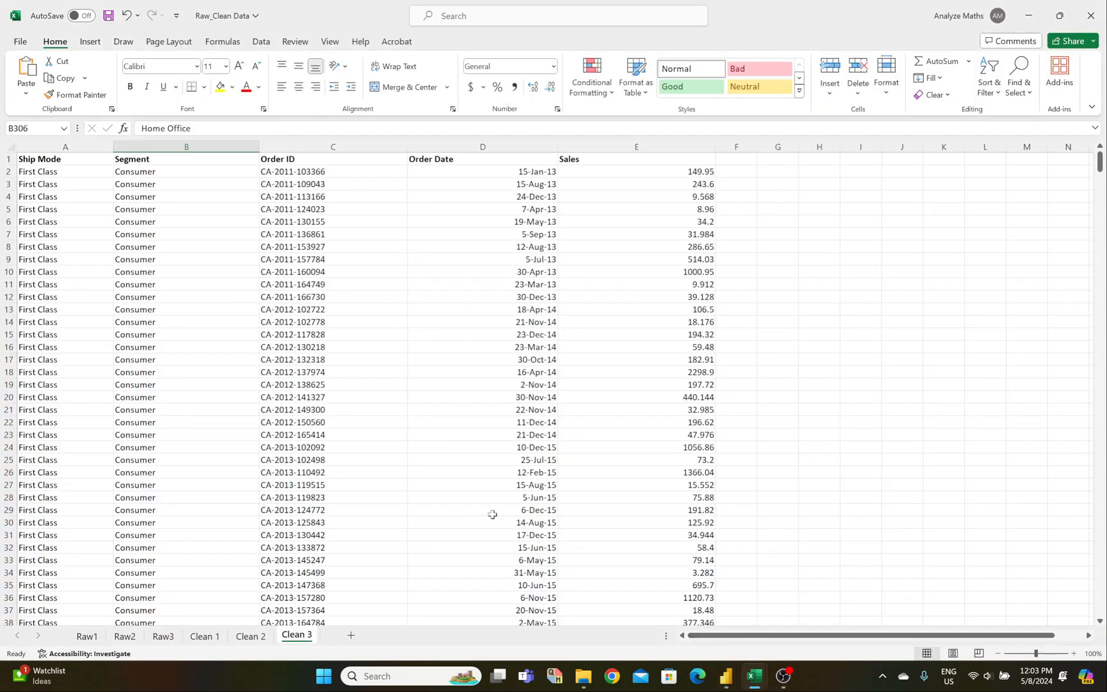
pyautogui.click(131, 247)
pyautogui.scroll(-6, 87, 399)
pyautogui.scroll(-19, 87, 399)
pyautogui.click(91, 296)
pyautogui.click(121, 286)
pyautogui.scroll(-17, 84, 424)
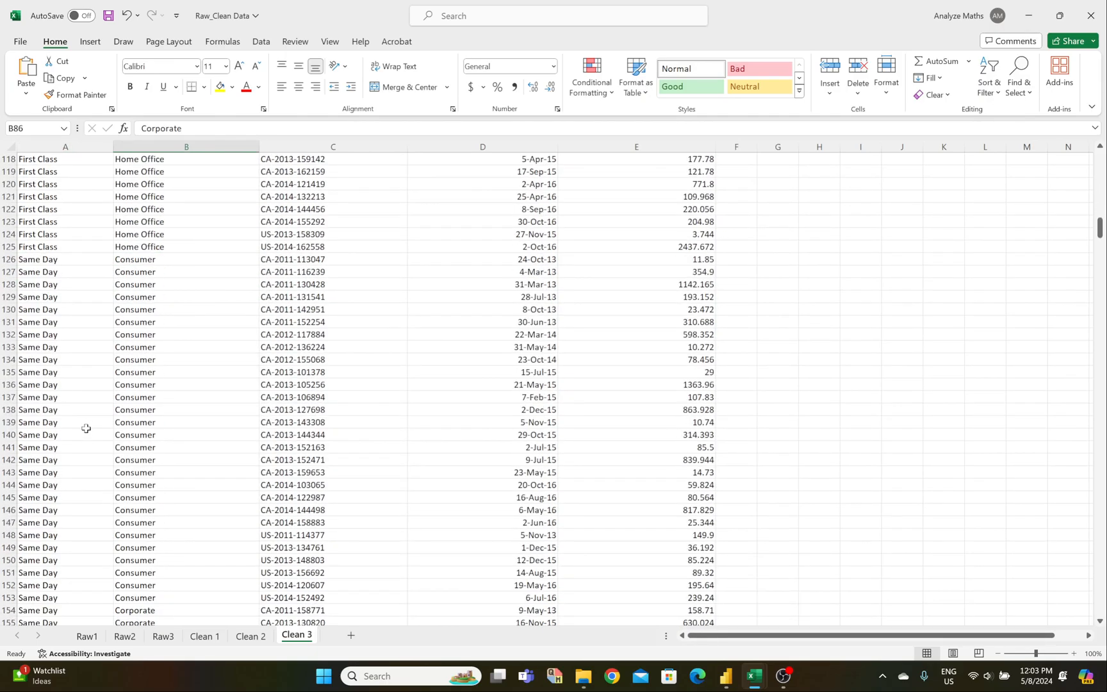
pyautogui.scroll(7, 44, 347)
pyautogui.click(44, 346)
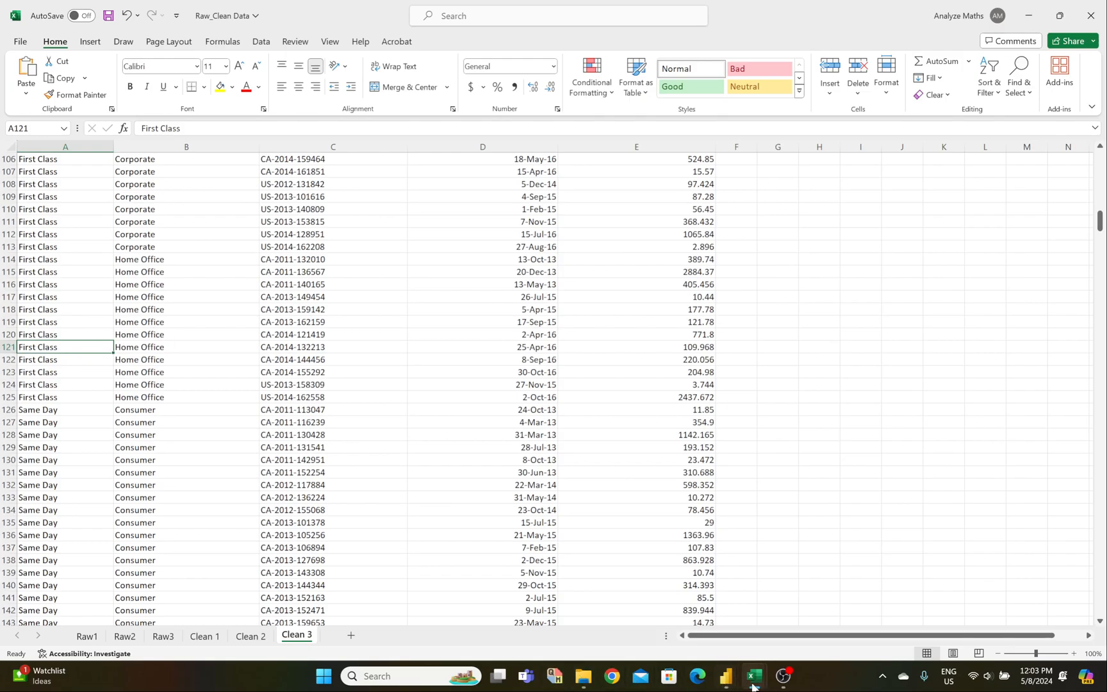
pyautogui.moveTo(727, 685)
pyautogui.click(744, 614)
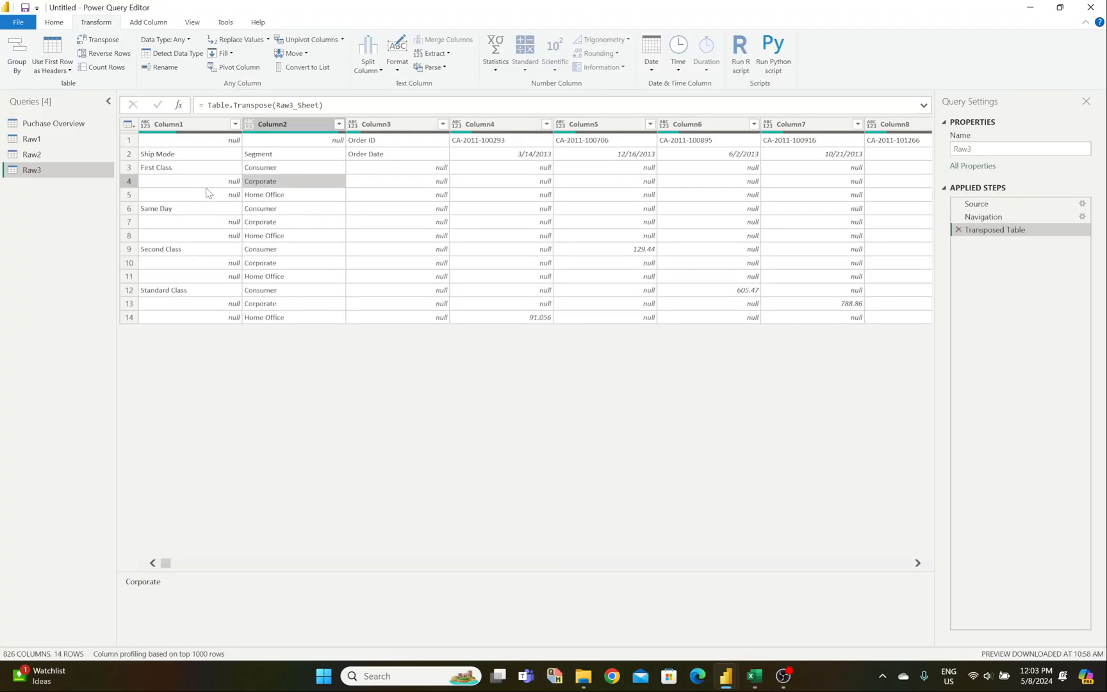
# Step: Inspect the empty ship mode cells in rows 4–5 and preview Column1's fill options without applying them
pyautogui.click(209, 184)
pyautogui.click(208, 198)
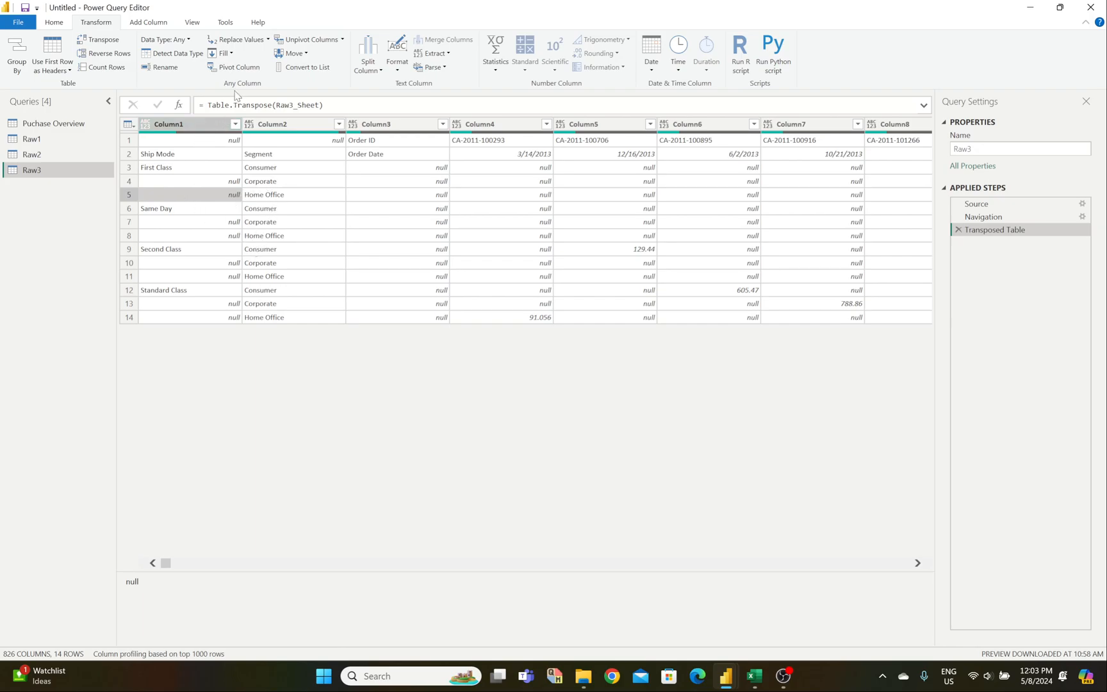
pyautogui.click(193, 124)
pyautogui.click(225, 54)
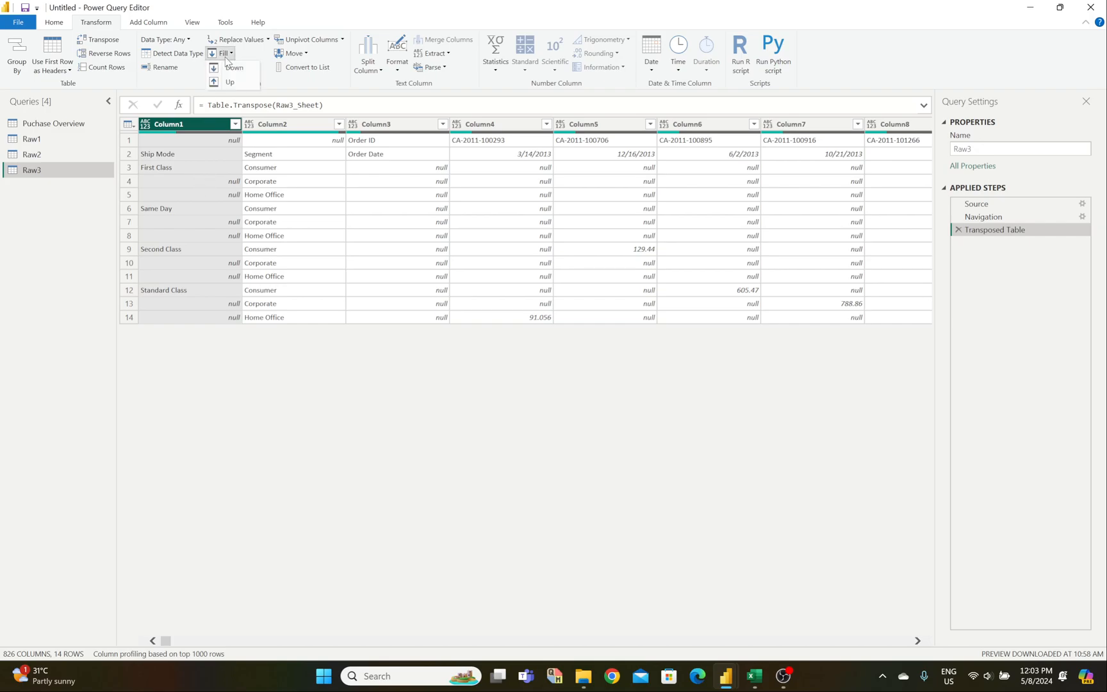
pyautogui.click(223, 207)
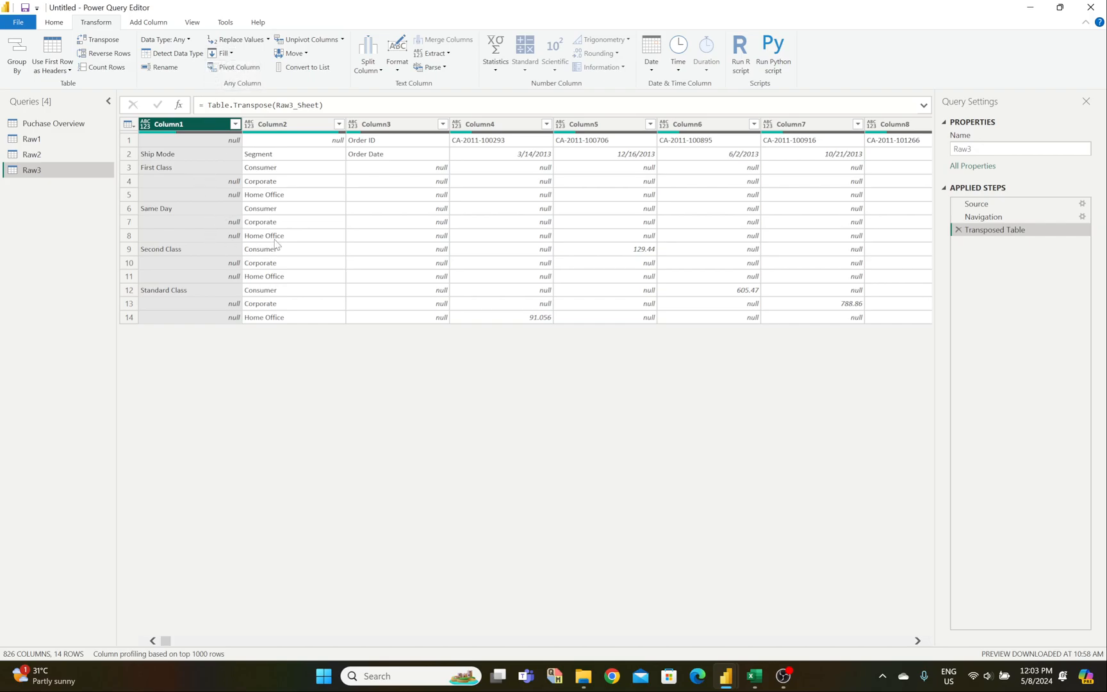
# Step: Recheck the blank rows beneath First Class, then reselect Column1 and bring up its Fill options again
pyautogui.click(250, 241)
pyautogui.click(203, 181)
pyautogui.click(200, 195)
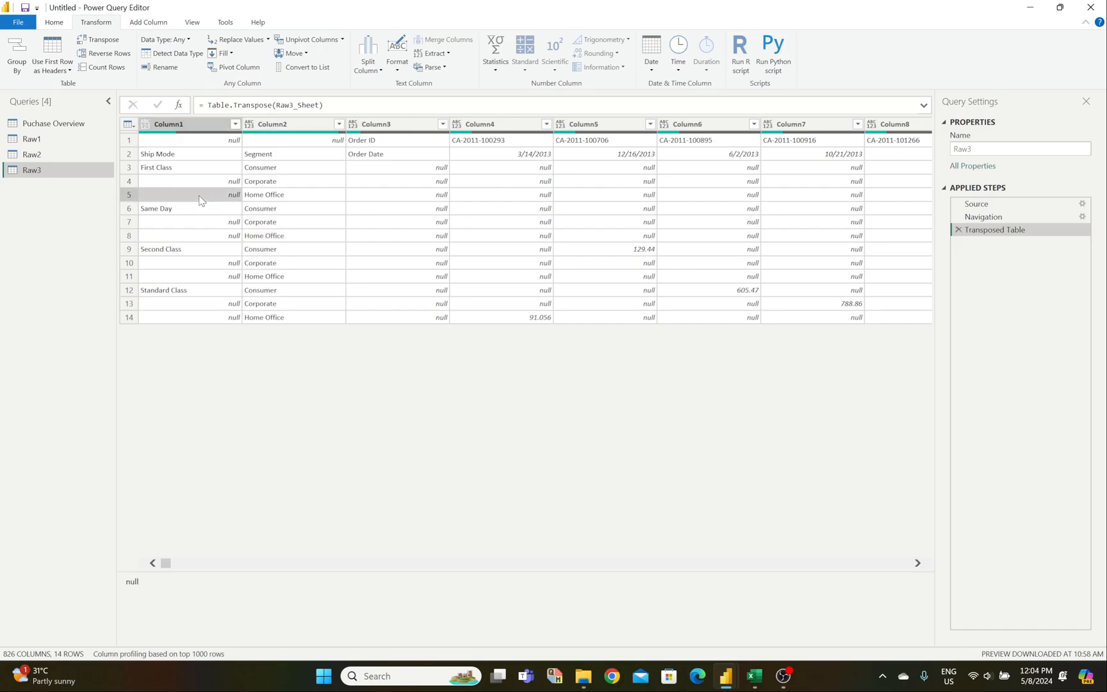
pyautogui.click(164, 167)
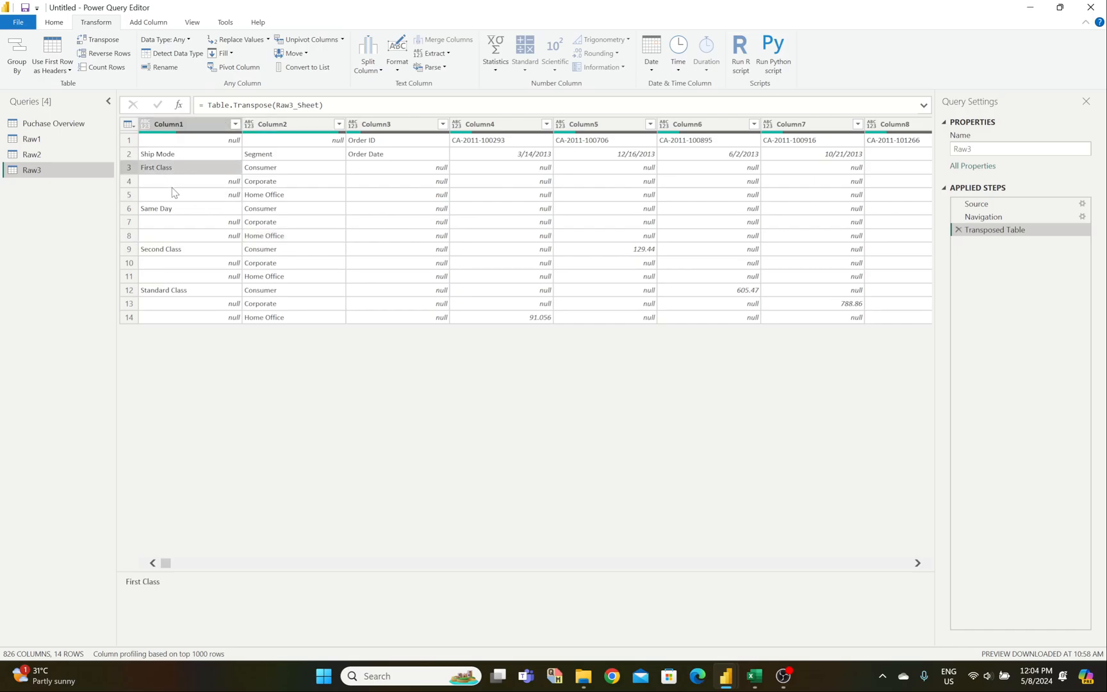
pyautogui.click(173, 182)
pyautogui.click(176, 200)
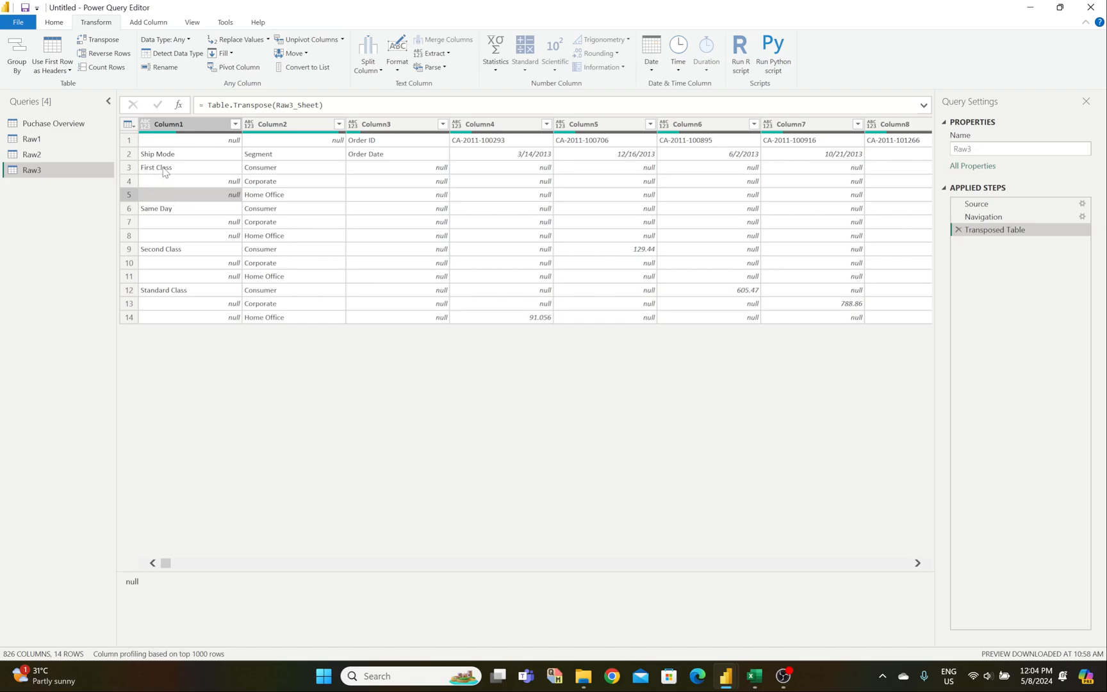
pyautogui.click(170, 234)
pyautogui.click(161, 168)
pyautogui.click(161, 186)
pyautogui.click(165, 195)
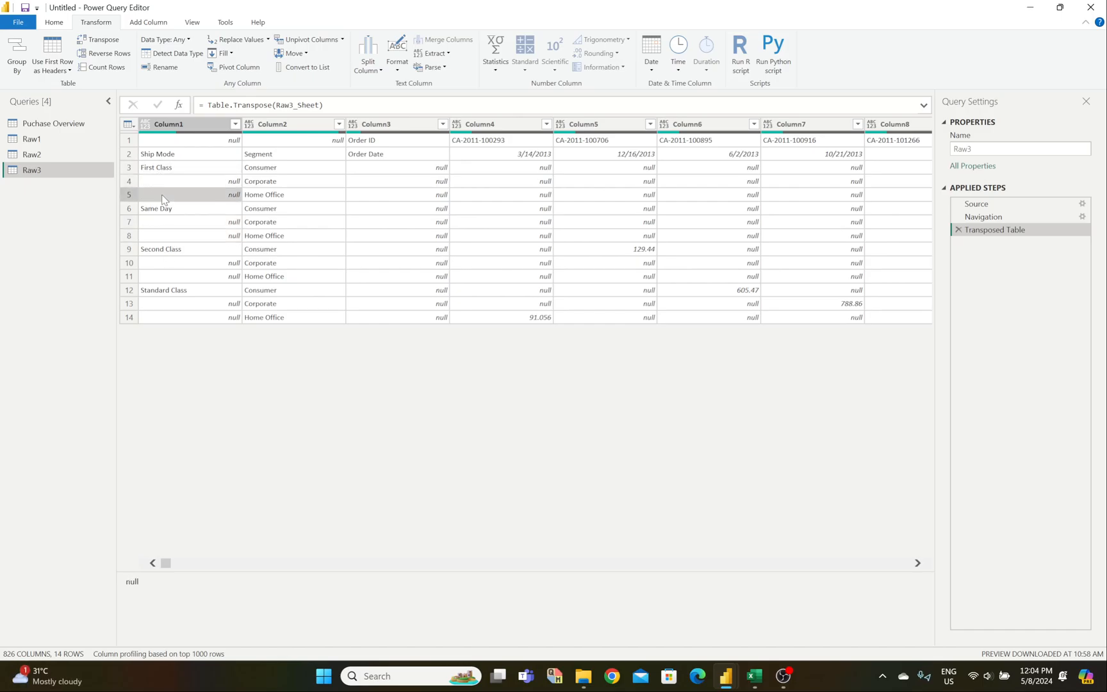
pyautogui.click(186, 124)
pyautogui.click(224, 54)
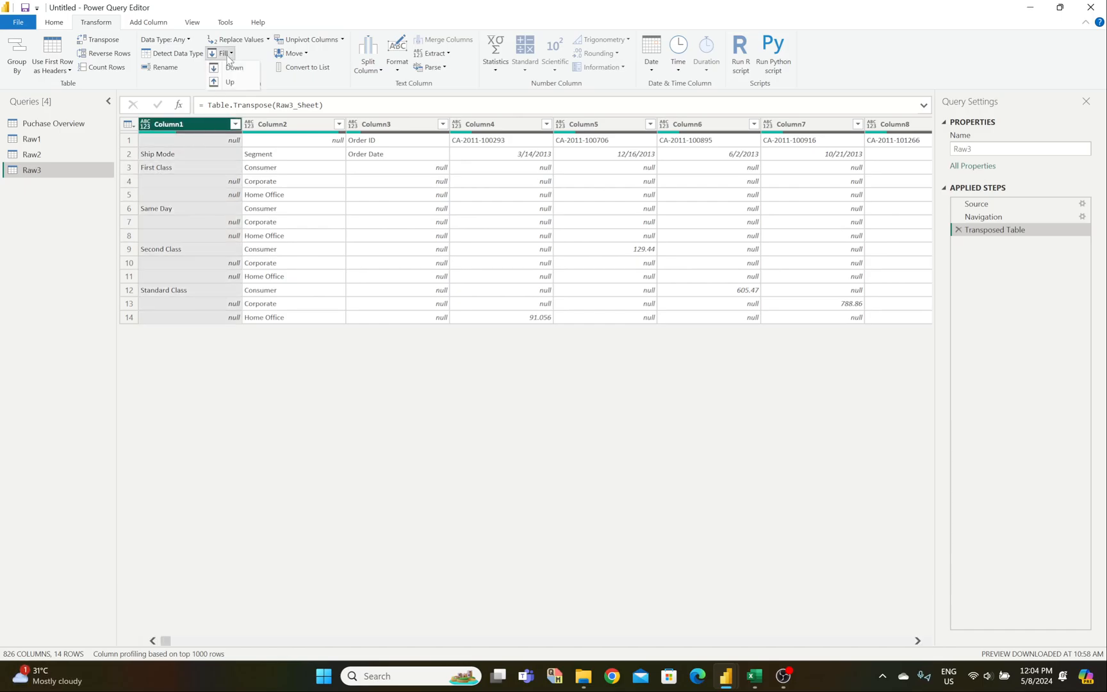
# Step: Fill the ship modes down Column1 and verify rows 5, 8 and 11 now show First Class, Same Day, Second Class
pyautogui.click(235, 68)
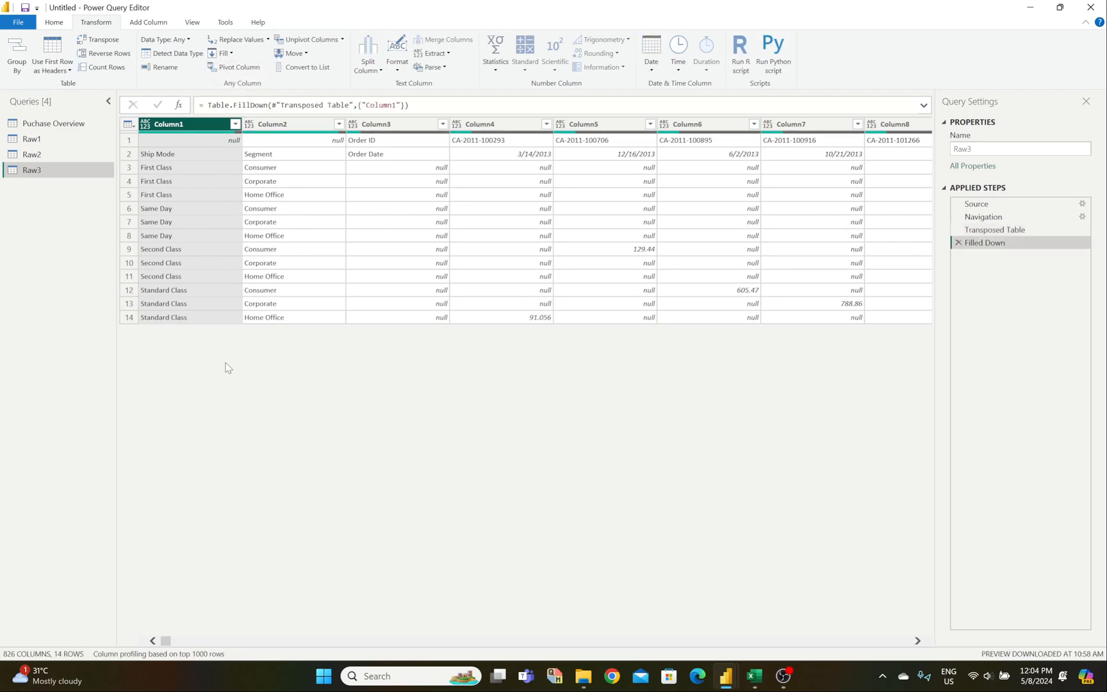
pyautogui.click(172, 194)
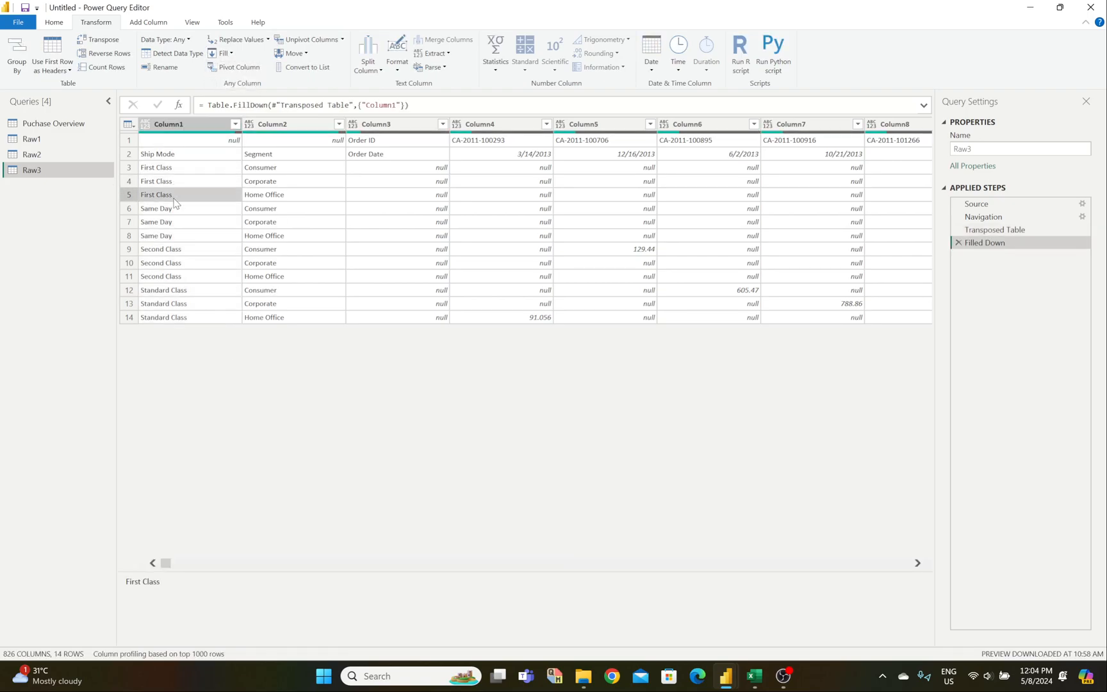
pyautogui.click(169, 222)
pyautogui.click(170, 237)
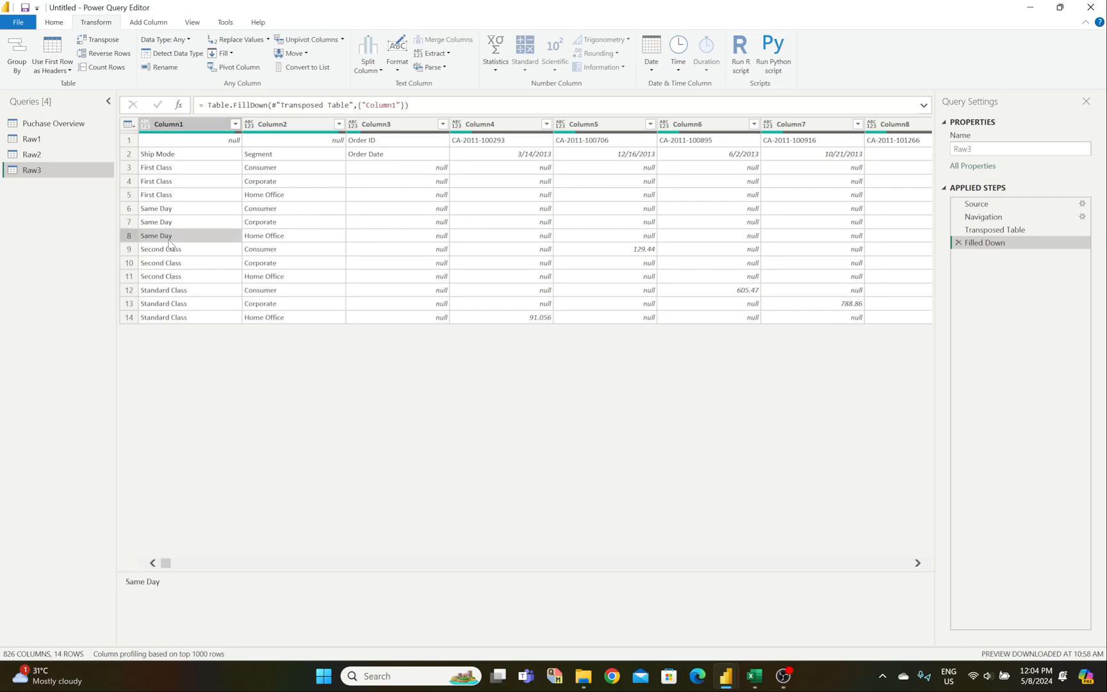
pyautogui.click(174, 277)
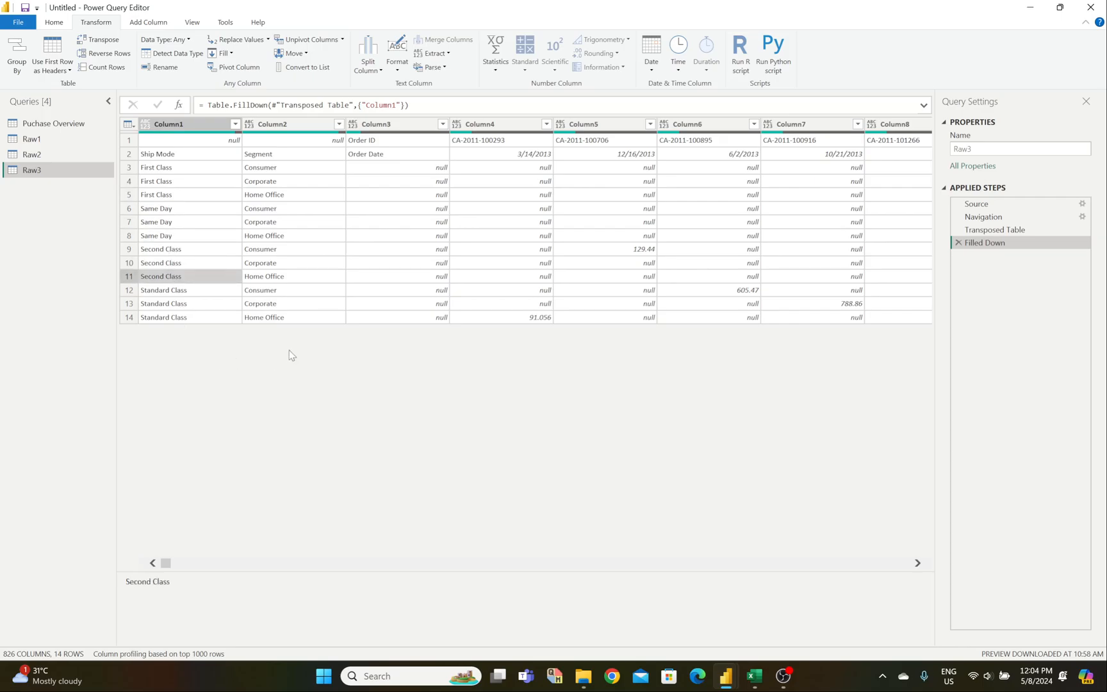
pyautogui.click(365, 267)
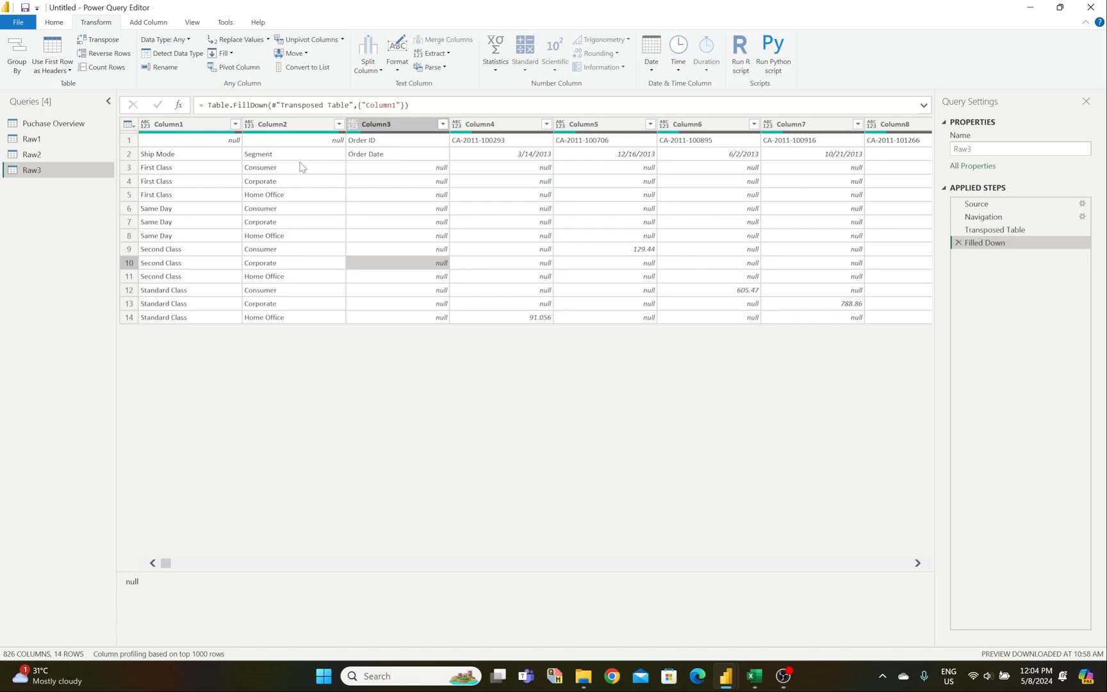
# Step: Select Column1 and Column2, preview the unpivot options, and compare against the Excel Clean 3 sheet
pyautogui.click(197, 126)
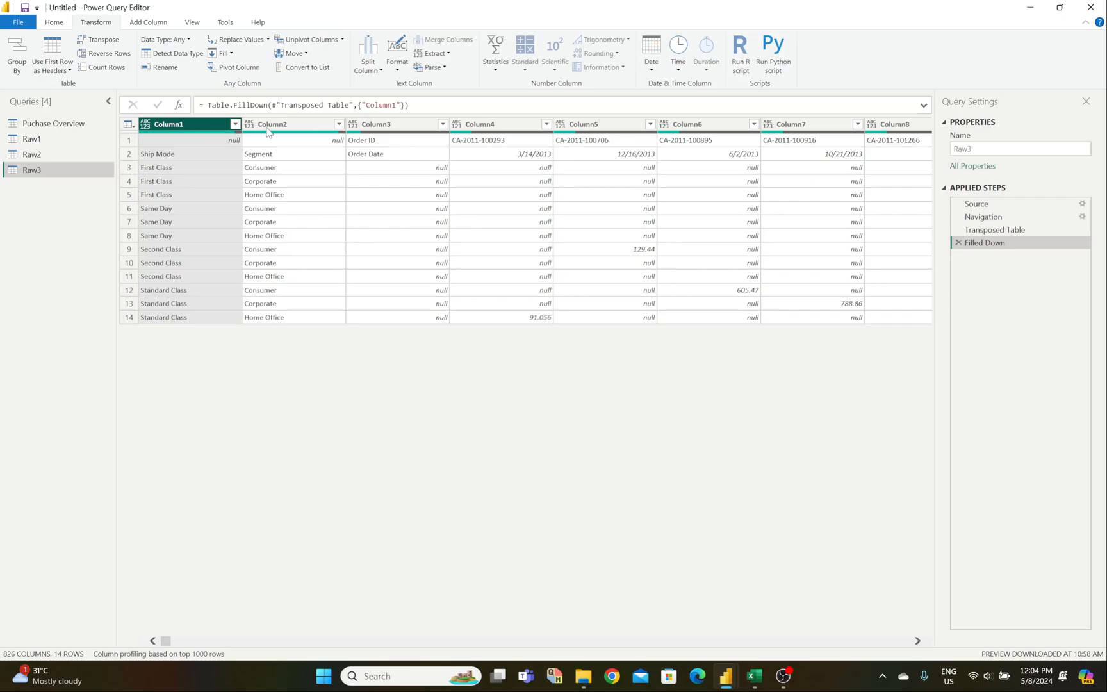
pyautogui.keyDown('ctrl'); pyautogui.click(288, 127); pyautogui.keyUp('ctrl')
pyautogui.click(342, 39)
pyautogui.click(754, 676)
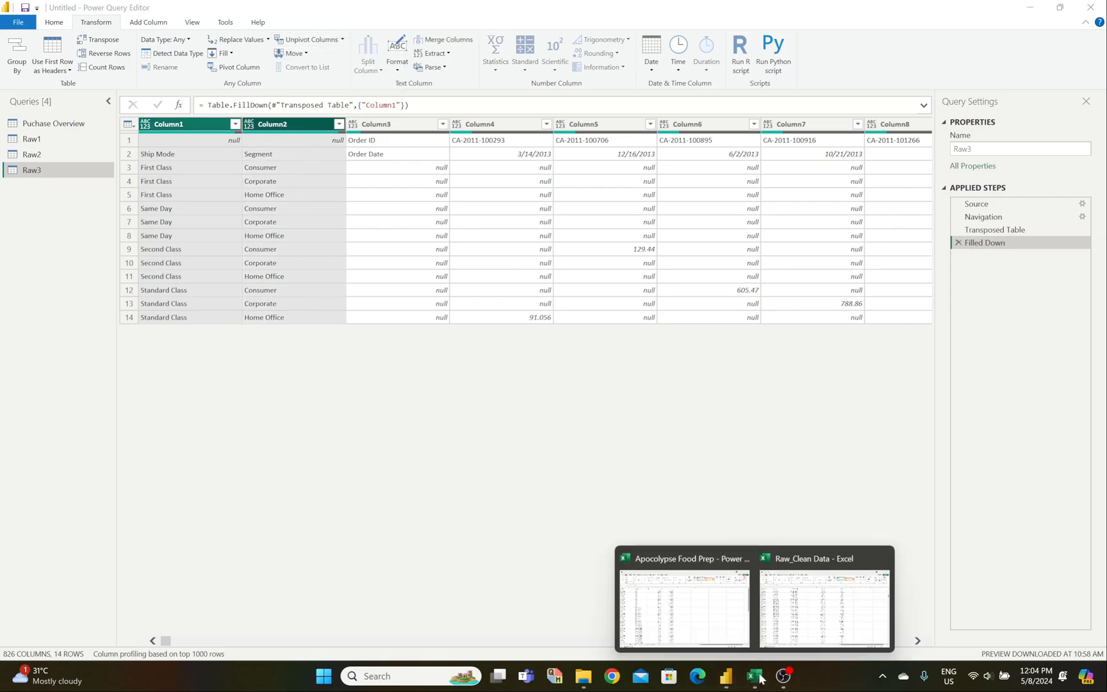
pyautogui.click(792, 602)
pyautogui.scroll(5, 759, 301)
pyautogui.moveTo(1097, 206); pyautogui.dragTo(1099, 157)
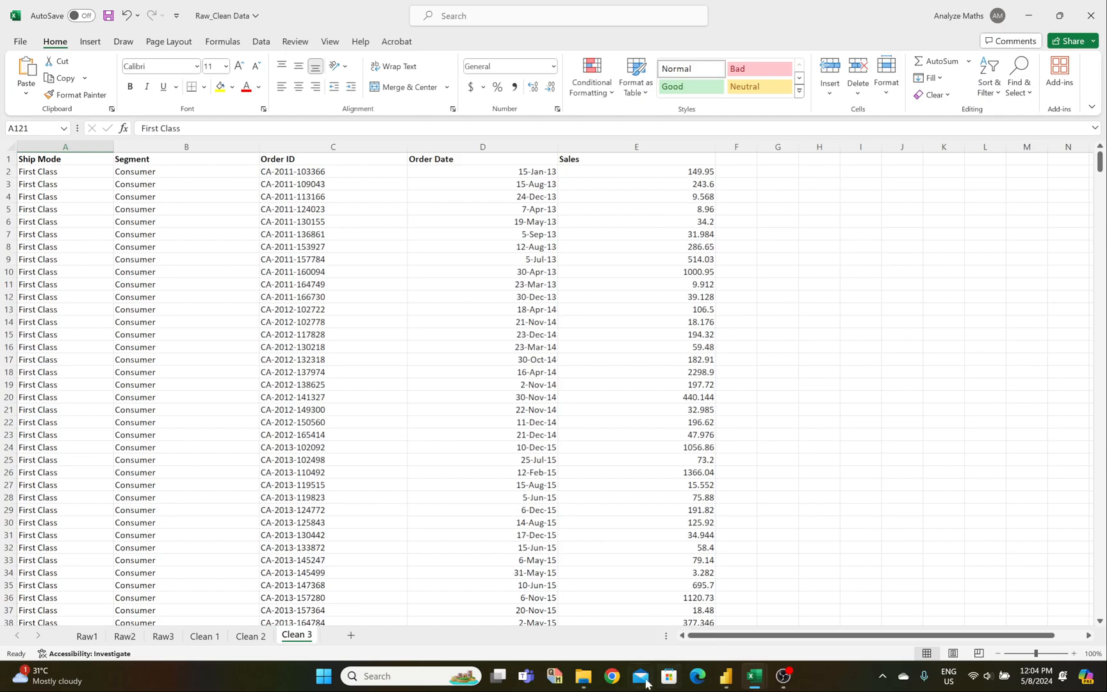
pyautogui.moveTo(726, 676)
pyautogui.click(761, 620)
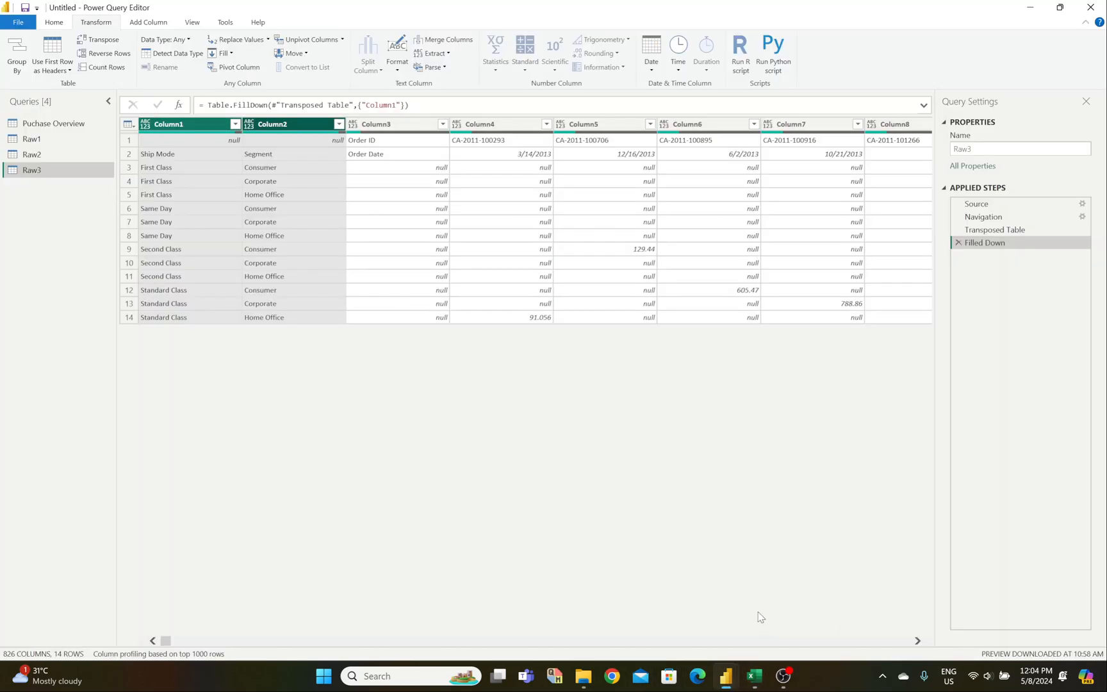
# Step: Try unpivoting all columns except Column1 and Column2, then delete that unpivot step
pyautogui.click(342, 40)
pyautogui.click(341, 68)
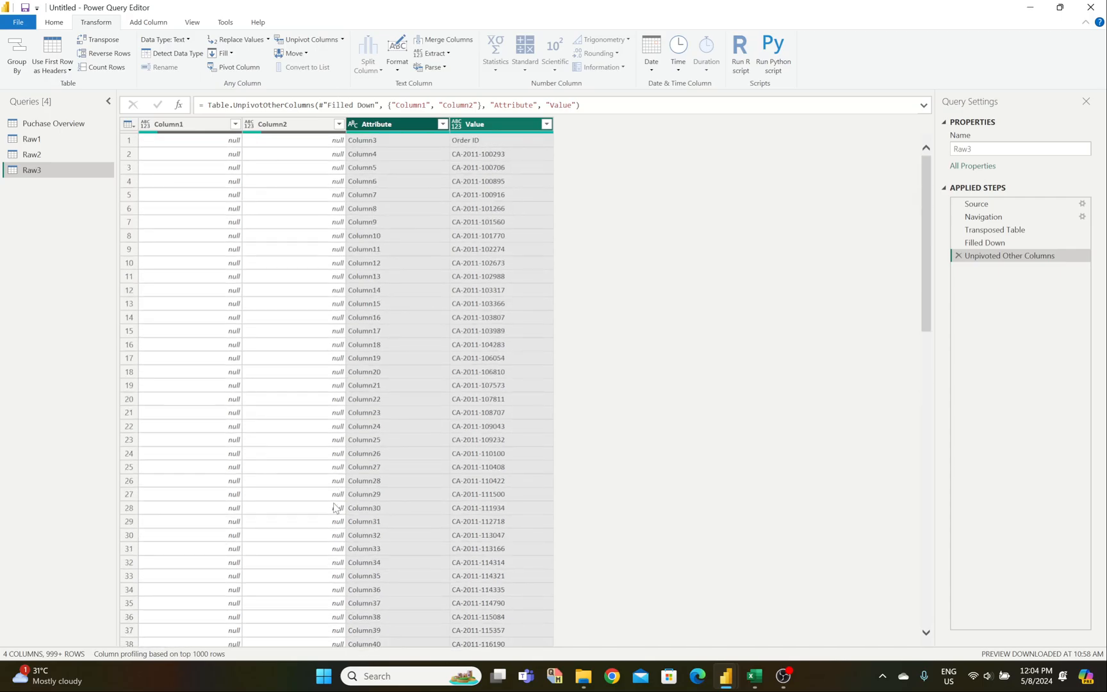
pyautogui.click(959, 256)
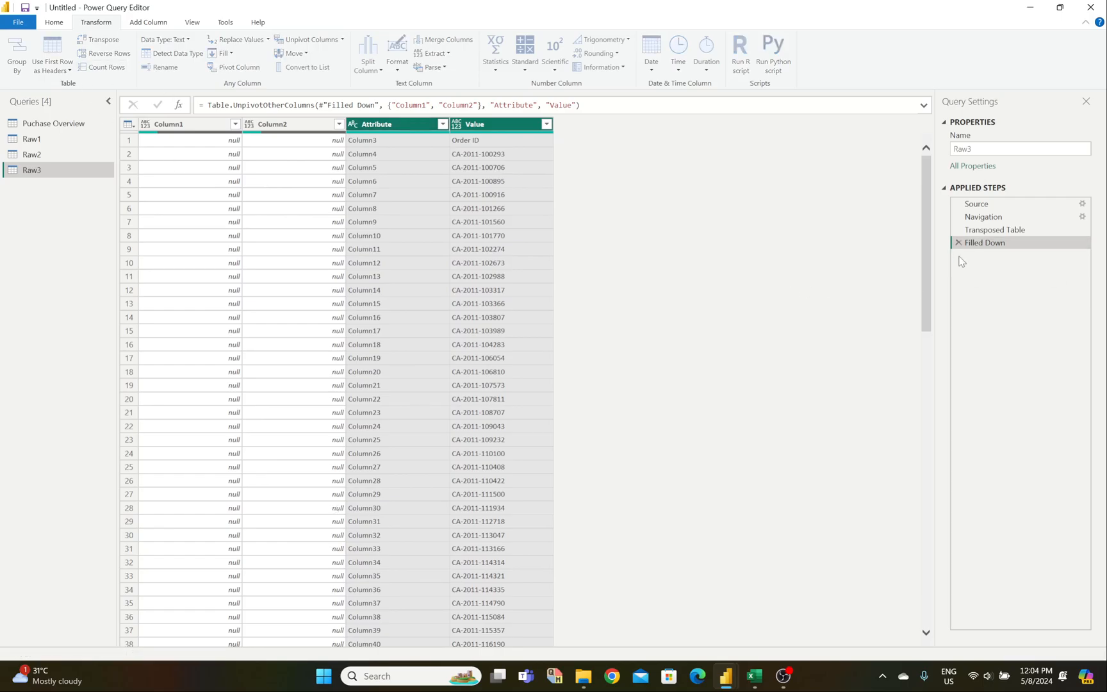
pyautogui.click(398, 194)
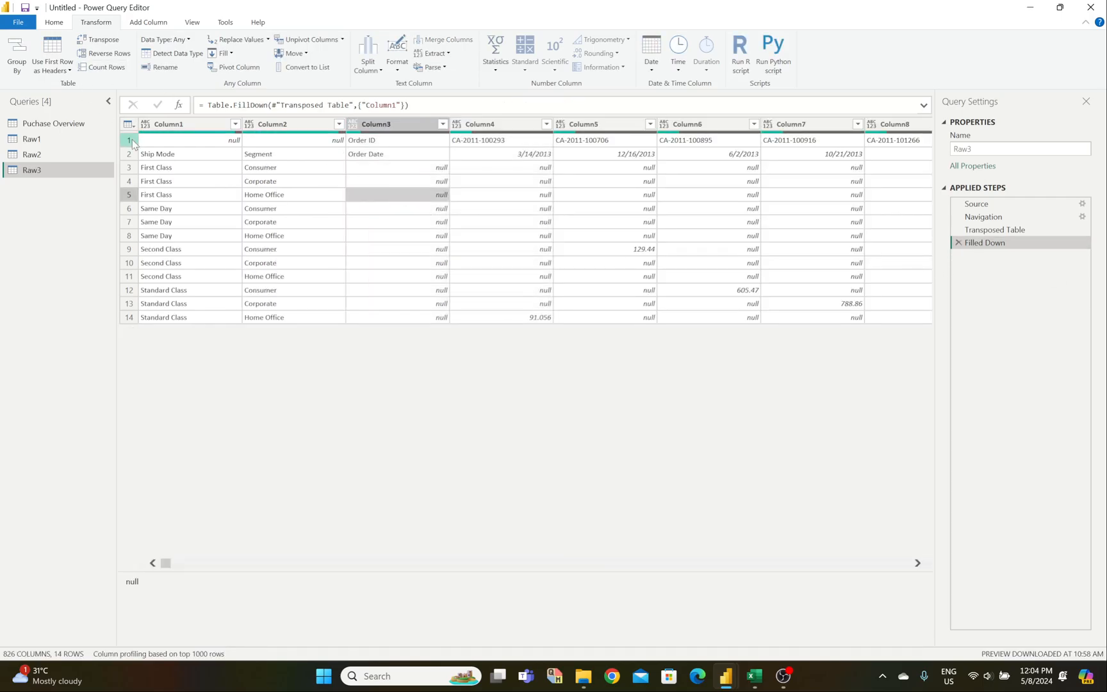
# Step: Use the first row as headers and unpivot all columns except Column1 and Column2
pyautogui.click(52, 50)
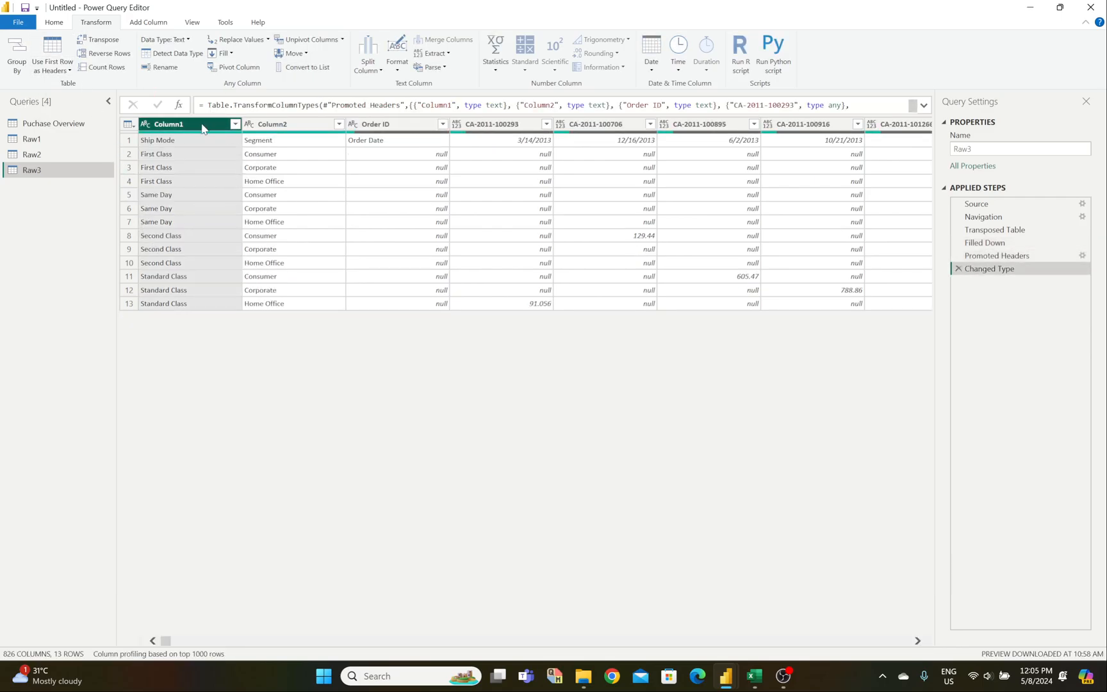
pyautogui.keyDown('ctrl'); pyautogui.click(282, 126); pyautogui.keyUp('ctrl')
pyautogui.click(342, 40)
pyautogui.click(346, 68)
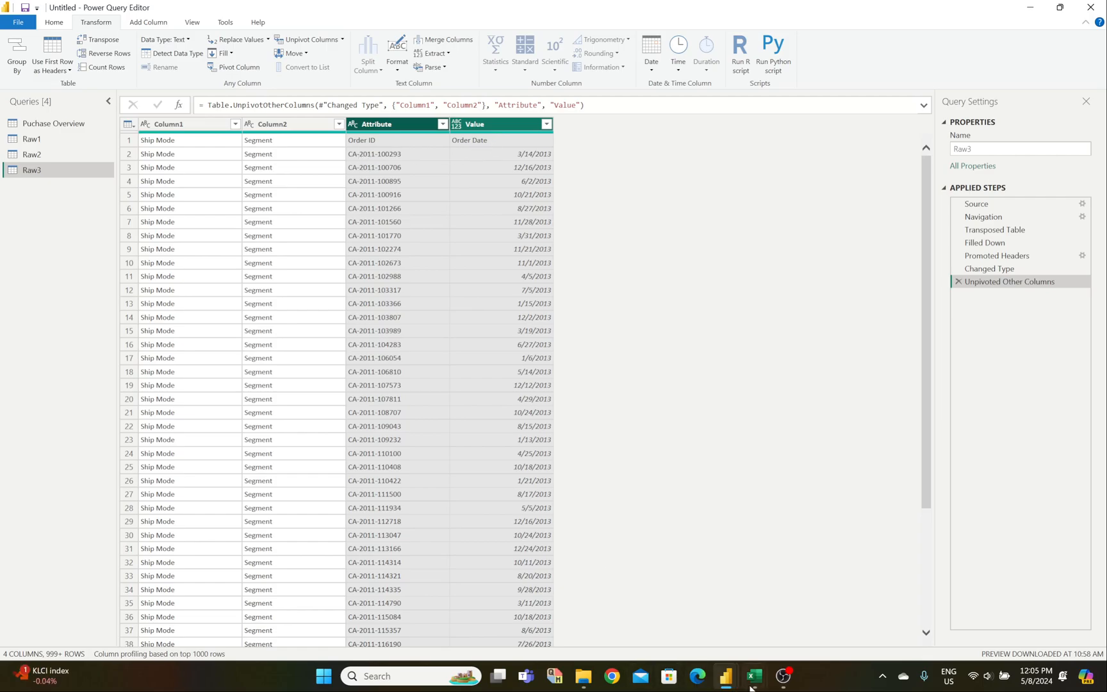
pyautogui.moveTo(755, 676)
pyautogui.click(777, 627)
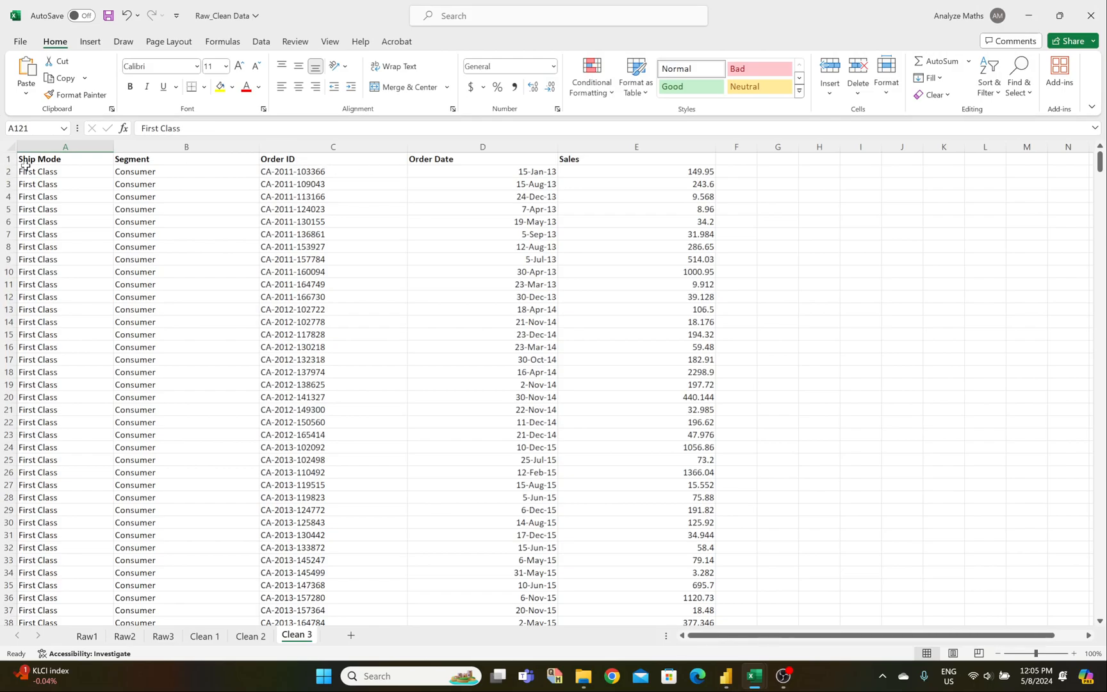
# Step: Cycle past the Apocolypse Food Prep and Raw_Clean Data workbooks back to the Power Query Editor
pyautogui.moveTo(755, 679)
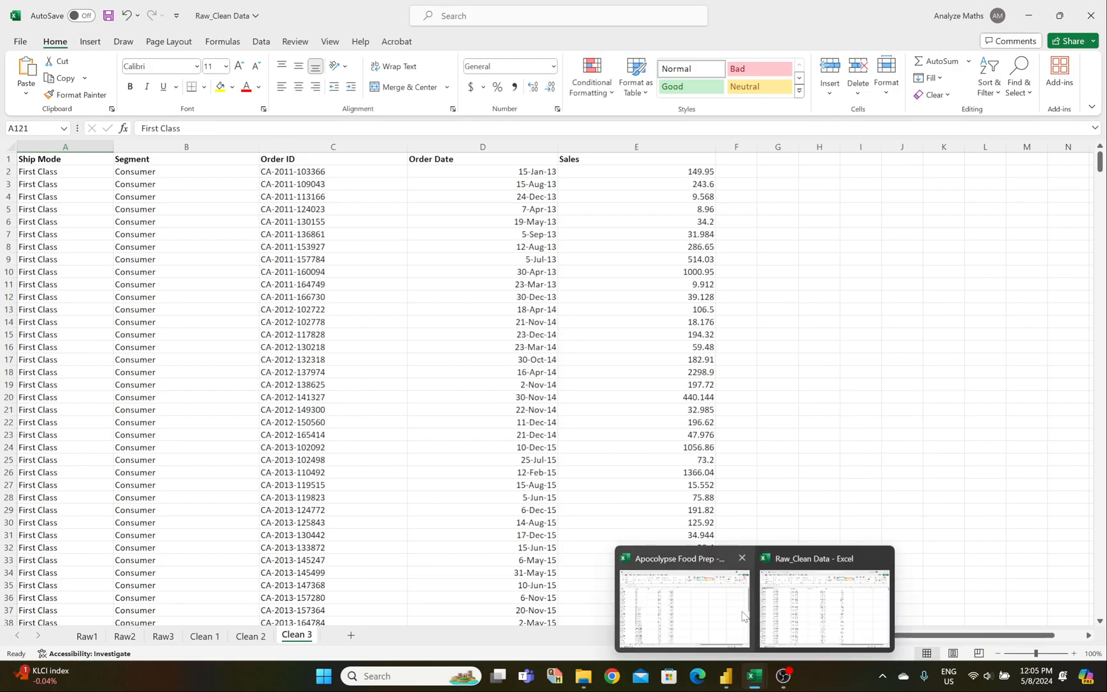
pyautogui.click(727, 619)
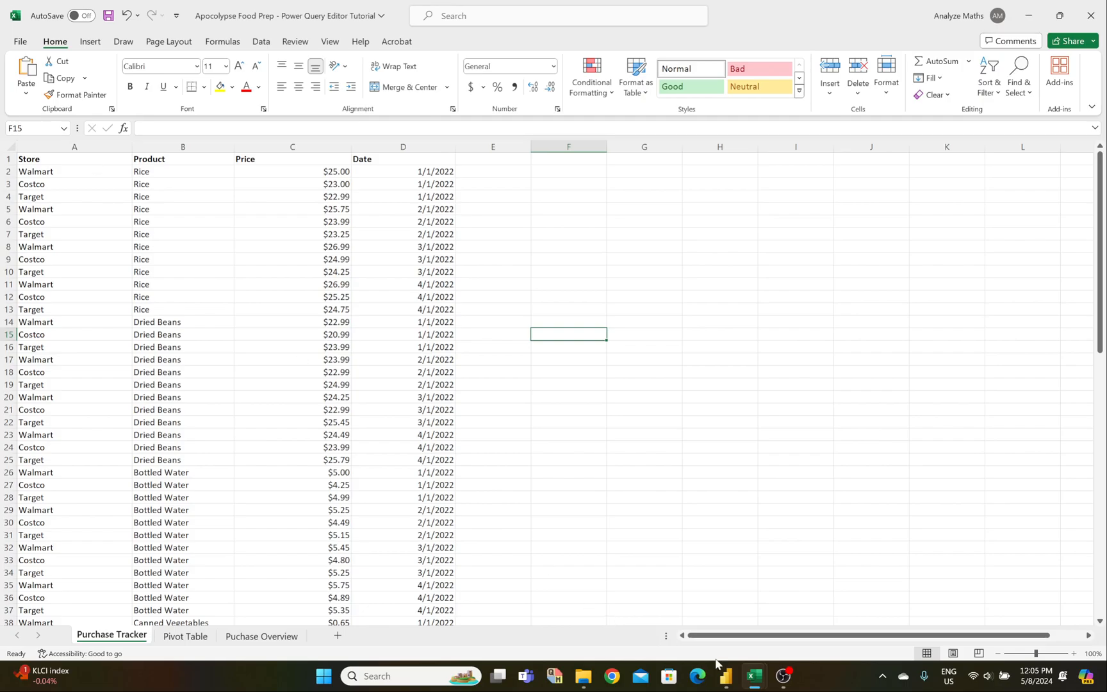
pyautogui.click(778, 621)
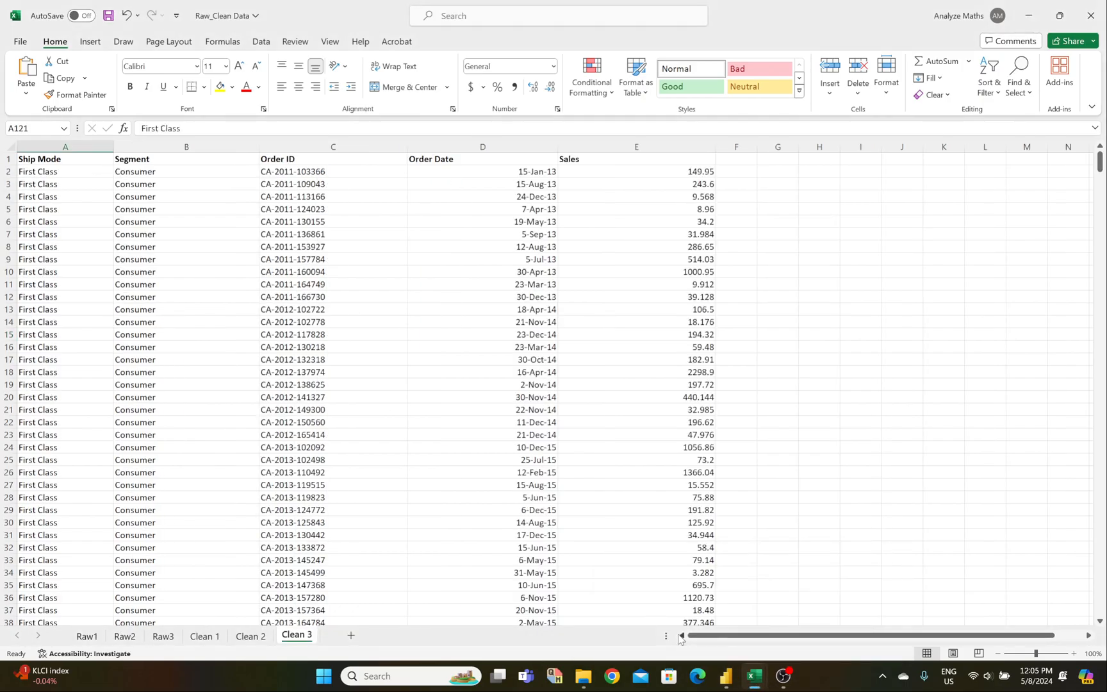
pyautogui.click(757, 622)
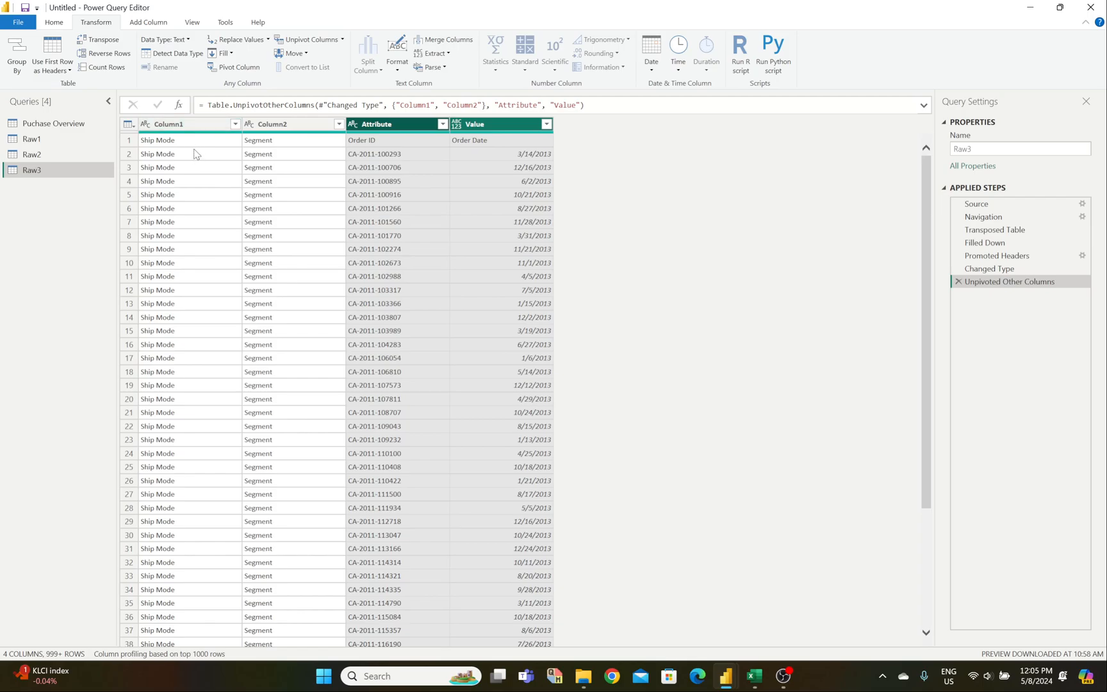
# Step: Delete the Unpivoted Other Columns, Changed Type, Promoted Headers, Filled Down and Transposed Table steps
pyautogui.click(958, 282)
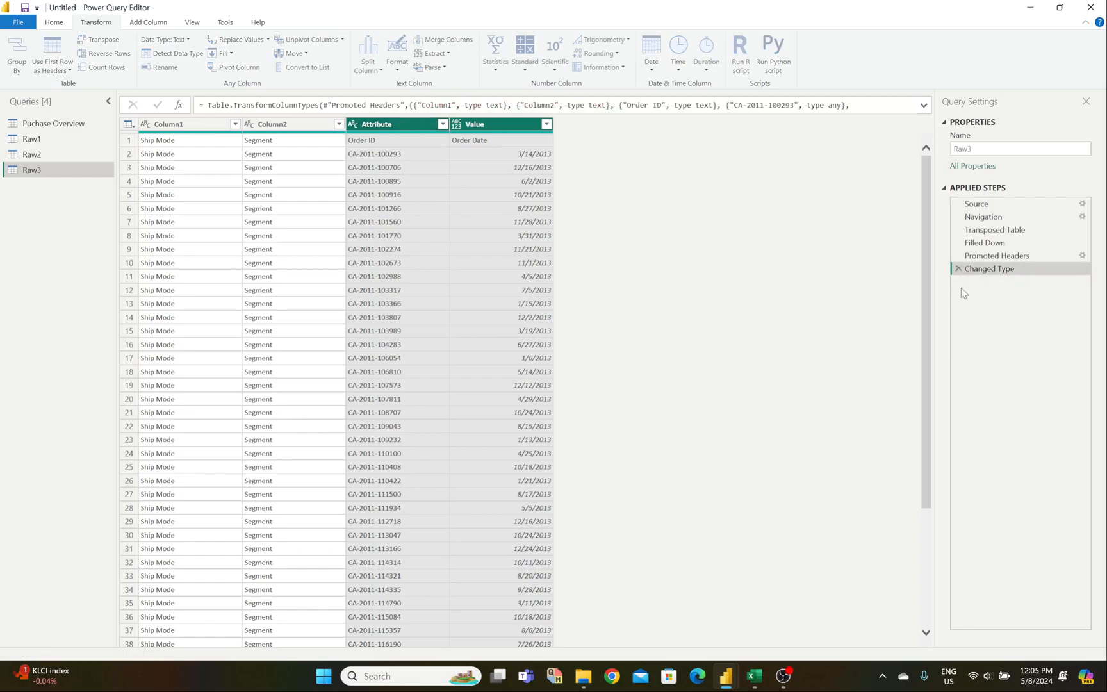
pyautogui.click(959, 268)
pyautogui.click(959, 256)
pyautogui.click(959, 243)
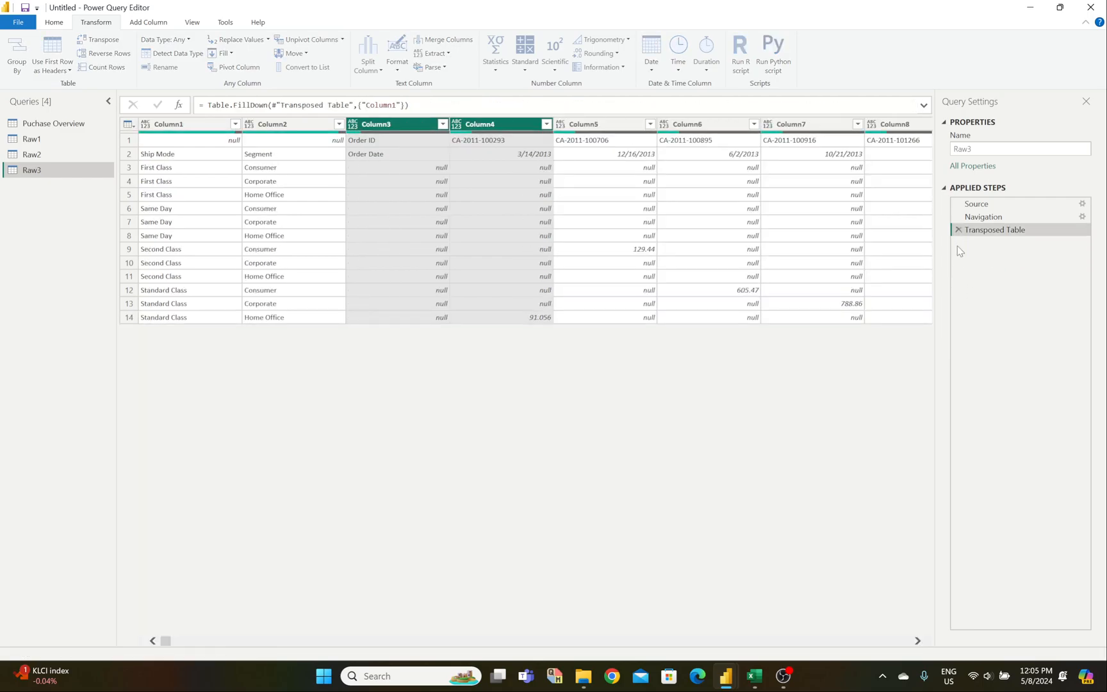
pyautogui.click(958, 229)
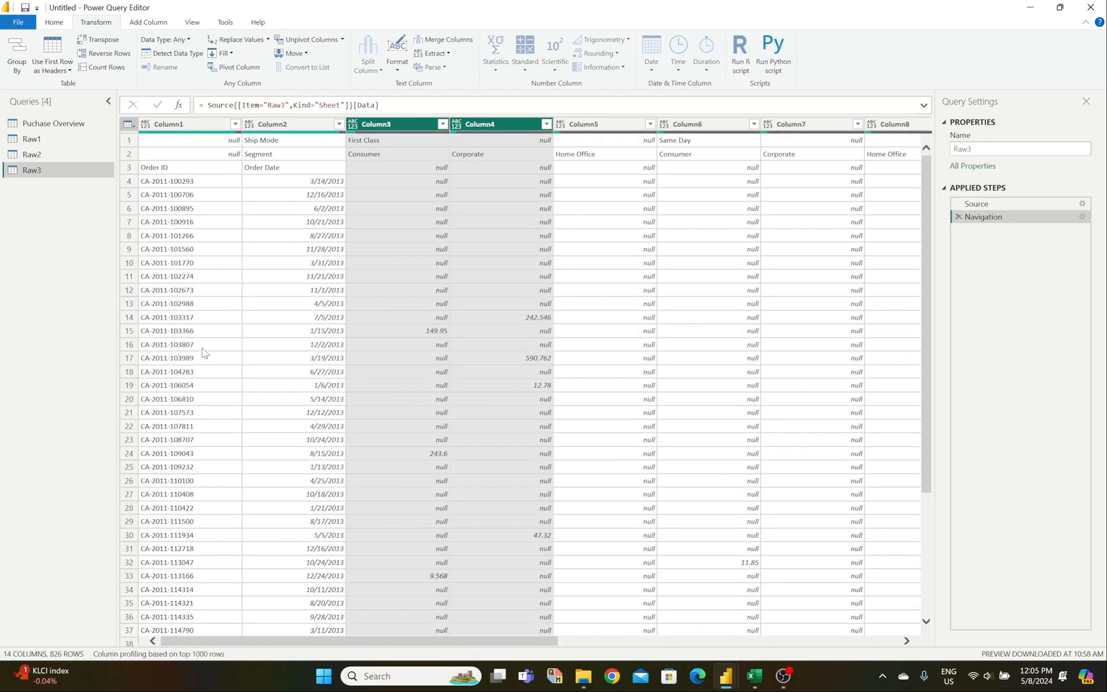
# Step: Inspect the raw order IDs in Column1 against their order dates, such as 3/14/2013
pyautogui.click(231, 344)
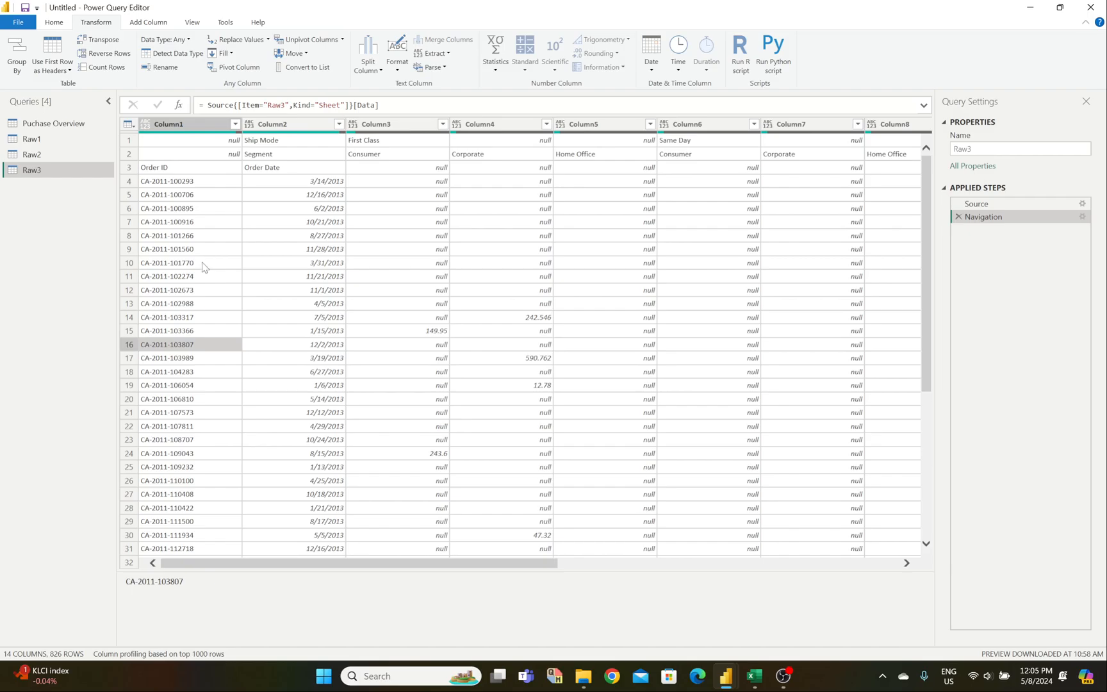
pyautogui.click(209, 236)
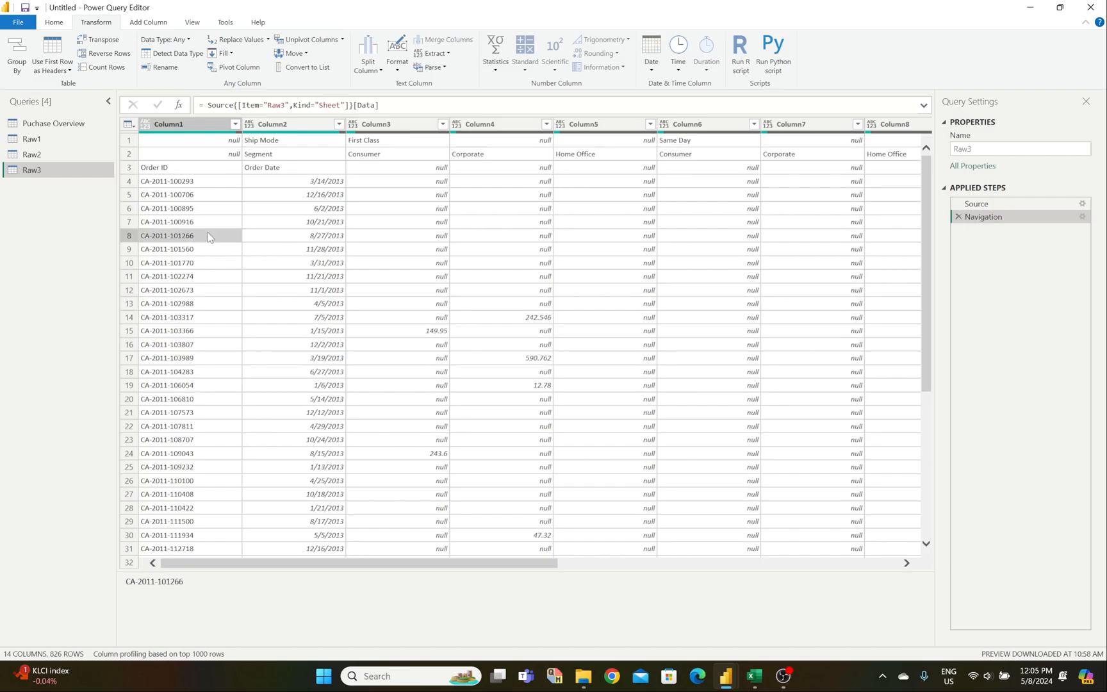
pyautogui.click(179, 157)
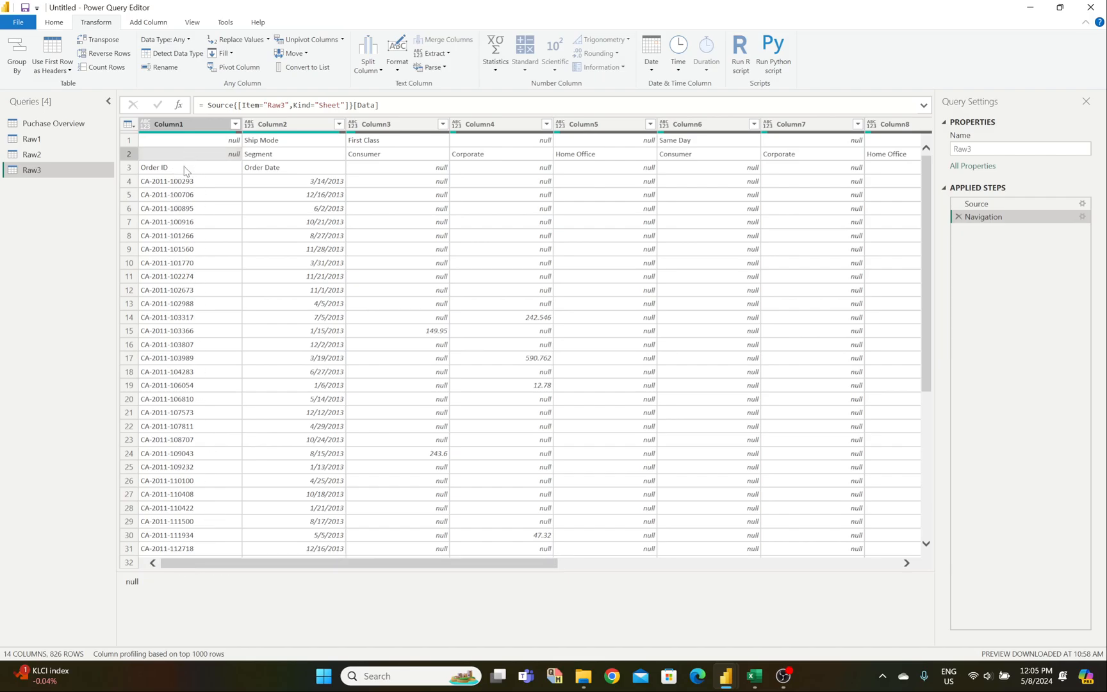
pyautogui.click(188, 220)
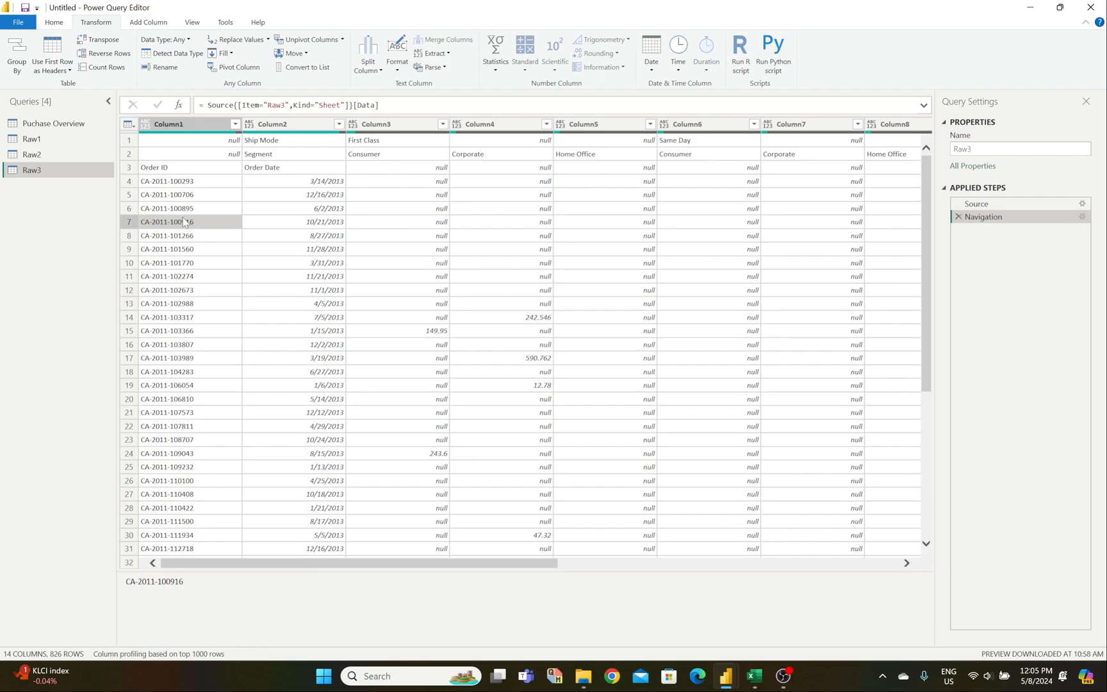
pyautogui.click(176, 187)
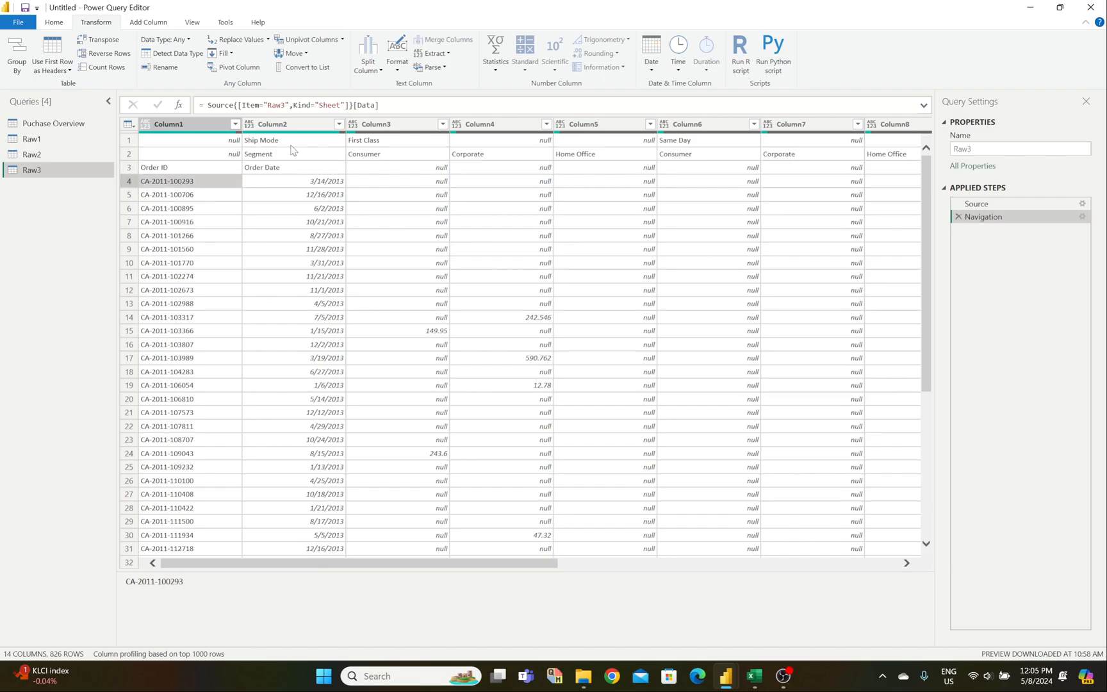
pyautogui.click(171, 170)
pyautogui.click(321, 183)
pyautogui.click(194, 185)
pyautogui.click(263, 183)
pyautogui.click(204, 190)
pyautogui.click(278, 190)
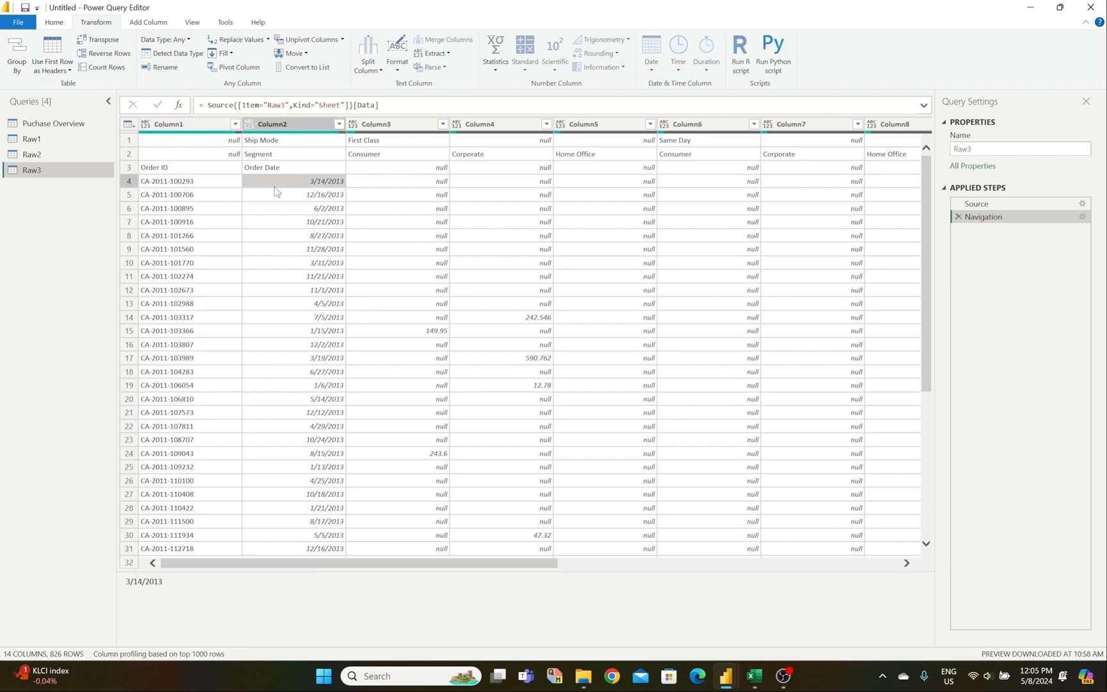
pyautogui.click(202, 187)
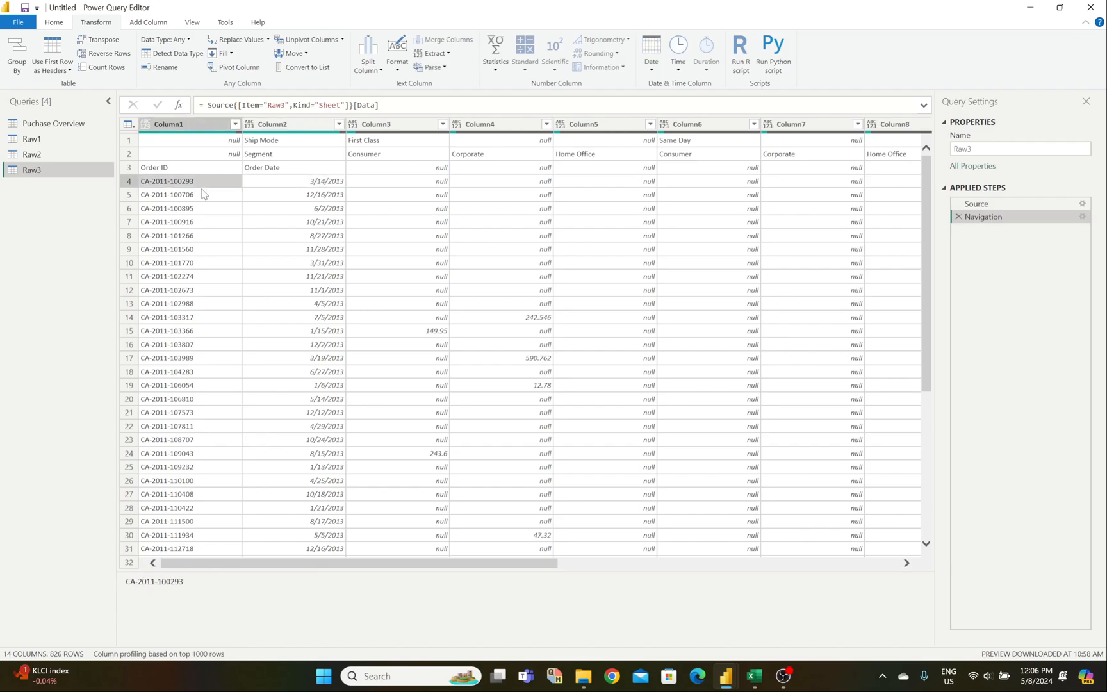
# Step: Select the Column1 order IDs together with the Column2 order dates
pyautogui.click(209, 129)
pyautogui.keyDown('ctrl'); pyautogui.click(277, 128); pyautogui.keyUp('ctrl')
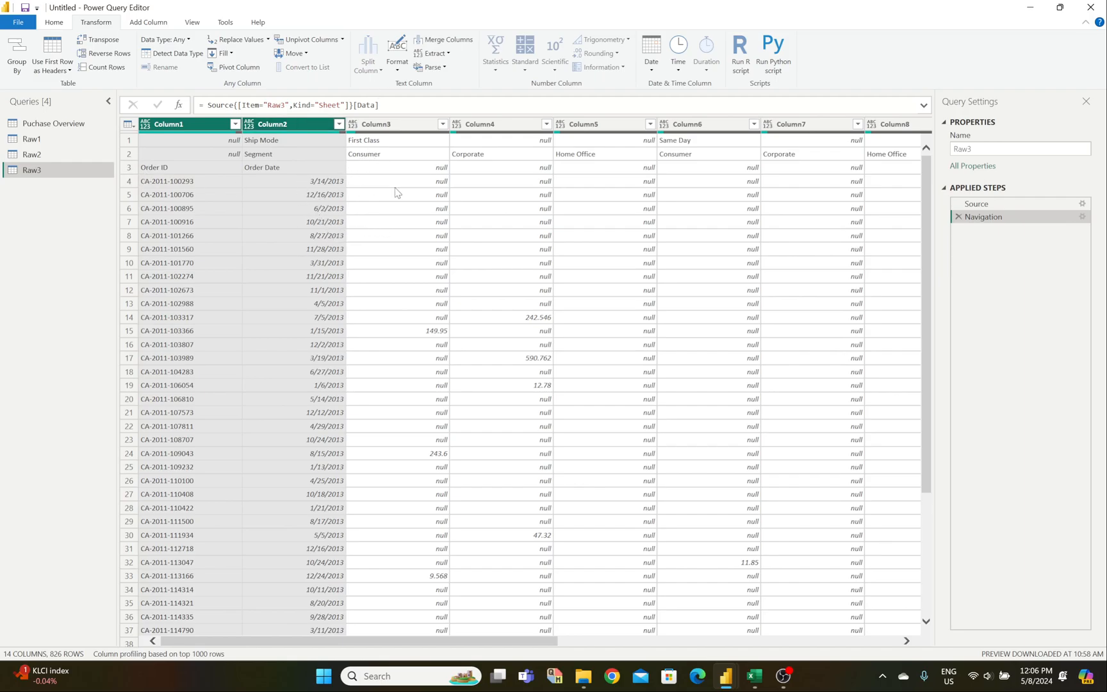
pyautogui.click(398, 210)
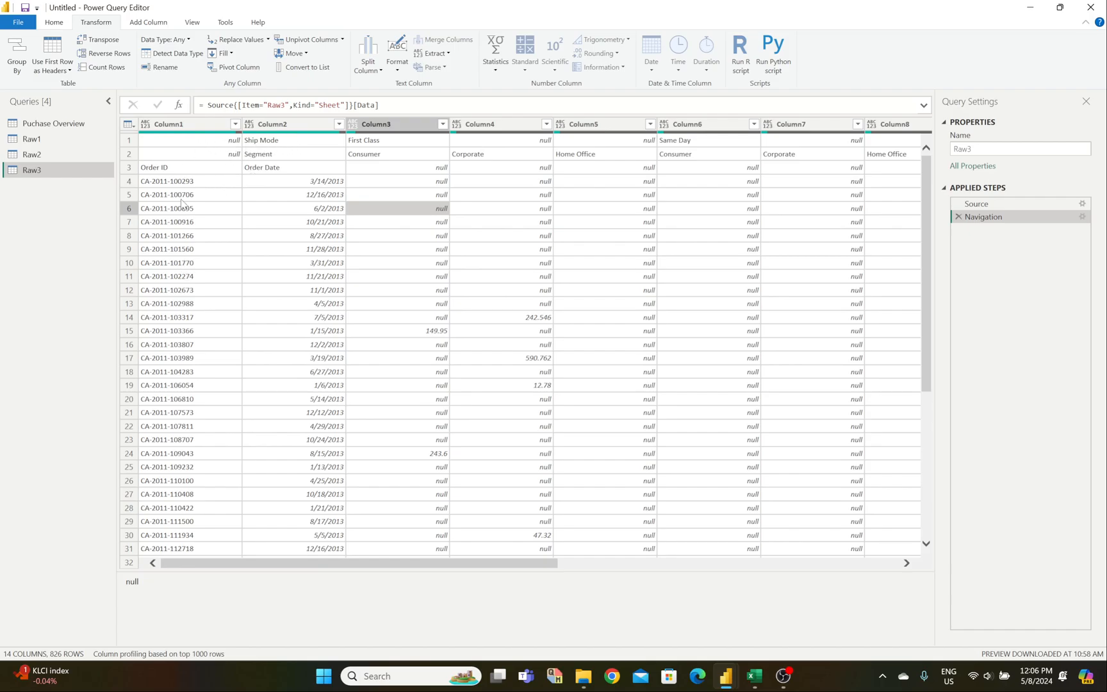
pyautogui.click(204, 125)
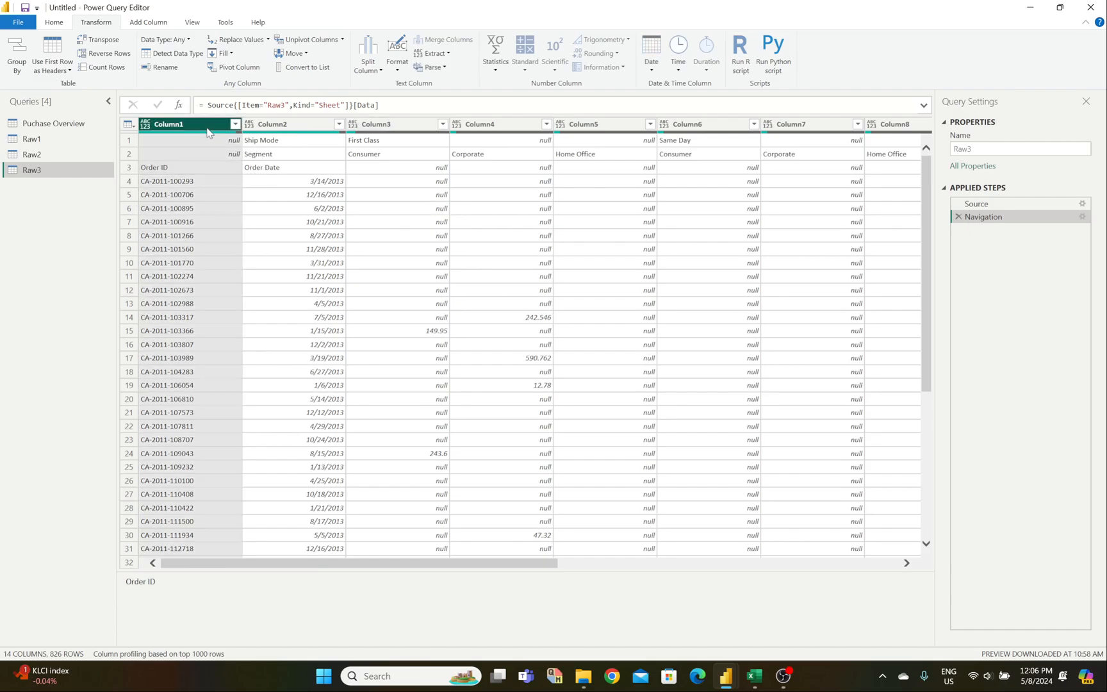
pyautogui.keyDown('shift'); pyautogui.click(276, 125); pyautogui.keyUp('shift')
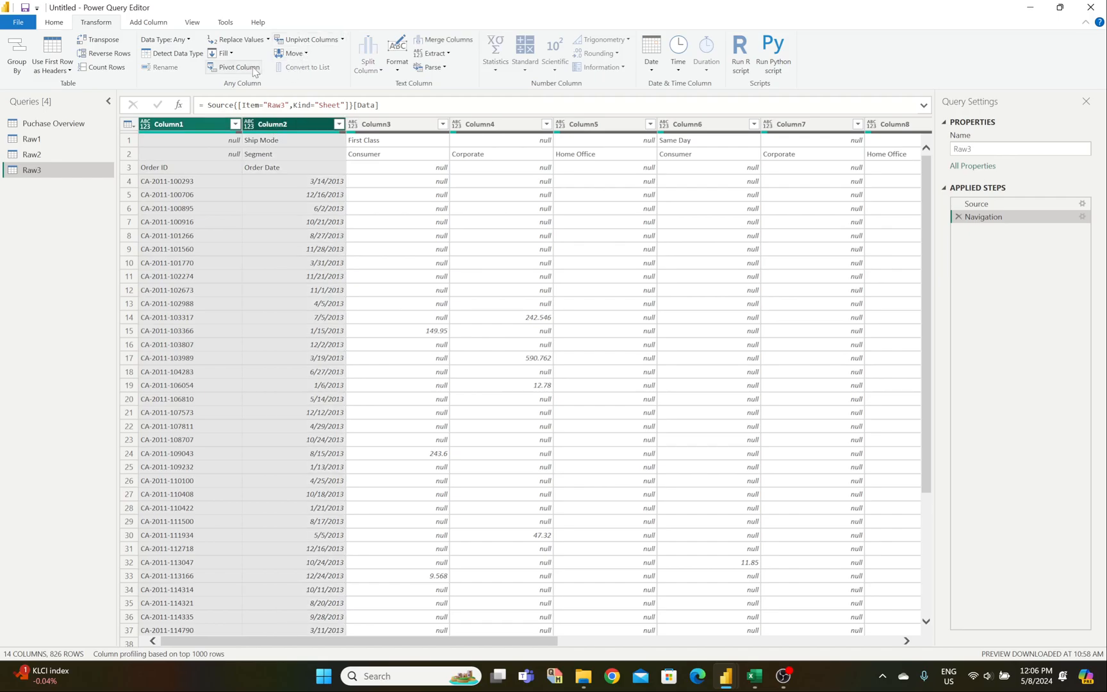
# Step: Merge Column1 and Column2 using an equals sign separator
pyautogui.click(437, 41)
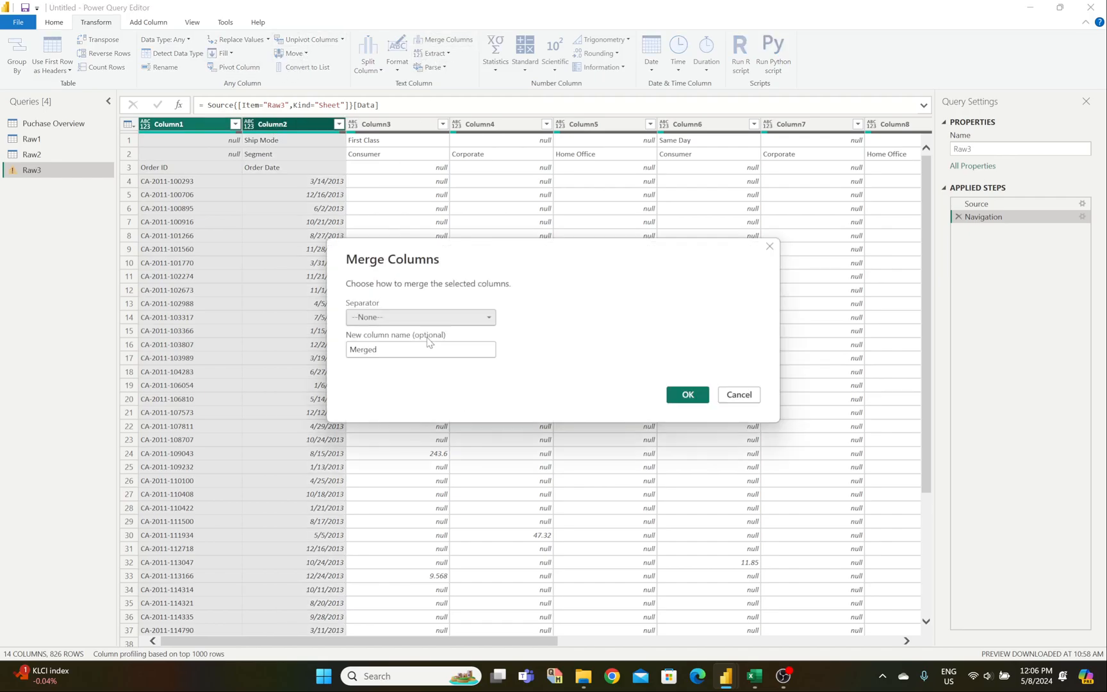
pyautogui.click(428, 319)
pyautogui.click(409, 372)
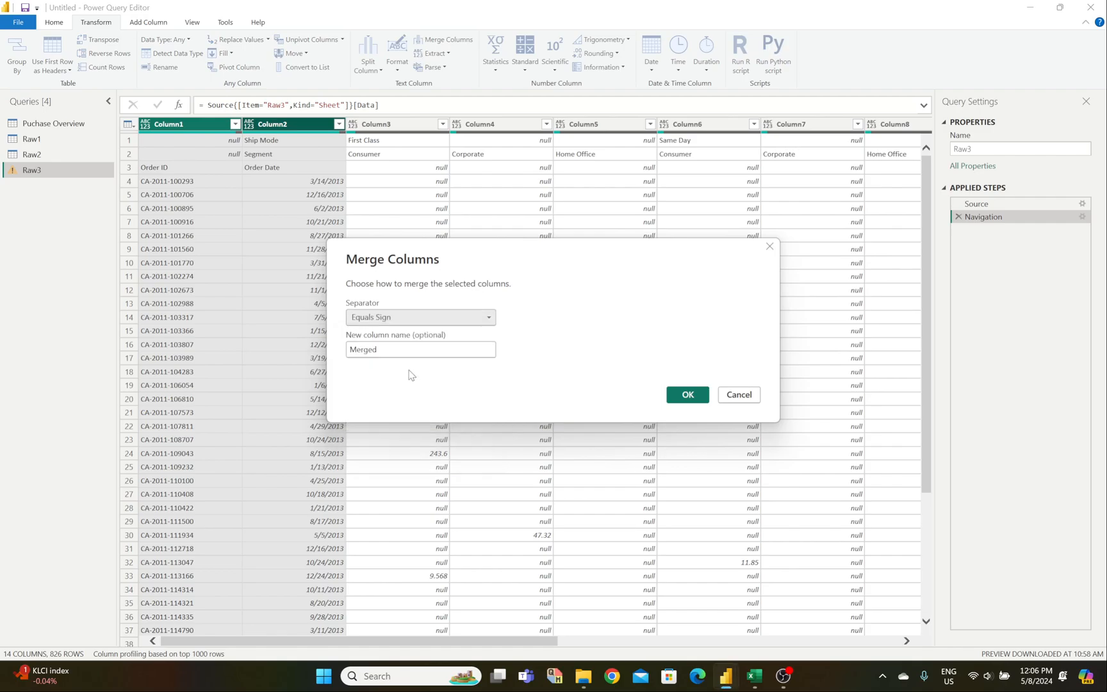
pyautogui.click(679, 397)
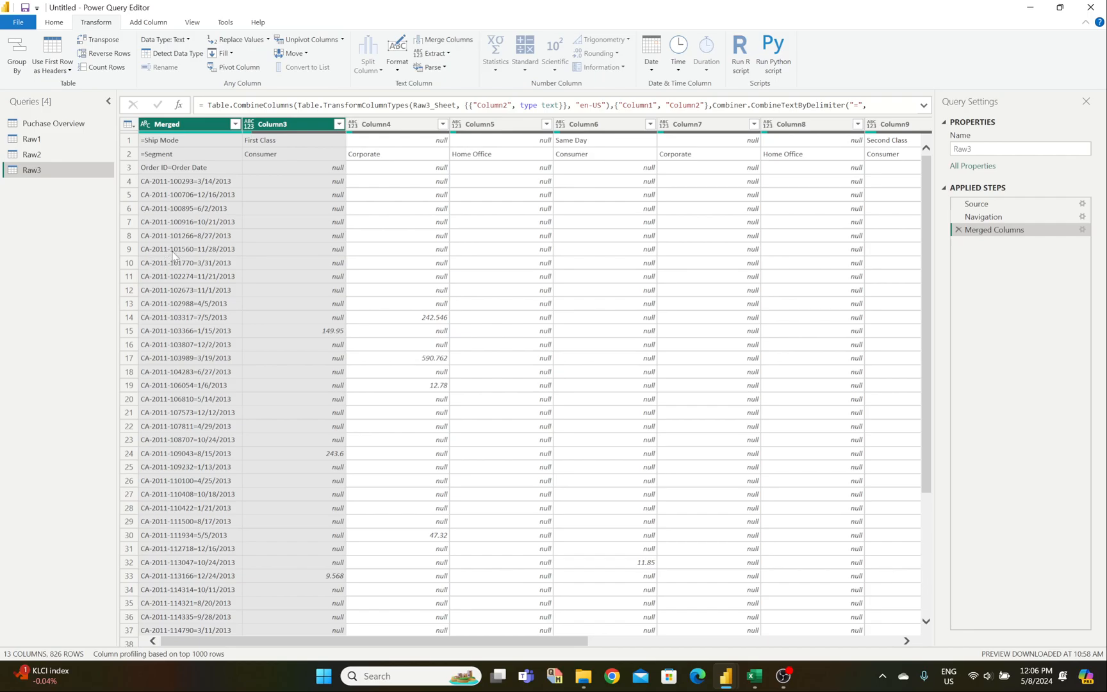
# Step: Transpose the table and fill the ship modes down Column1
pyautogui.click(110, 40)
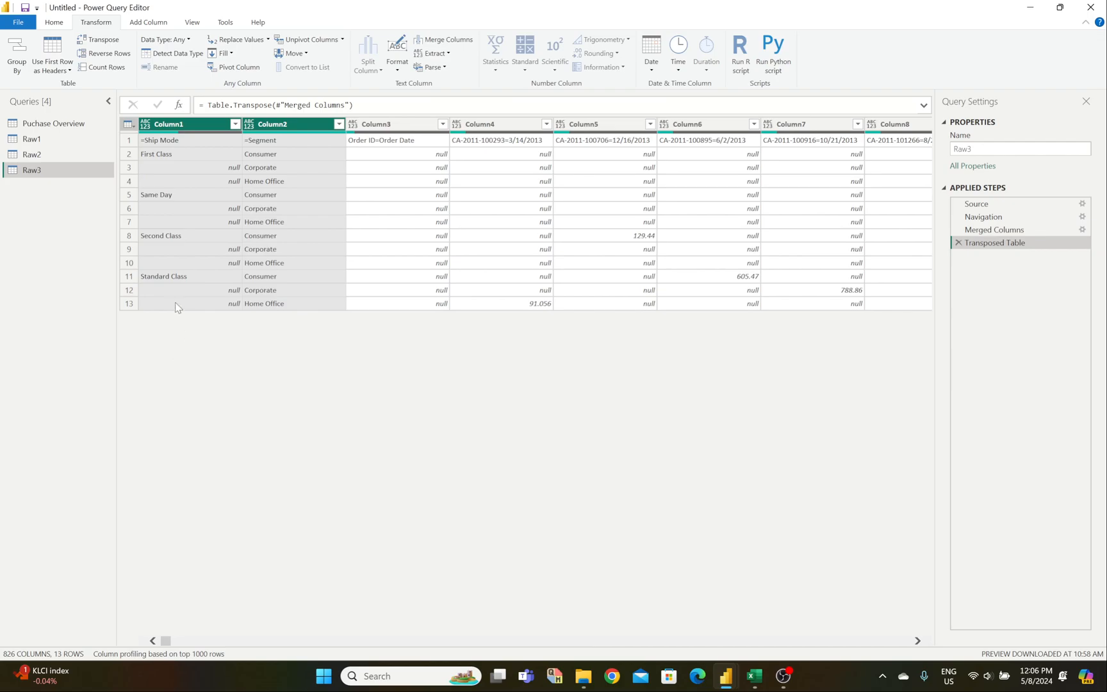
pyautogui.click(196, 125)
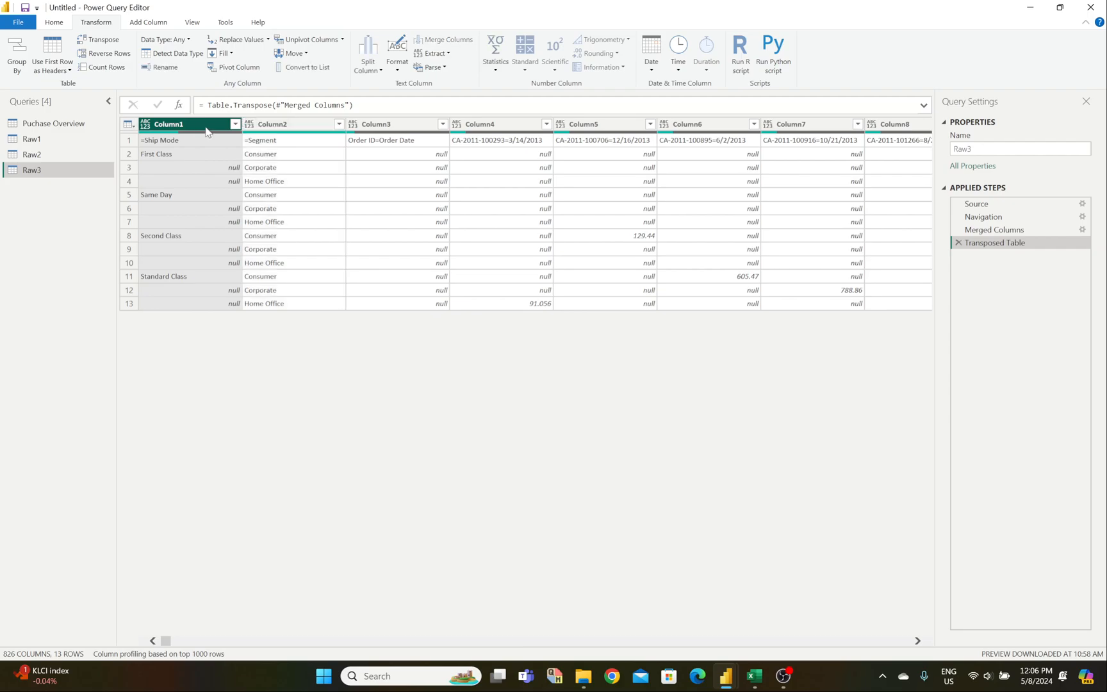
pyautogui.click(229, 54)
pyautogui.click(234, 68)
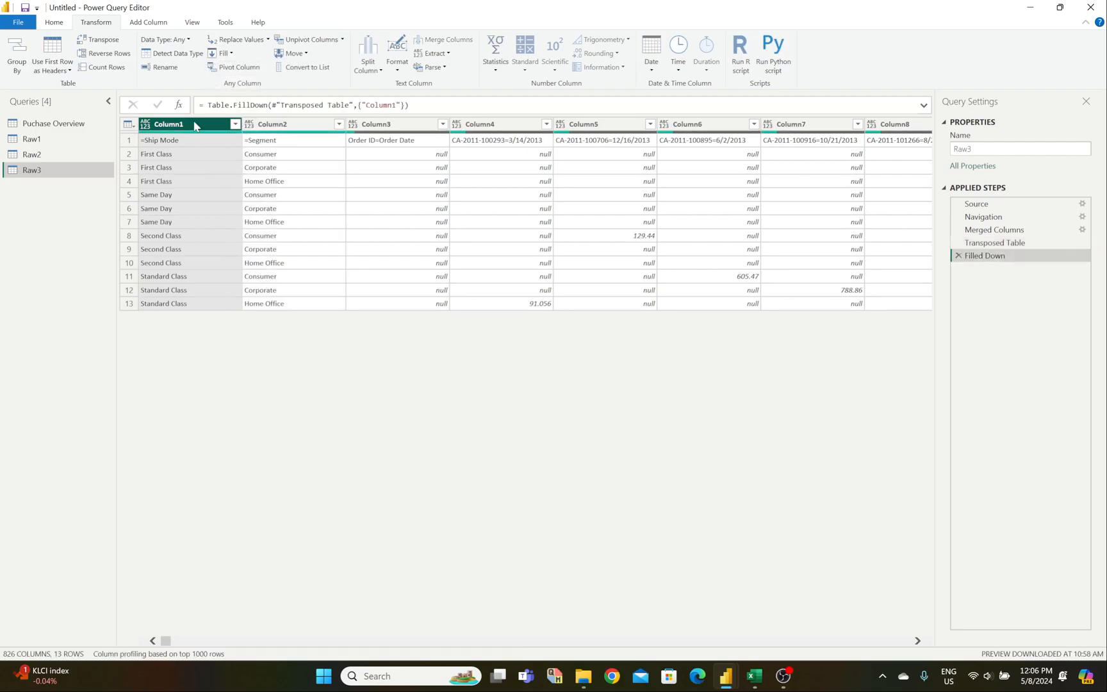
pyautogui.keyDown('ctrl'); pyautogui.click(269, 125); pyautogui.keyUp('ctrl')
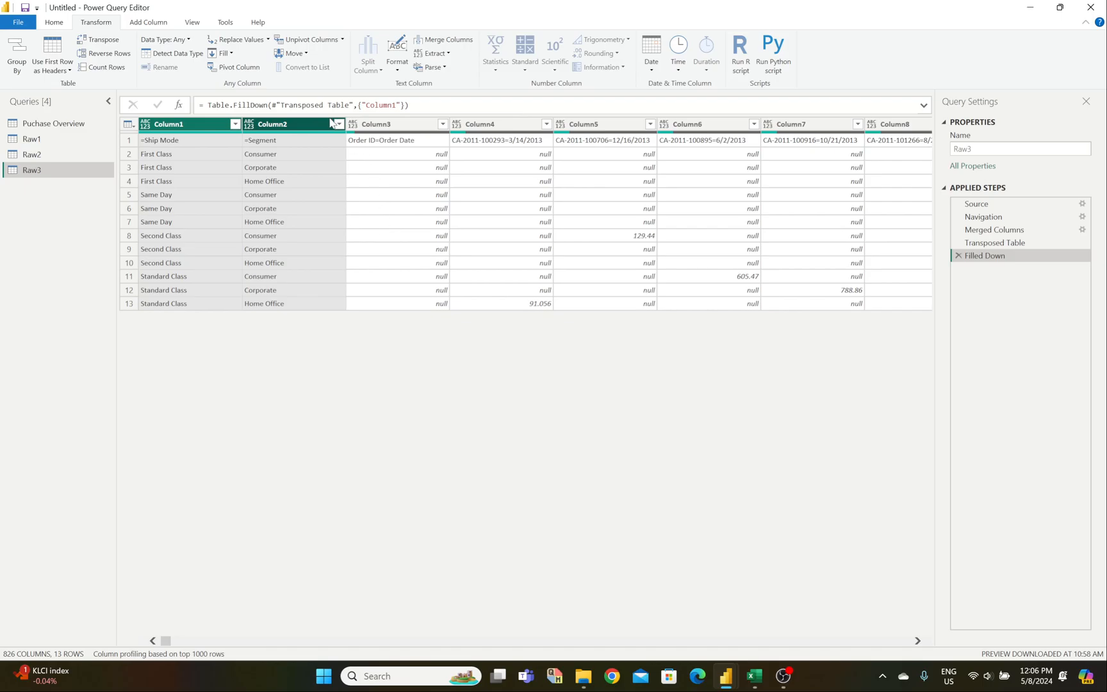
# Step: Try unpivoting all but the ship mode and segment columns, review it, then remove that step
pyautogui.click(342, 40)
pyautogui.click(339, 68)
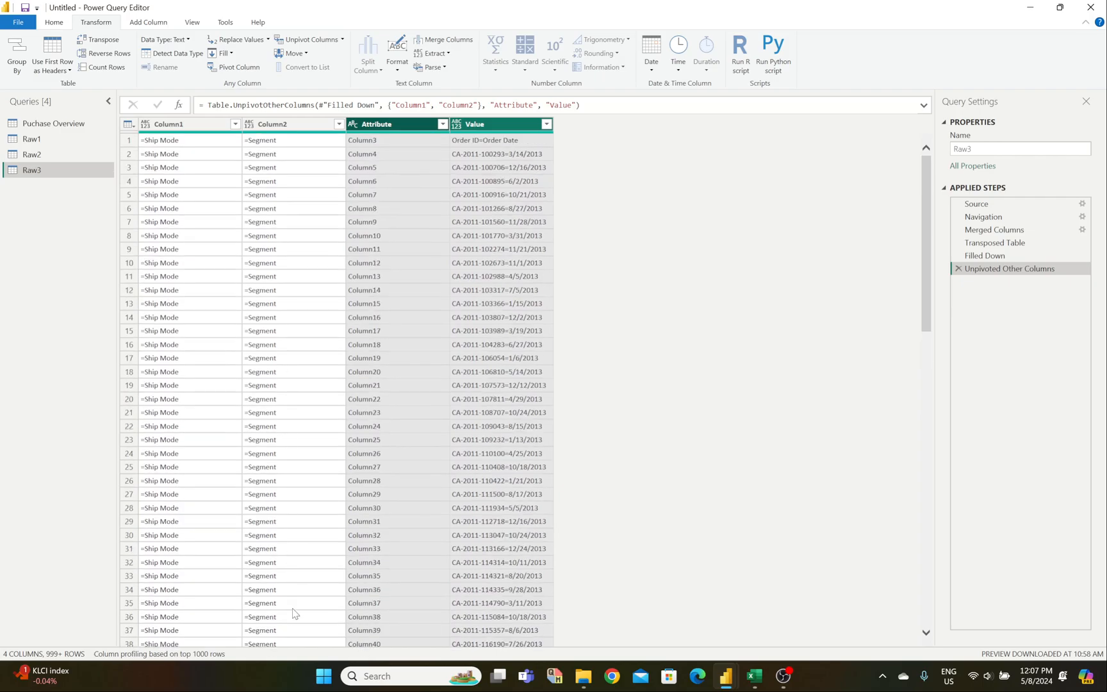
pyautogui.scroll(-8, 273, 631)
pyautogui.scroll(-20, 241, 351)
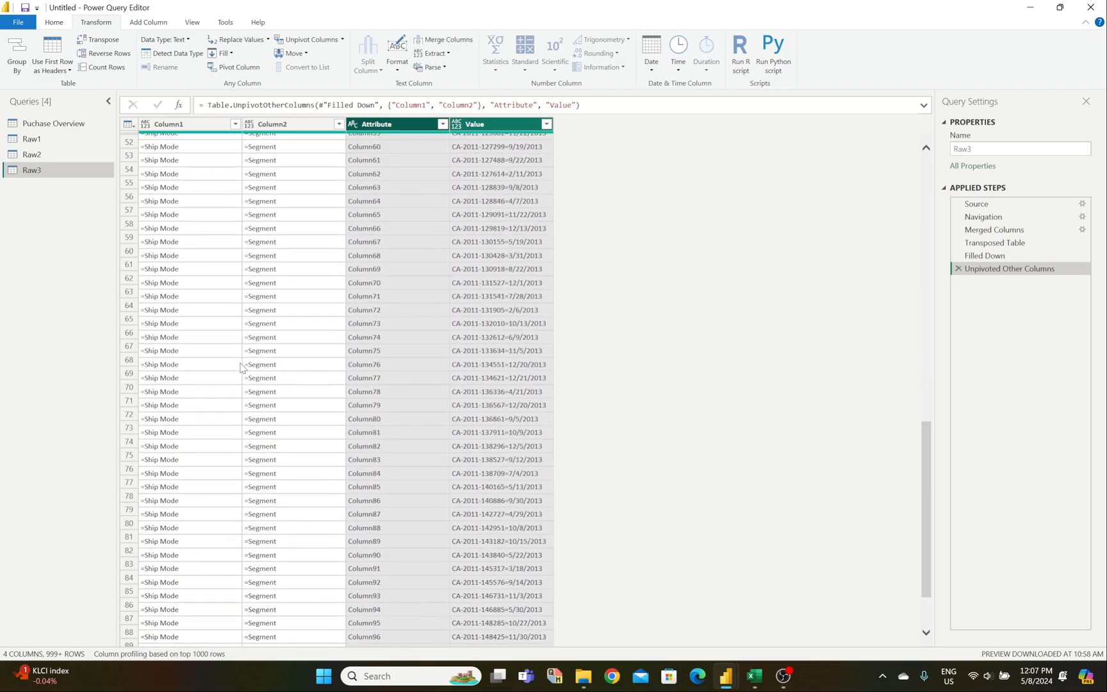
pyautogui.scroll(13, 241, 367)
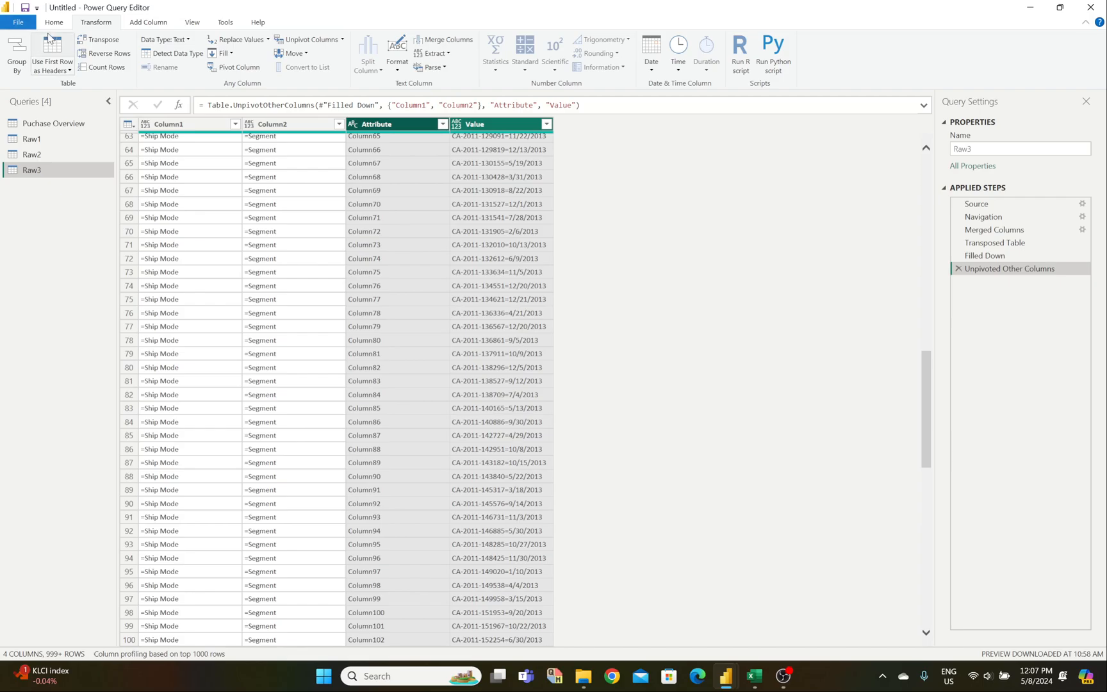
pyautogui.click(958, 268)
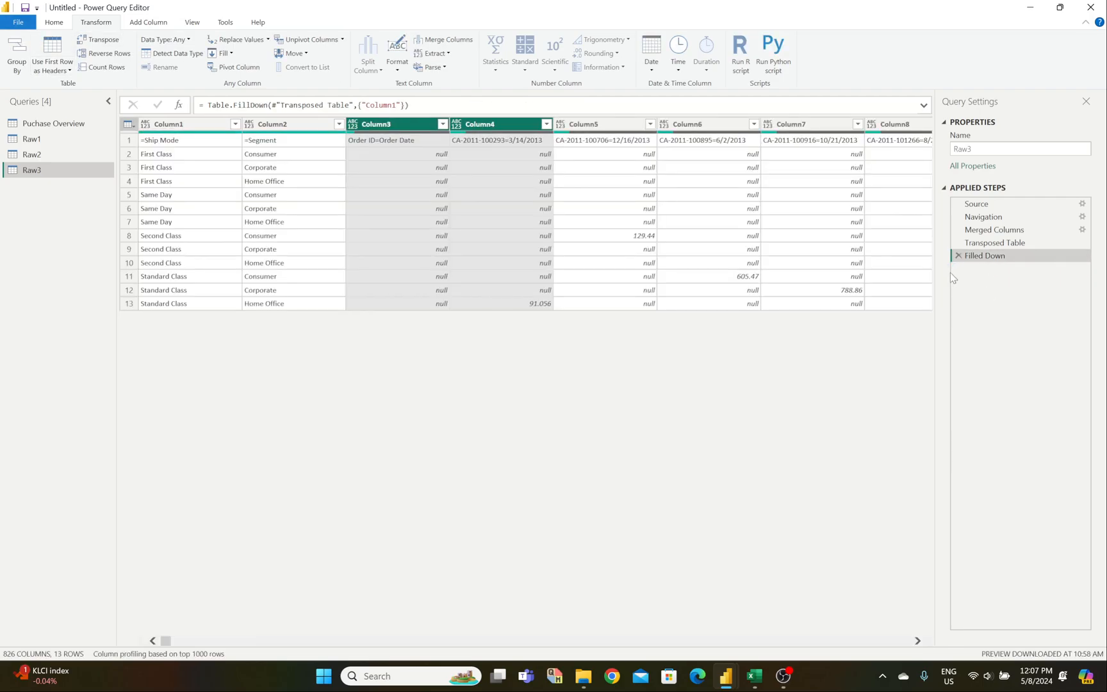
# Step: Promote the first row to headers and unpivot all columns except =Ship Mode and =Segment
pyautogui.click(50, 51)
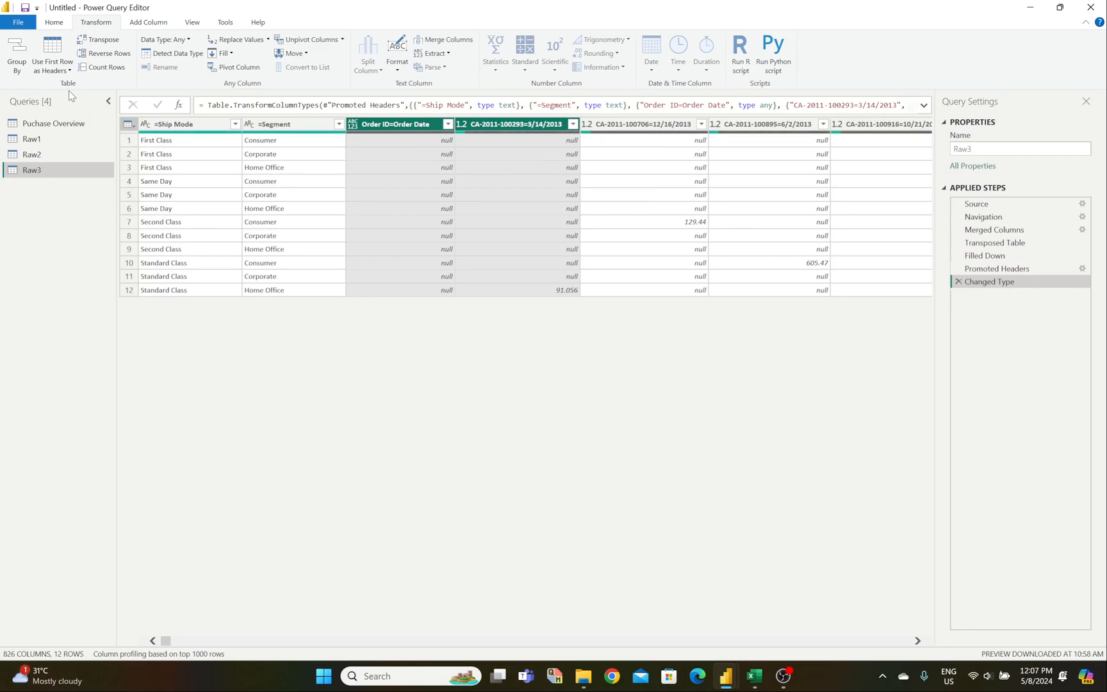
pyautogui.click(164, 124)
pyautogui.keyDown('ctrl'); pyautogui.click(286, 128); pyautogui.keyUp('ctrl')
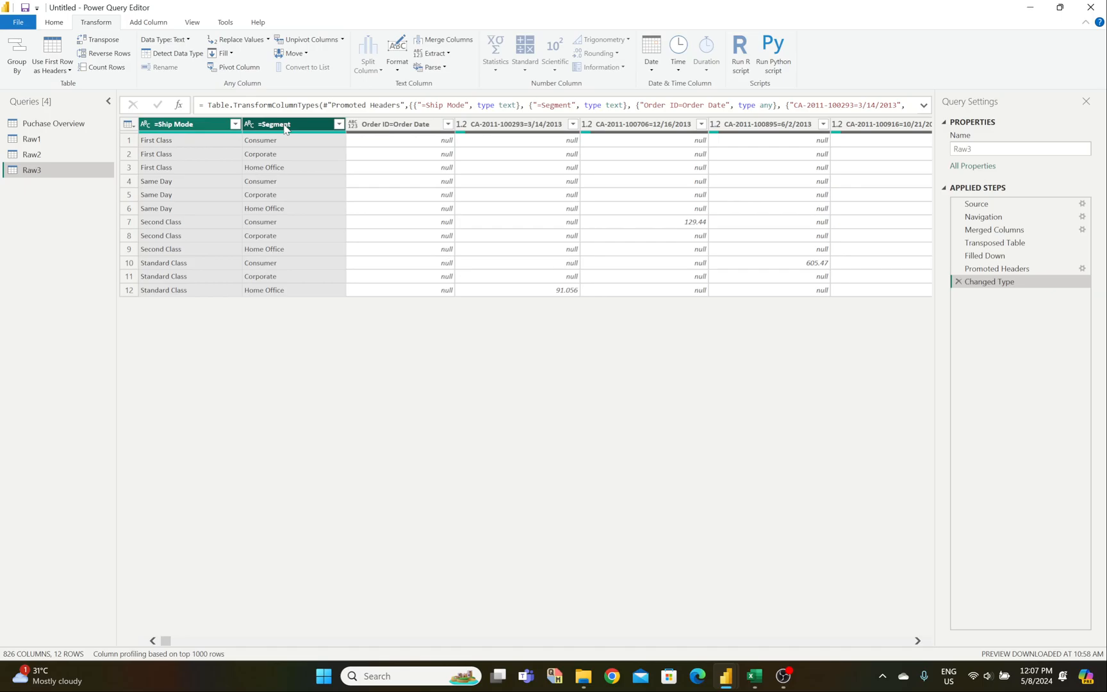
pyautogui.click(342, 39)
pyautogui.click(335, 68)
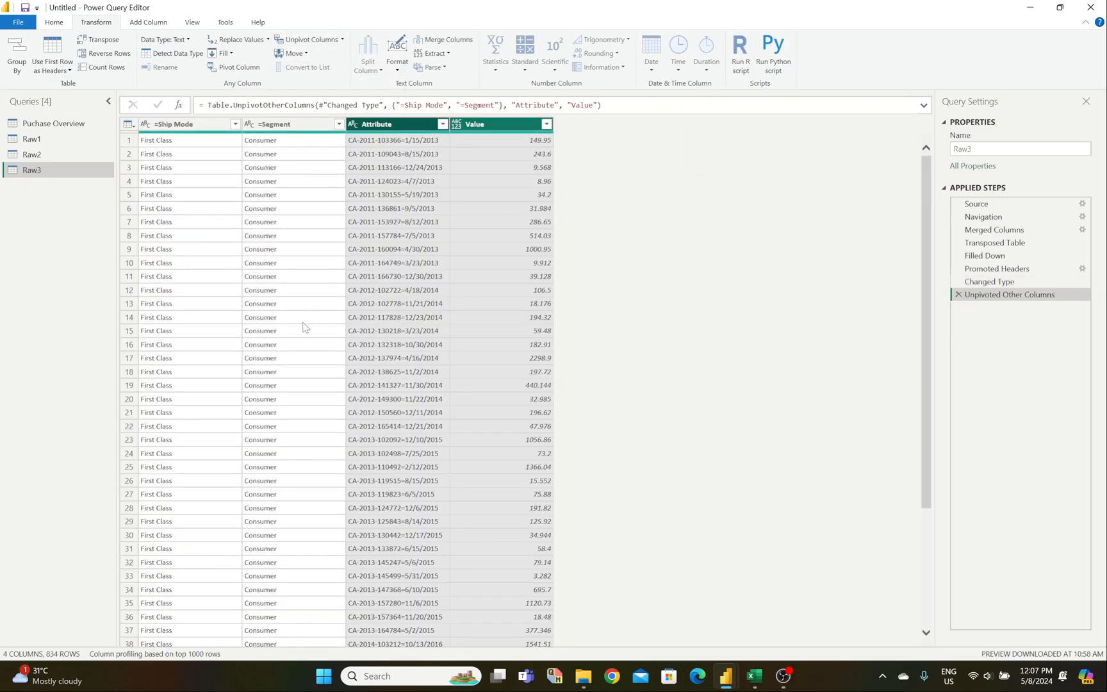
# Step: Review Clean 3's Ship Mode and Segment headers and values in columns A and B
pyautogui.moveTo(759, 678)
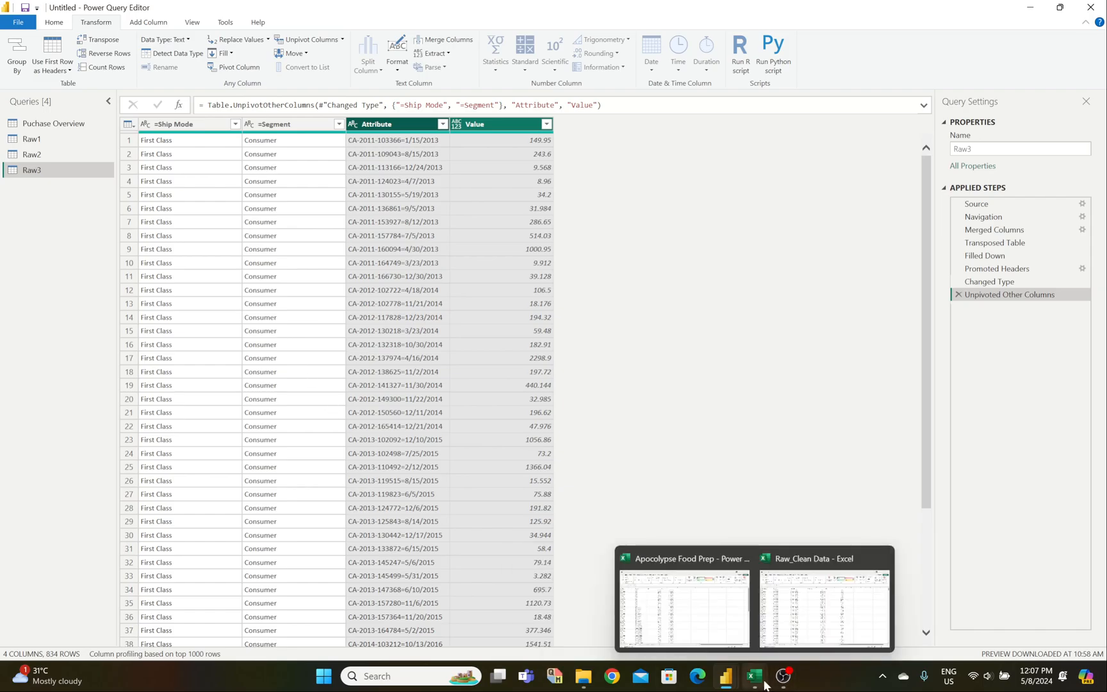
pyautogui.click(800, 627)
pyautogui.click(46, 171)
pyautogui.click(48, 196)
pyautogui.click(45, 210)
pyautogui.click(38, 296)
pyautogui.click(143, 183)
pyautogui.click(138, 234)
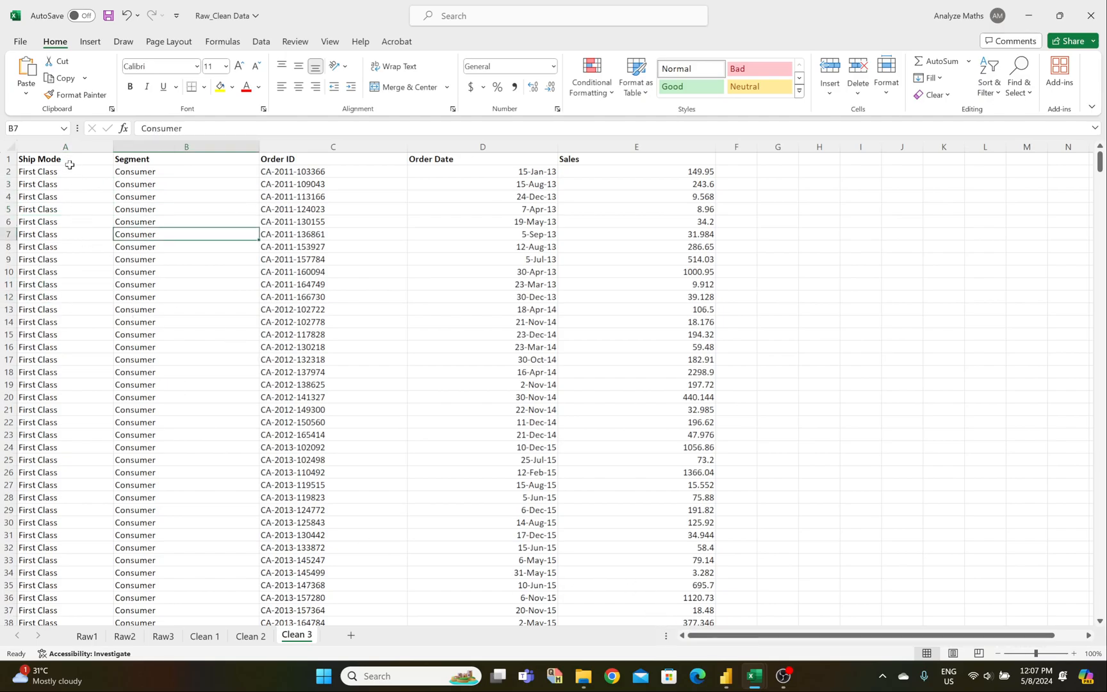
pyautogui.click(68, 159)
pyautogui.click(142, 159)
# Step: Back in Power Query, check the =Ship Mode, =Segment, Attribute and Value columns
pyautogui.moveTo(726, 676)
pyautogui.click(771, 615)
pyautogui.click(184, 124)
pyautogui.click(272, 127)
pyautogui.click(381, 124)
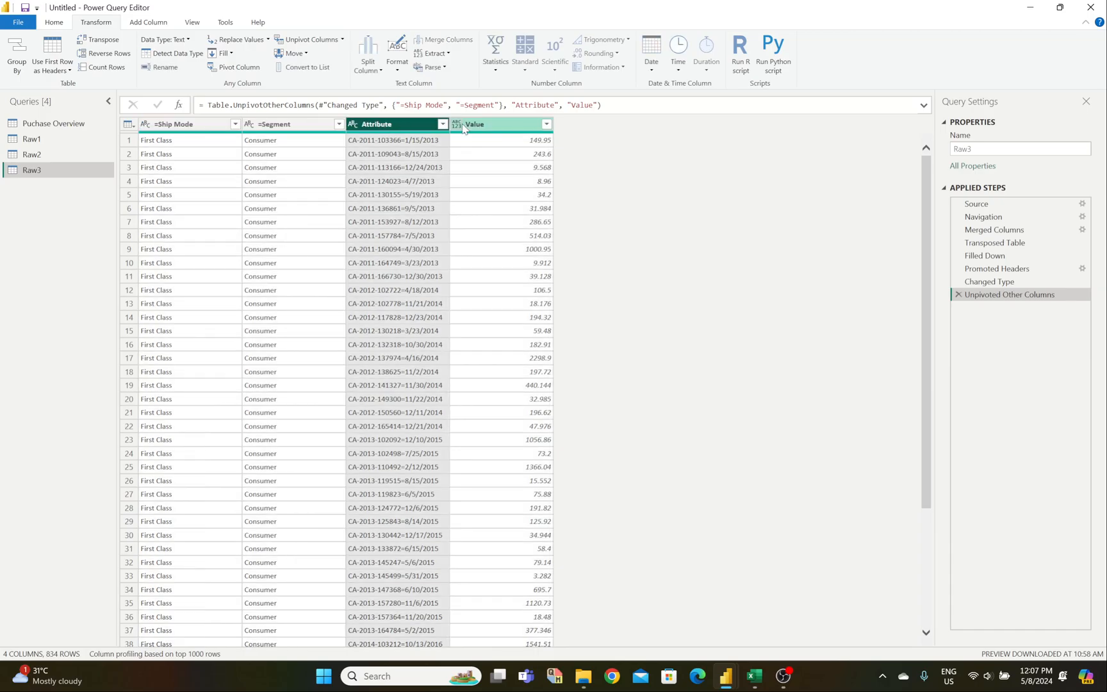
pyautogui.click(468, 125)
# Step: Compare with Excel again, then inspect row 8's Attribute and its 514.03 sales Value
pyautogui.moveTo(761, 684)
pyautogui.click(824, 595)
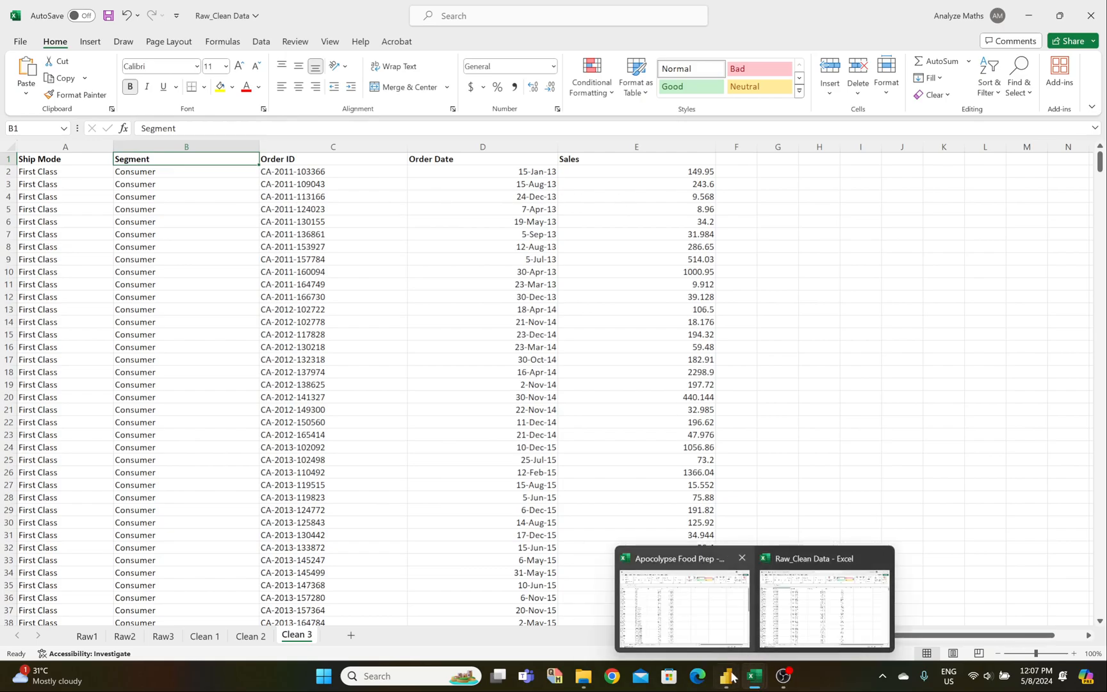
pyautogui.moveTo(726, 678)
pyautogui.click(765, 626)
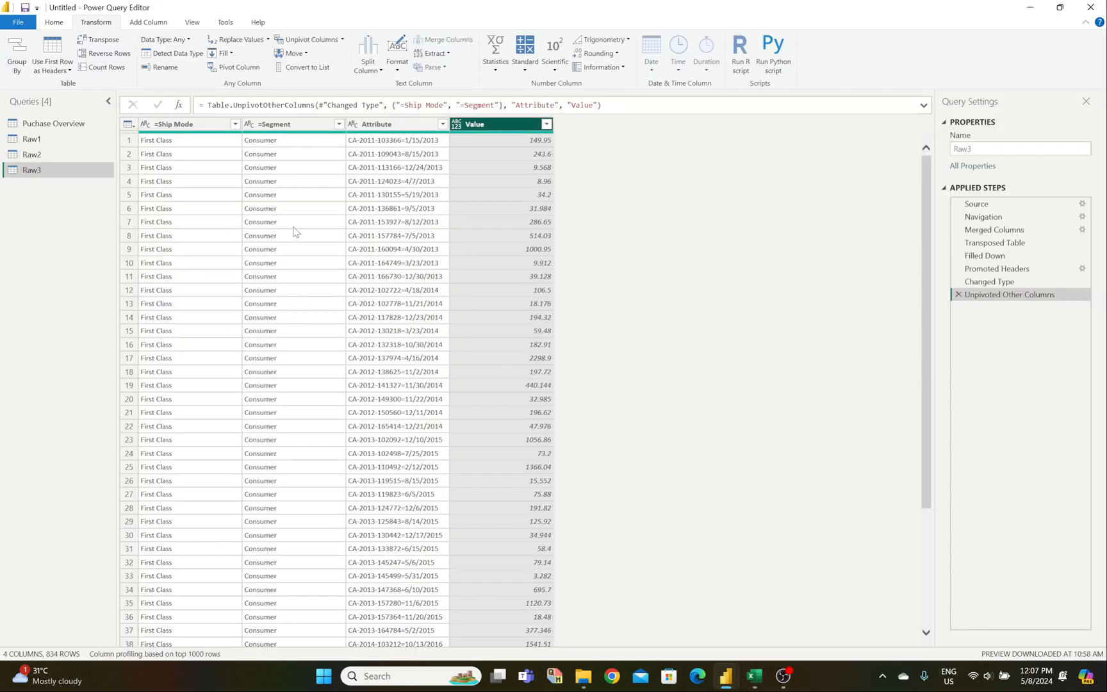
pyautogui.click(402, 235)
pyautogui.click(485, 232)
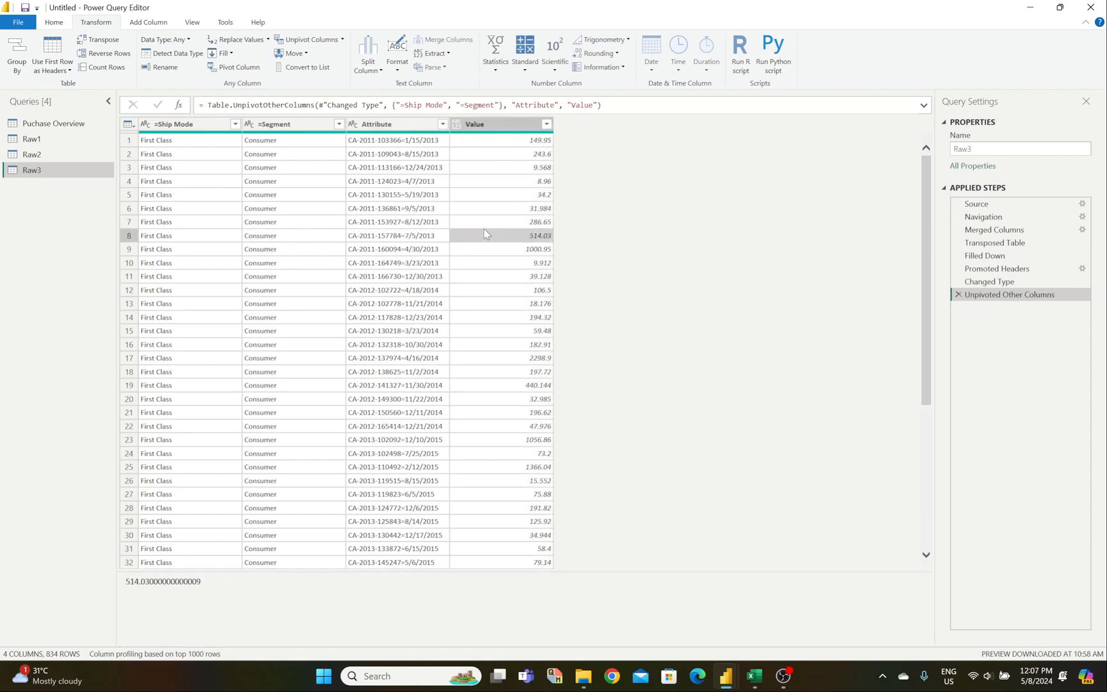
# Step: Split Attribute by the equals sign at the left-most delimiter, with quote character None
pyautogui.click(392, 124)
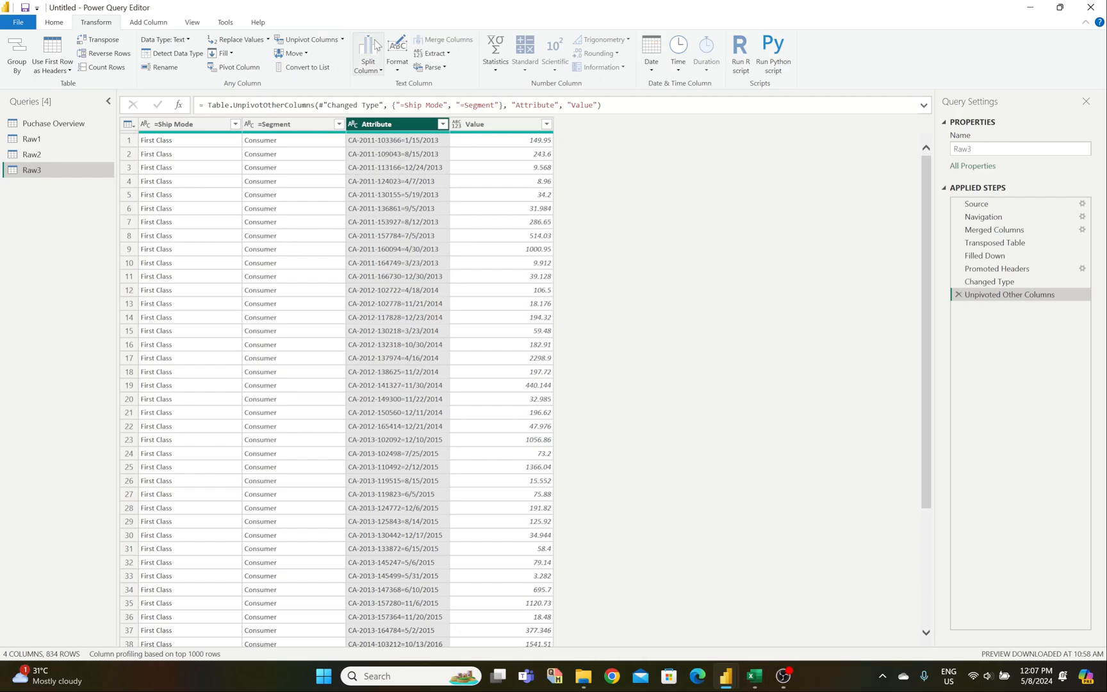
pyautogui.click(375, 46)
pyautogui.click(391, 83)
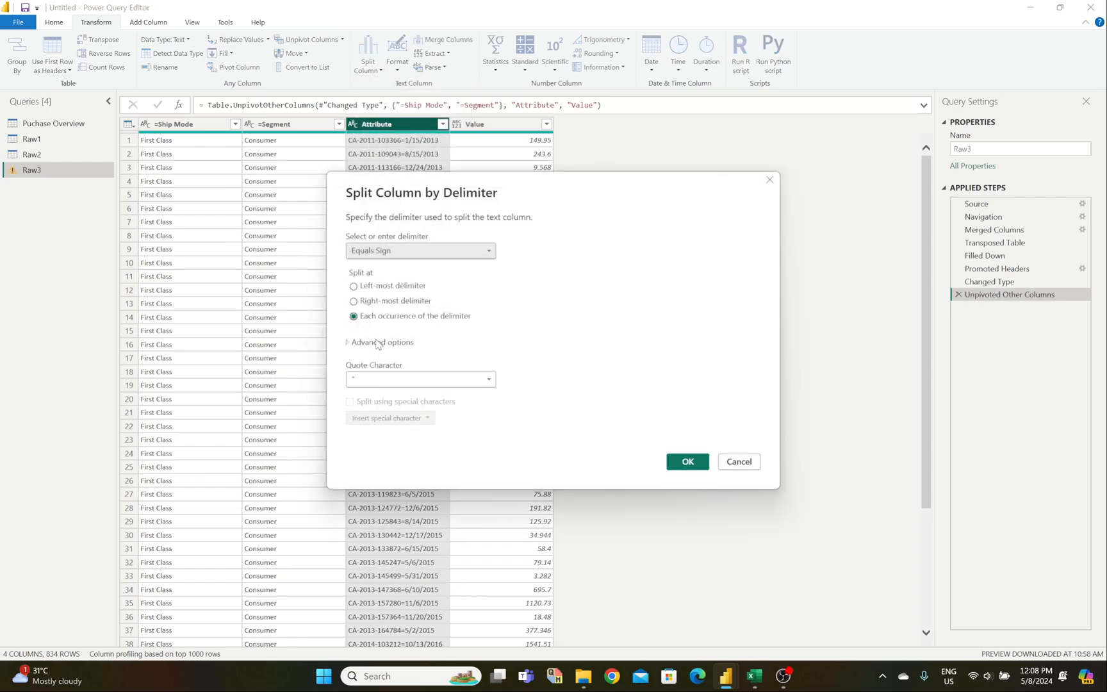
pyautogui.click(355, 289)
pyautogui.click(397, 379)
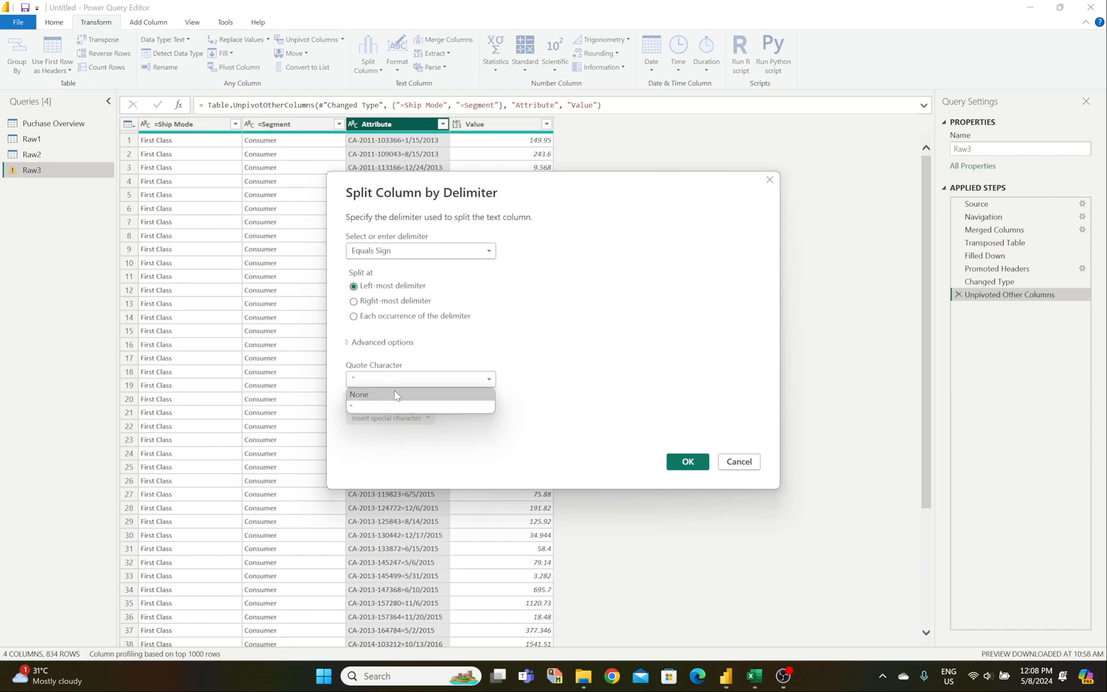
pyautogui.click(395, 395)
pyautogui.click(687, 462)
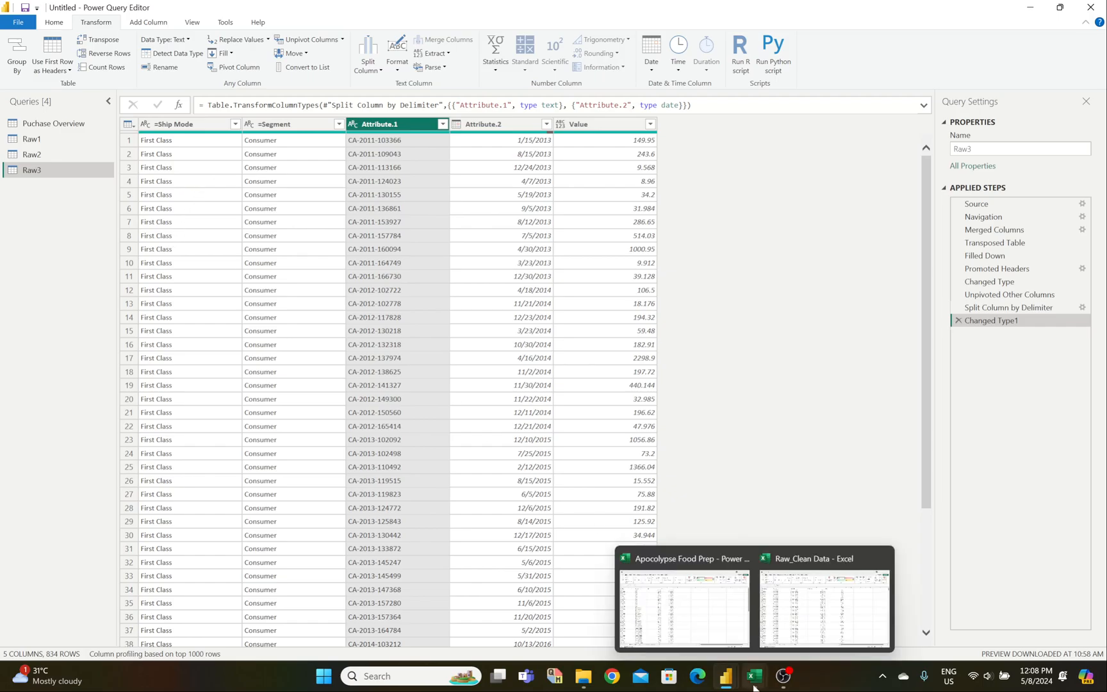
# Step: Rename =Ship Mode to Ship Mode and =Segment to Segment, removing the equals signs
pyautogui.moveTo(757, 678)
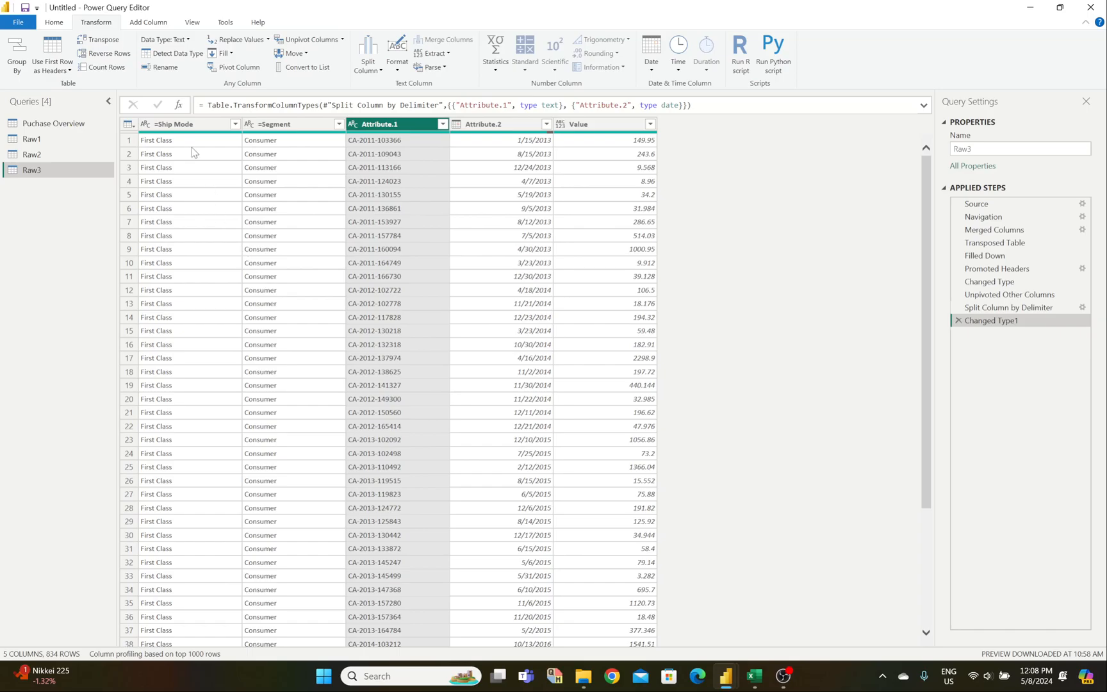
pyautogui.click(176, 131)
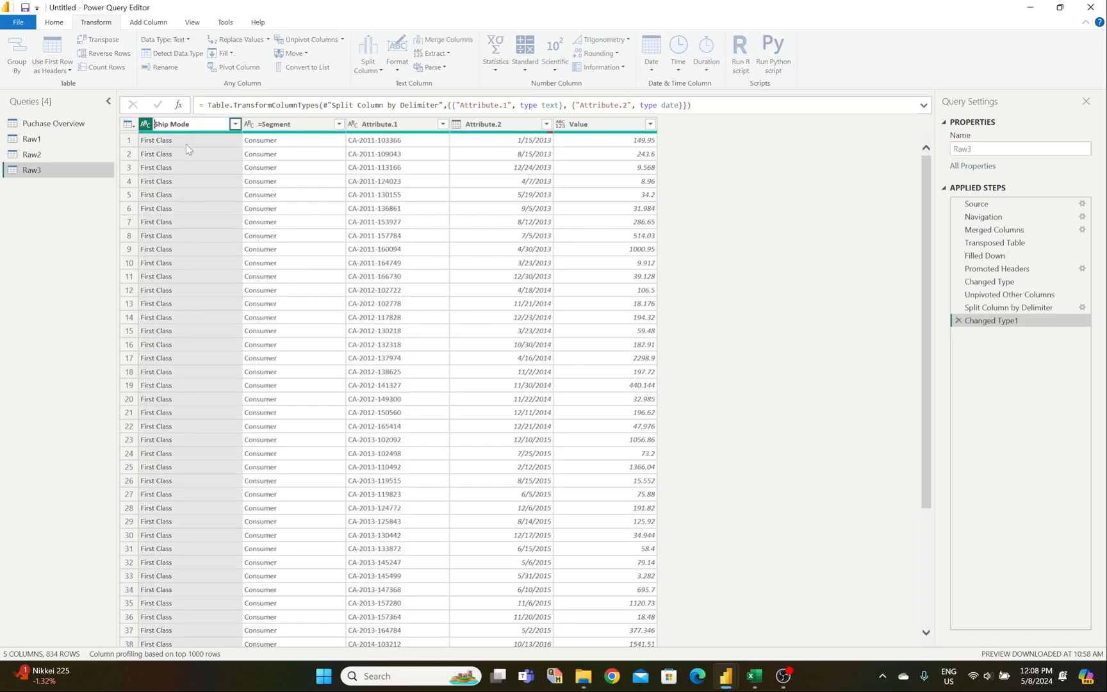
pyautogui.press('Return')
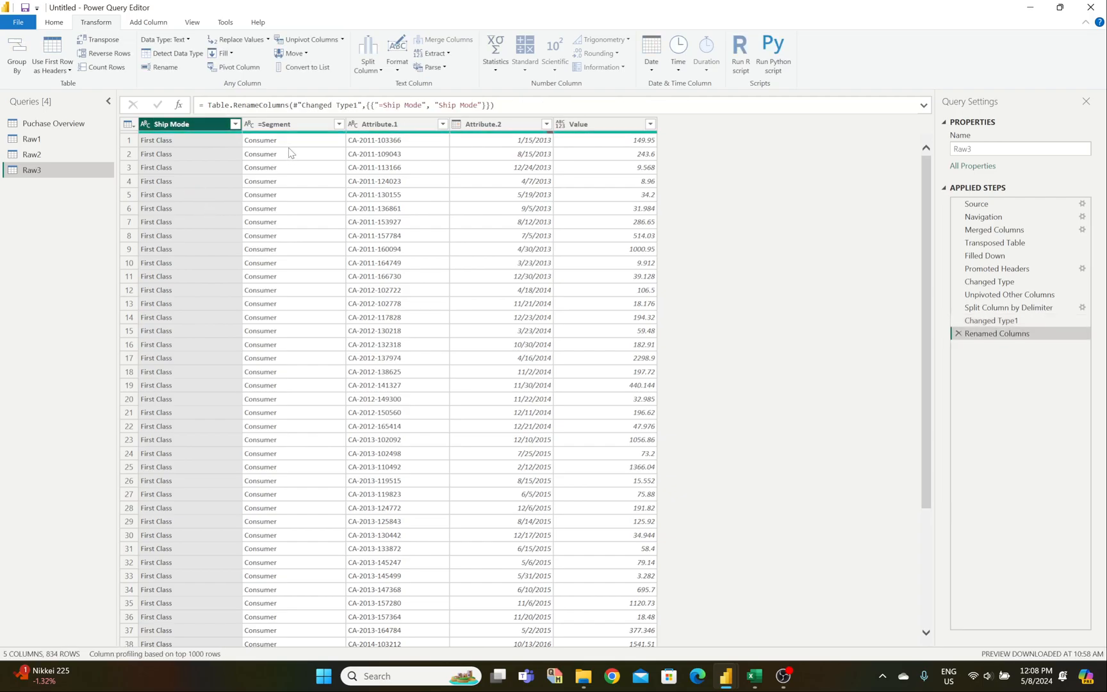
pyautogui.click(277, 128)
pyautogui.doubleClick(272, 127)
pyautogui.click(266, 125)
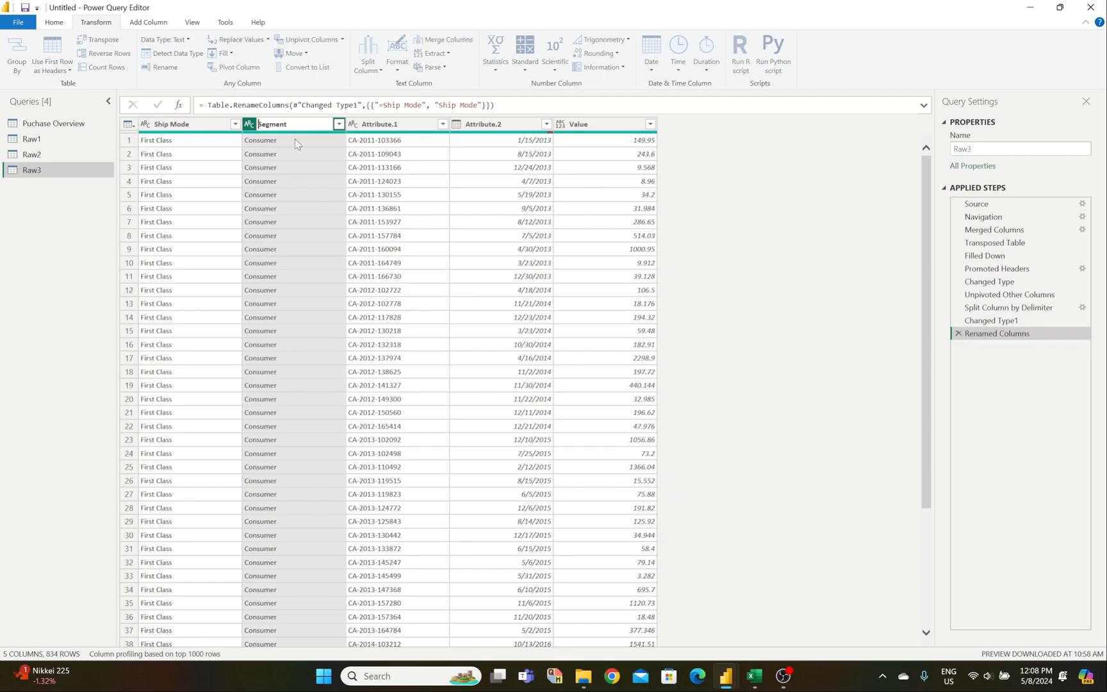
pyautogui.press('Return')
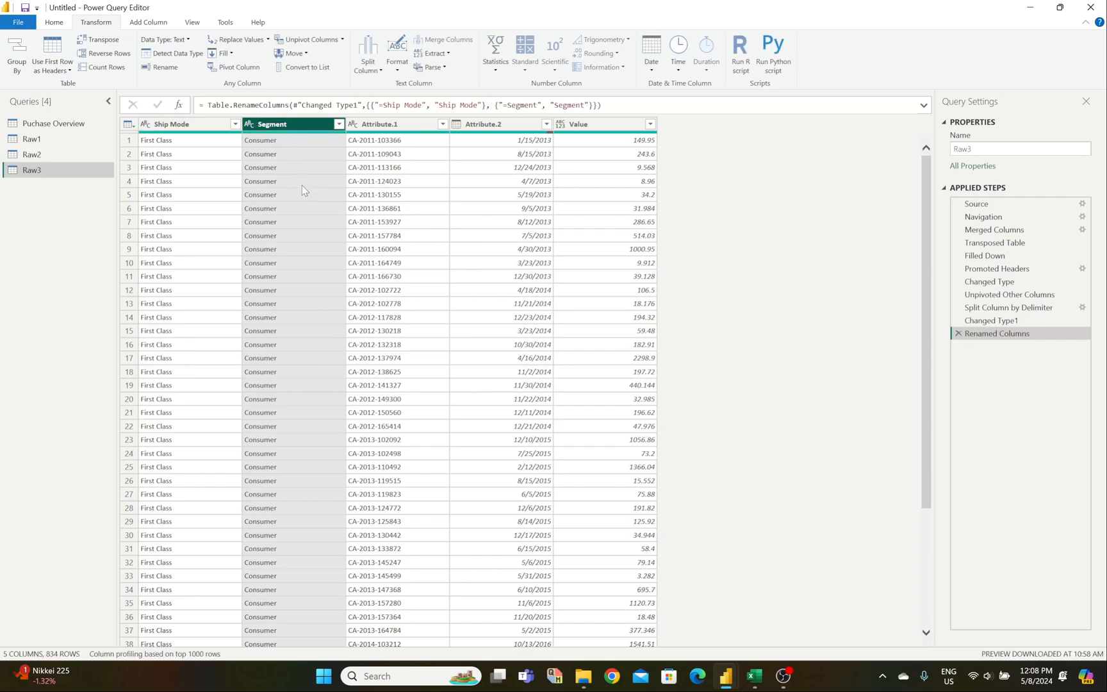
# Step: Rename Attribute.1 to Order ID and Attribute.2 to Date, leaving Ship Mode's type unchanged
pyautogui.moveTo(755, 676)
pyautogui.moveTo(826, 627)
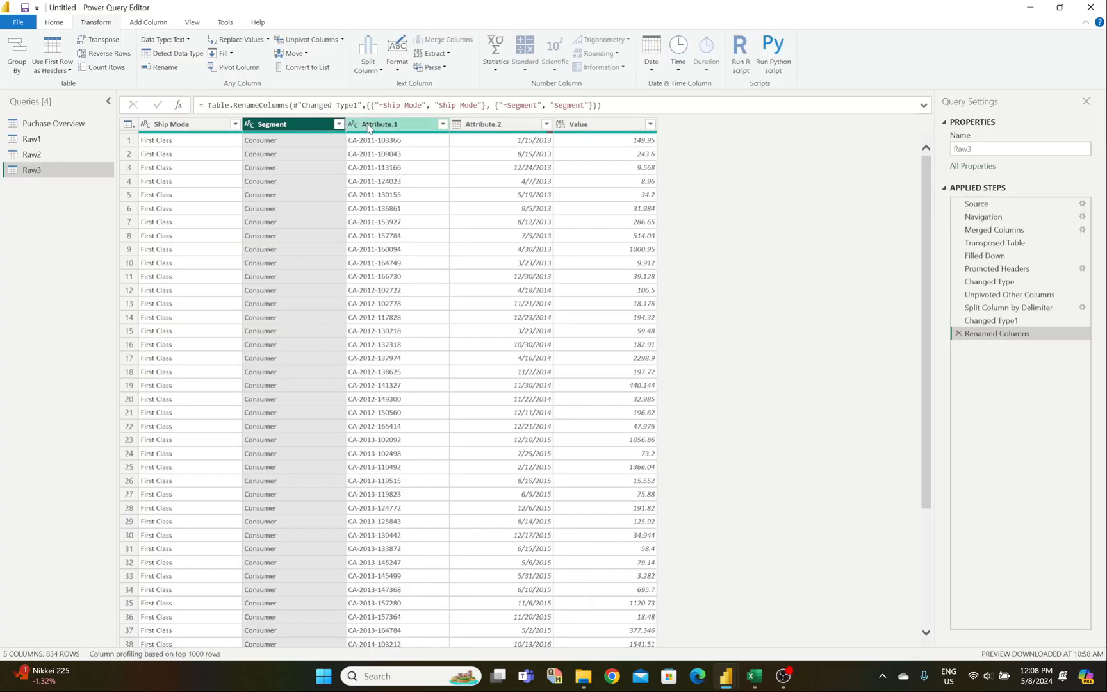
pyautogui.doubleClick(383, 127)
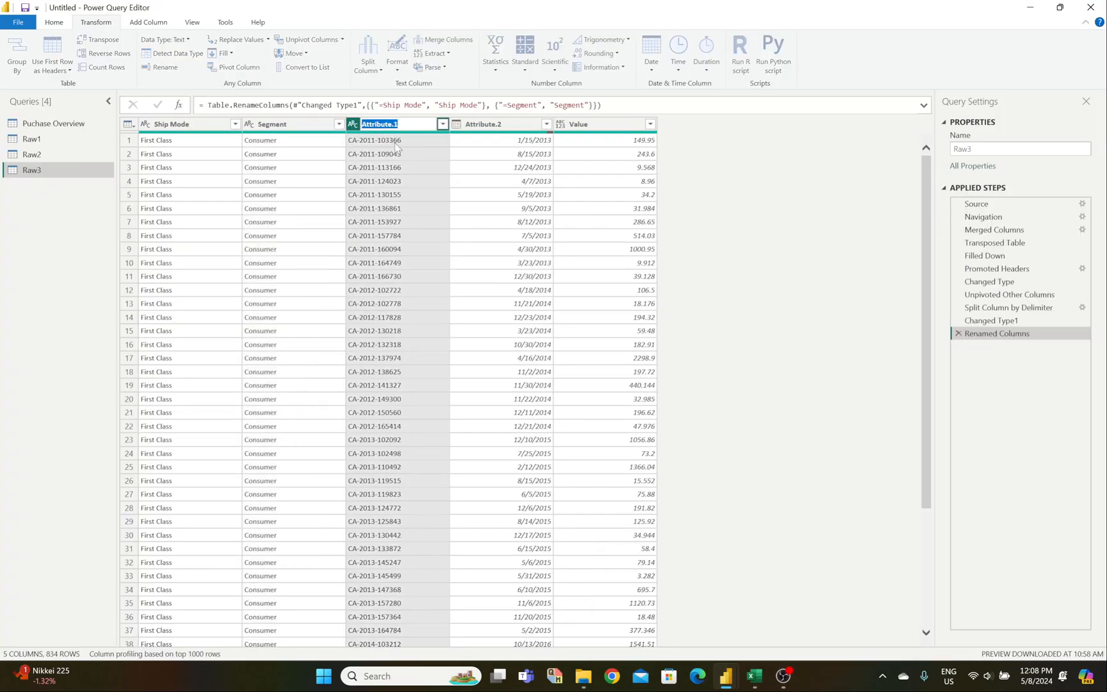
pyautogui.write('O')
pyautogui.press('Return')
pyautogui.moveTo(754, 676)
pyautogui.click(785, 647)
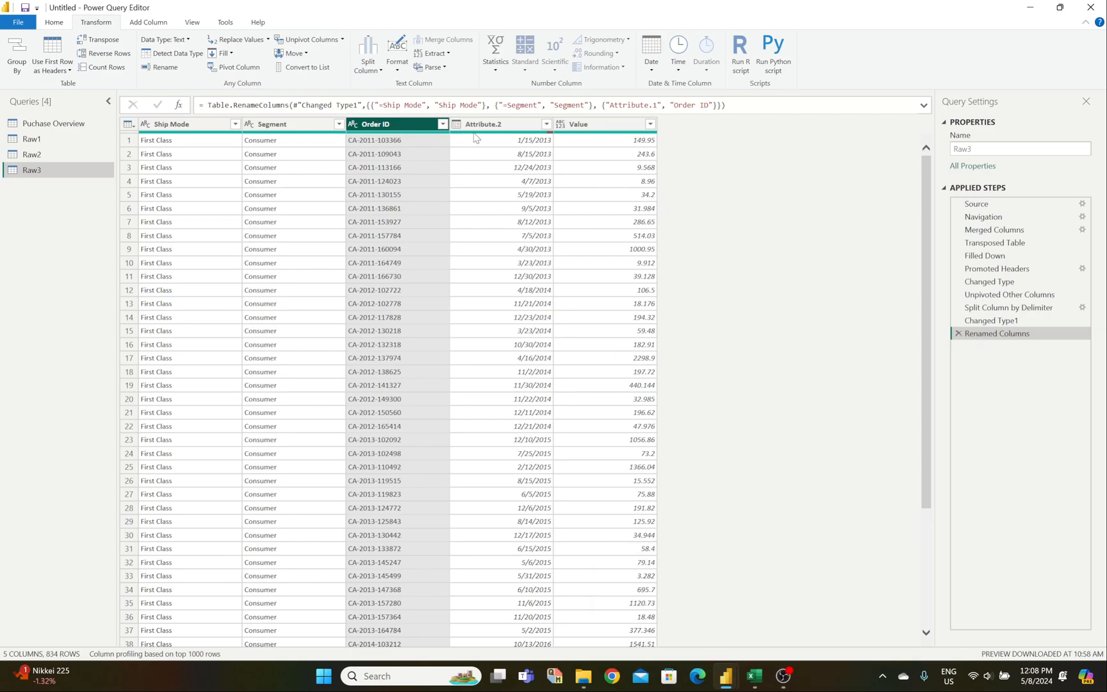
pyautogui.doubleClick(484, 124)
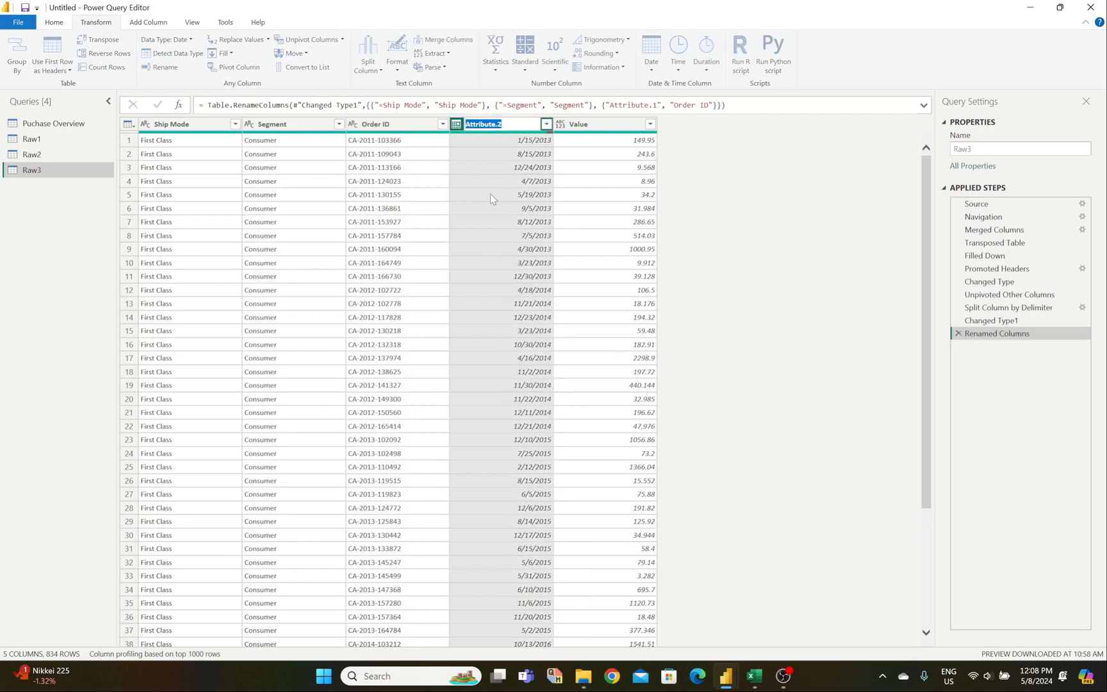
pyautogui.write('Date')
pyautogui.press('Return')
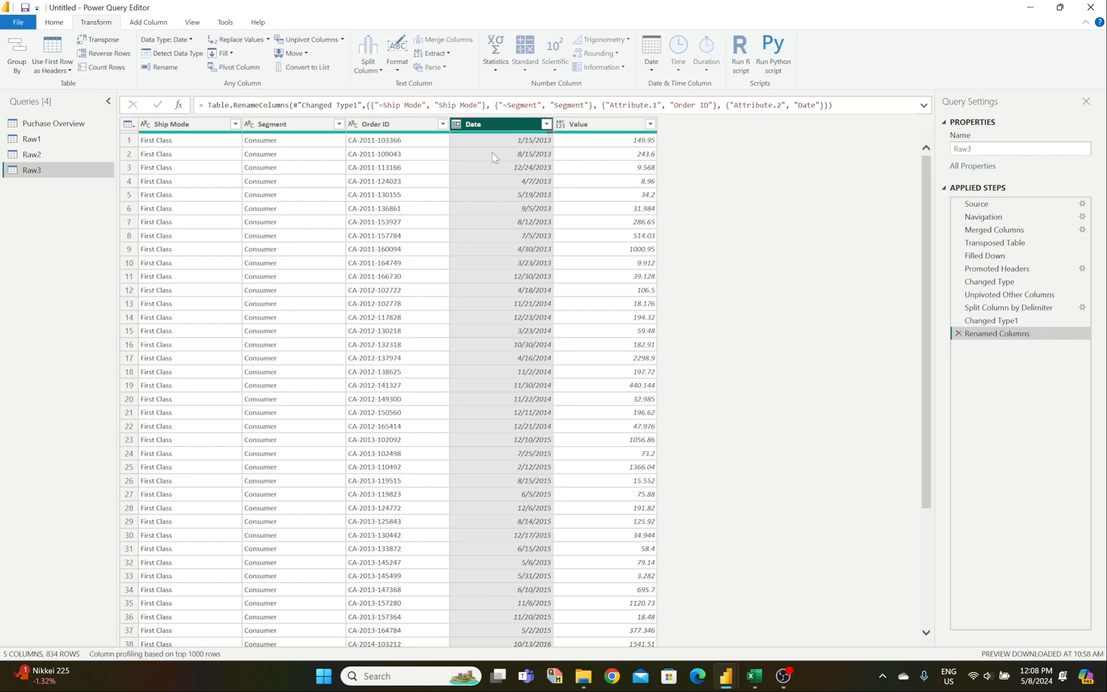
pyautogui.click(146, 125)
pyautogui.click(255, 128)
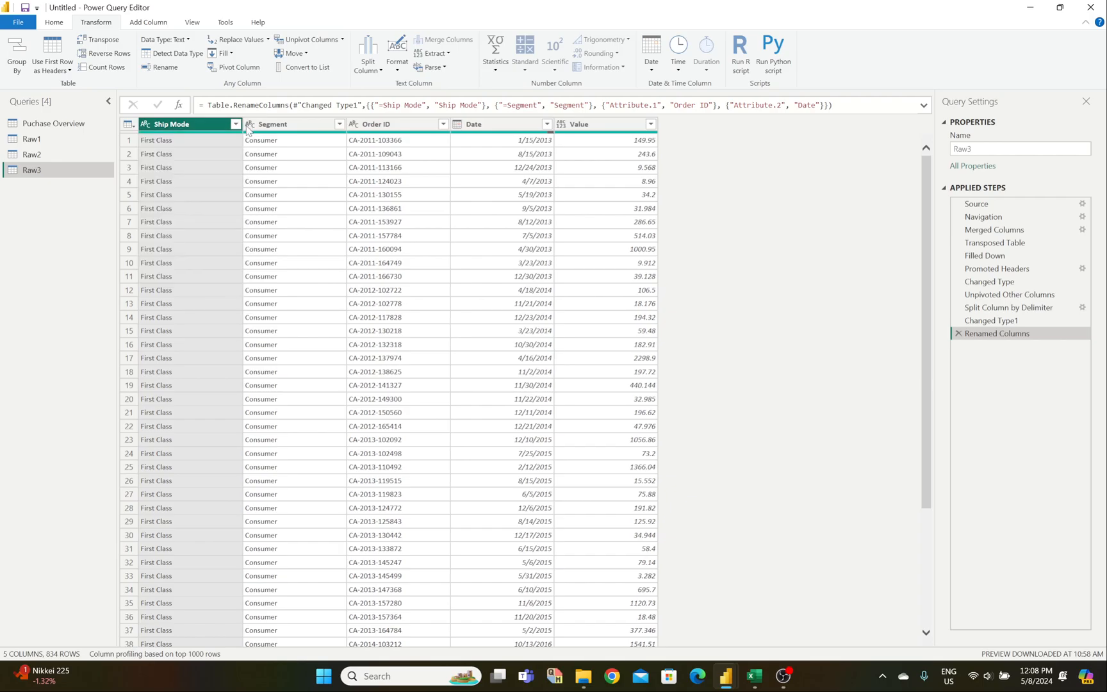
# Step: Try whole, decimal and fixed decimal types on Order ID, then set it back to Text
pyautogui.click(353, 124)
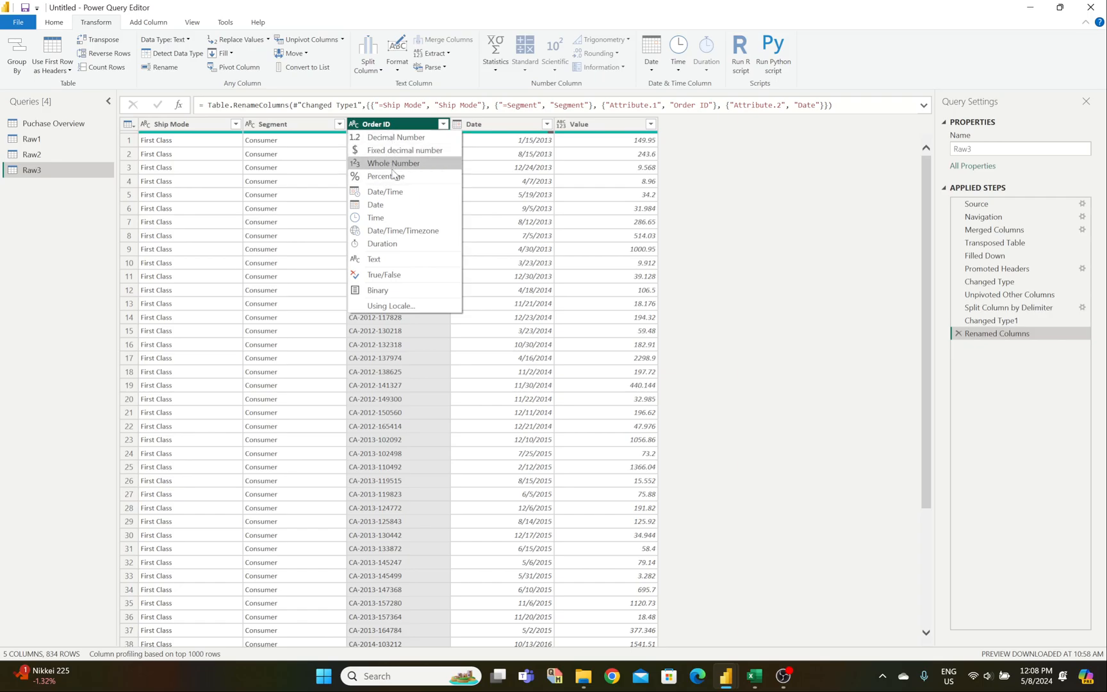
pyautogui.click(393, 164)
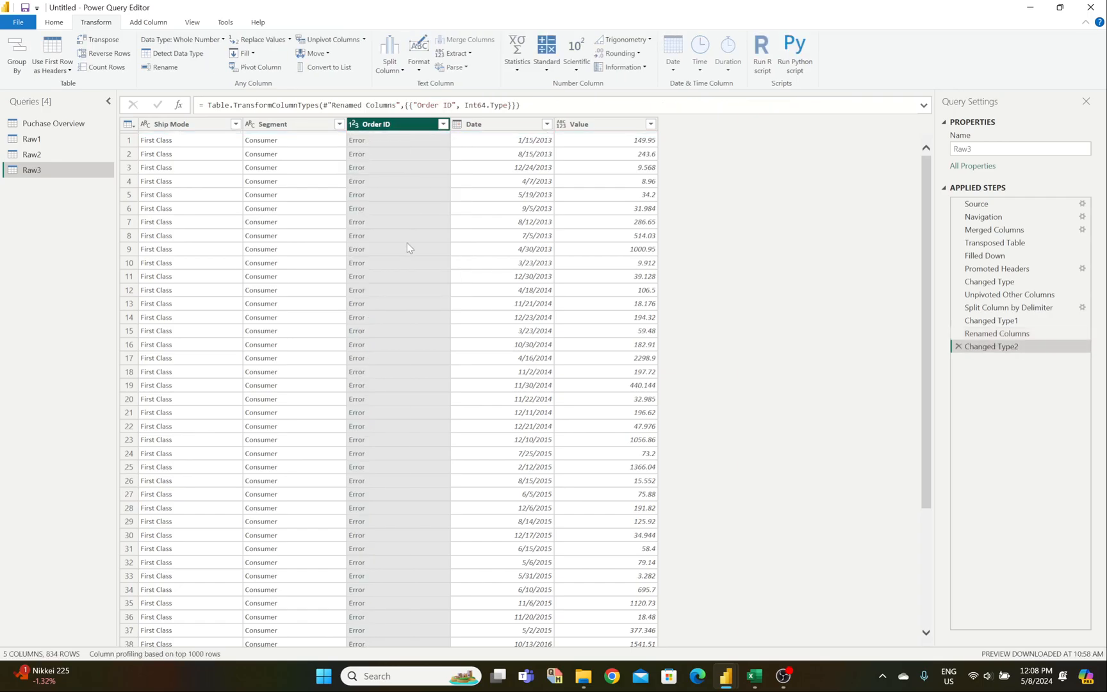
pyautogui.click(356, 126)
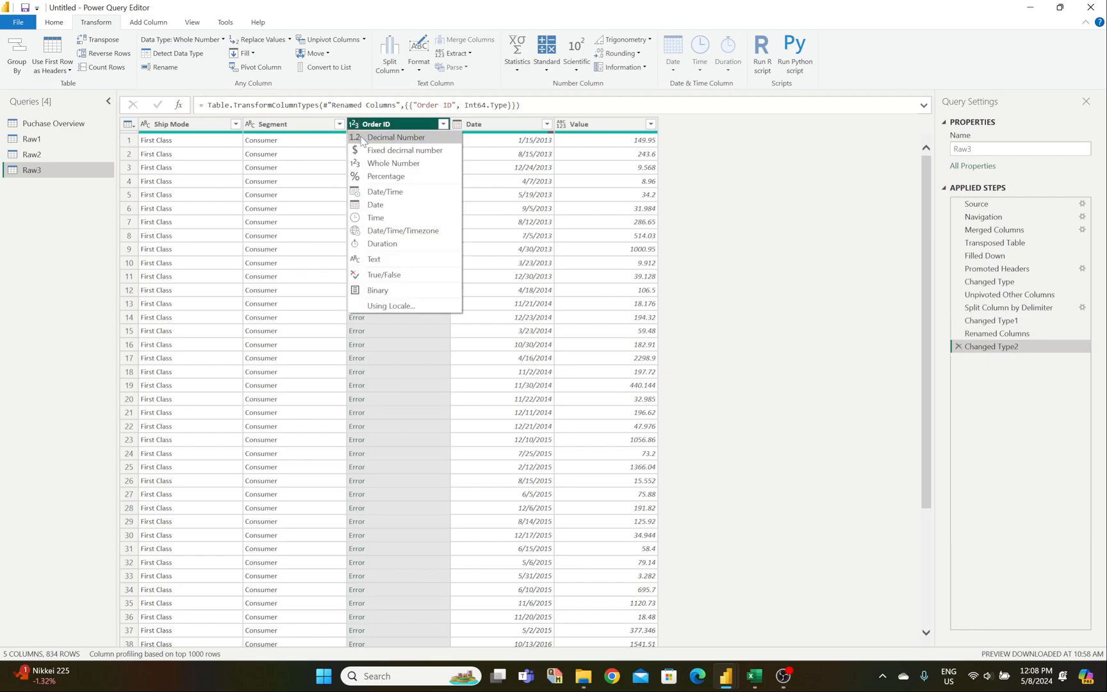
pyautogui.click(380, 139)
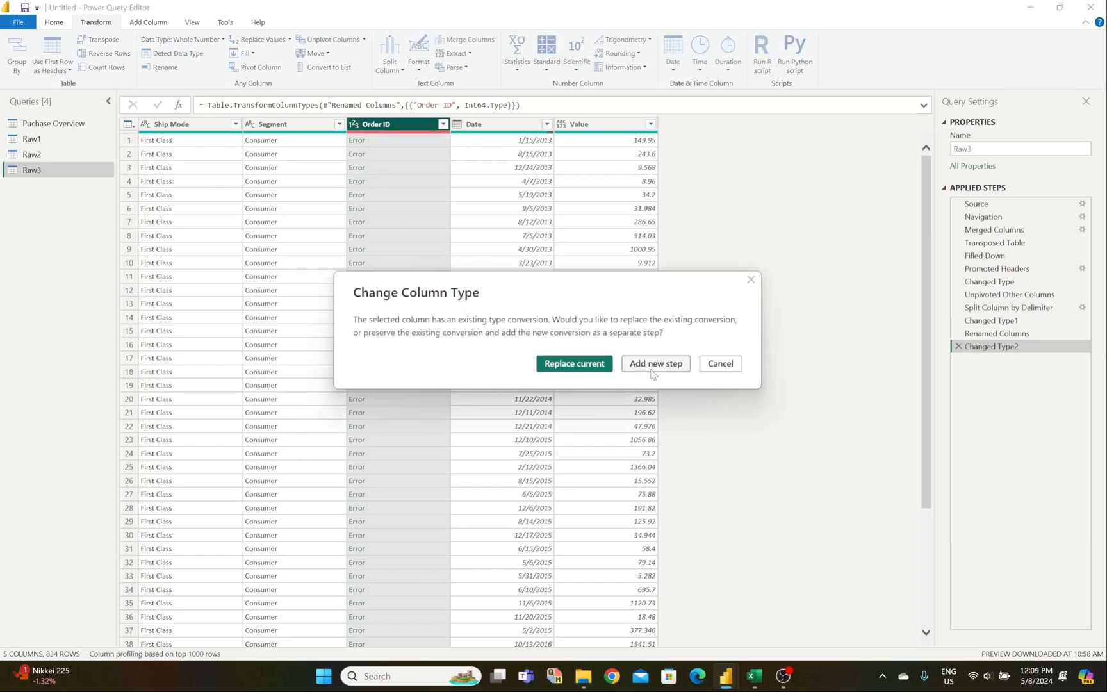
pyautogui.click(594, 365)
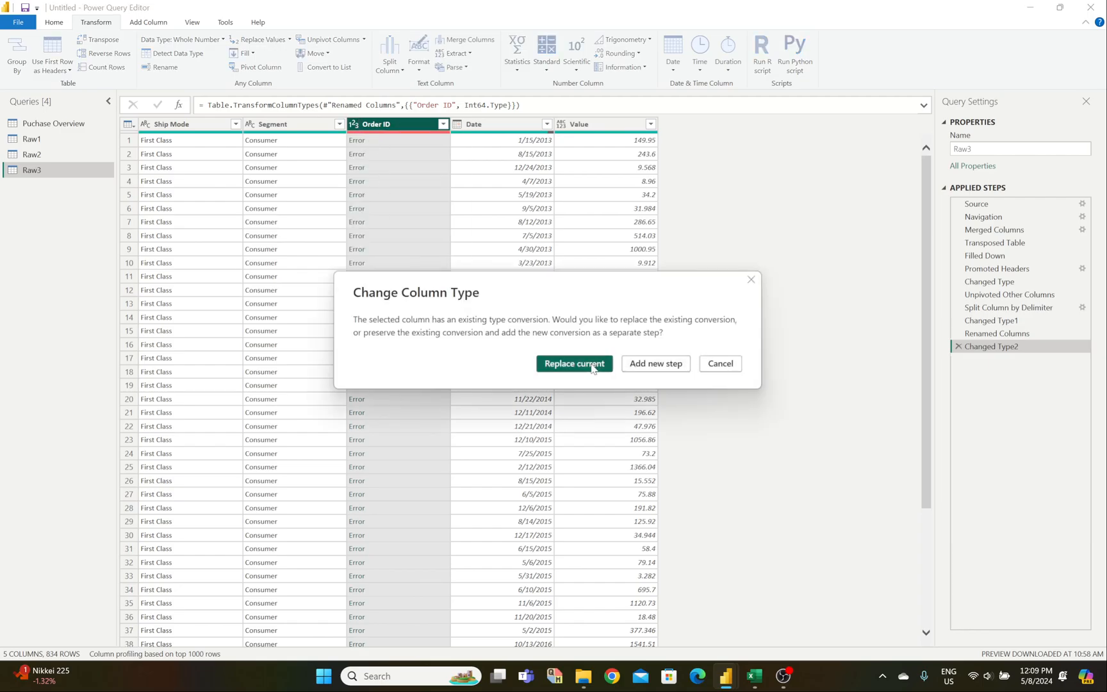
pyautogui.click(354, 126)
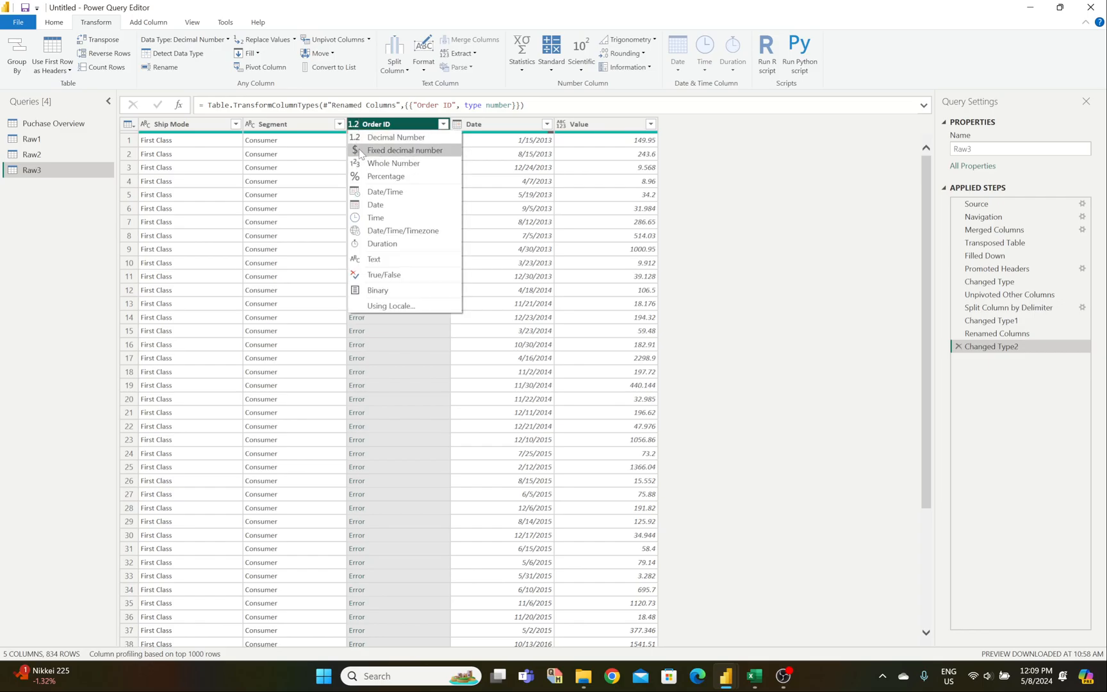
pyautogui.click(359, 151)
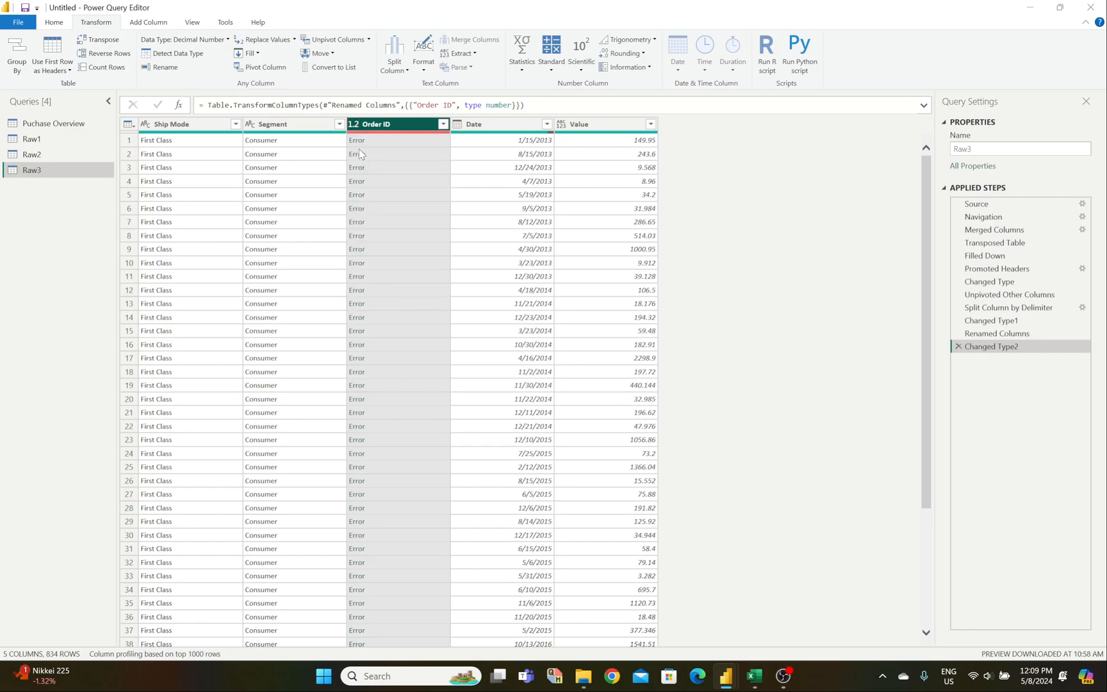
pyautogui.click(566, 364)
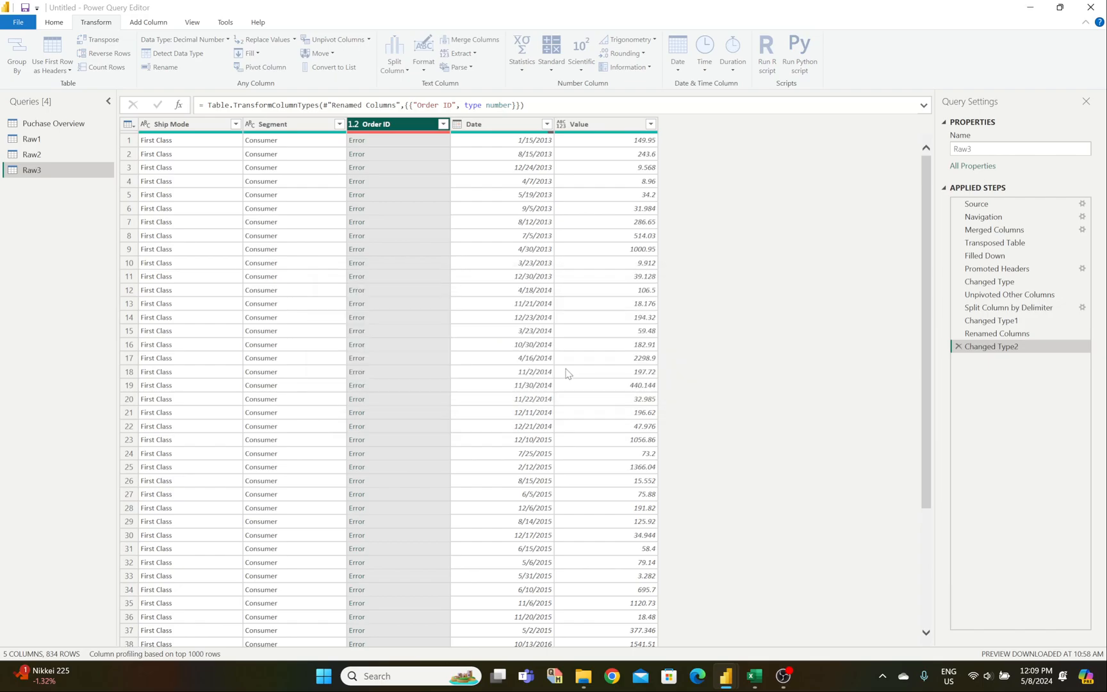
pyautogui.click(354, 125)
pyautogui.click(384, 260)
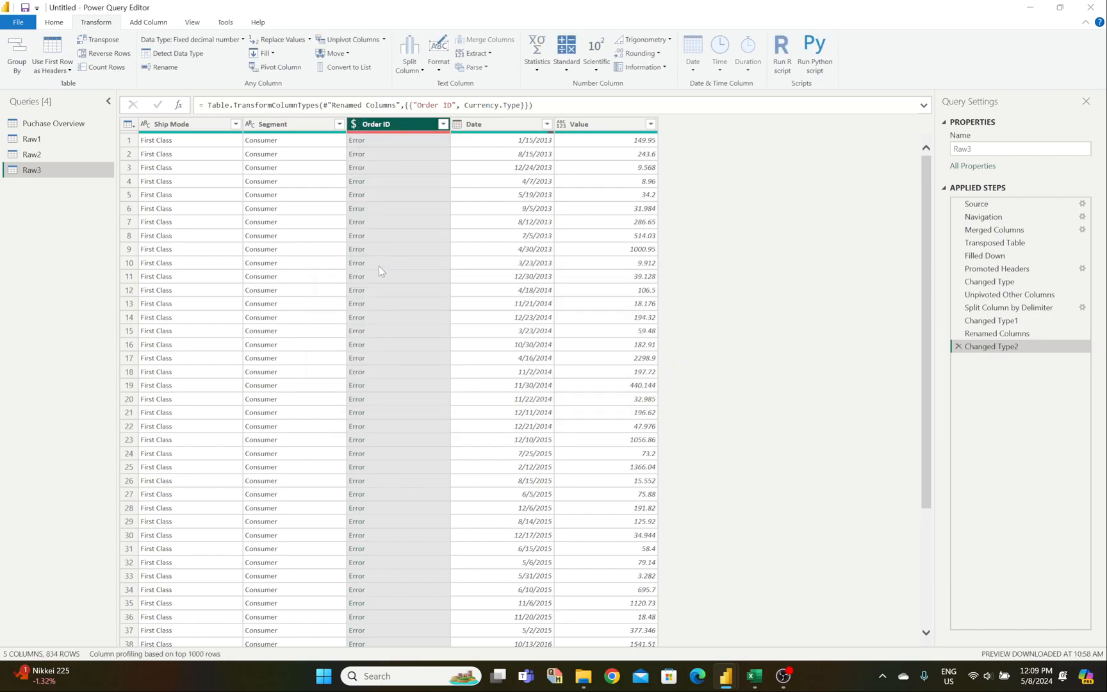
pyautogui.click(573, 365)
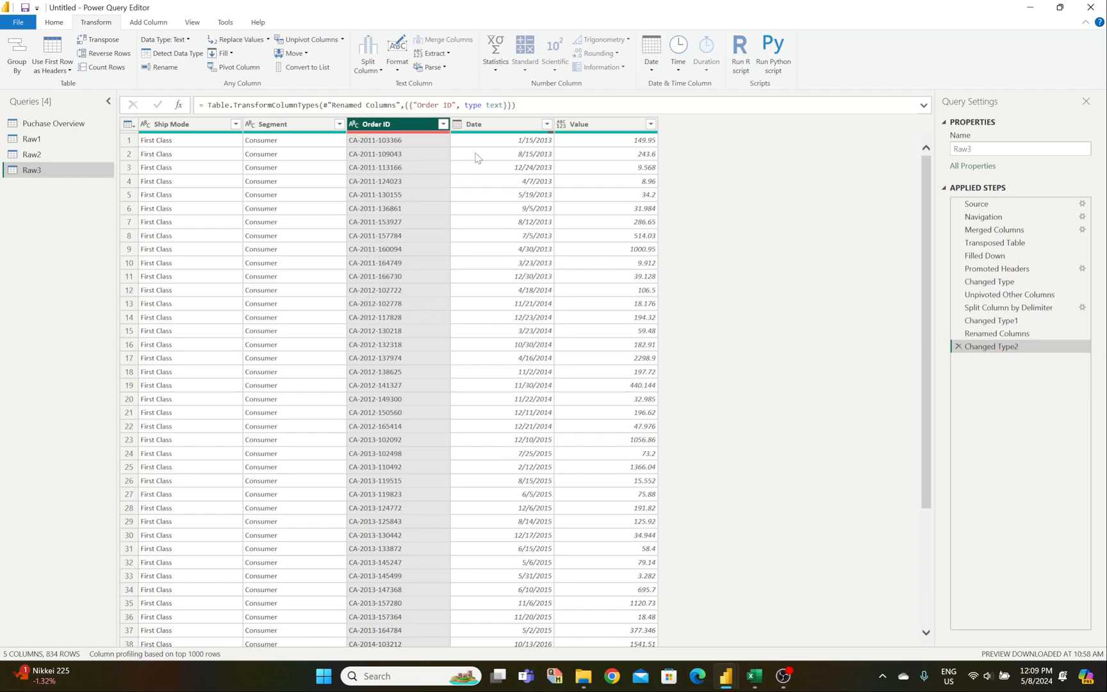
# Step: Set the Date column to Date and the Value column to Decimal Number
pyautogui.click(457, 124)
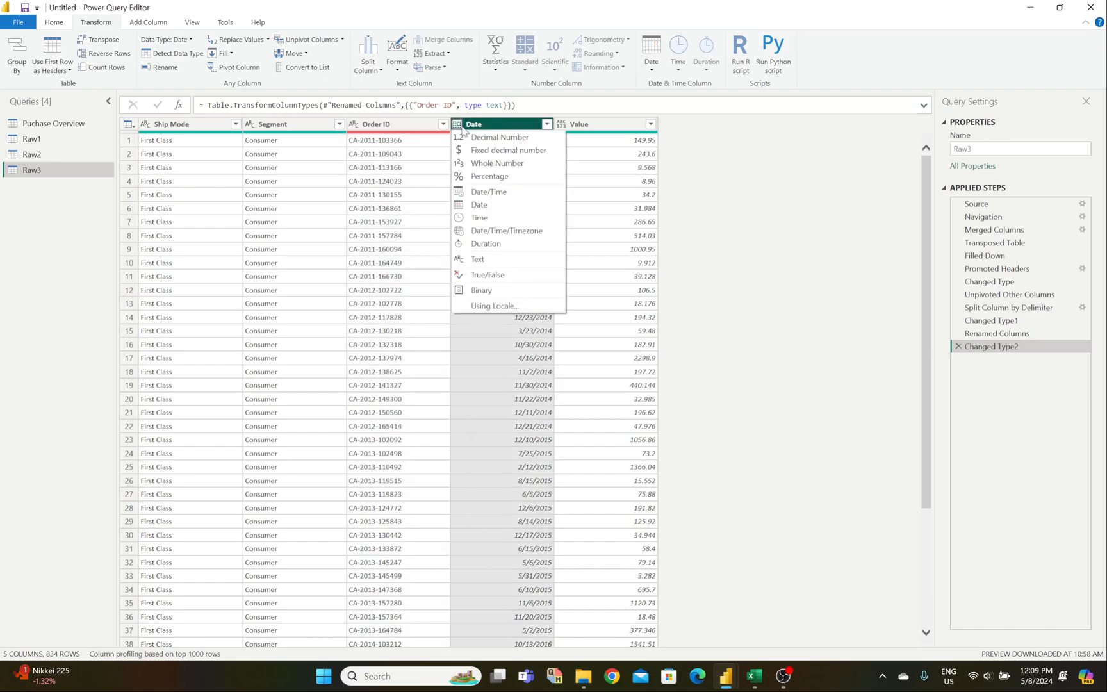
pyautogui.click(474, 206)
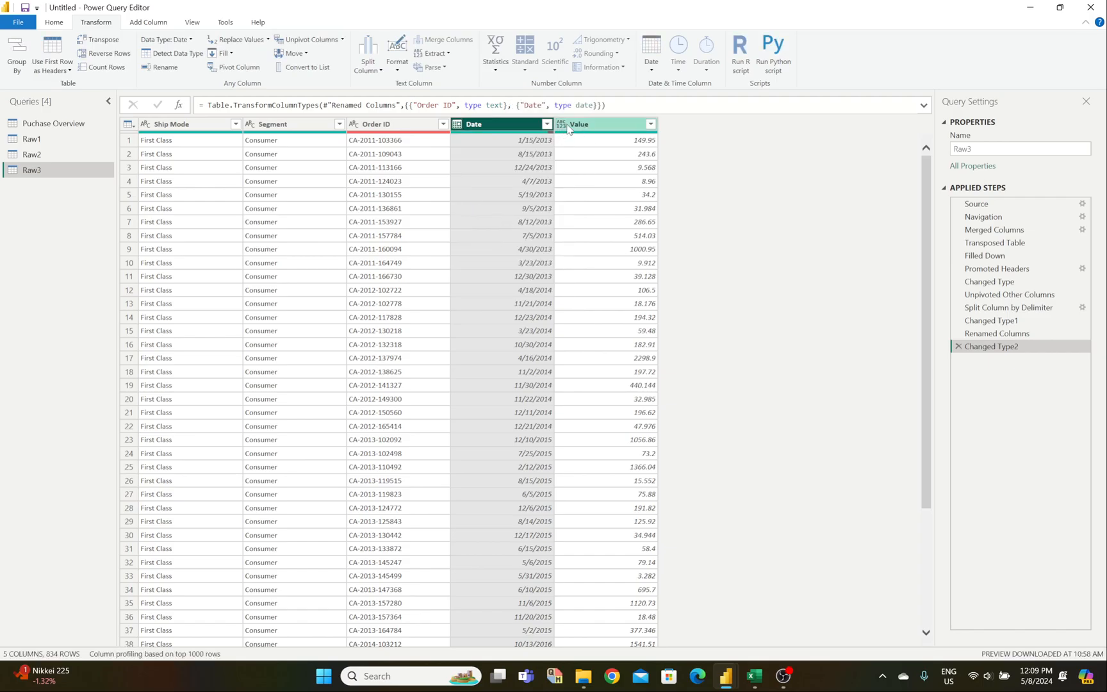
pyautogui.click(568, 126)
pyautogui.moveTo(755, 676)
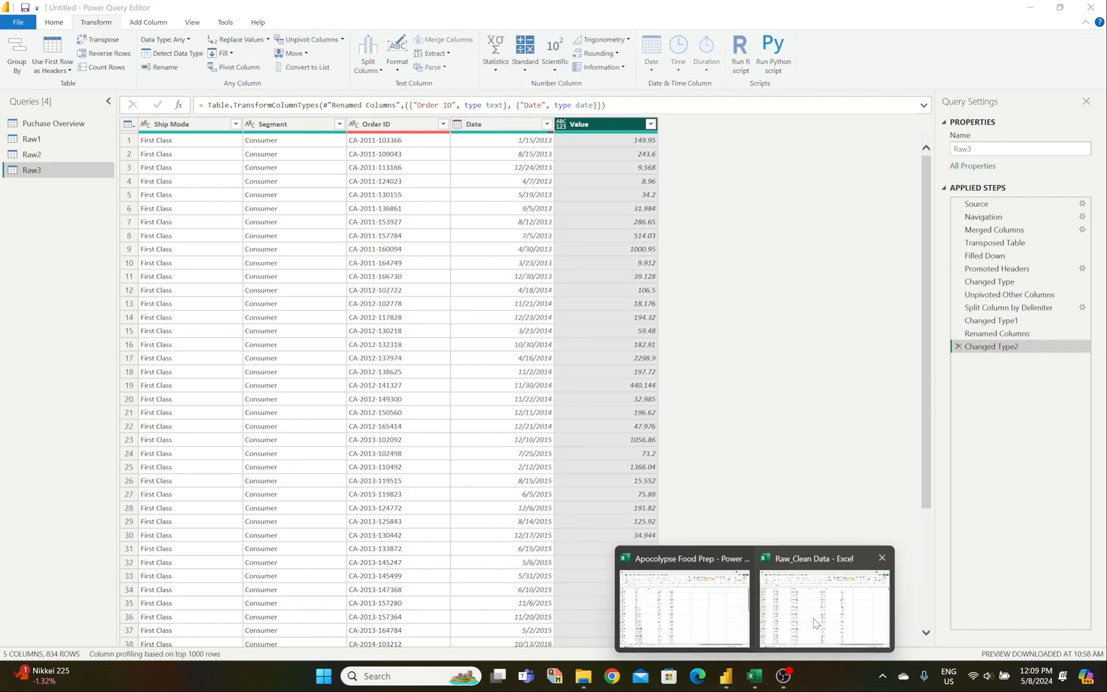
pyautogui.moveTo(813, 623)
pyautogui.click(561, 124)
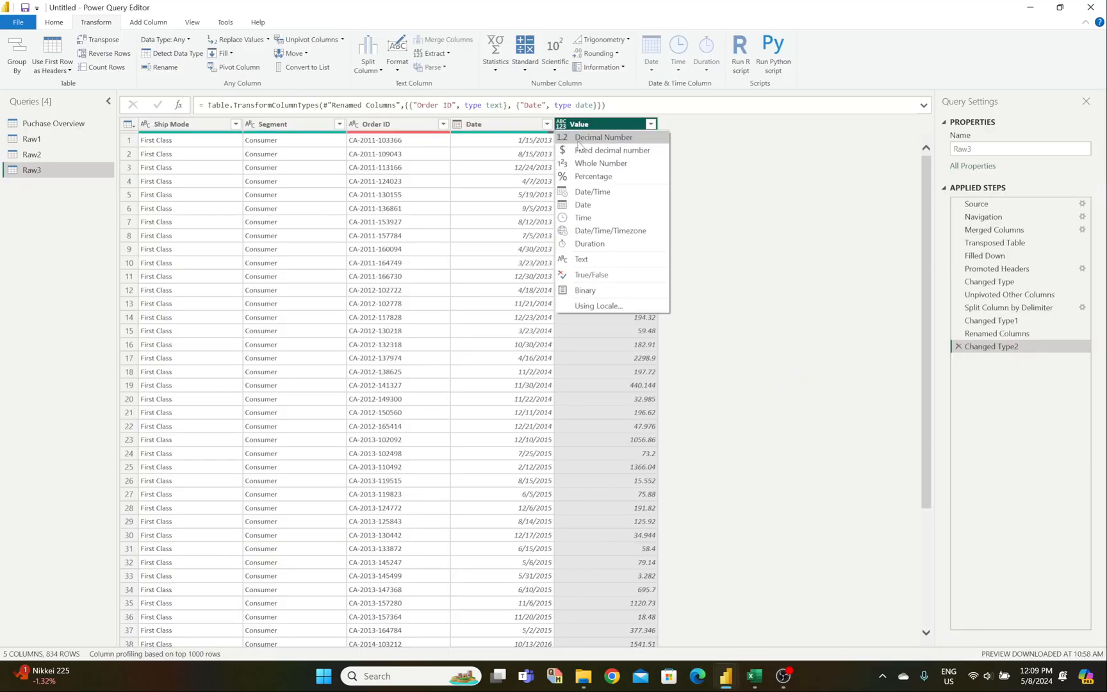
pyautogui.click(584, 137)
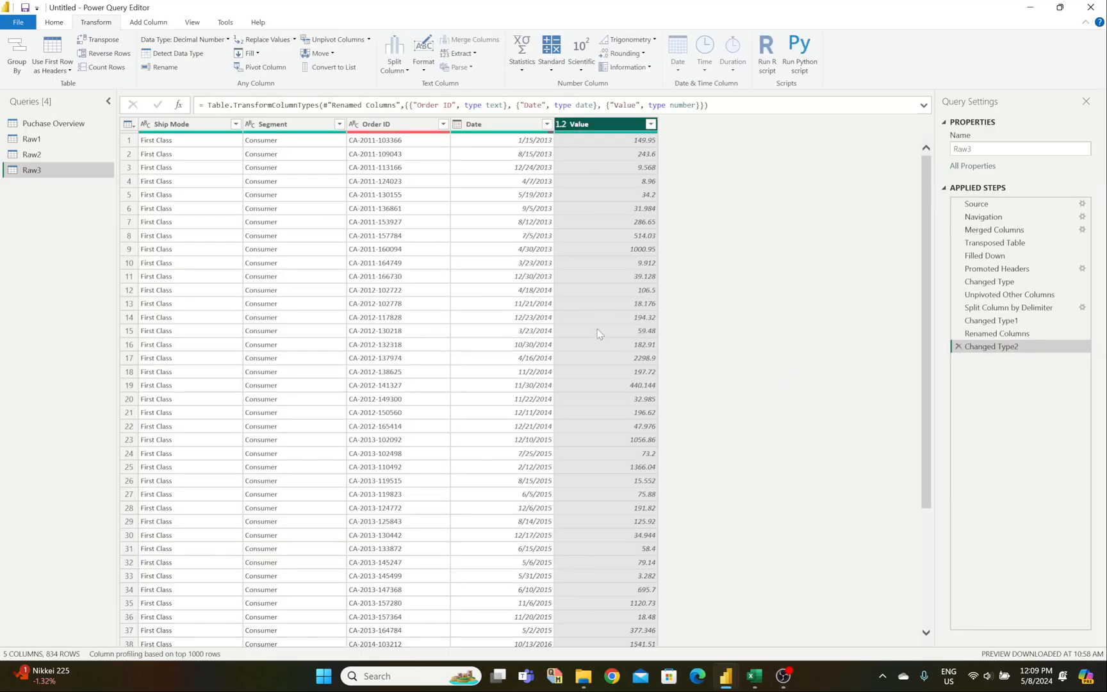
pyautogui.click(535, 342)
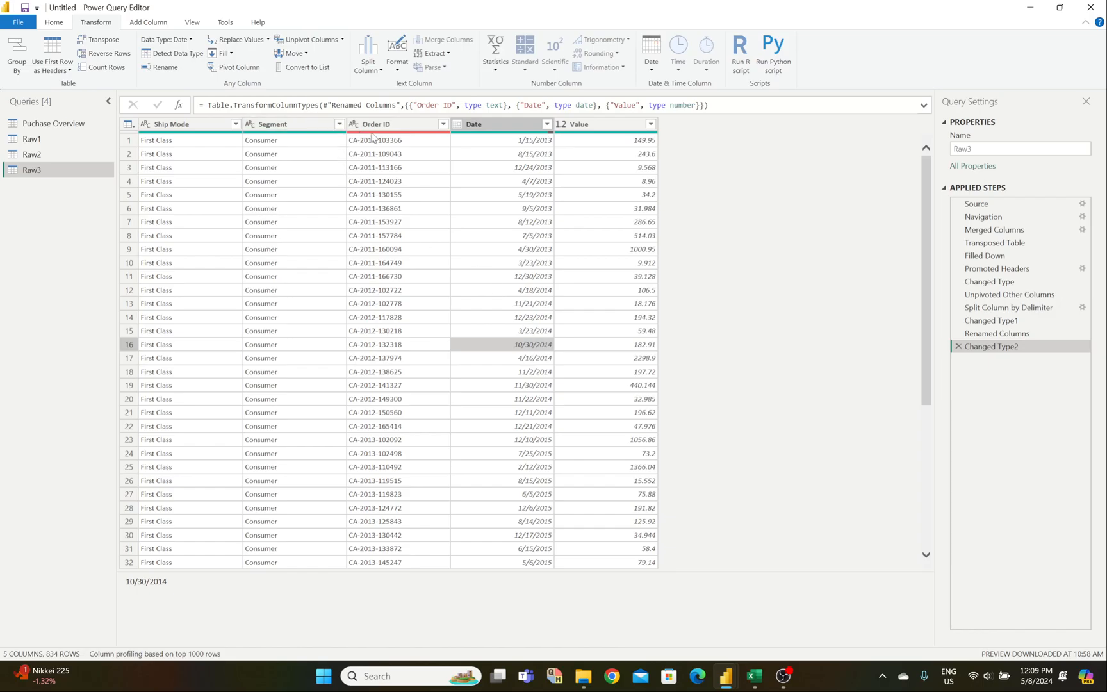
pyautogui.click(372, 130)
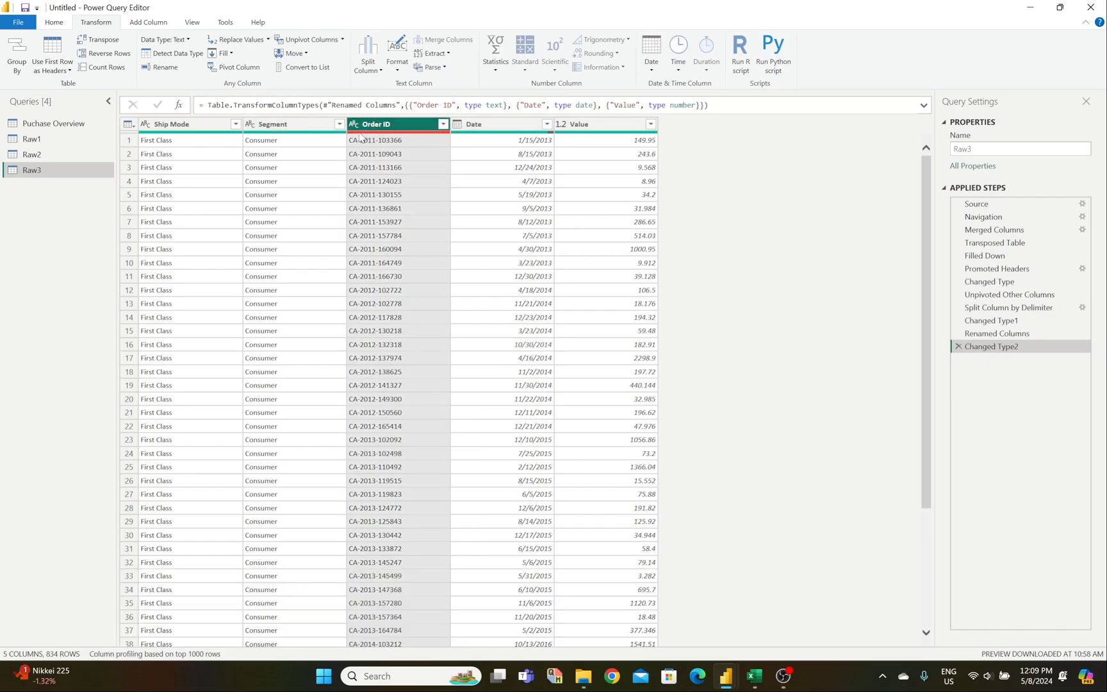
pyautogui.moveTo(366, 134)
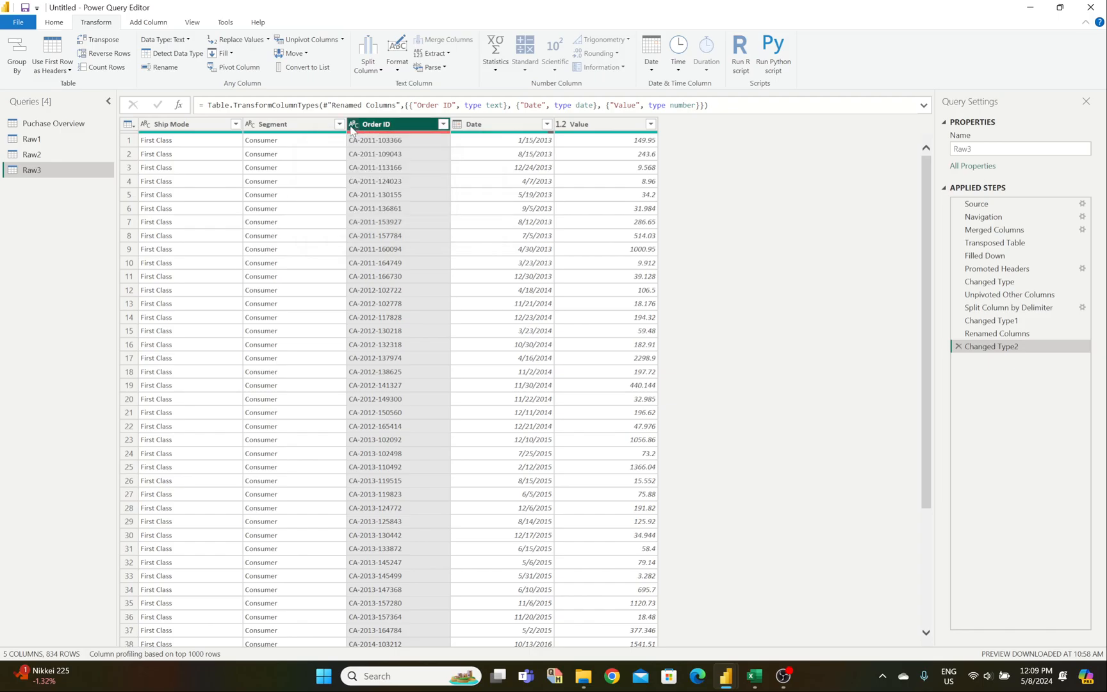
pyautogui.click(352, 125)
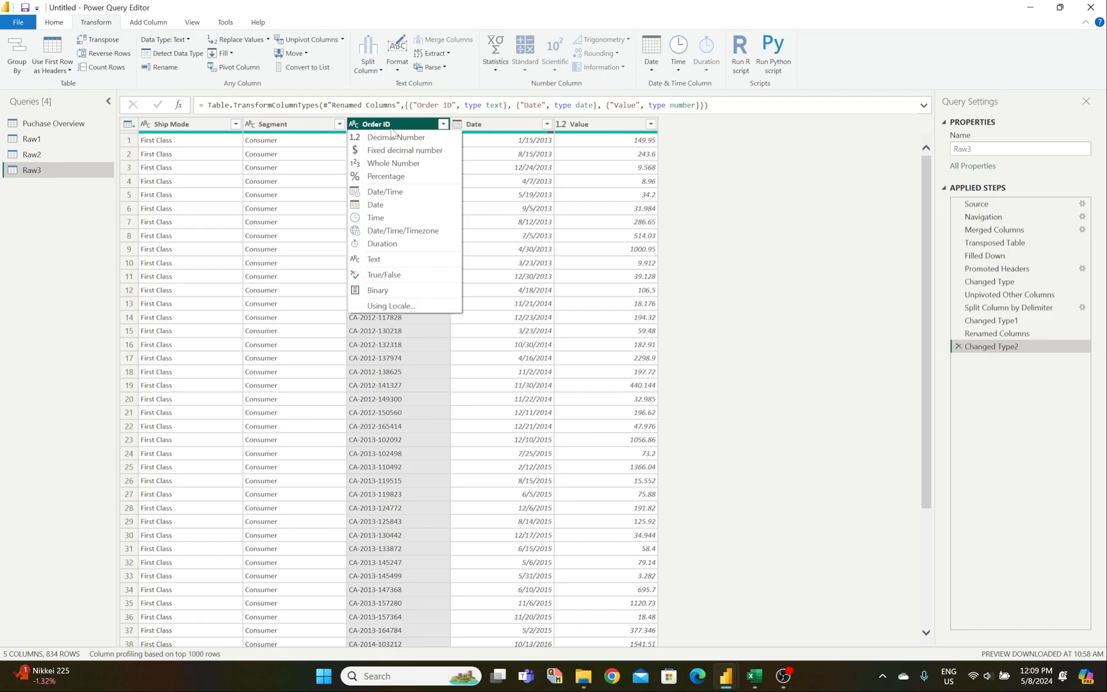
# Step: Delete the applied steps from Changed Type2 back through Unpivoted Other Columns
pyautogui.click(587, 333)
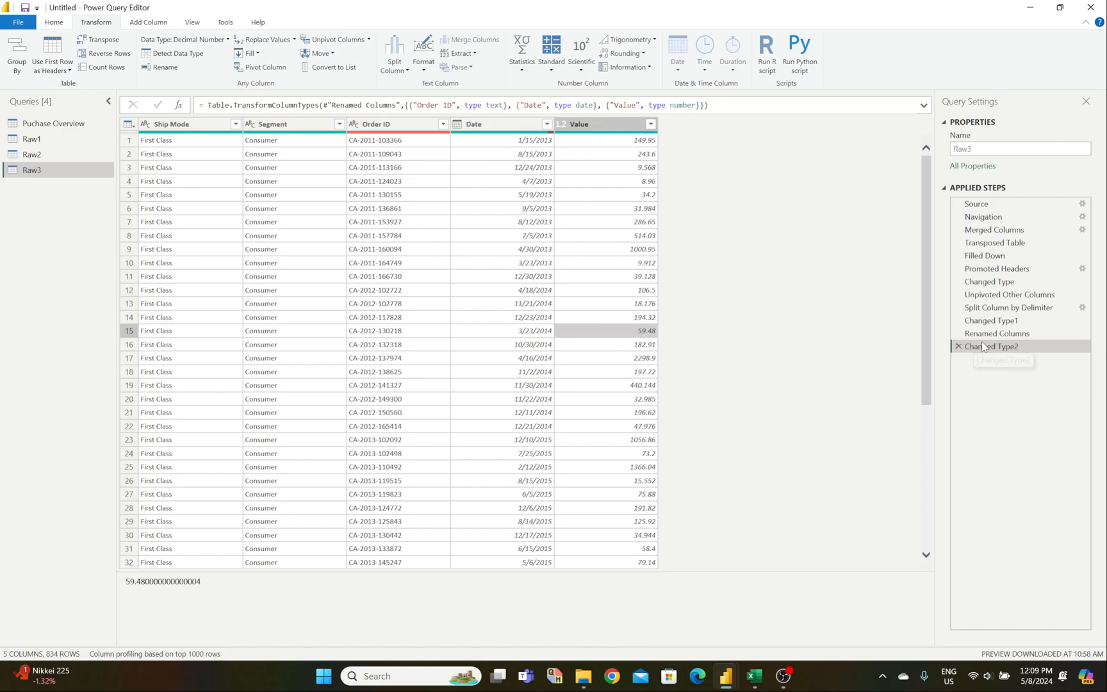
pyautogui.click(959, 348)
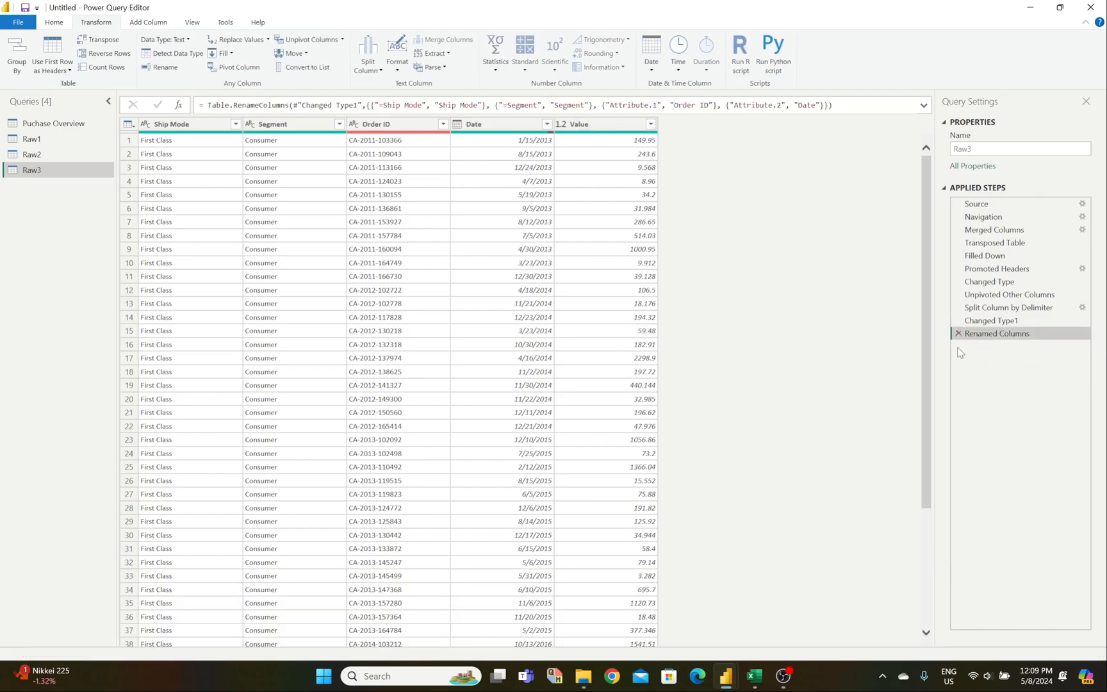
pyautogui.click(958, 334)
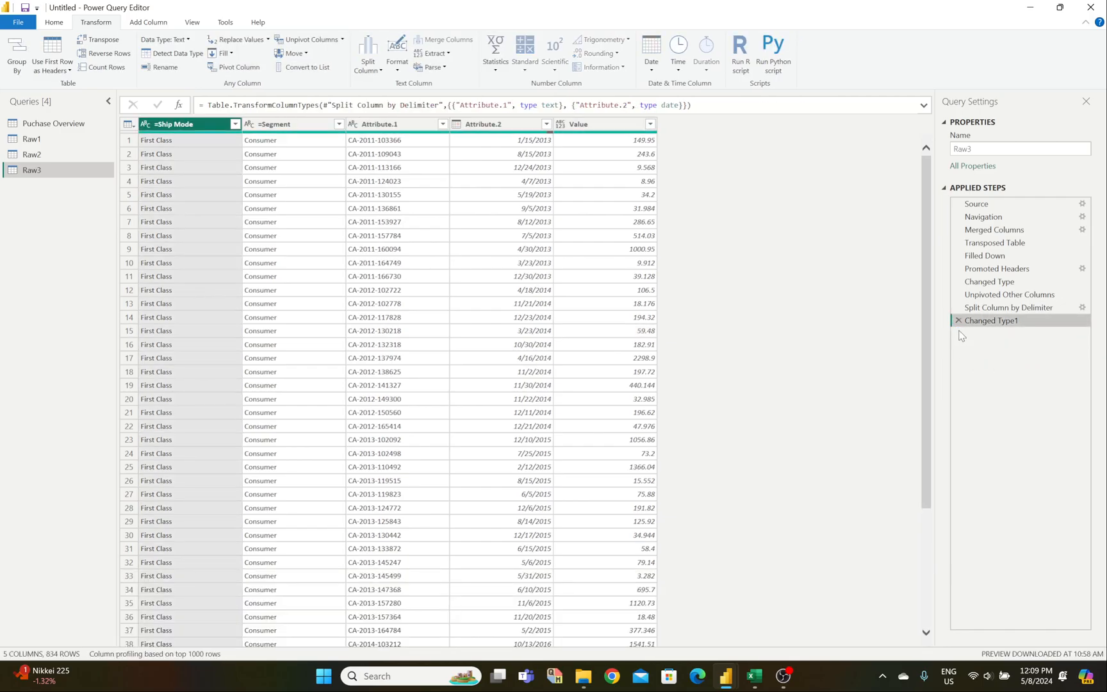
pyautogui.click(958, 321)
pyautogui.click(959, 308)
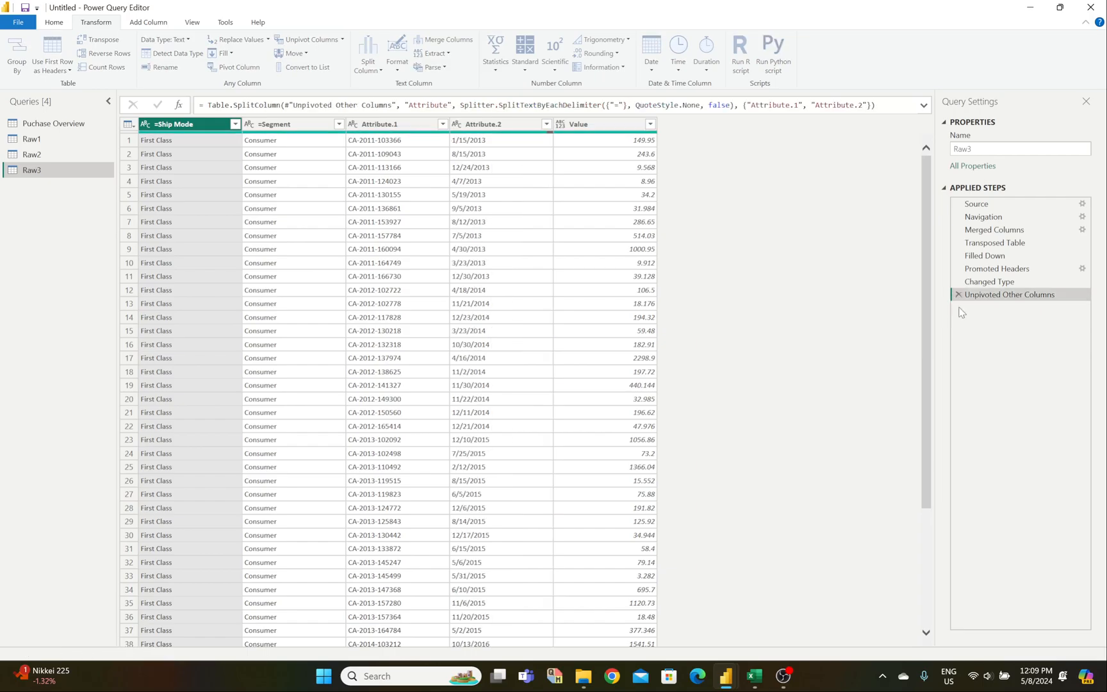
pyautogui.click(959, 295)
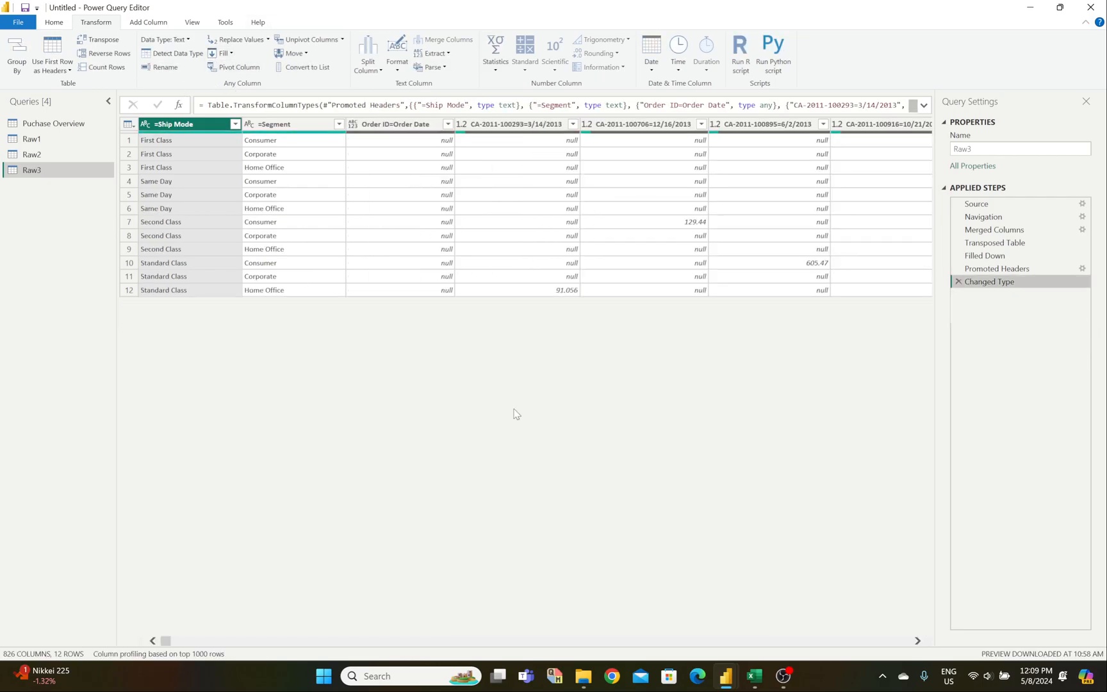
# Step: Unpivot every column except =Ship Mode and =Segment
pyautogui.keyDown('ctrl'); pyautogui.click(277, 124); pyautogui.keyUp('ctrl')
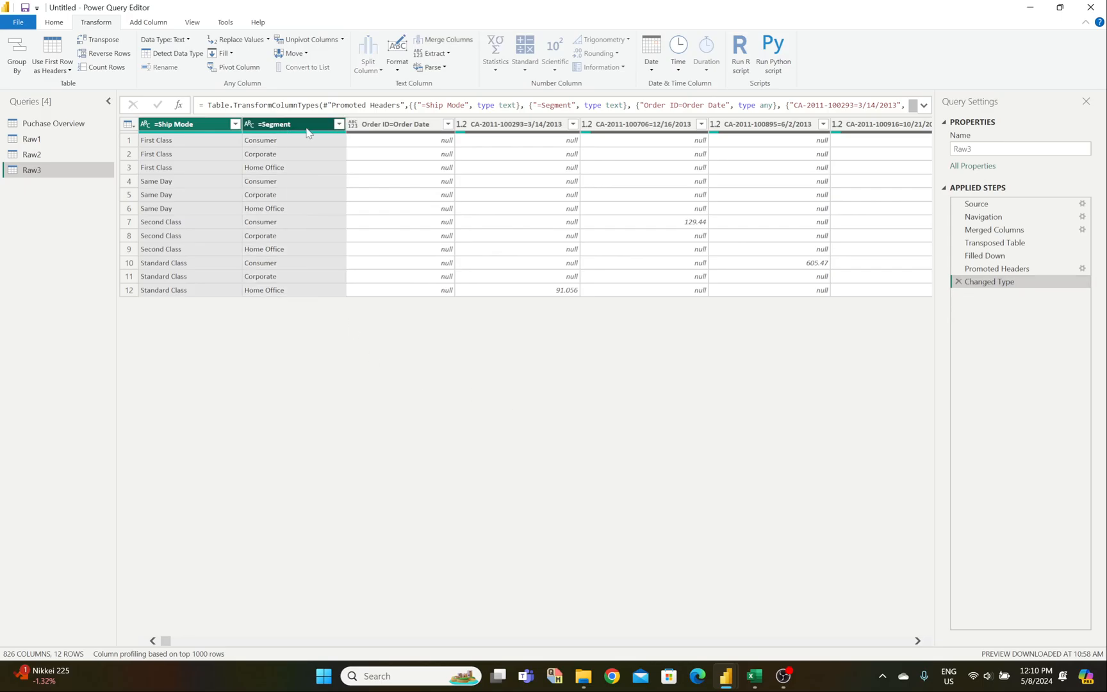
pyautogui.click(342, 40)
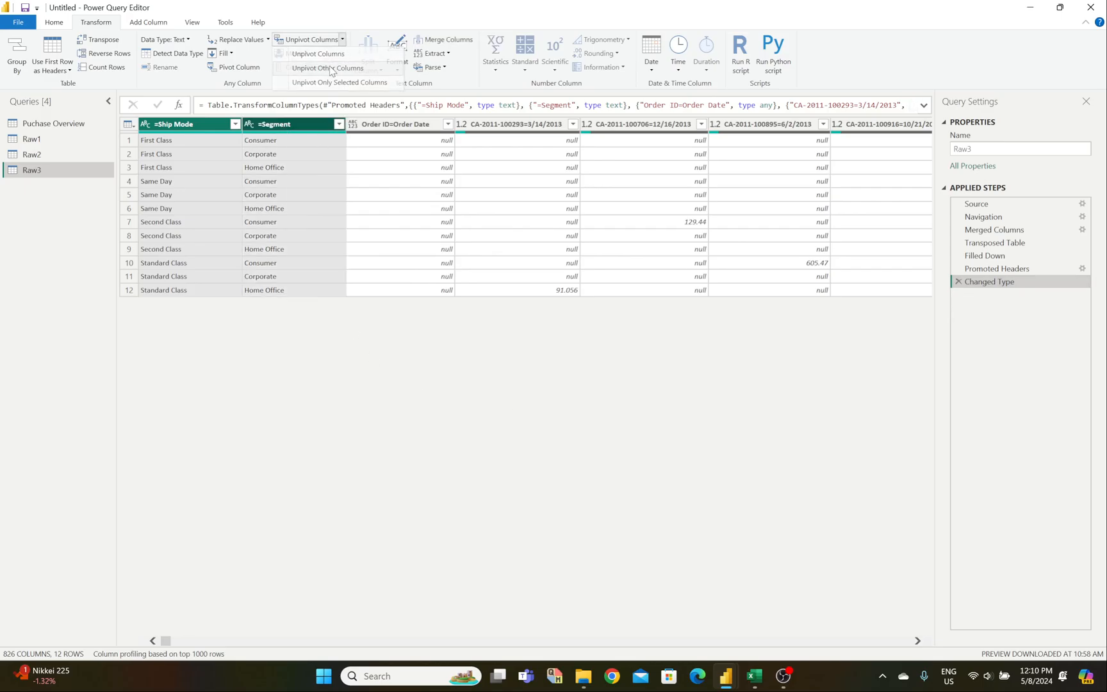
pyautogui.click(331, 68)
# Step: Split the Attribute column by the '=' delimiter into Attribute.1 and Attribute.2
pyautogui.click(402, 143)
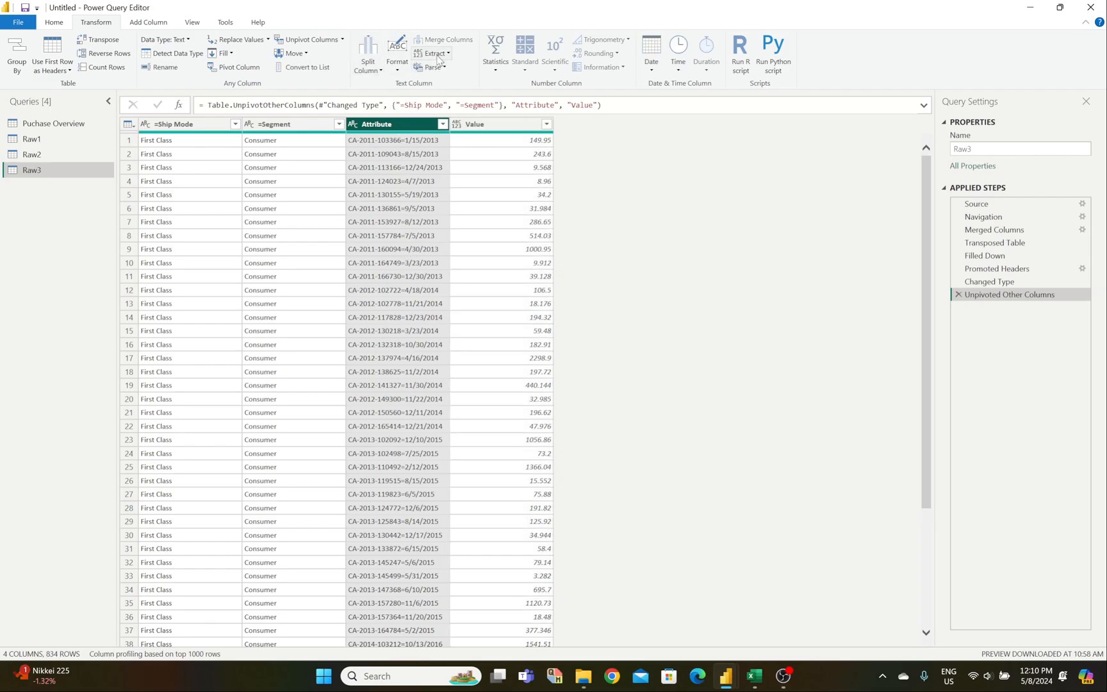
pyautogui.click(369, 61)
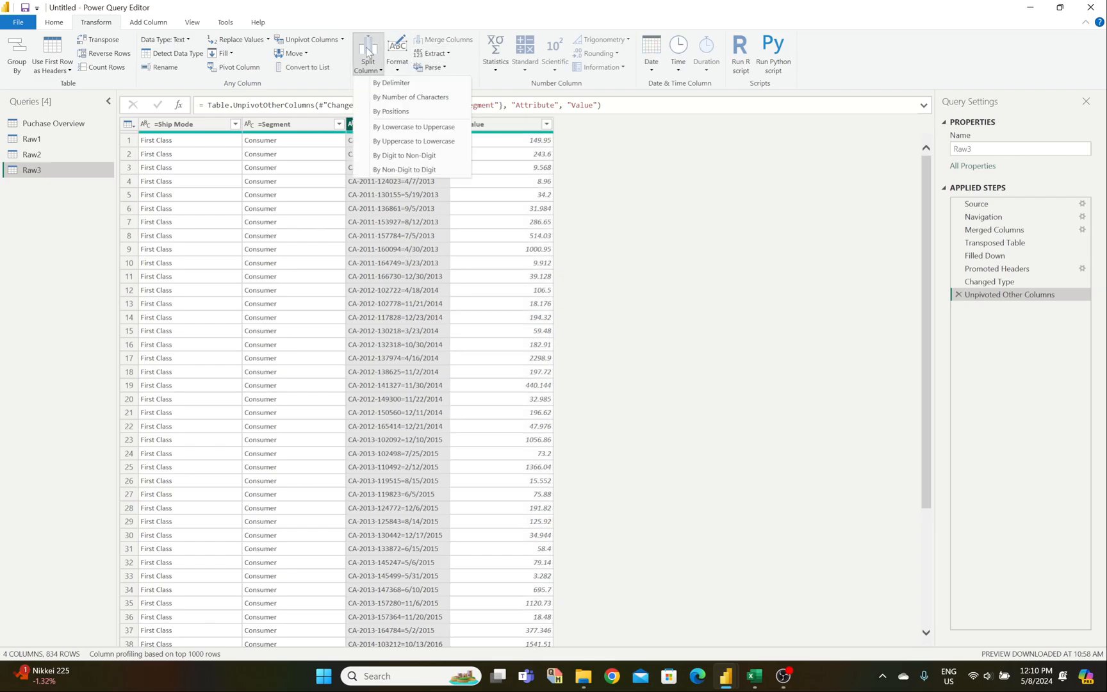
pyautogui.click(391, 83)
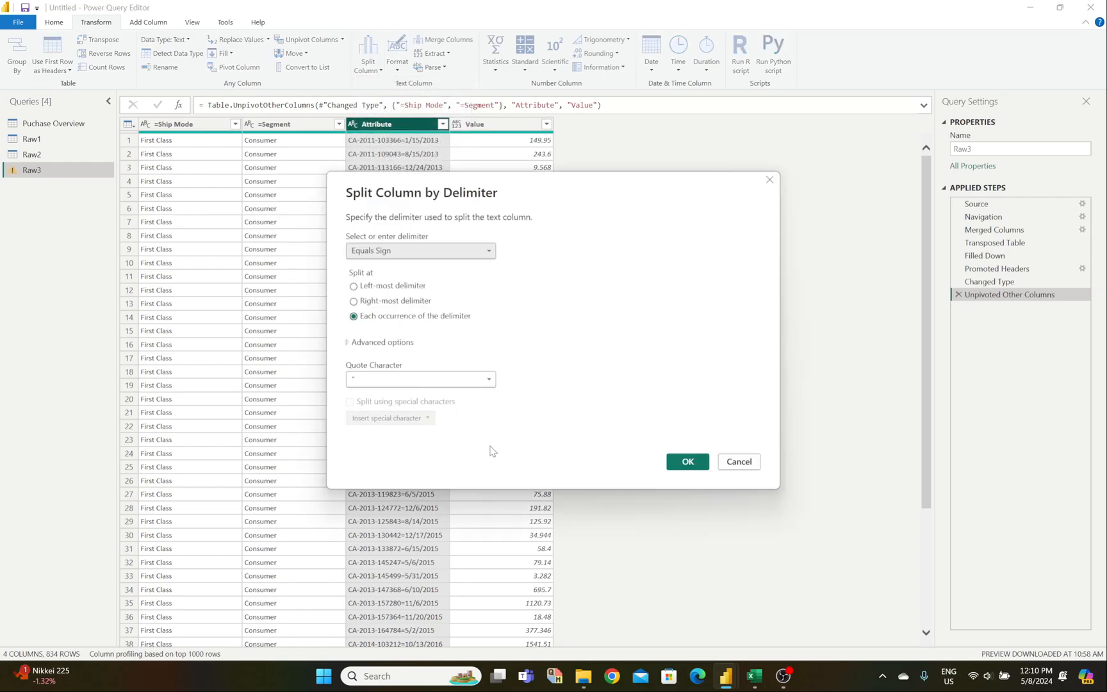
pyautogui.click(353, 286)
pyautogui.click(410, 379)
pyautogui.click(406, 404)
pyautogui.click(688, 461)
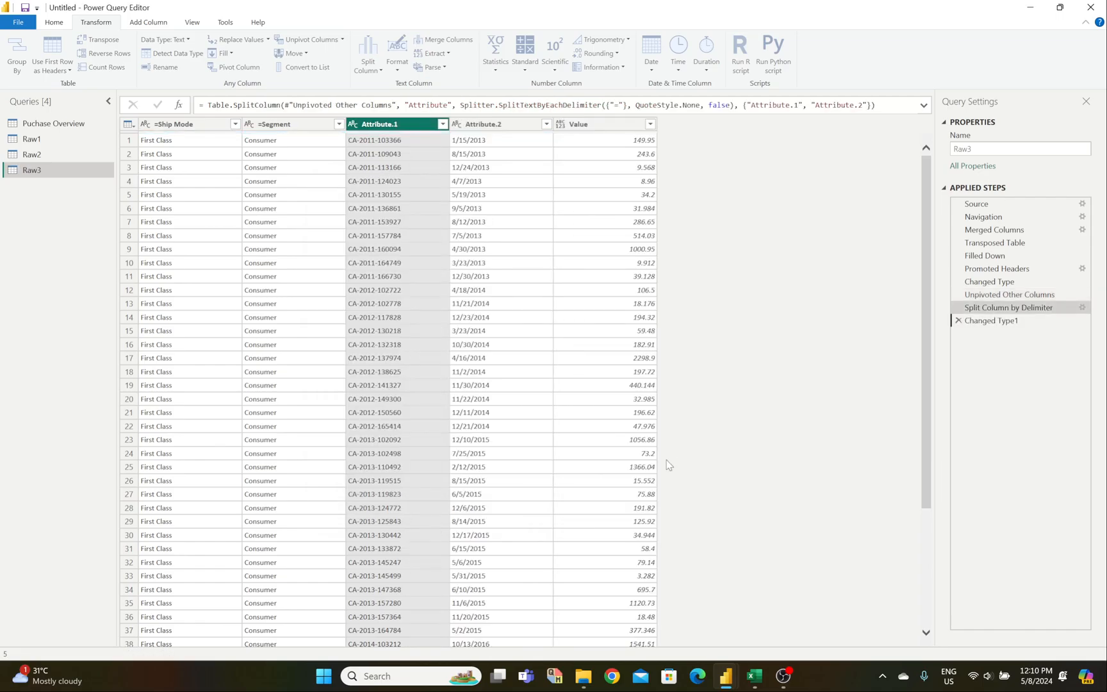
pyautogui.click(389, 182)
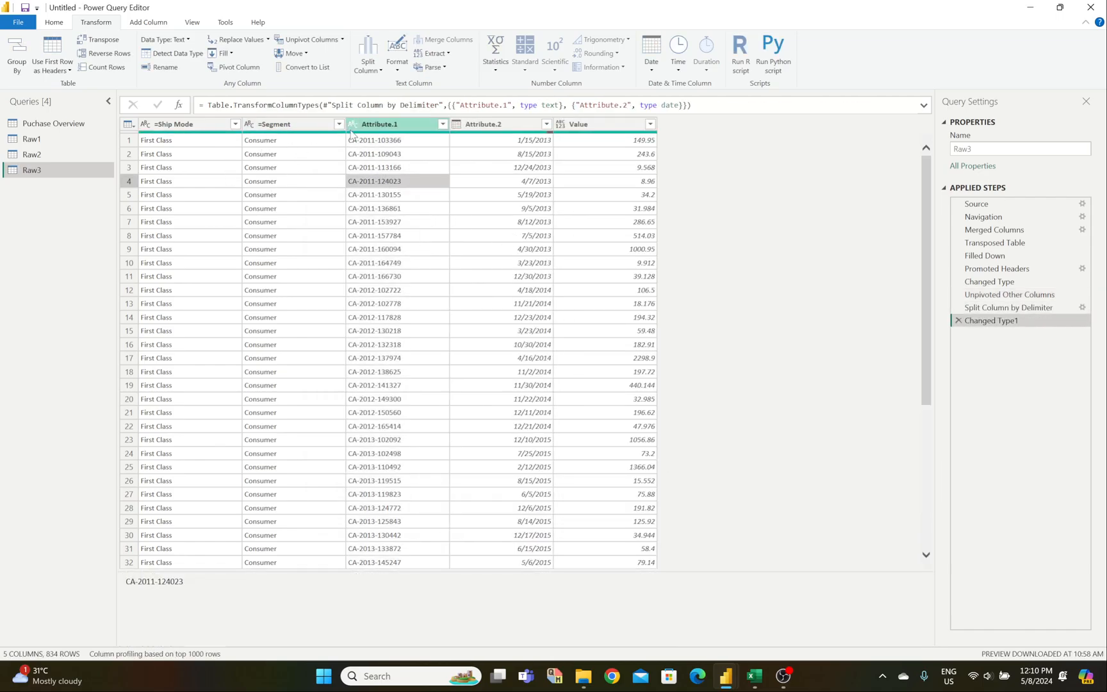
# Step: Rename =Ship Mode, =Segment and Attribute.1 to Ship Mode, Segment and Order ID
pyautogui.click(179, 125)
pyautogui.doubleClick(179, 126)
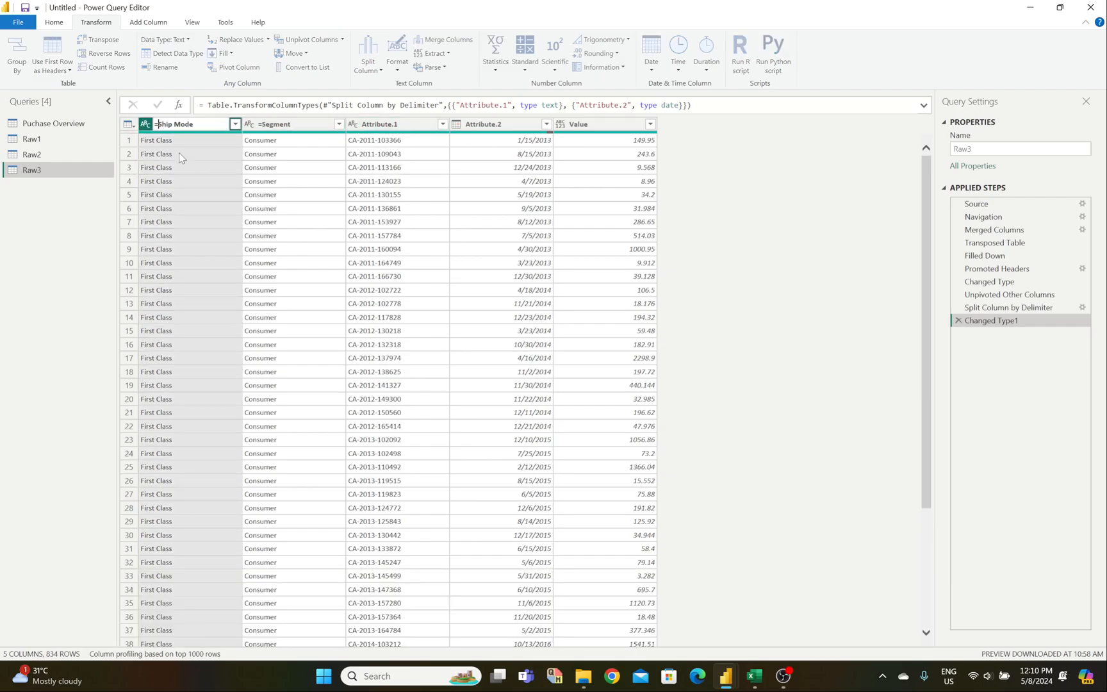
pyautogui.click(271, 125)
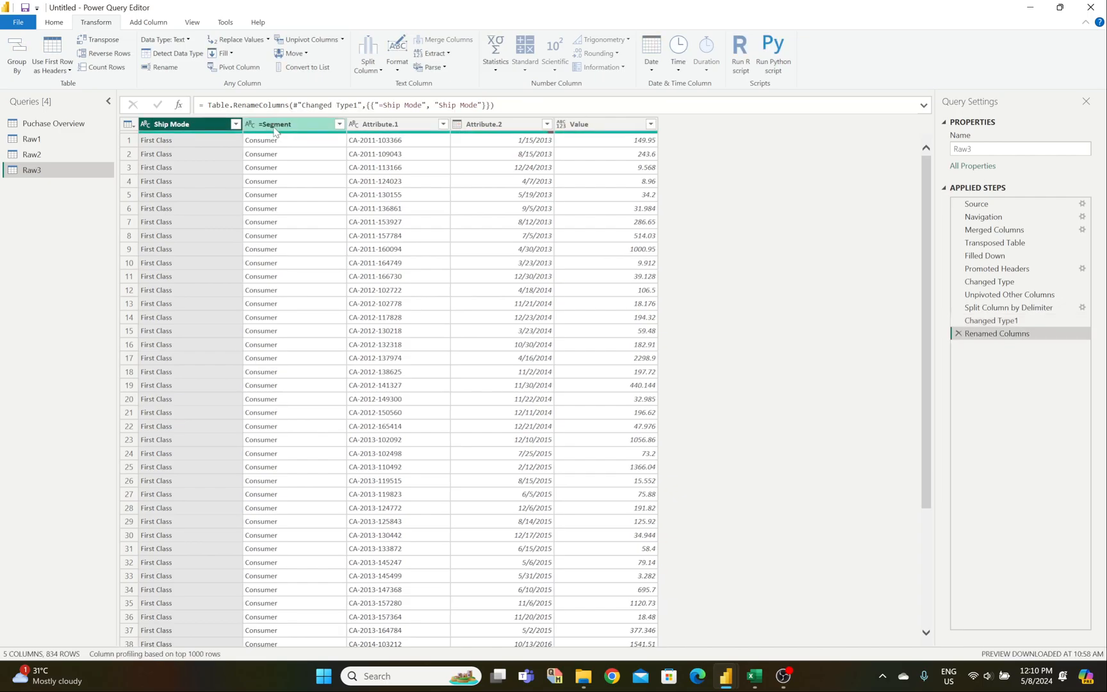
pyautogui.doubleClick(271, 125)
pyautogui.press('Home')
pyautogui.press('Delete')
pyautogui.press('Return')
pyautogui.click(385, 125)
pyautogui.write('Or')
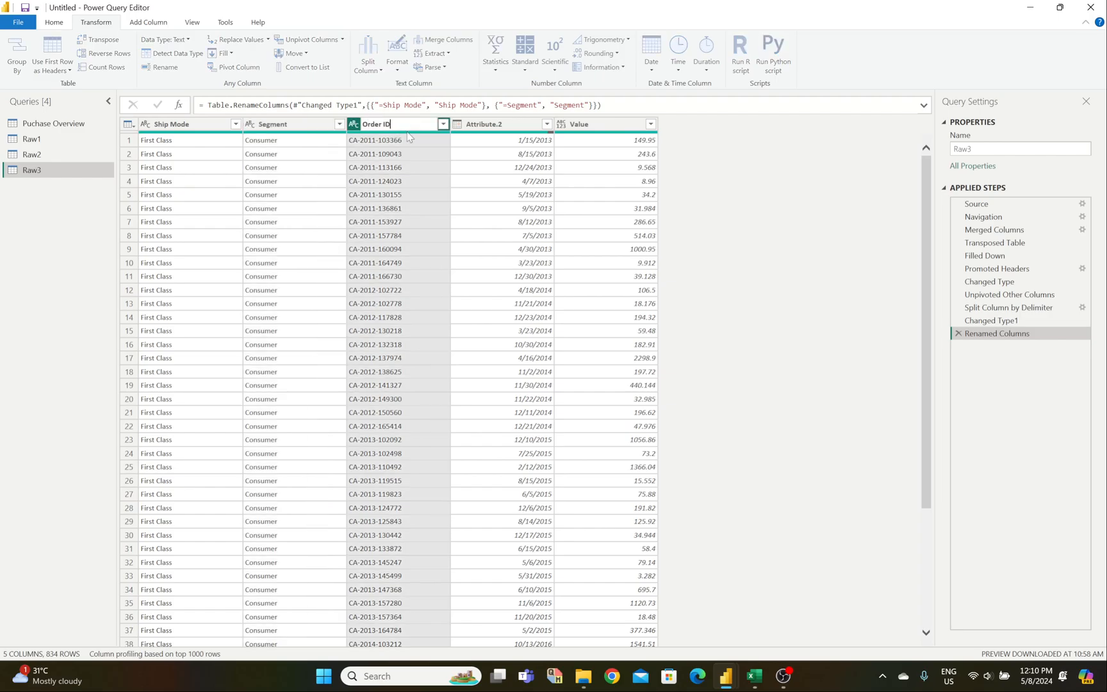
pyautogui.press('Return')
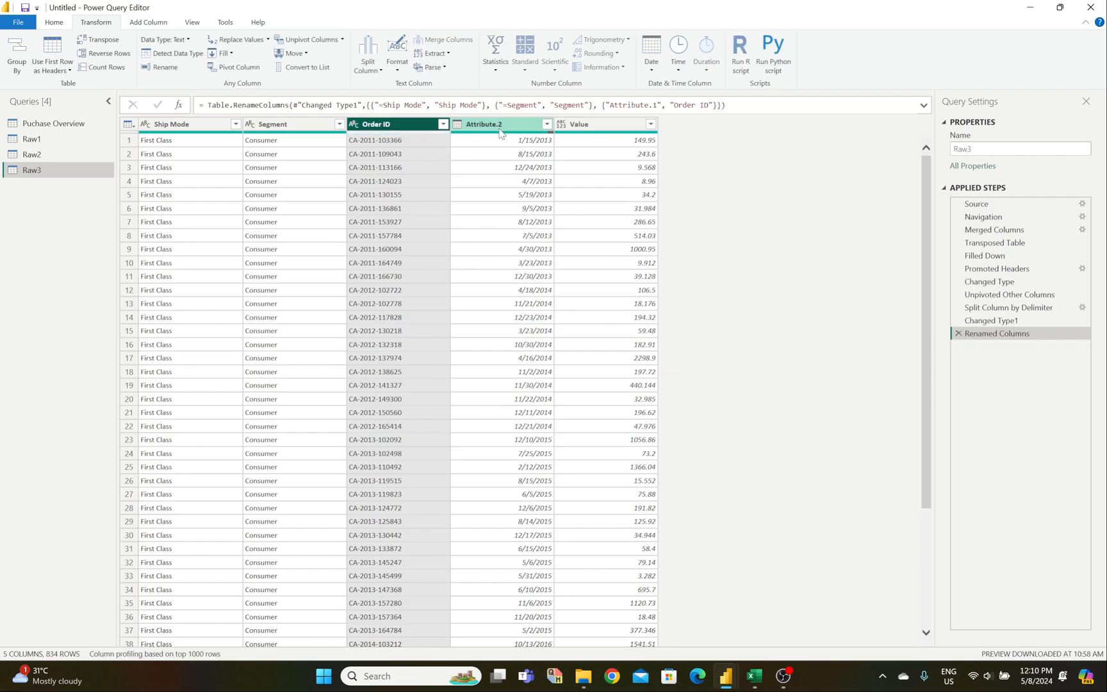
# Step: Make Attribute.2 a Date column named Date, and set Value to Decimal Number
pyautogui.click(457, 125)
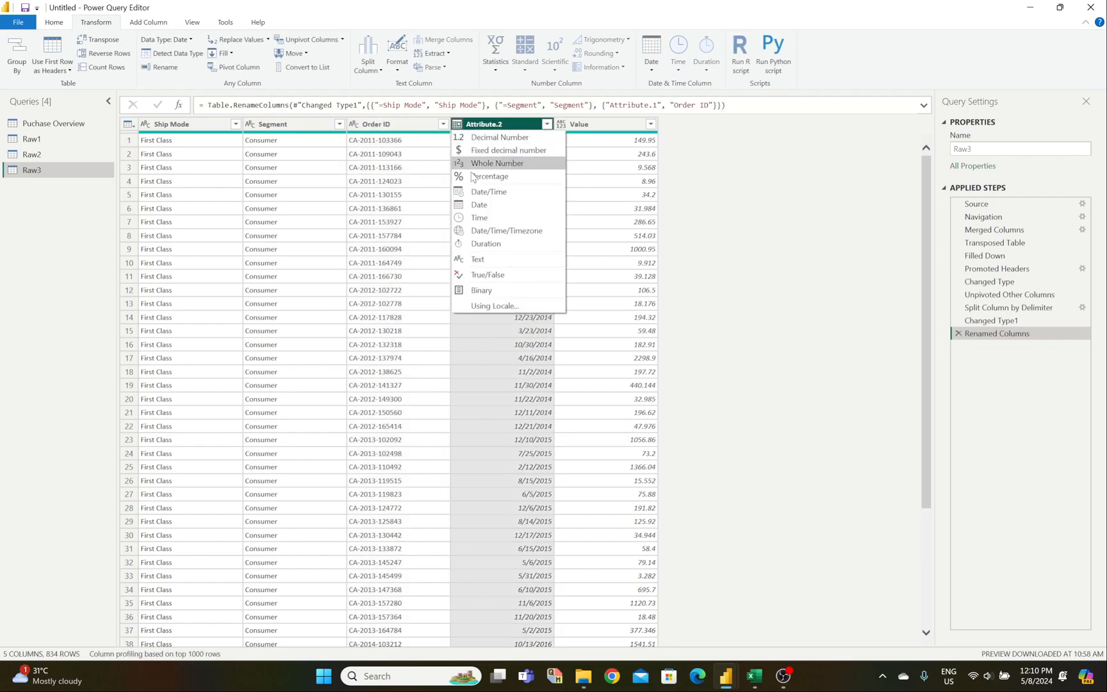
pyautogui.click(479, 204)
pyautogui.doubleClick(497, 126)
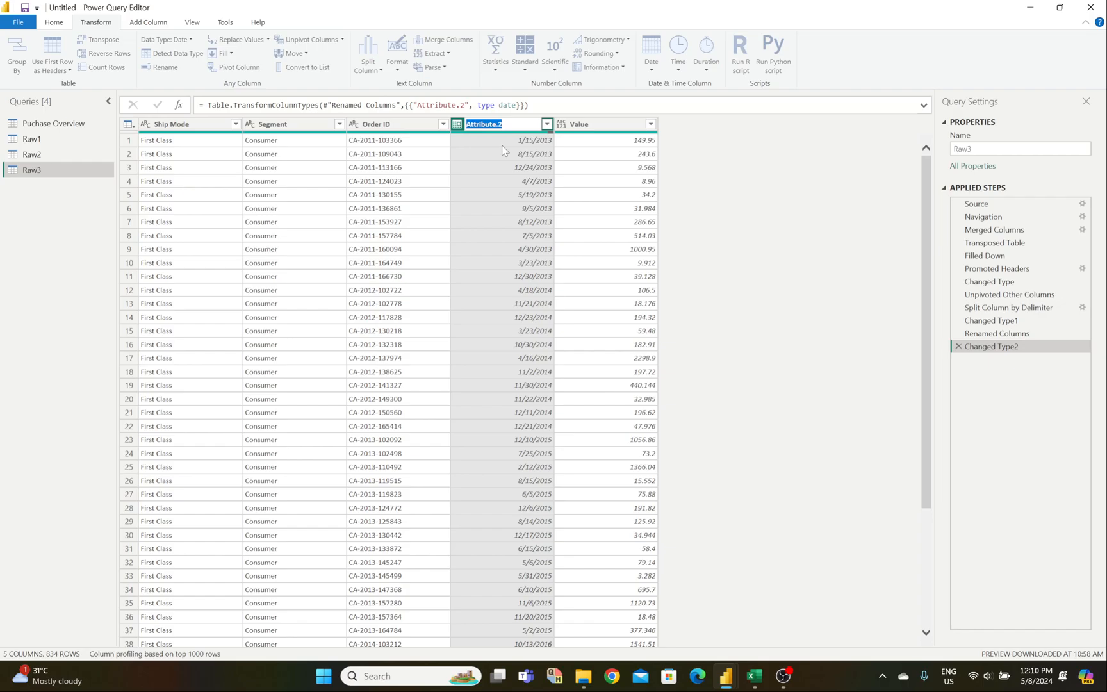
pyautogui.write('Date')
pyautogui.press('Return')
pyautogui.click(561, 124)
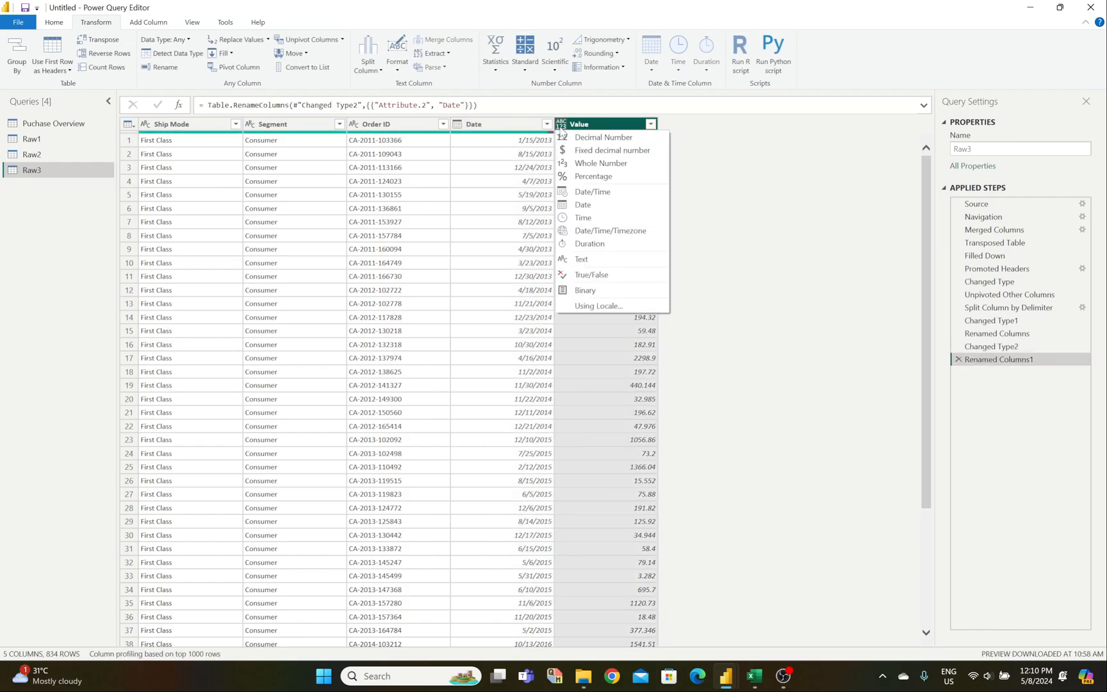
pyautogui.click(571, 136)
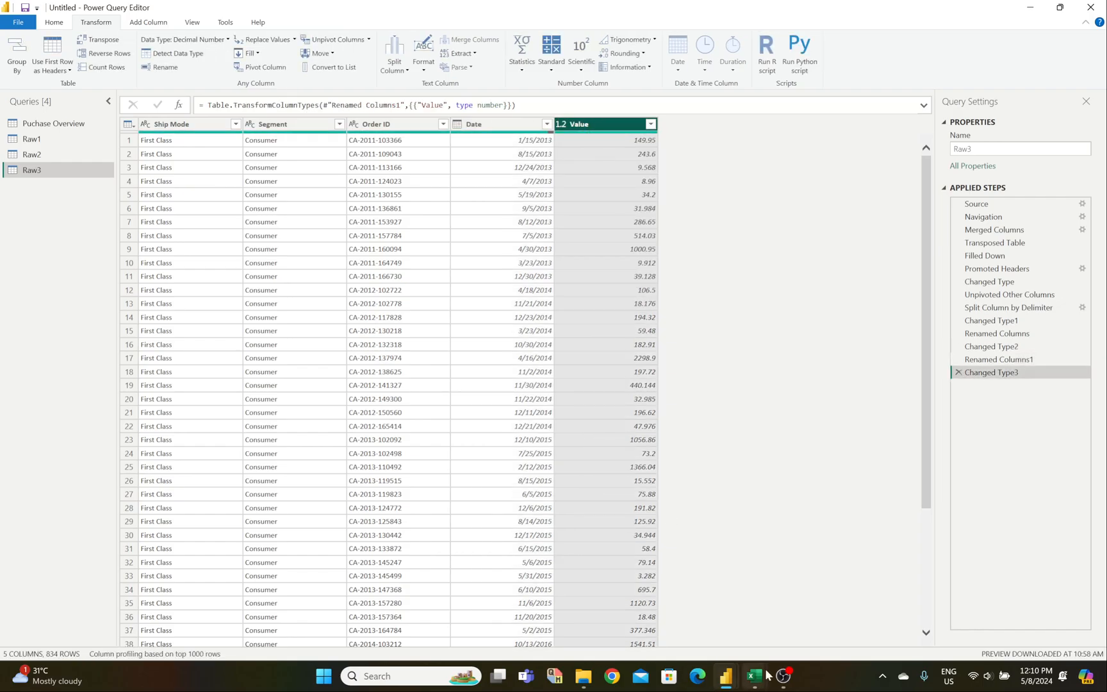
pyautogui.moveTo(762, 672)
# Step: Rename Value to Sales and Date to Order Date
pyautogui.doubleClick(595, 128)
pyautogui.write('Sales')
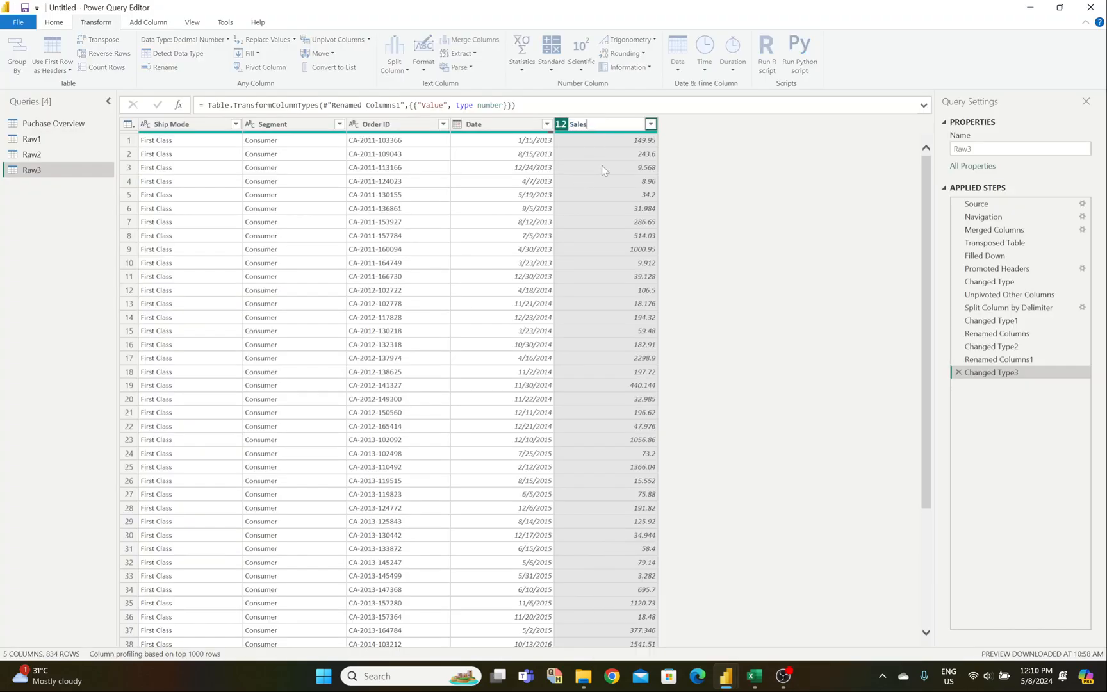
pyautogui.click(475, 129)
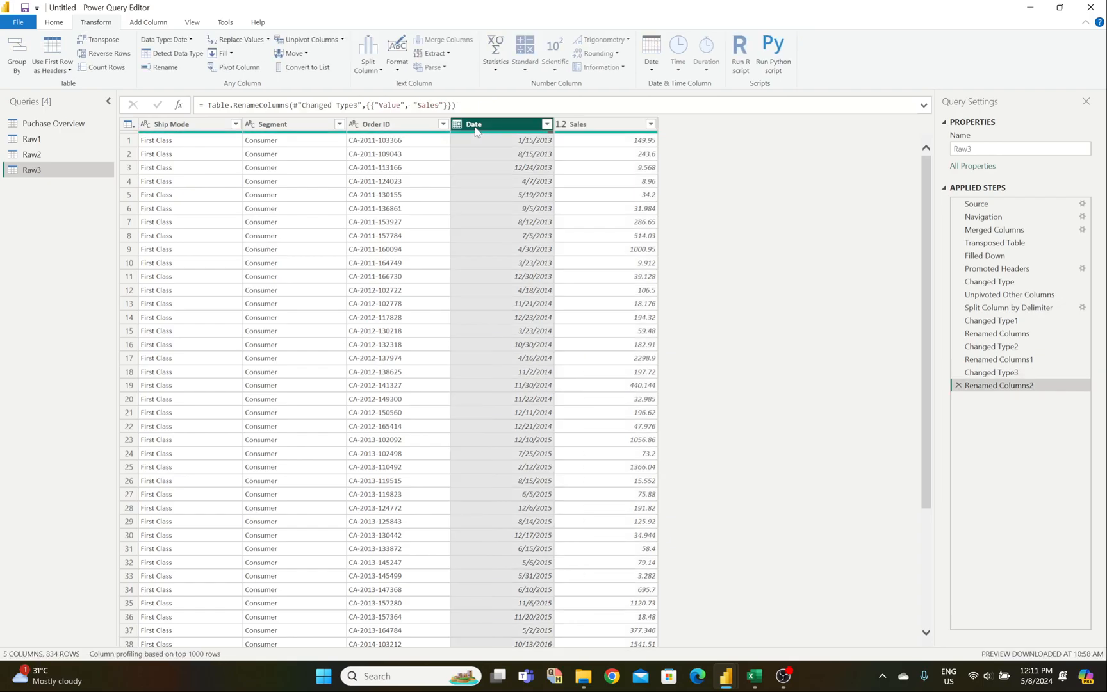
pyautogui.write('Order')
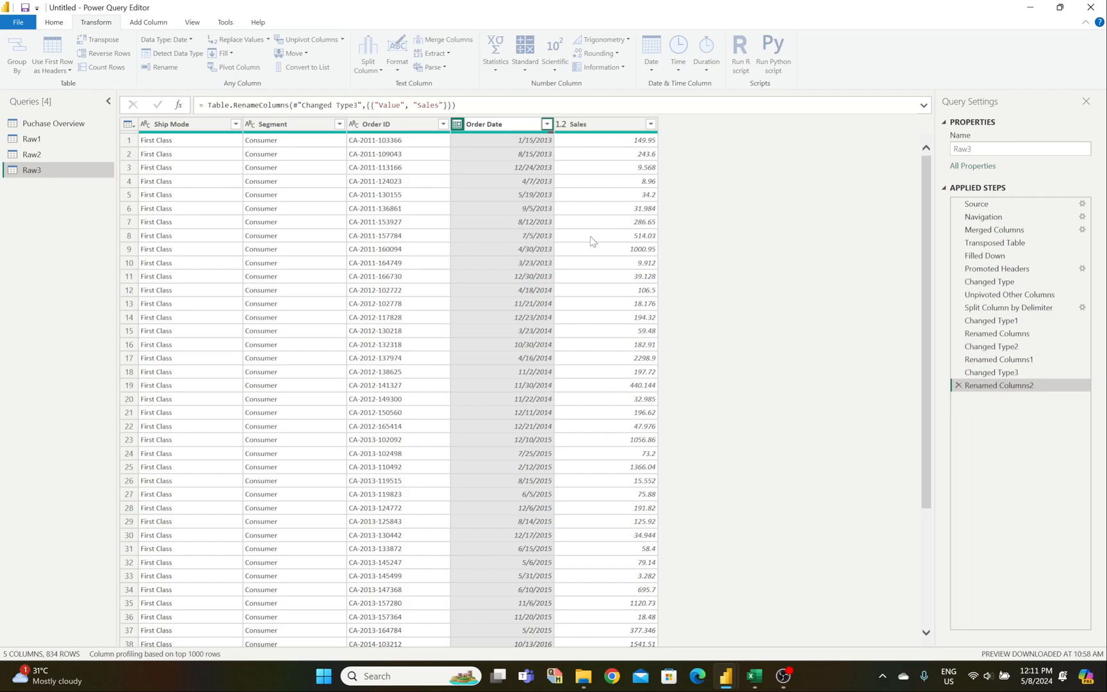
pyautogui.press('Return')
pyautogui.moveTo(761, 683)
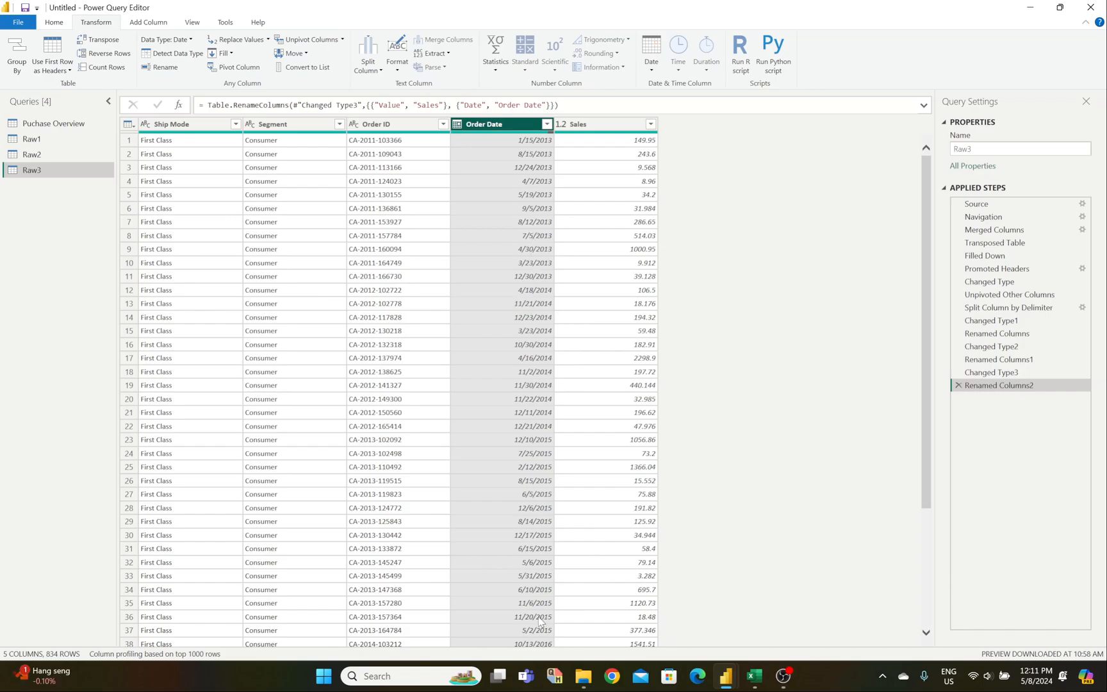
# Step: Check the Order Date filter list and scroll through the Raw3 rows without changing anything
pyautogui.click(605, 507)
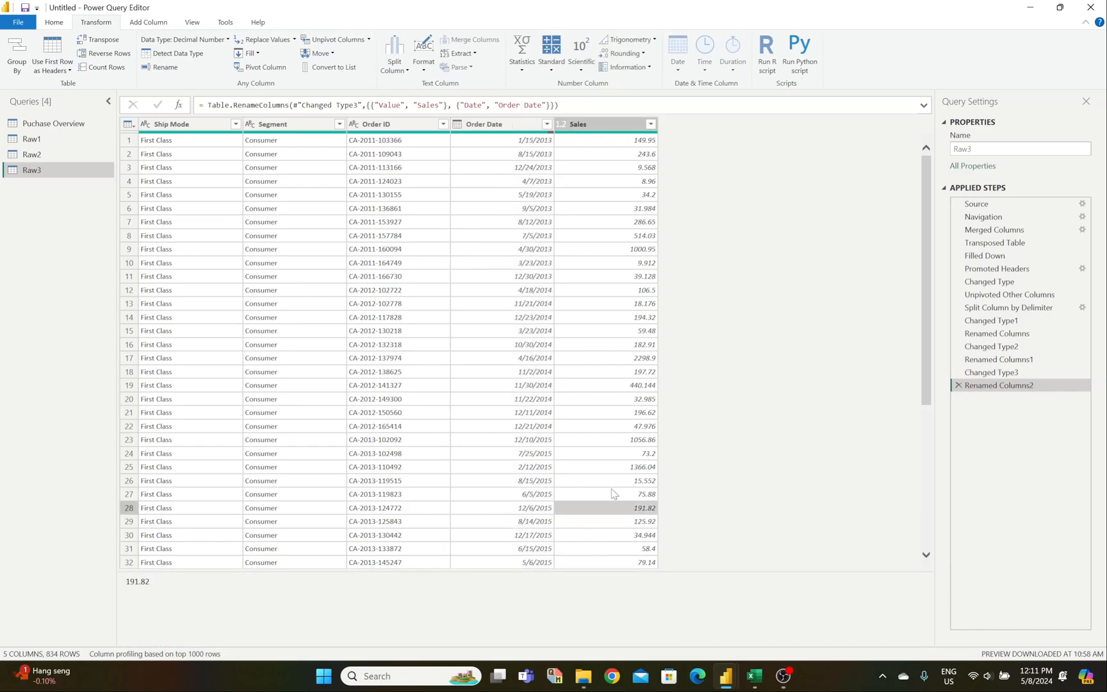
pyautogui.click(546, 124)
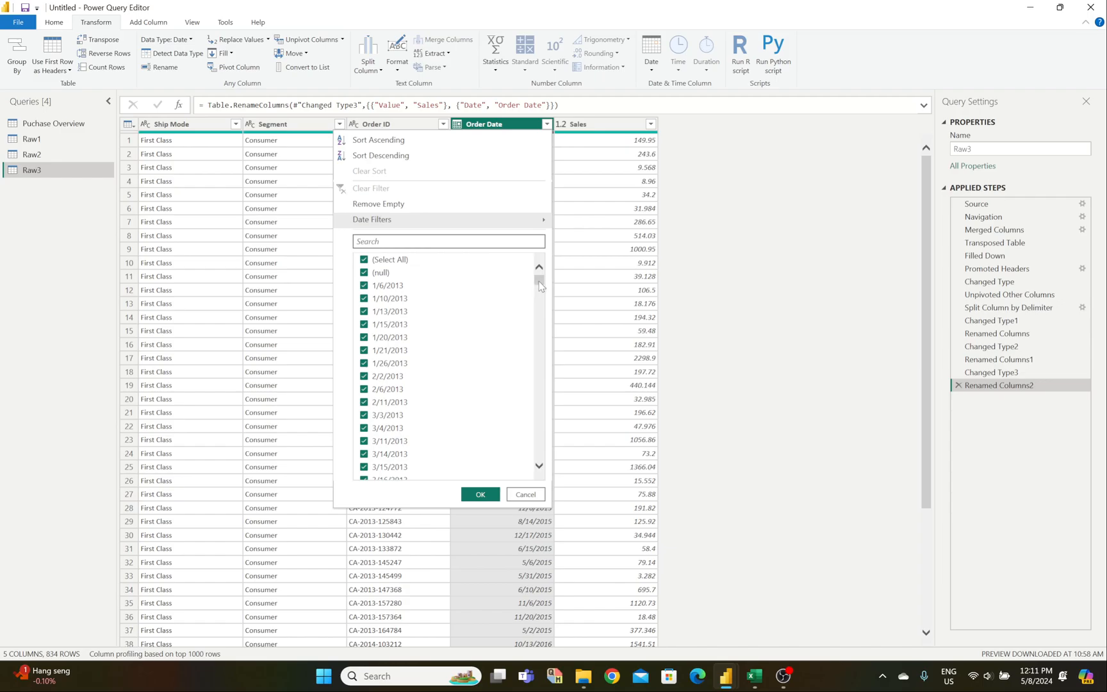
pyautogui.moveTo(540, 286)
pyautogui.mouseDown()
pyautogui.moveTo(542, 470)
pyautogui.moveTo(537, 272)
pyautogui.mouseUp()
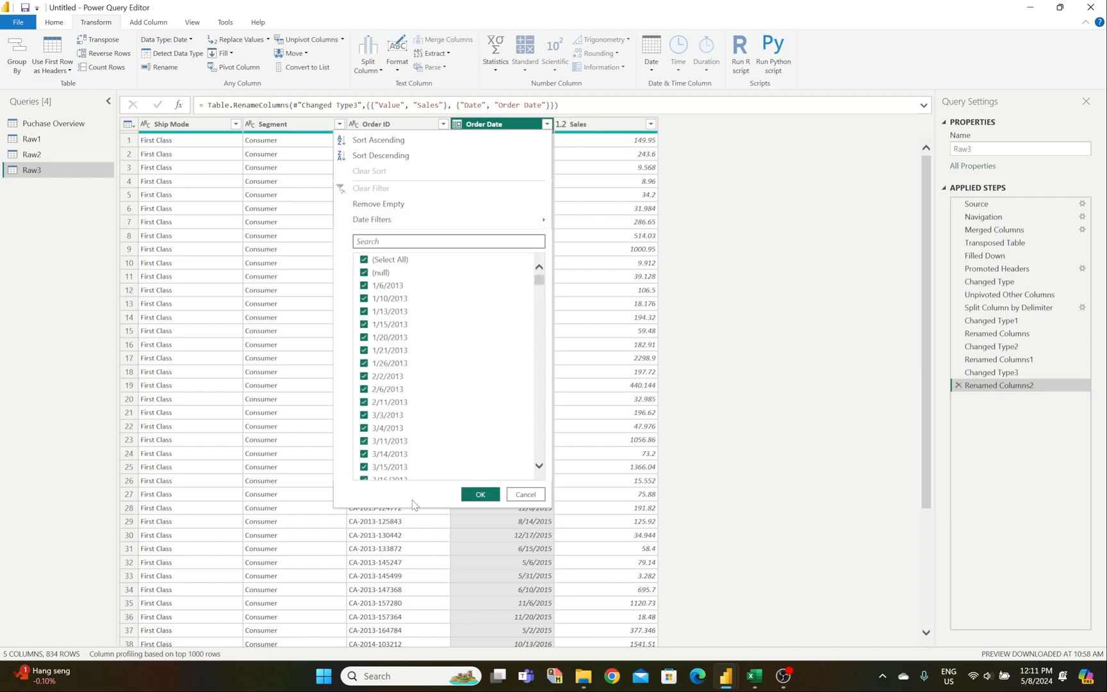
pyautogui.click(528, 498)
pyautogui.moveTo(927, 275); pyautogui.dragTo(923, 549)
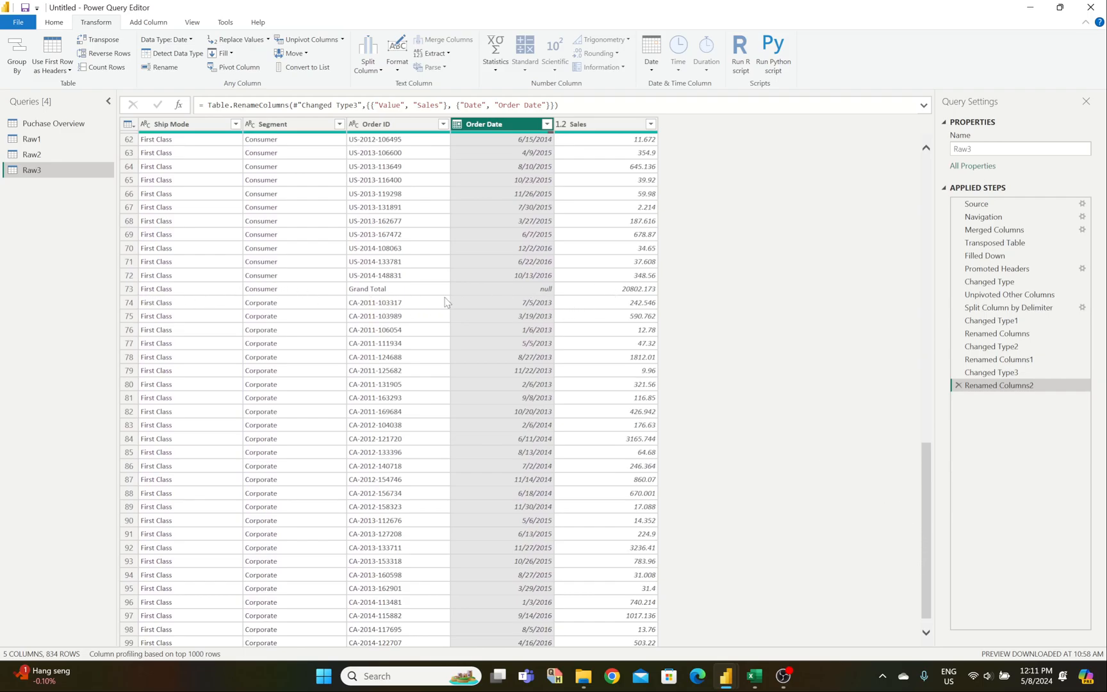
pyautogui.scroll(-1, 921, 578)
pyautogui.scroll(-10, 920, 578)
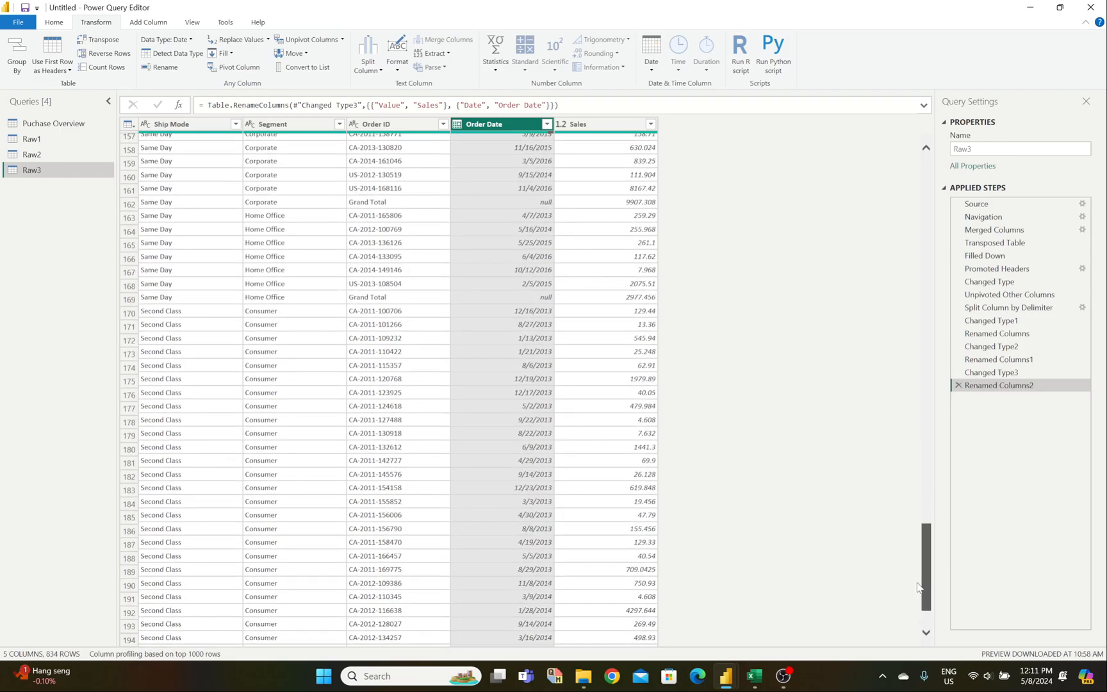
pyautogui.moveTo(921, 271); pyautogui.dragTo(913, 195)
# Step: Filter Order Date to exclude (null), leaving 822 rows
pyautogui.click(547, 124)
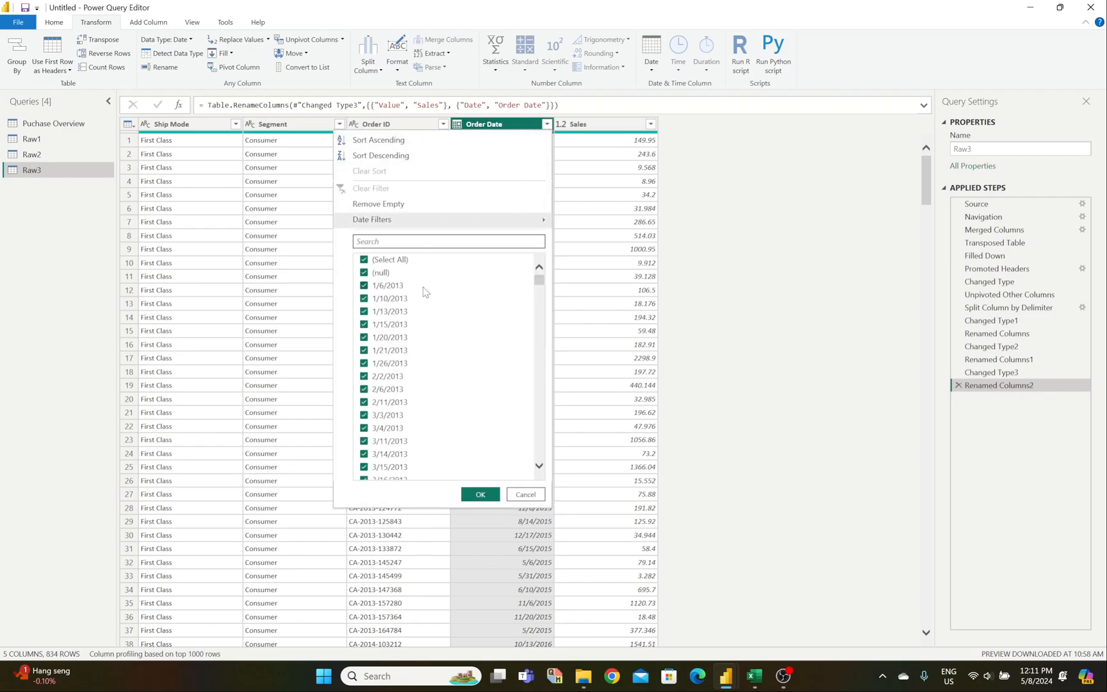
pyautogui.click(364, 274)
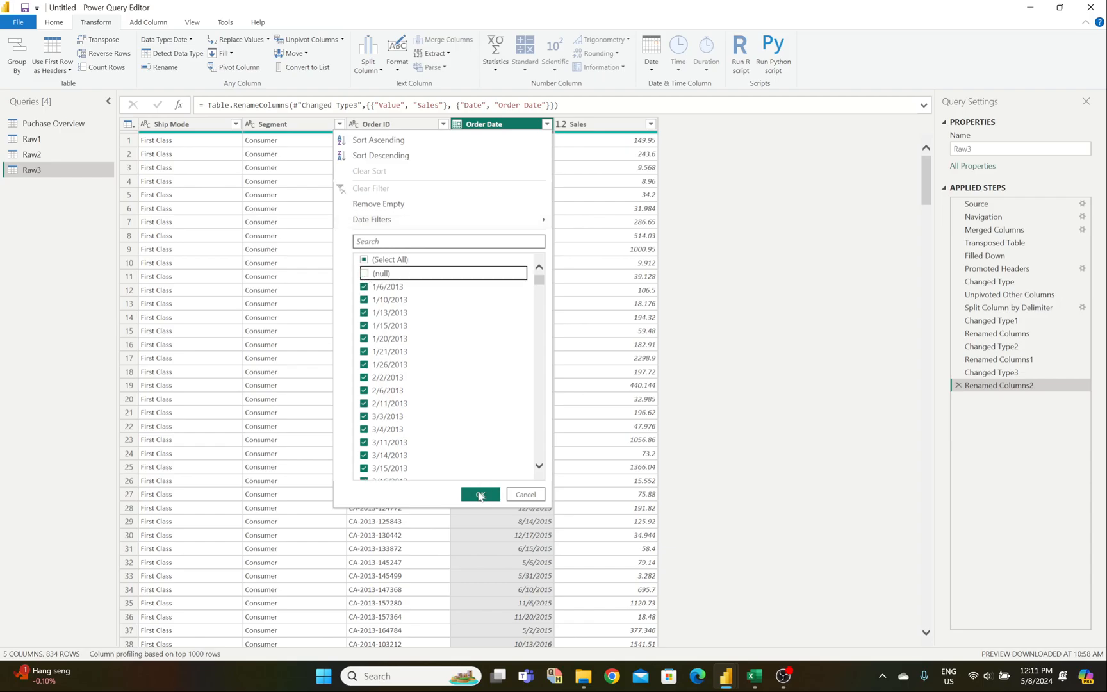
pyautogui.click(480, 495)
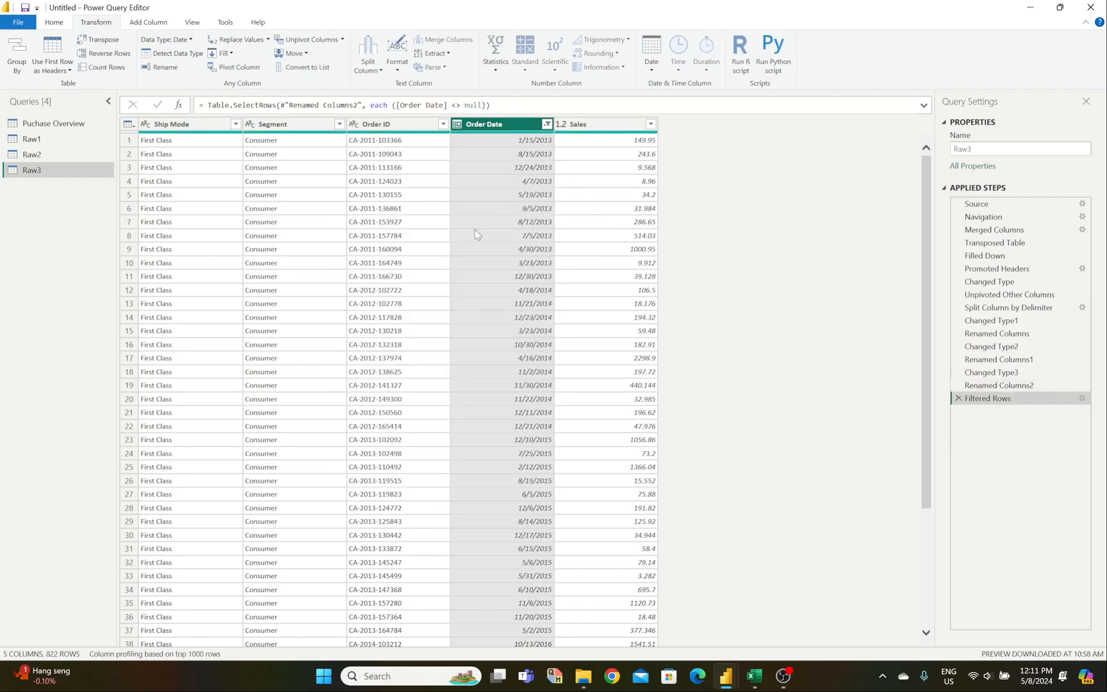
pyautogui.scroll(-10, 926, 453)
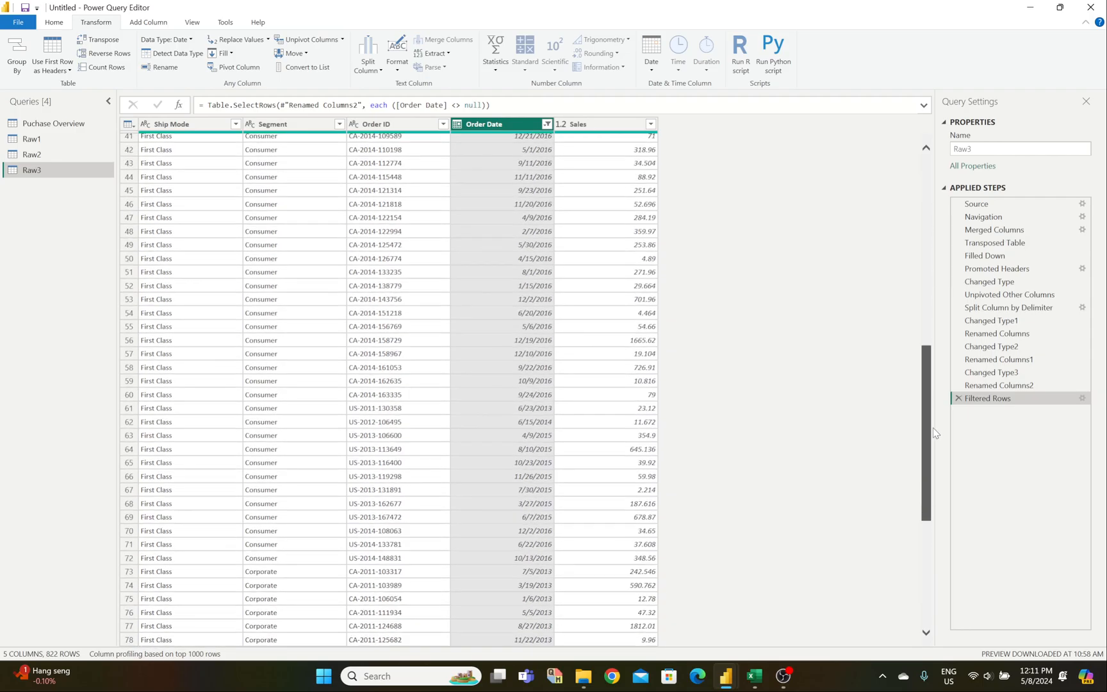
pyautogui.moveTo(936, 454); pyautogui.dragTo(915, 173)
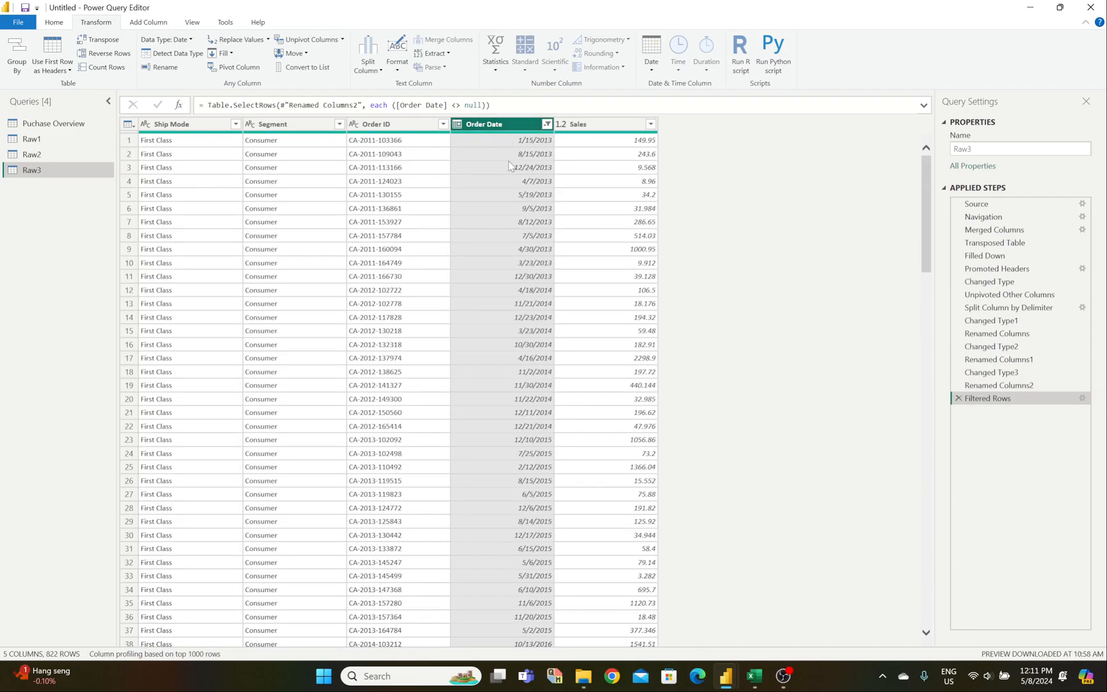
pyautogui.click(388, 142)
pyautogui.click(528, 126)
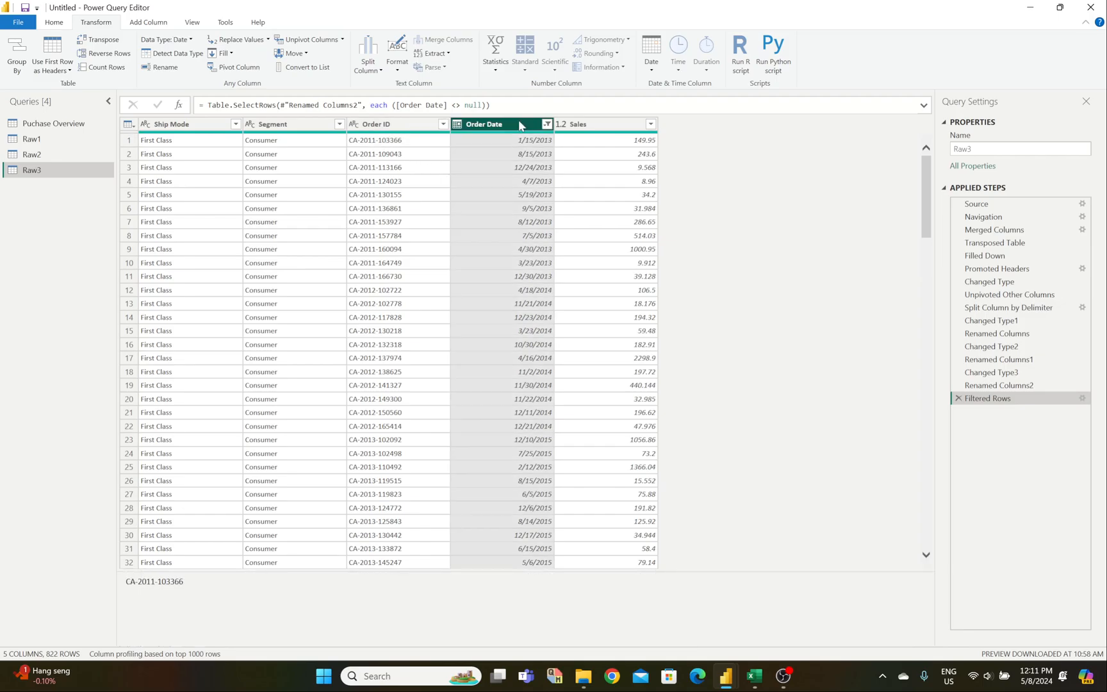
pyautogui.click(546, 124)
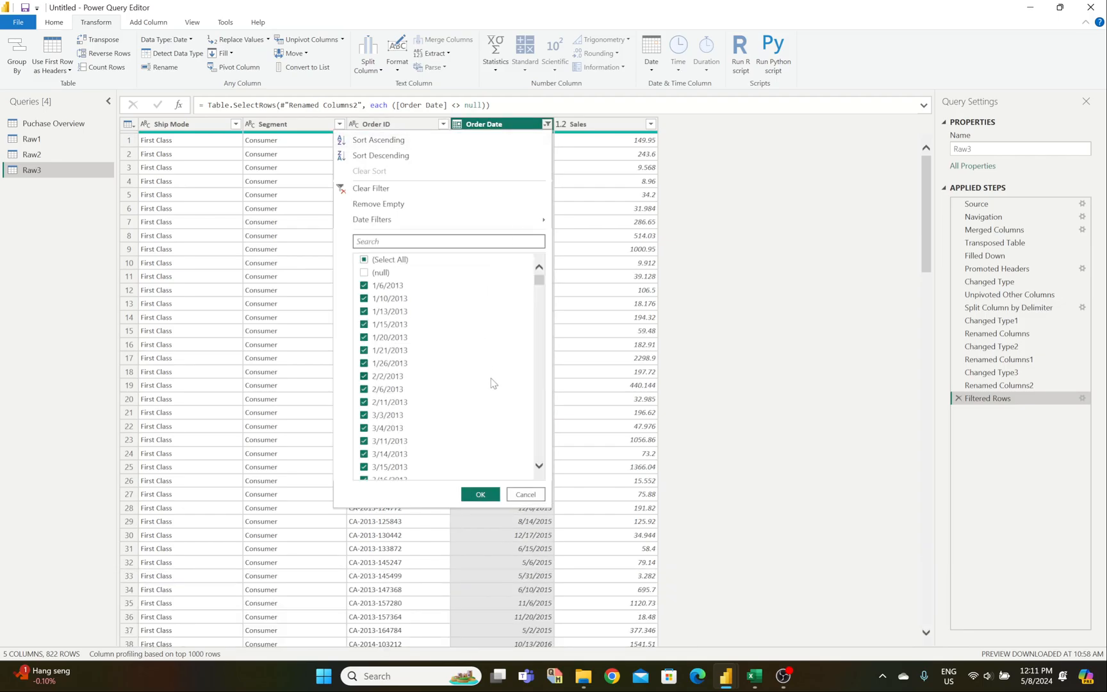
pyautogui.moveTo(543, 284); pyautogui.dragTo(553, 475)
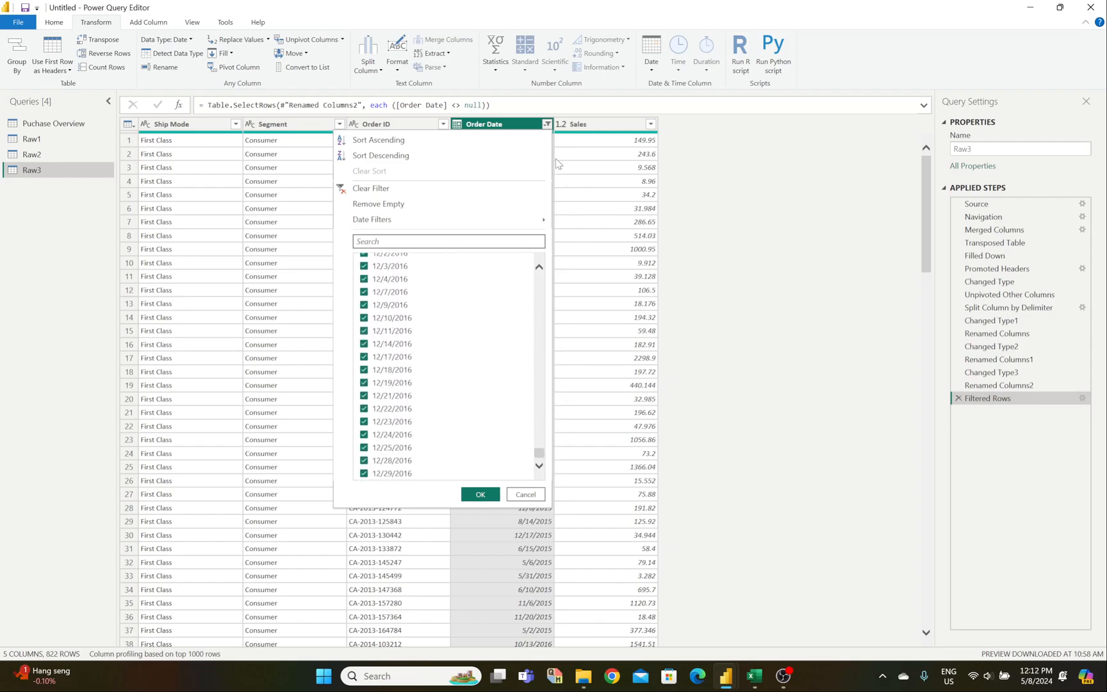
pyautogui.click(482, 494)
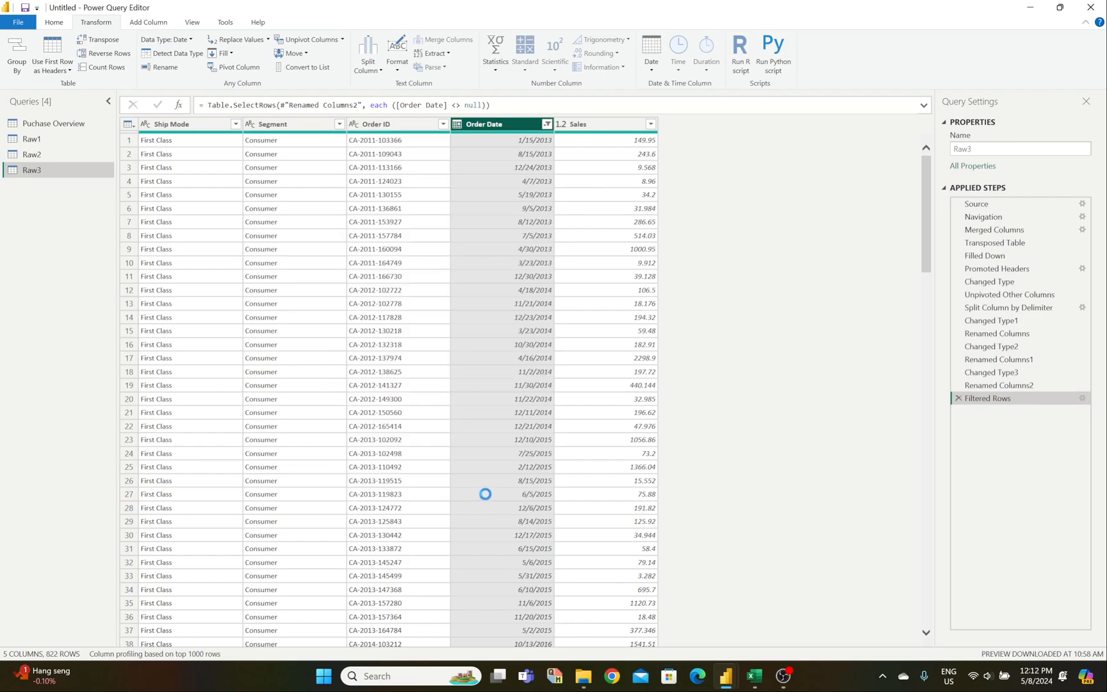
pyautogui.click(650, 124)
pyautogui.moveTo(642, 282); pyautogui.dragTo(647, 481)
pyautogui.click(584, 495)
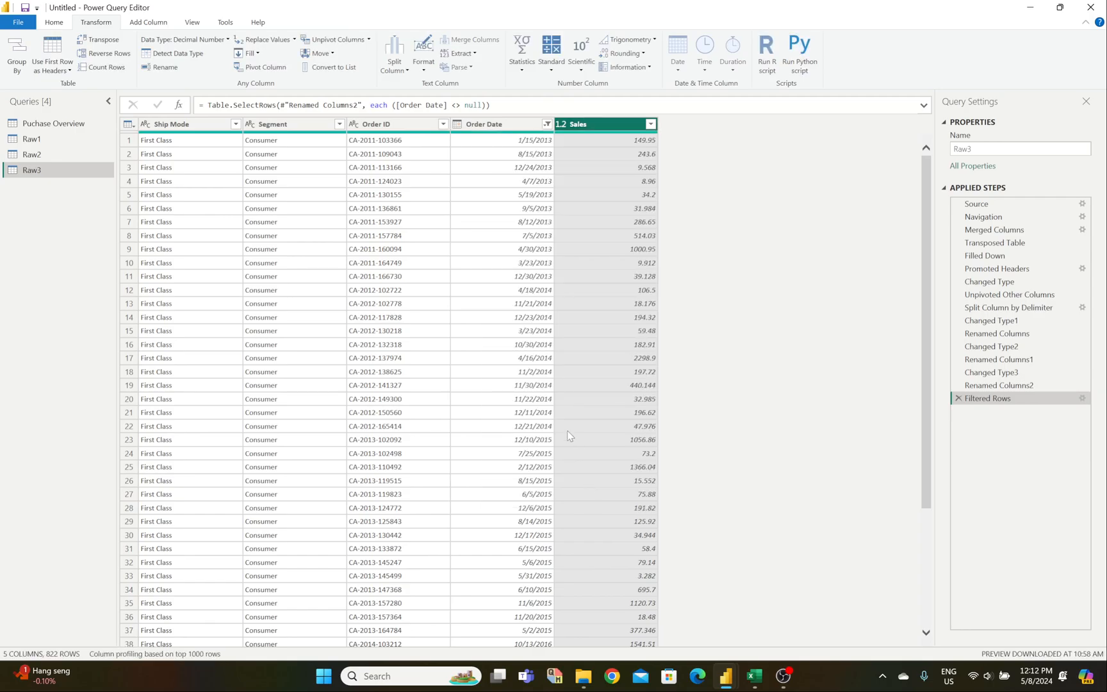
pyautogui.click(442, 123)
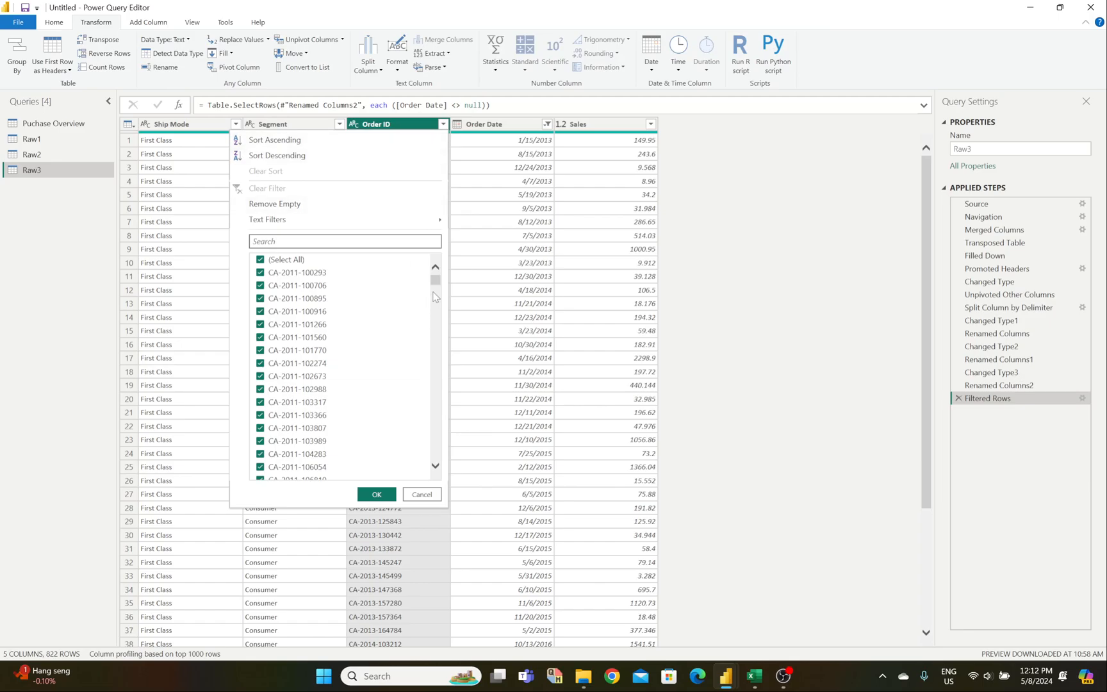
pyautogui.moveTo(436, 288)
pyautogui.mouseDown()
pyautogui.moveTo(428, 451)
pyautogui.moveTo(439, 283)
pyautogui.mouseUp()
pyautogui.click(391, 495)
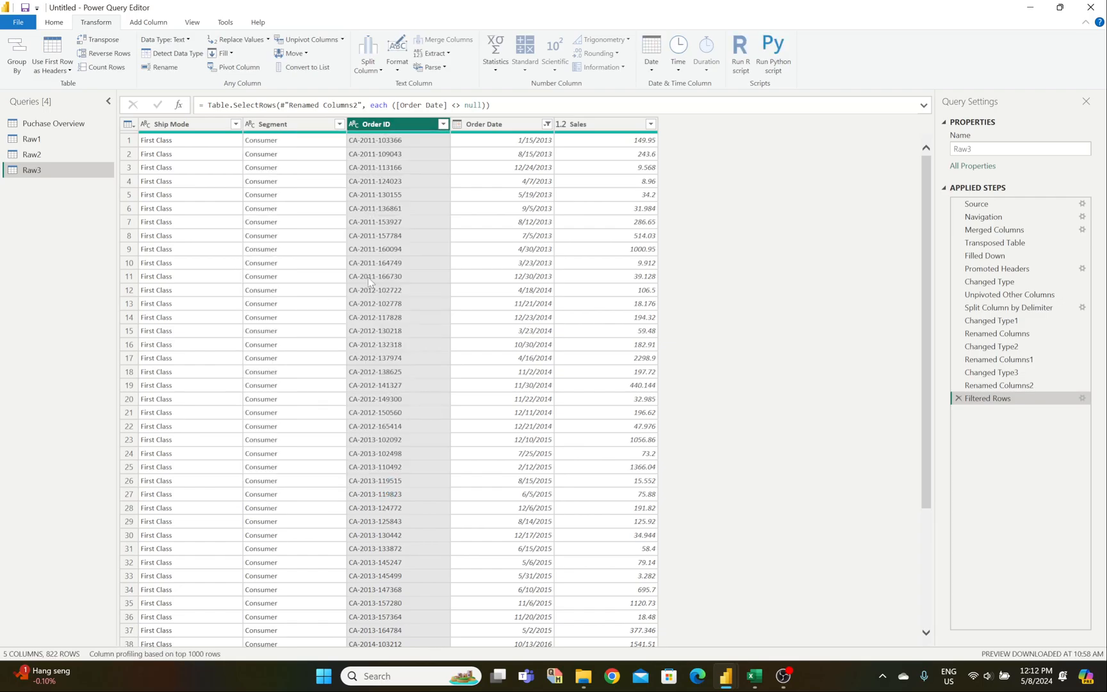
pyautogui.click(339, 125)
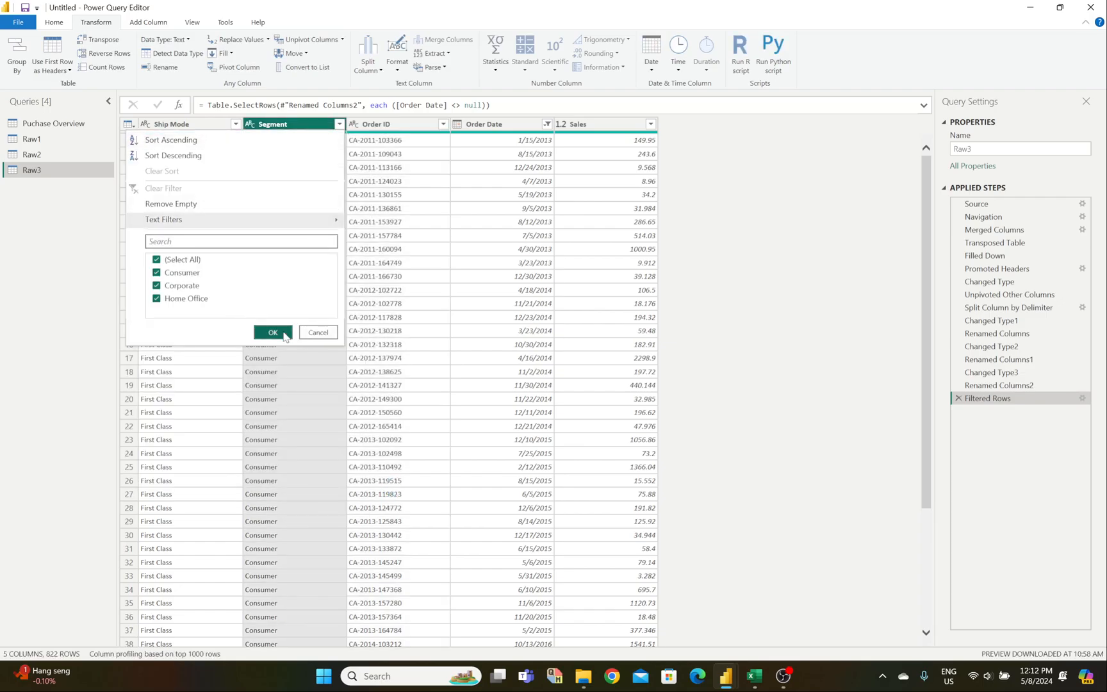
pyautogui.click(272, 332)
pyautogui.click(235, 125)
pyautogui.click(166, 333)
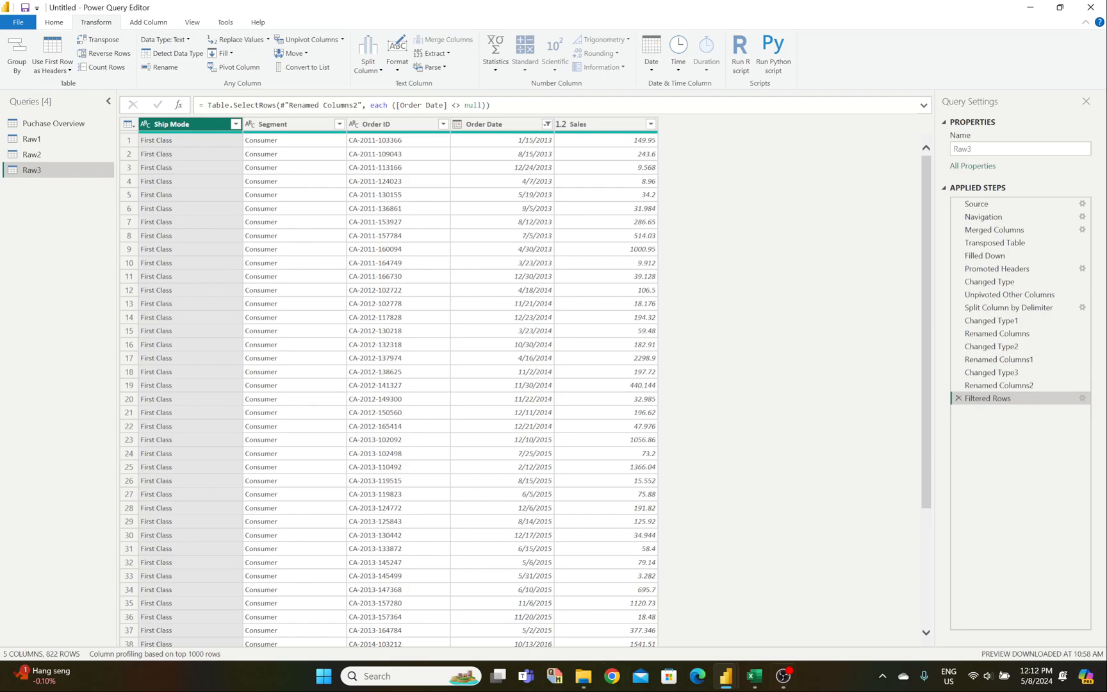
pyautogui.click(780, 687)
pyautogui.click(726, 680)
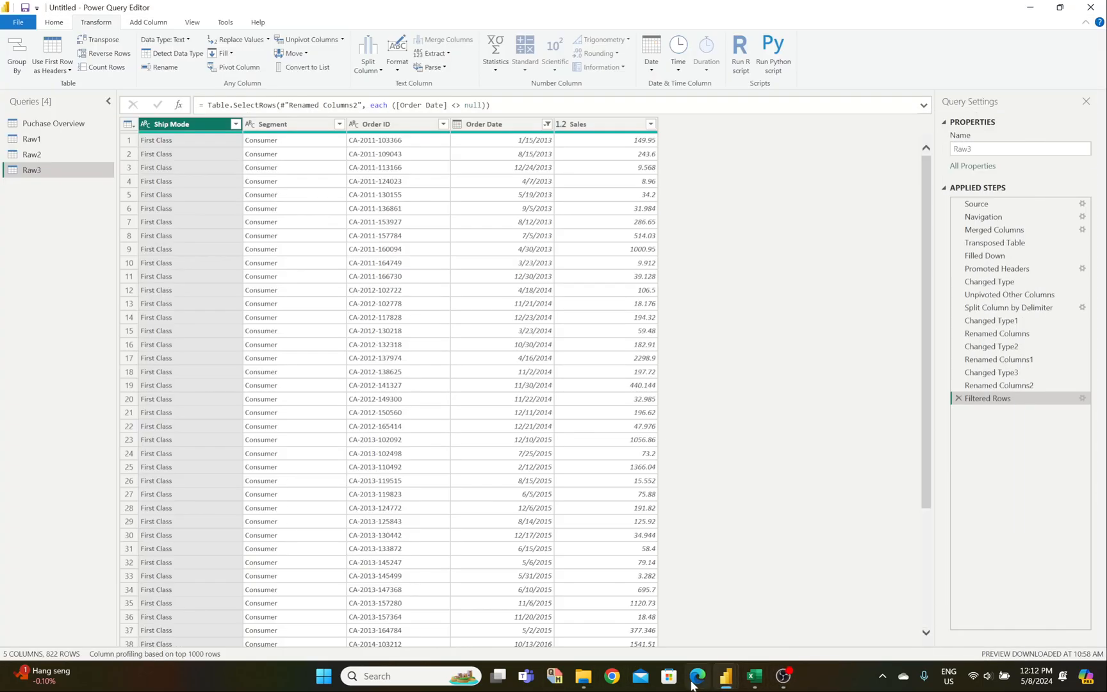